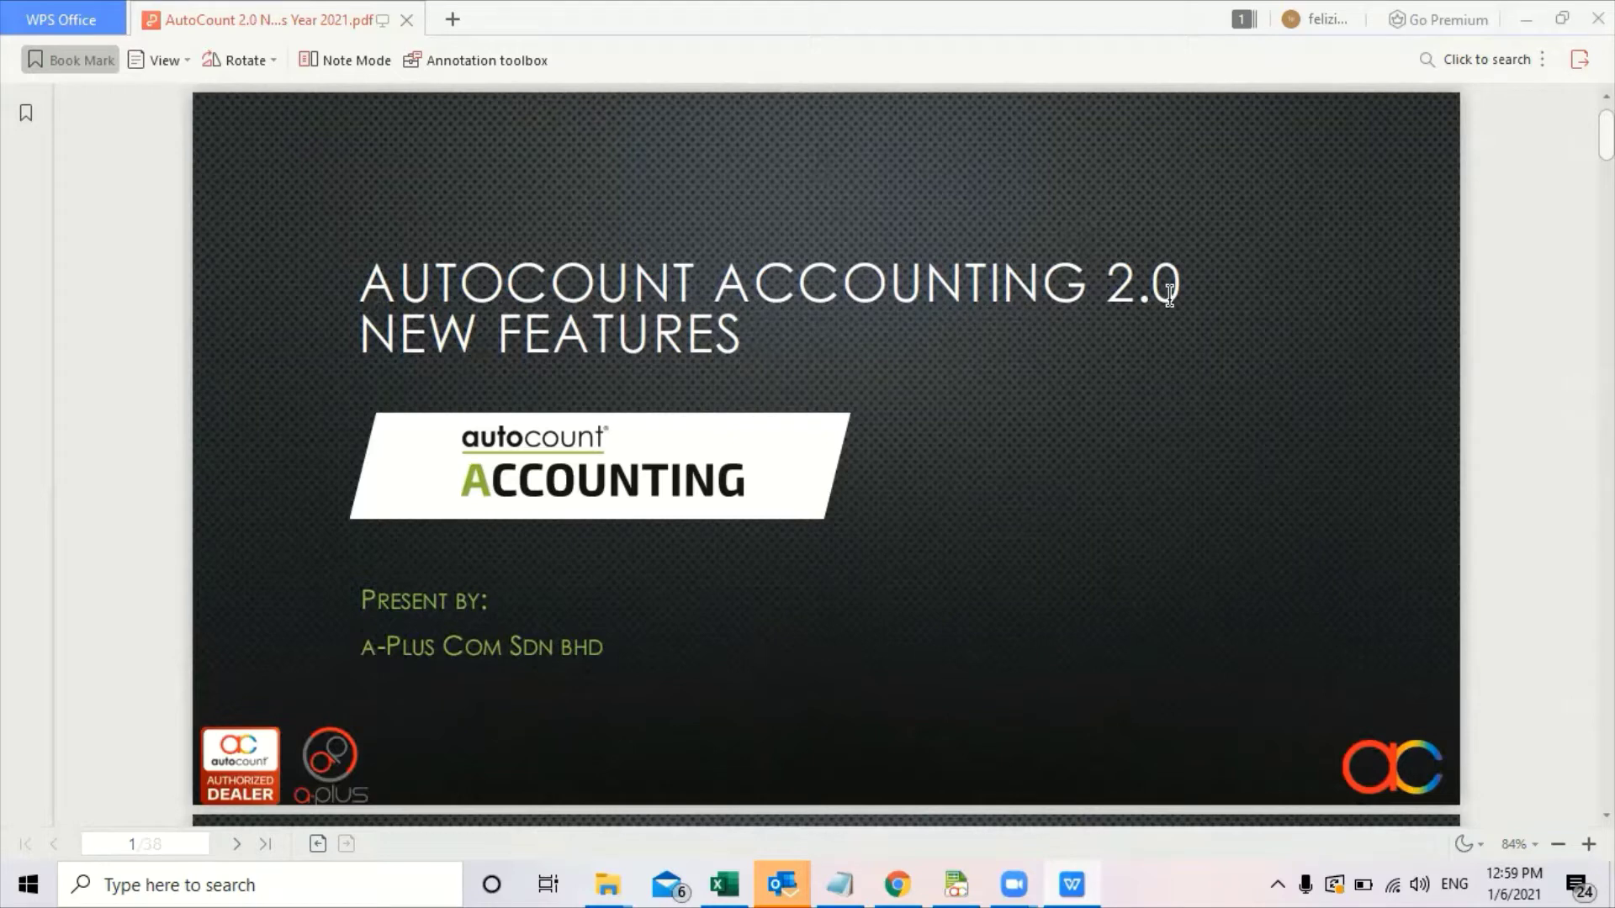
Scroll the AutoCount 2.0 new-features PDF from page 1 to the page 4 Dashboard slide.
scroll(1350, 265, "down", 1)
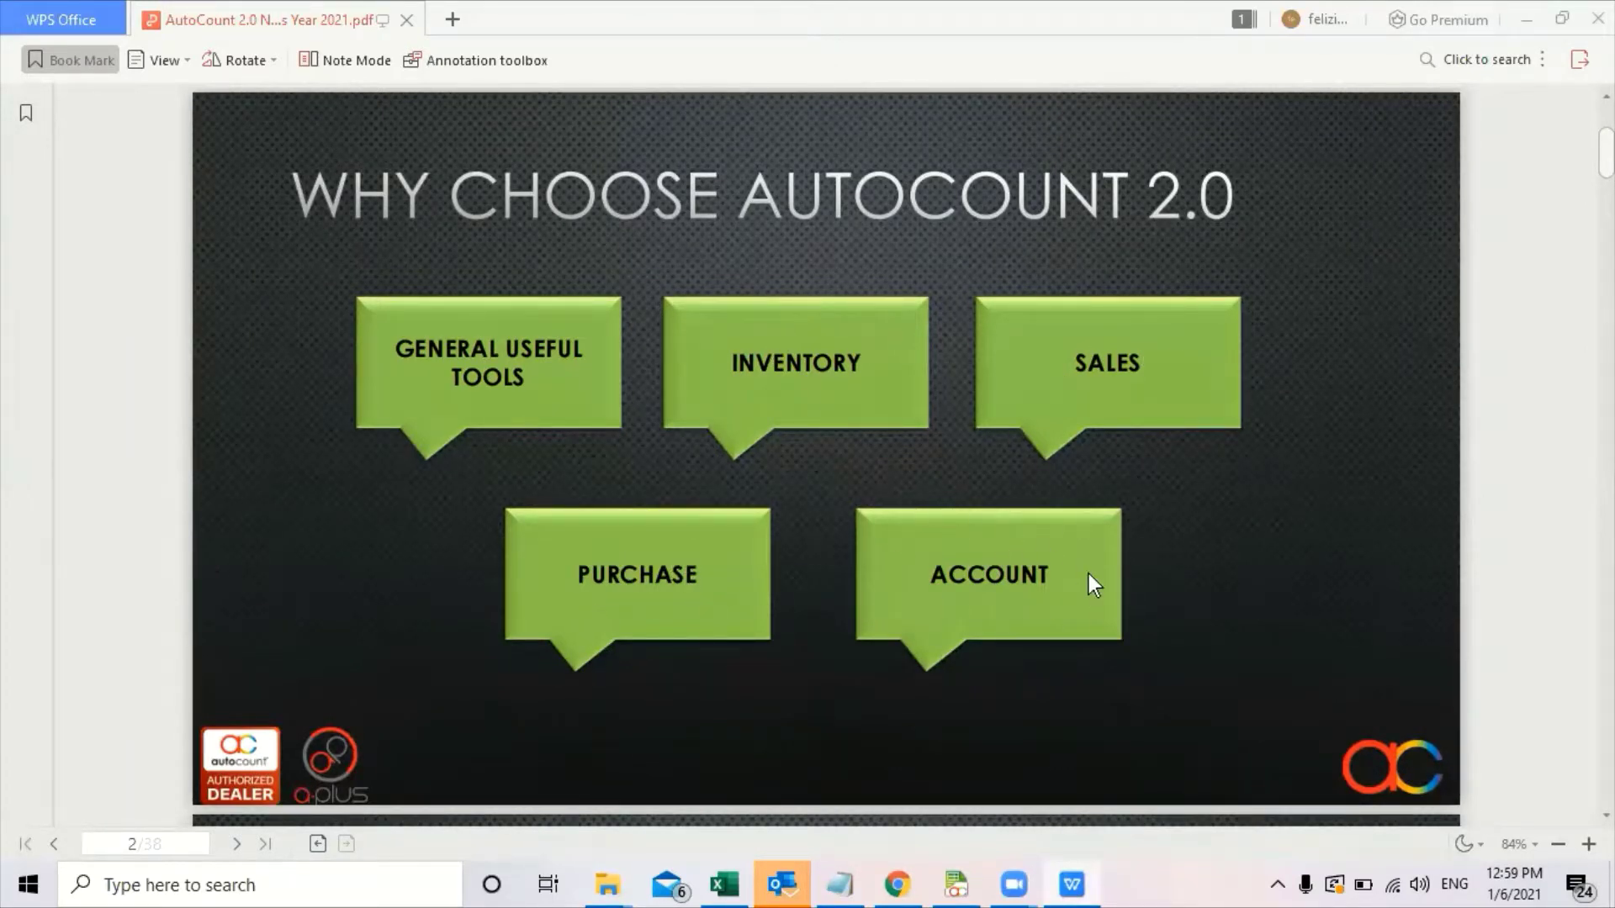
scroll(1329, 600, "down", 3)
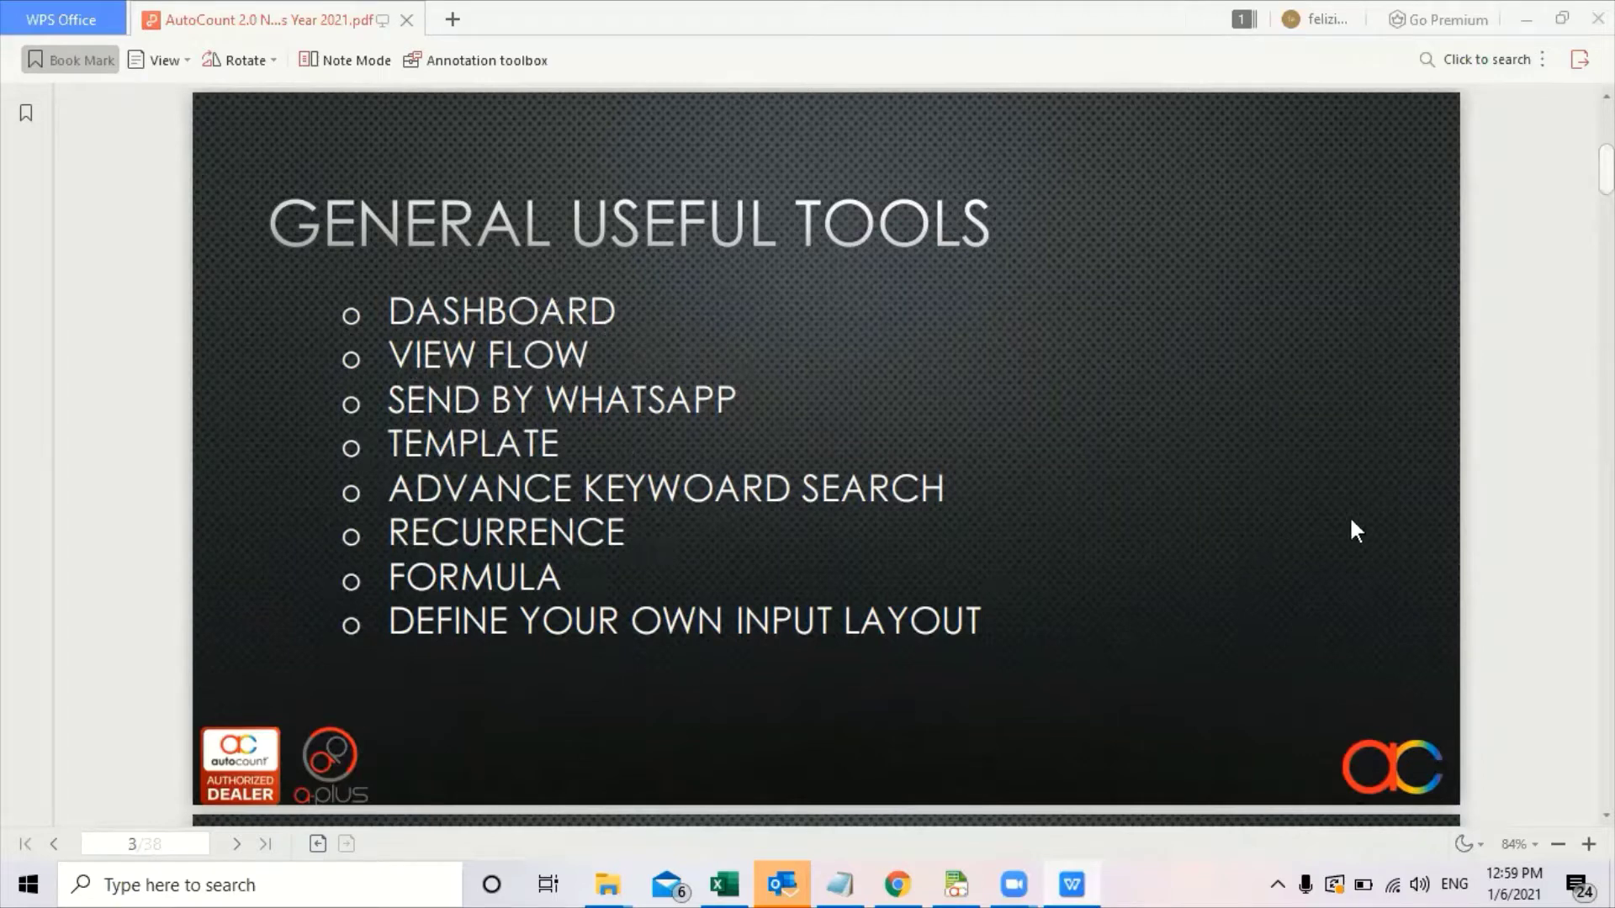
scroll(1356, 530, "down", 3)
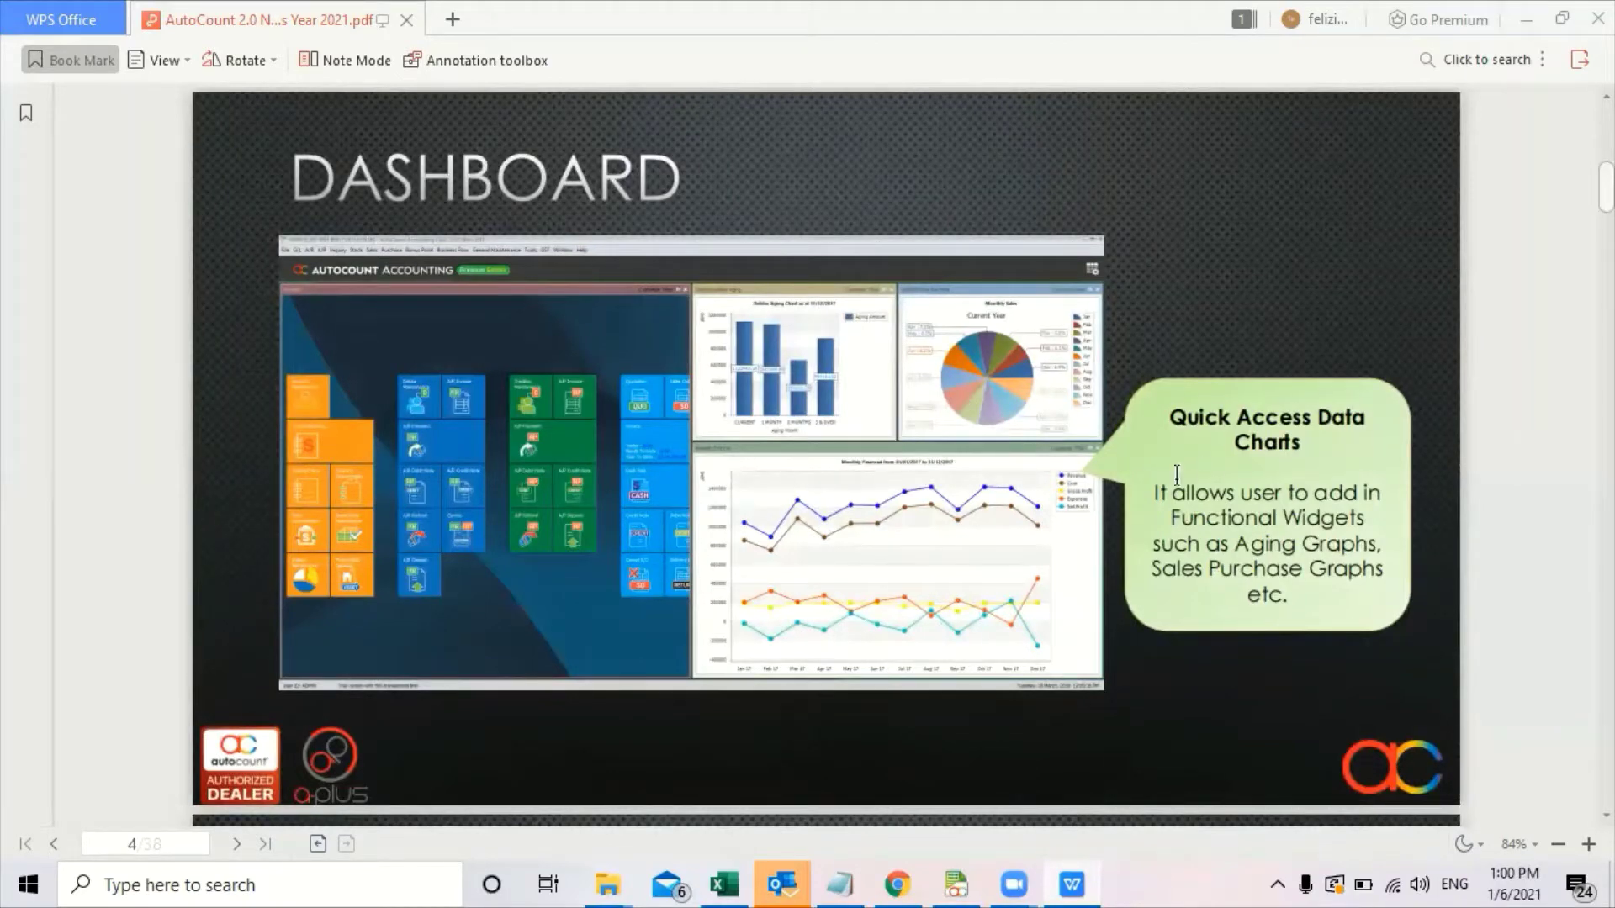
Read the page 5 and 6 dashboard slides, then switch to AutoCount Accounting.
scroll(1214, 315, "down", 1)
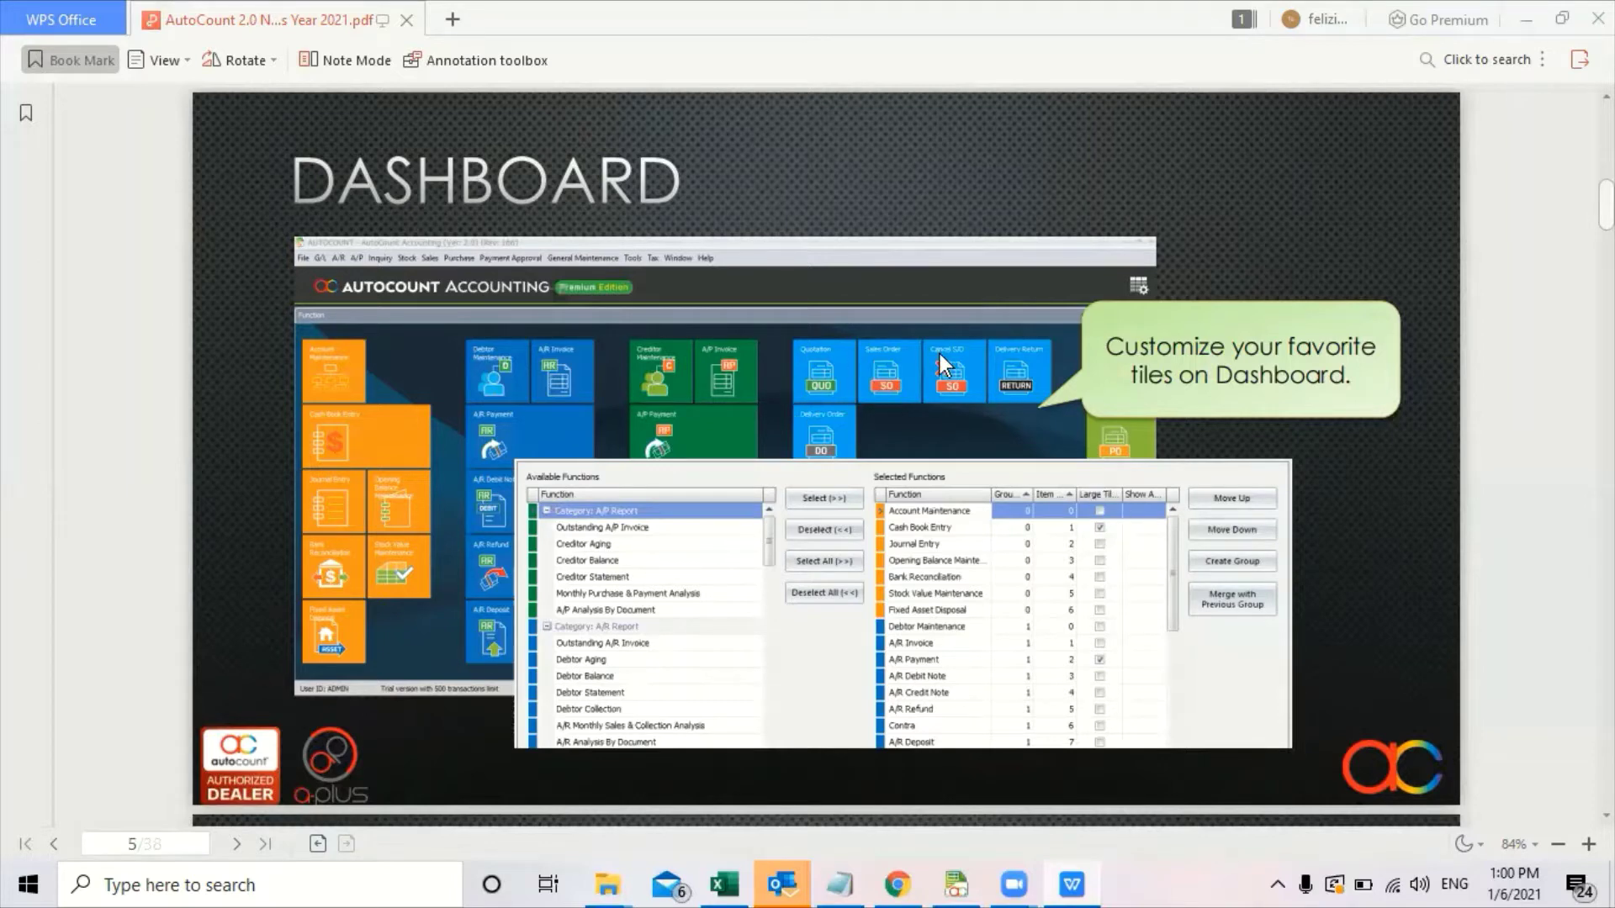
scroll(973, 358, "down", 3)
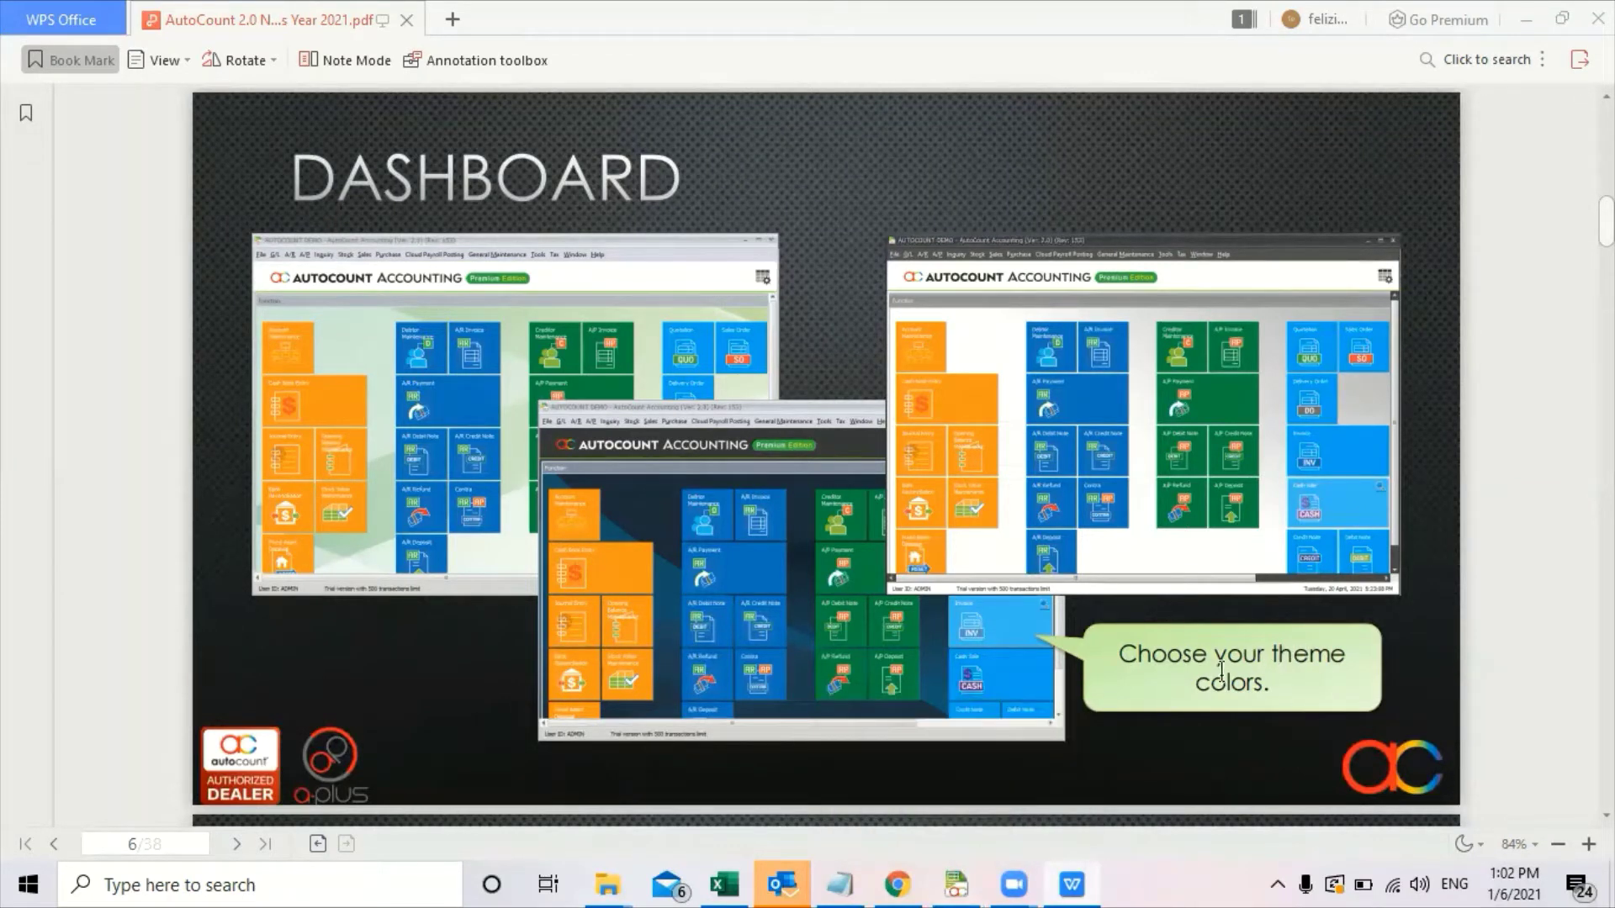
left_click(968, 883)
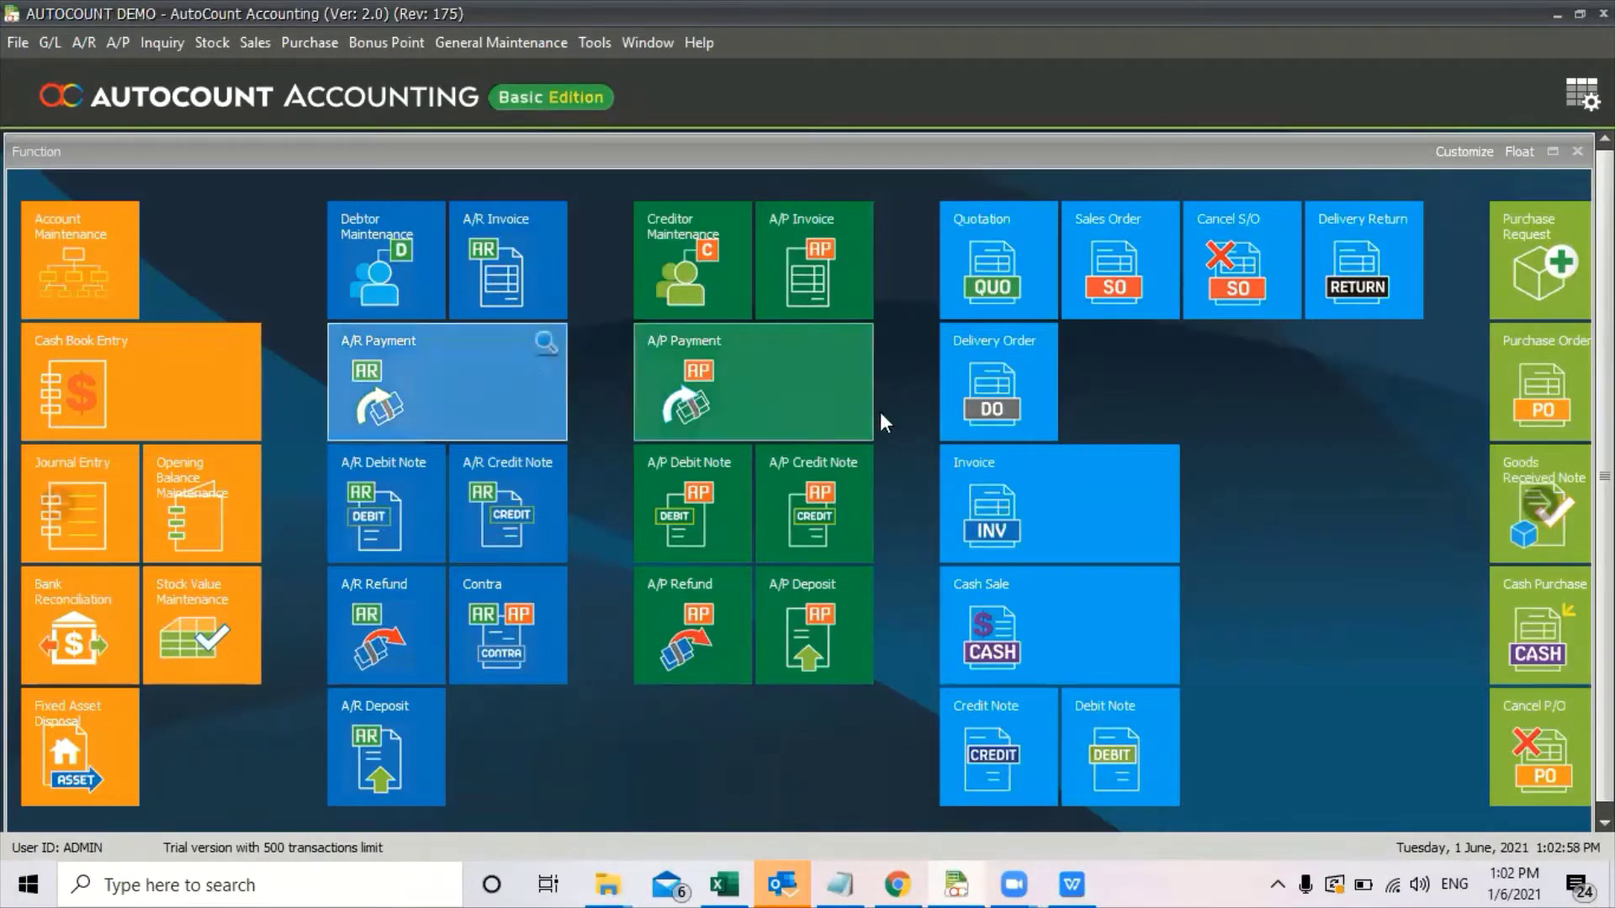
Add a Monthly Sales Purchase widget through the dashboard's Widget Setting.
scroll(832, 350, "down", 5)
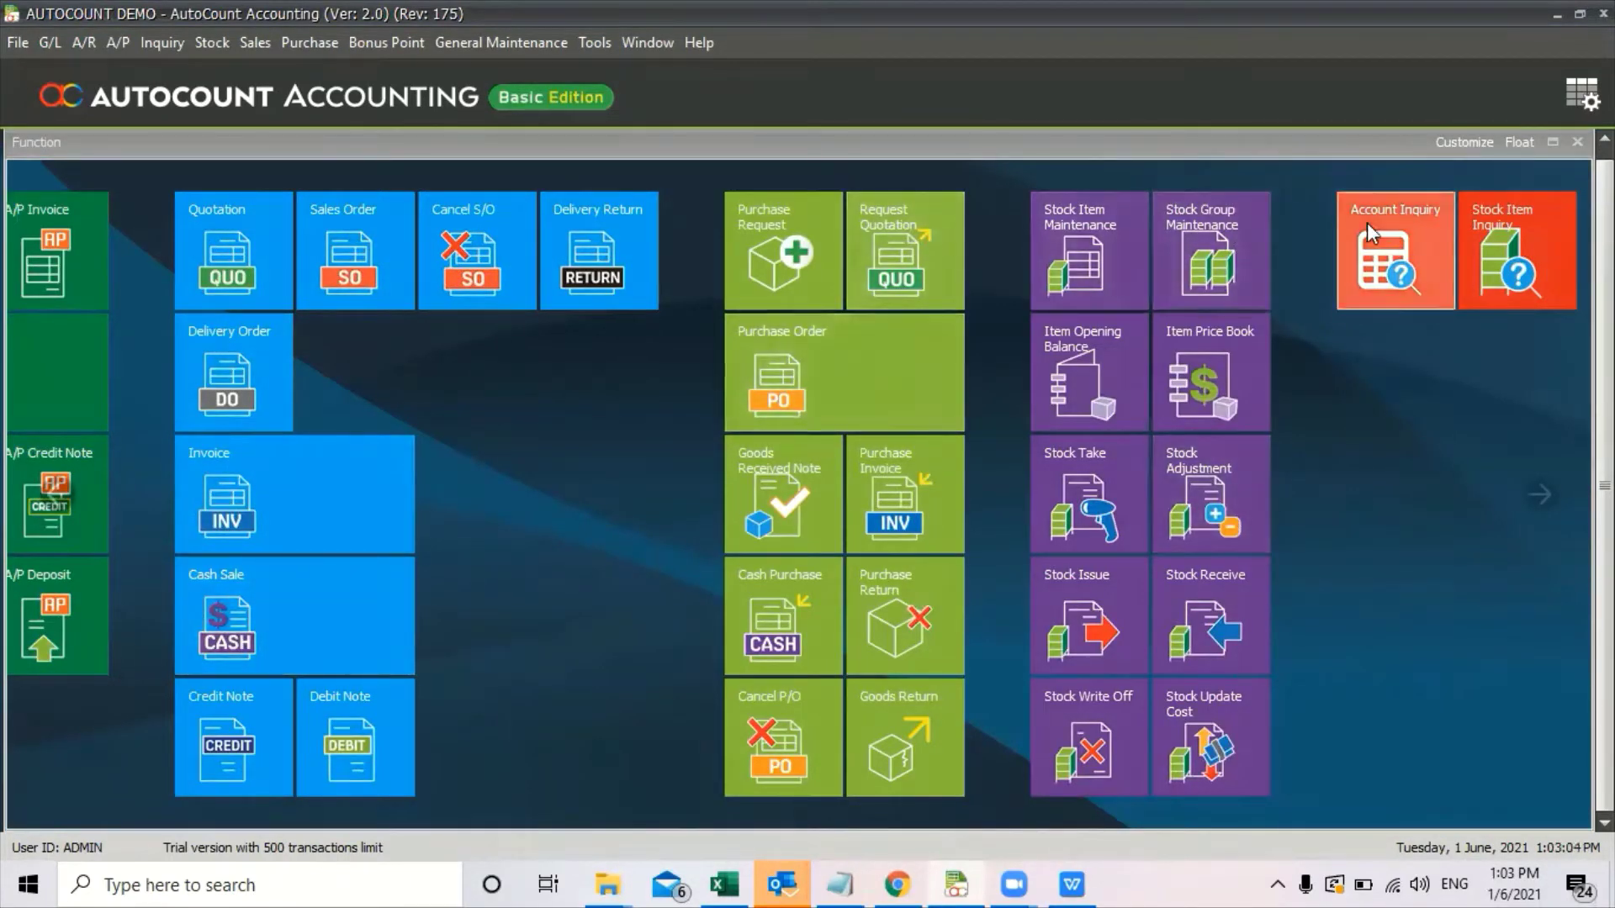
left_click(1588, 99)
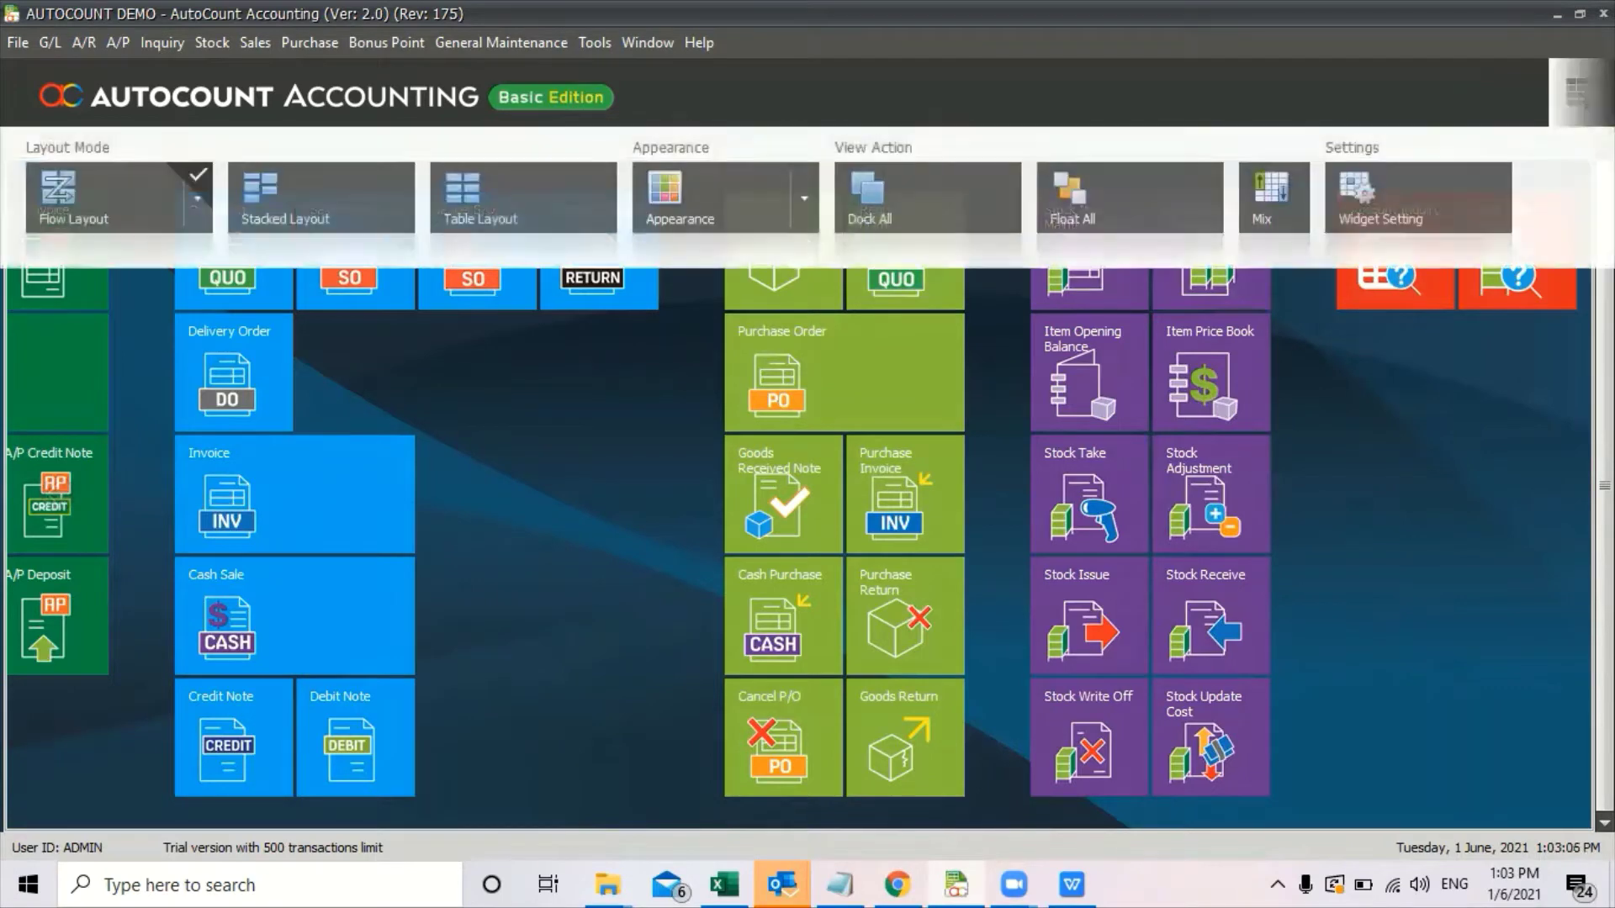
left_click(1415, 203)
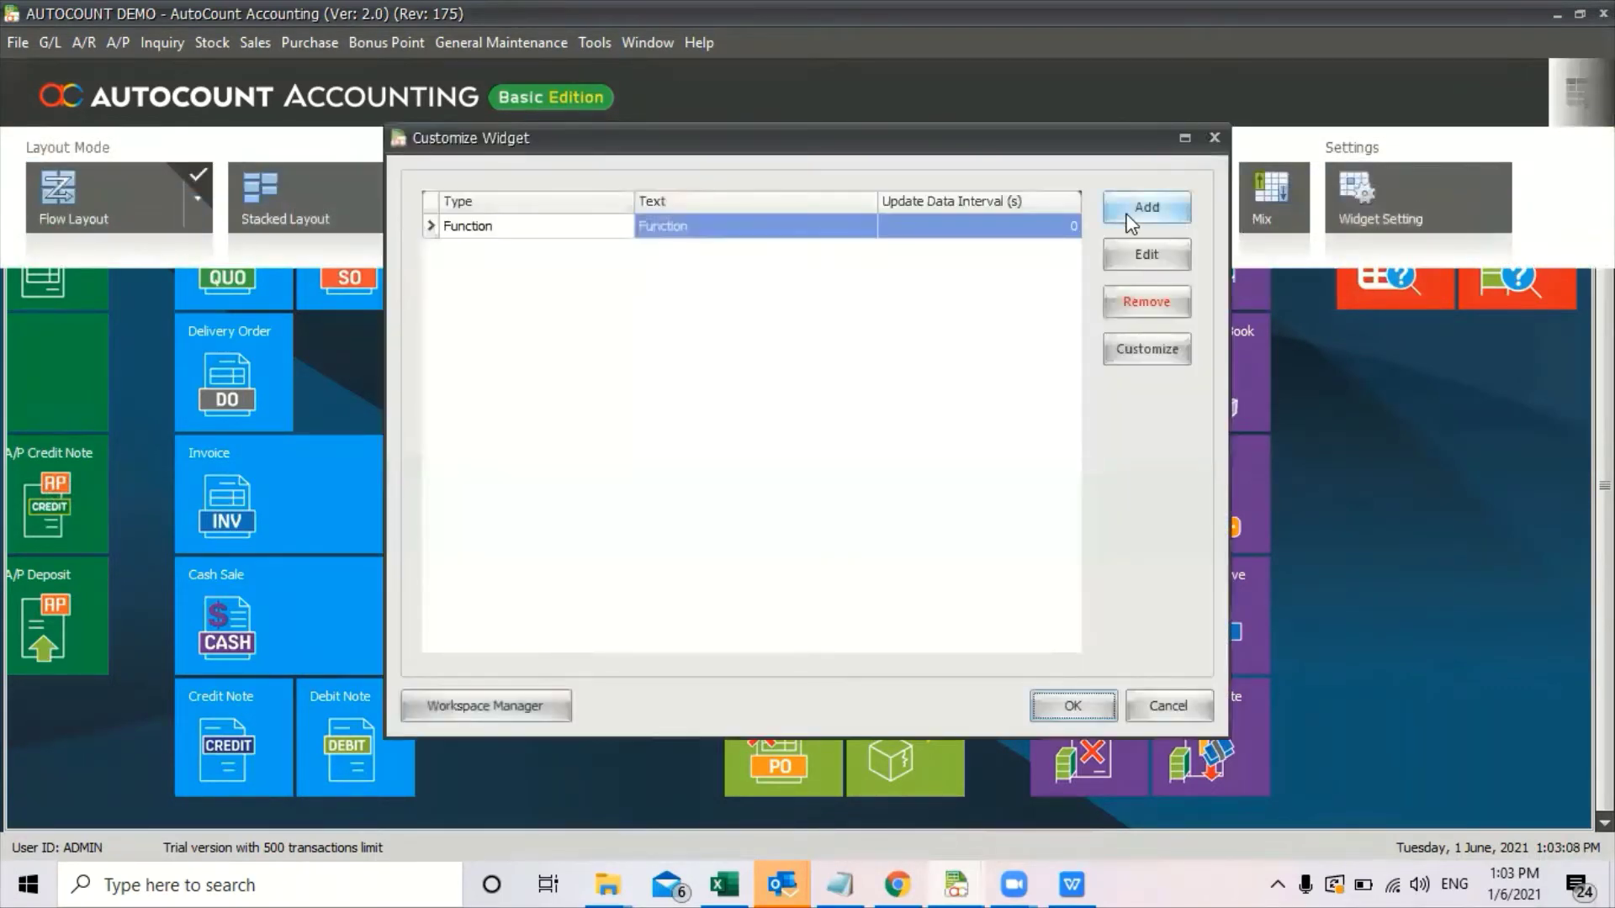
left_click(1132, 220)
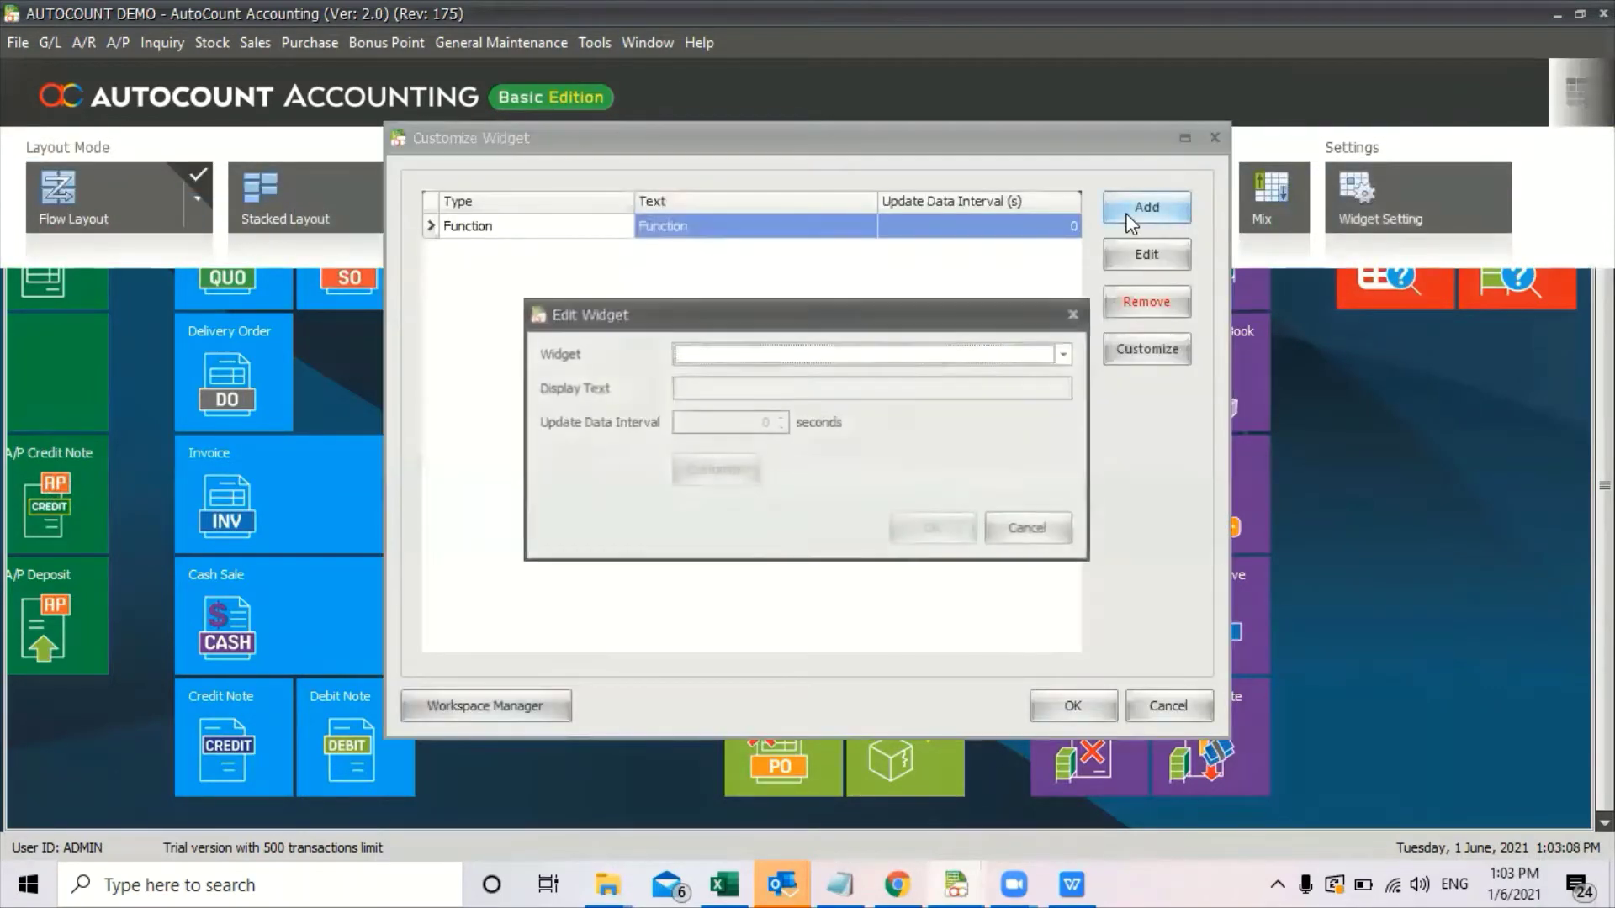
left_click(1056, 353)
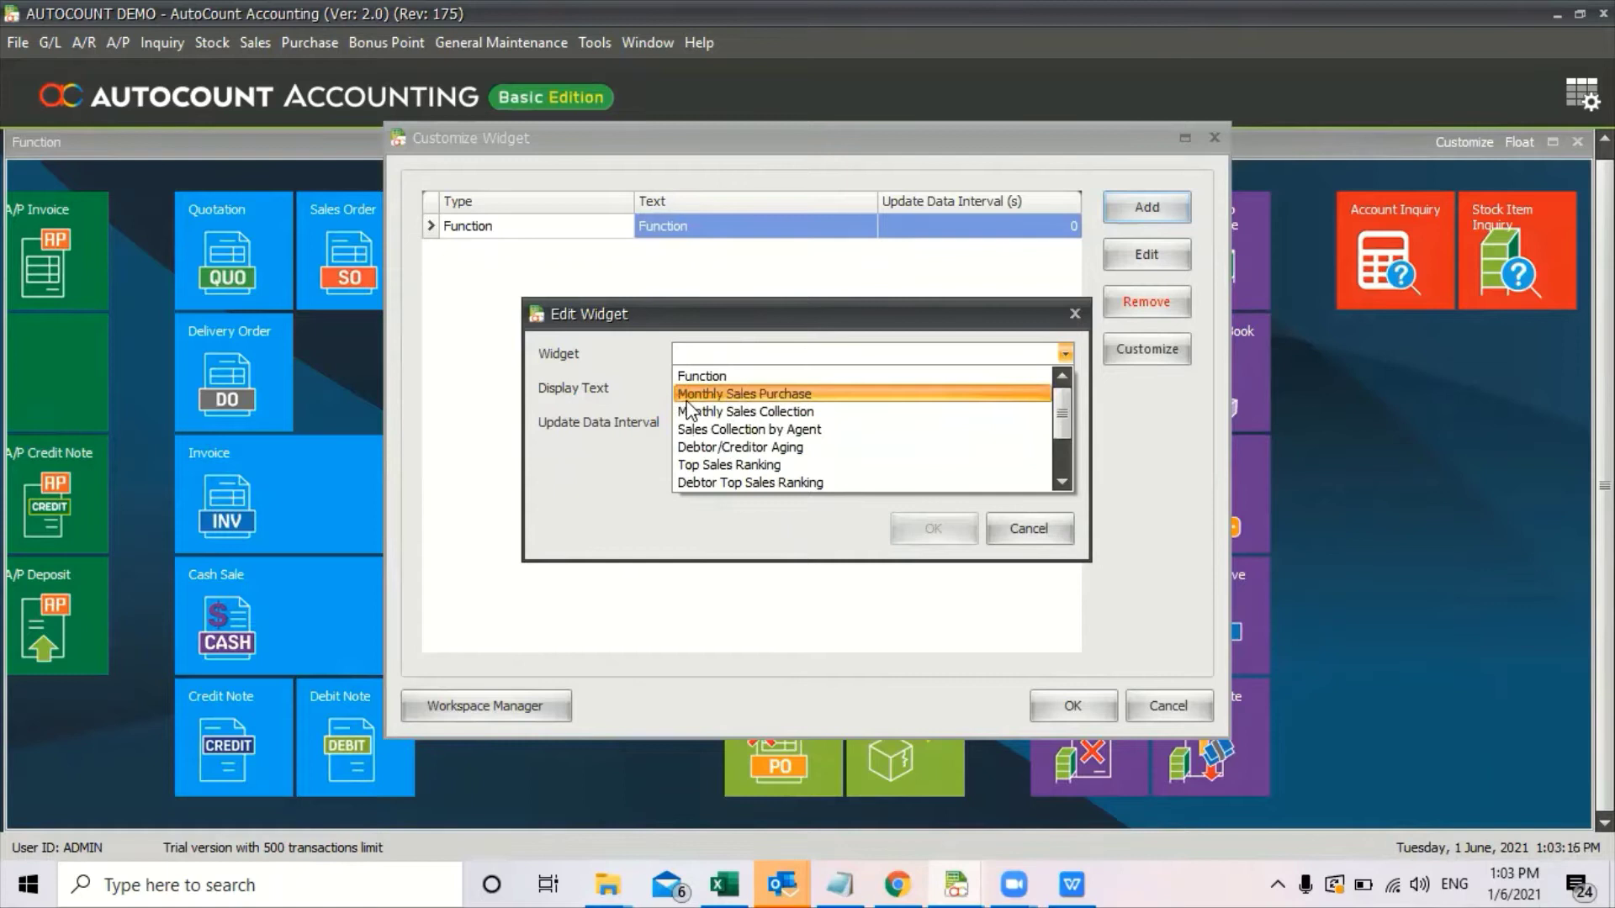
left_click(804, 401)
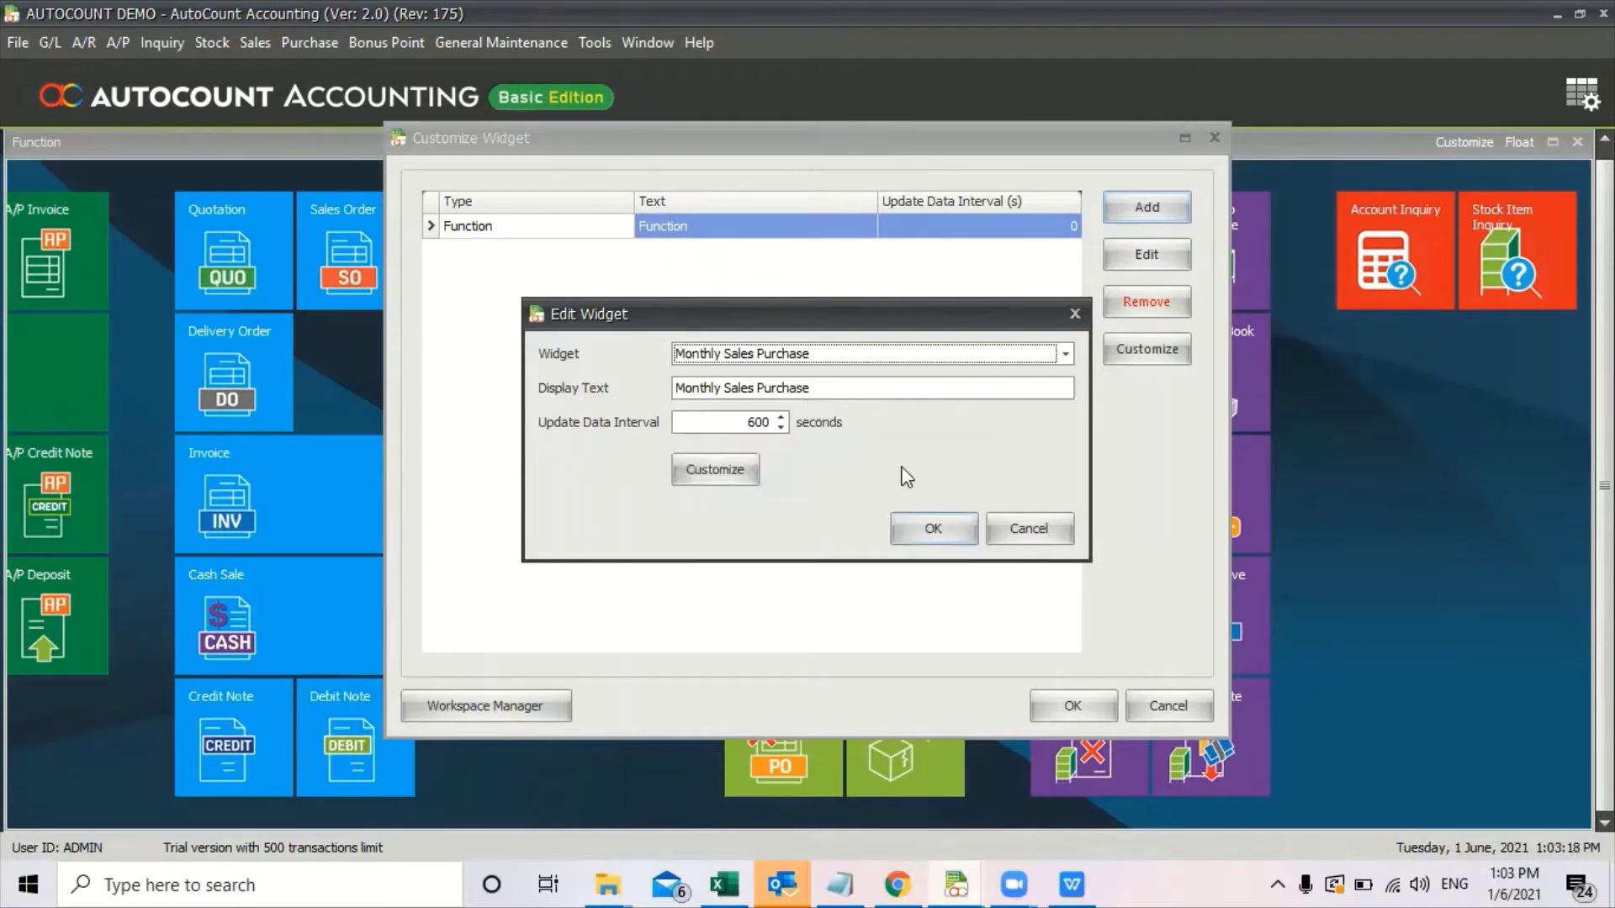
Customize the widget to show Sales data, refreshing every 600 seconds, and confirm all dialogs.
left_click(730, 473)
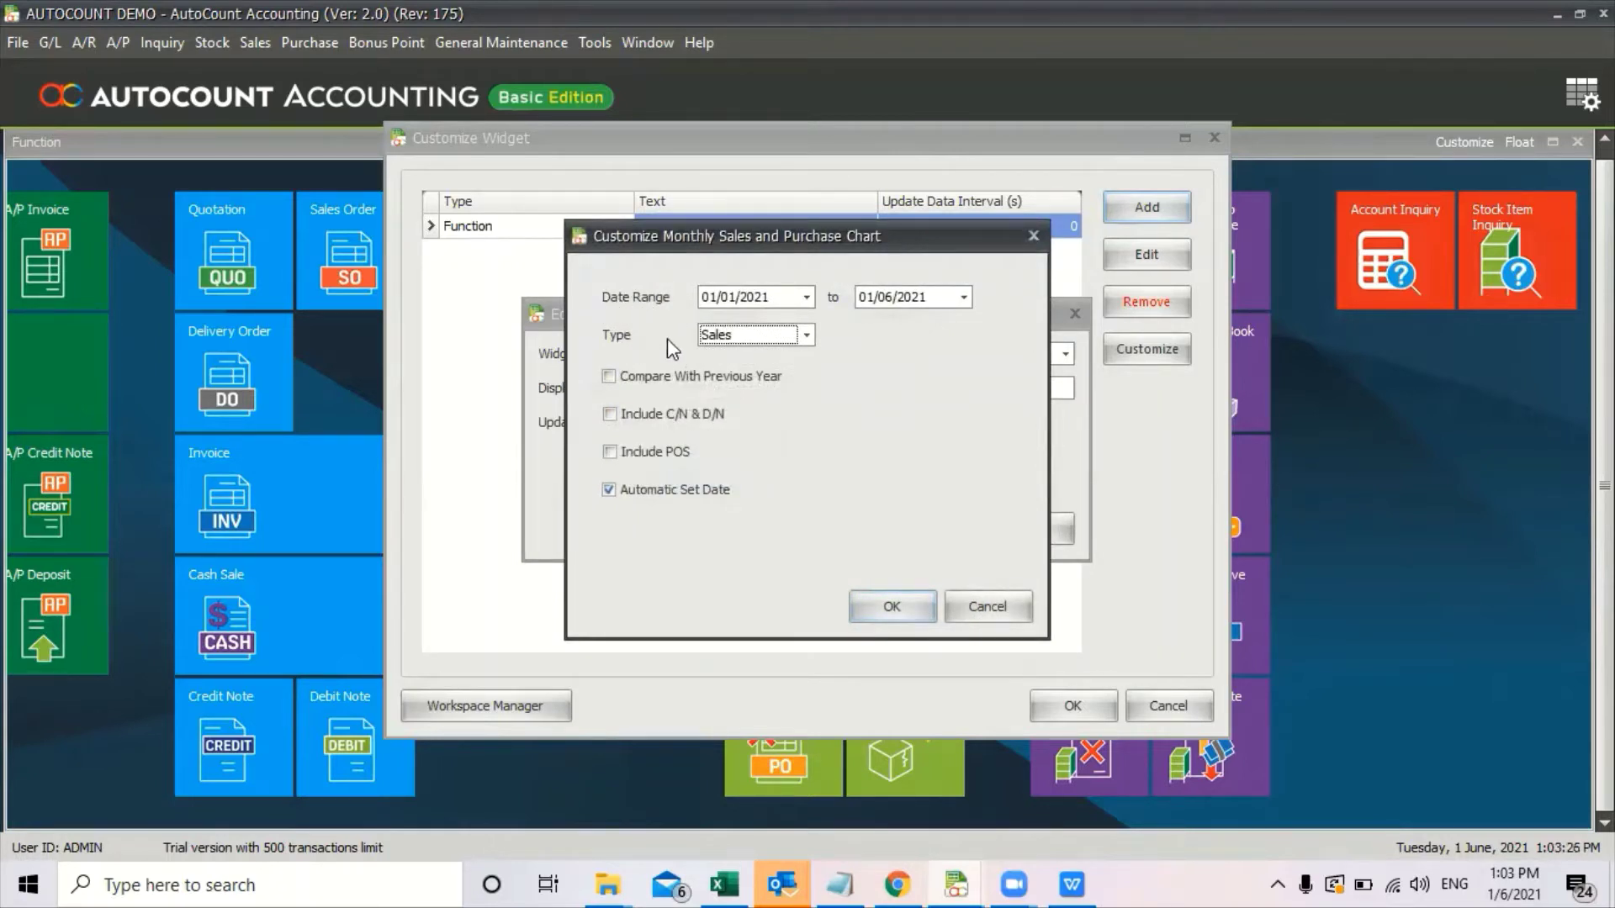
left_click(765, 341)
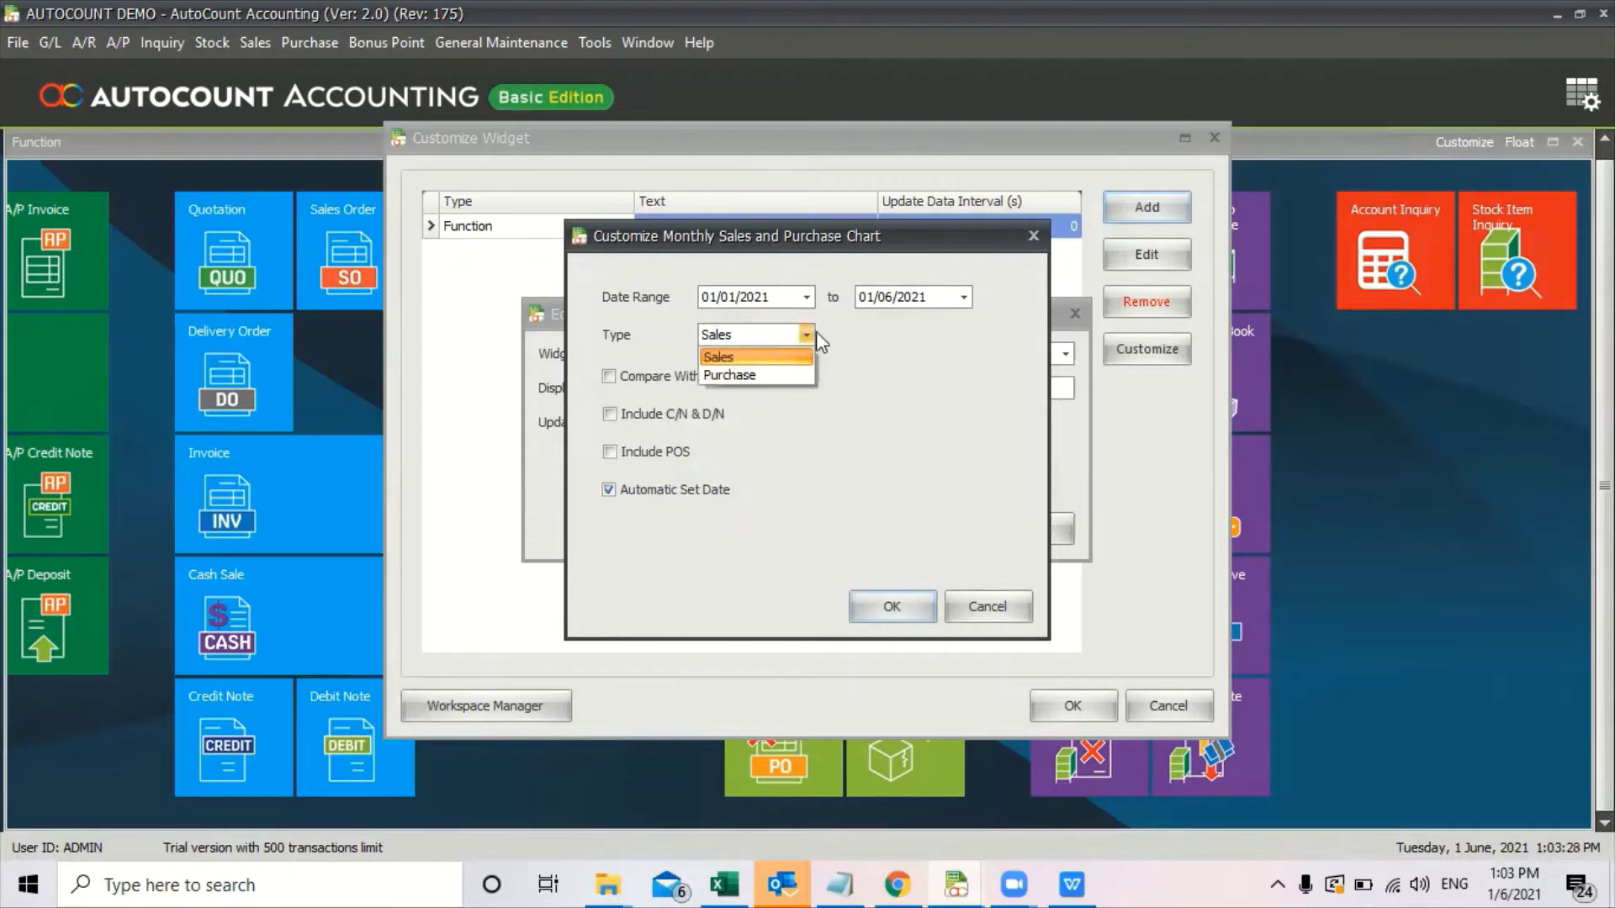
left_click(816, 331)
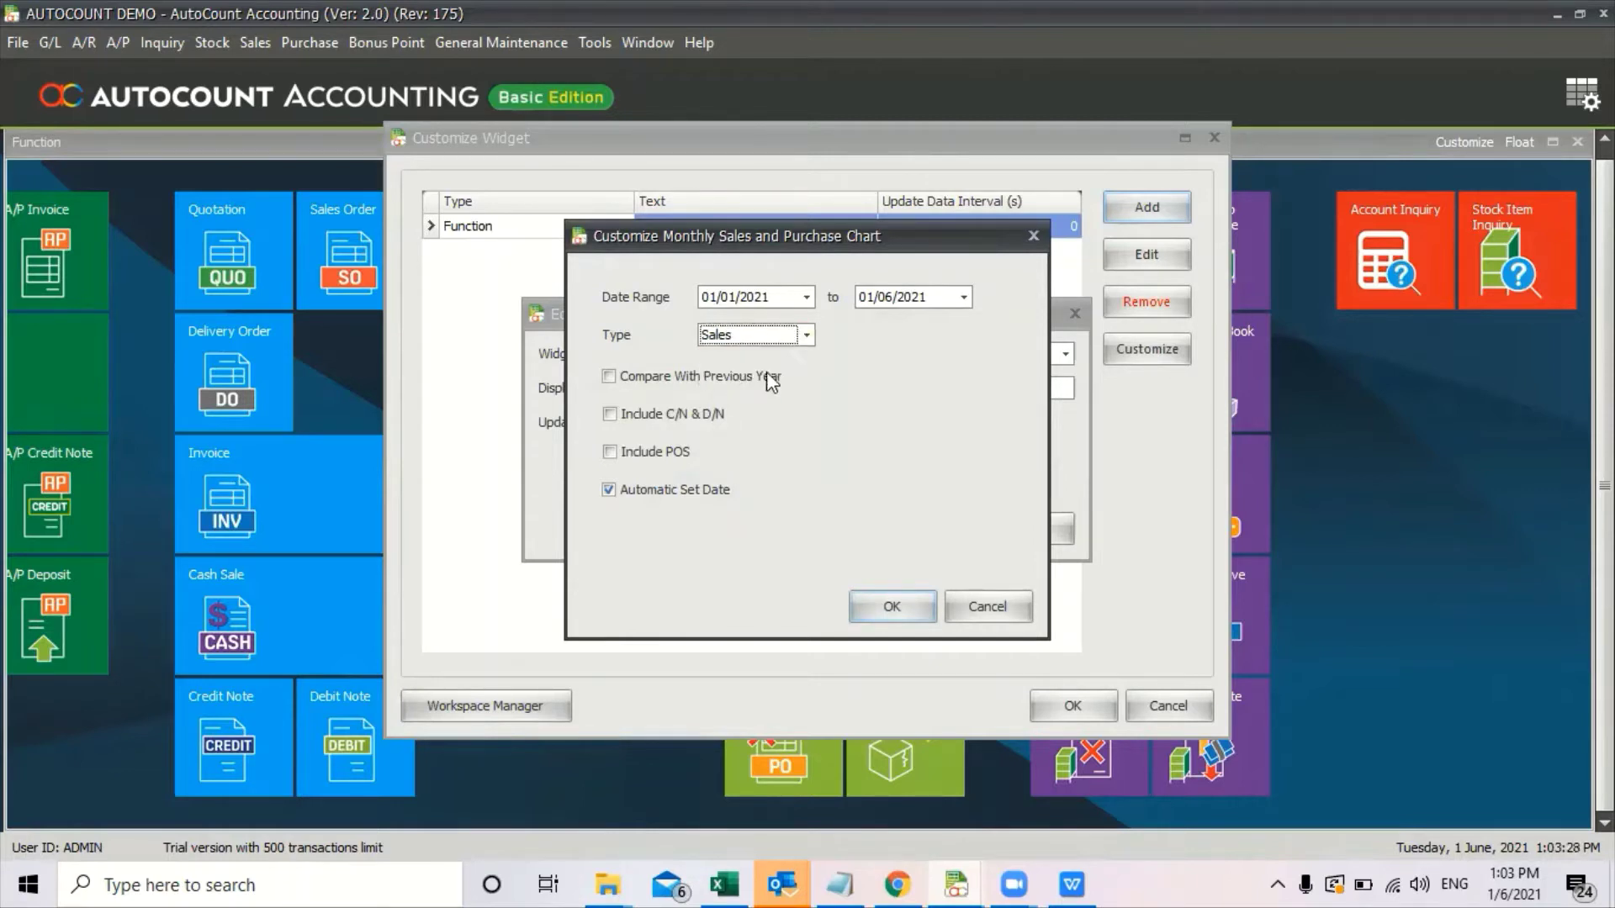
left_click(867, 608)
left_click(954, 533)
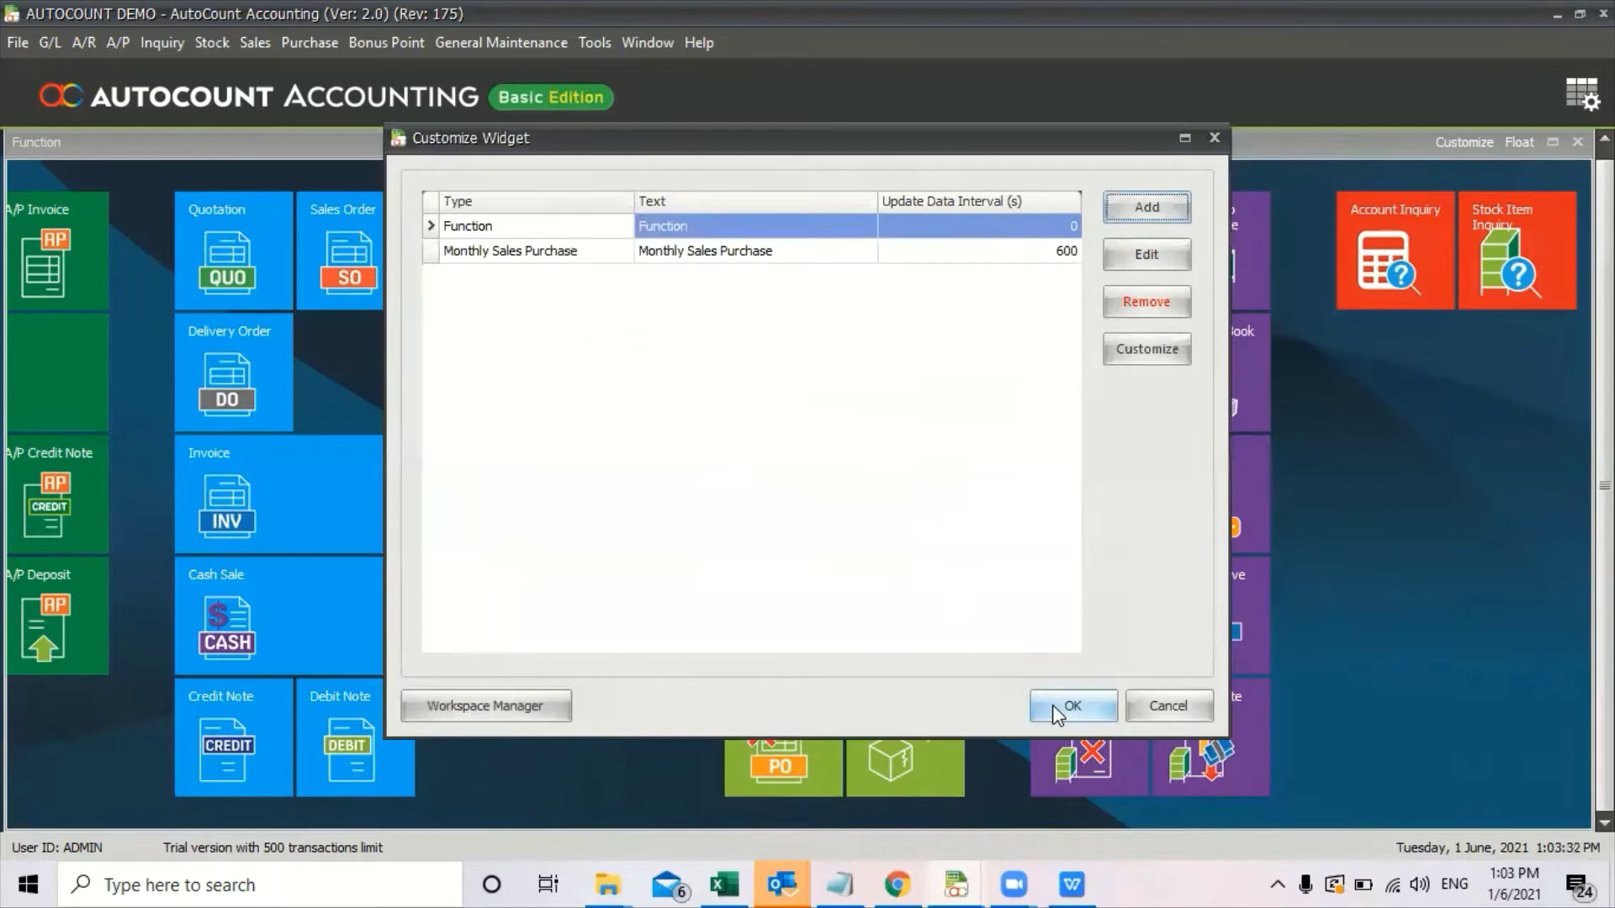
left_click(1056, 707)
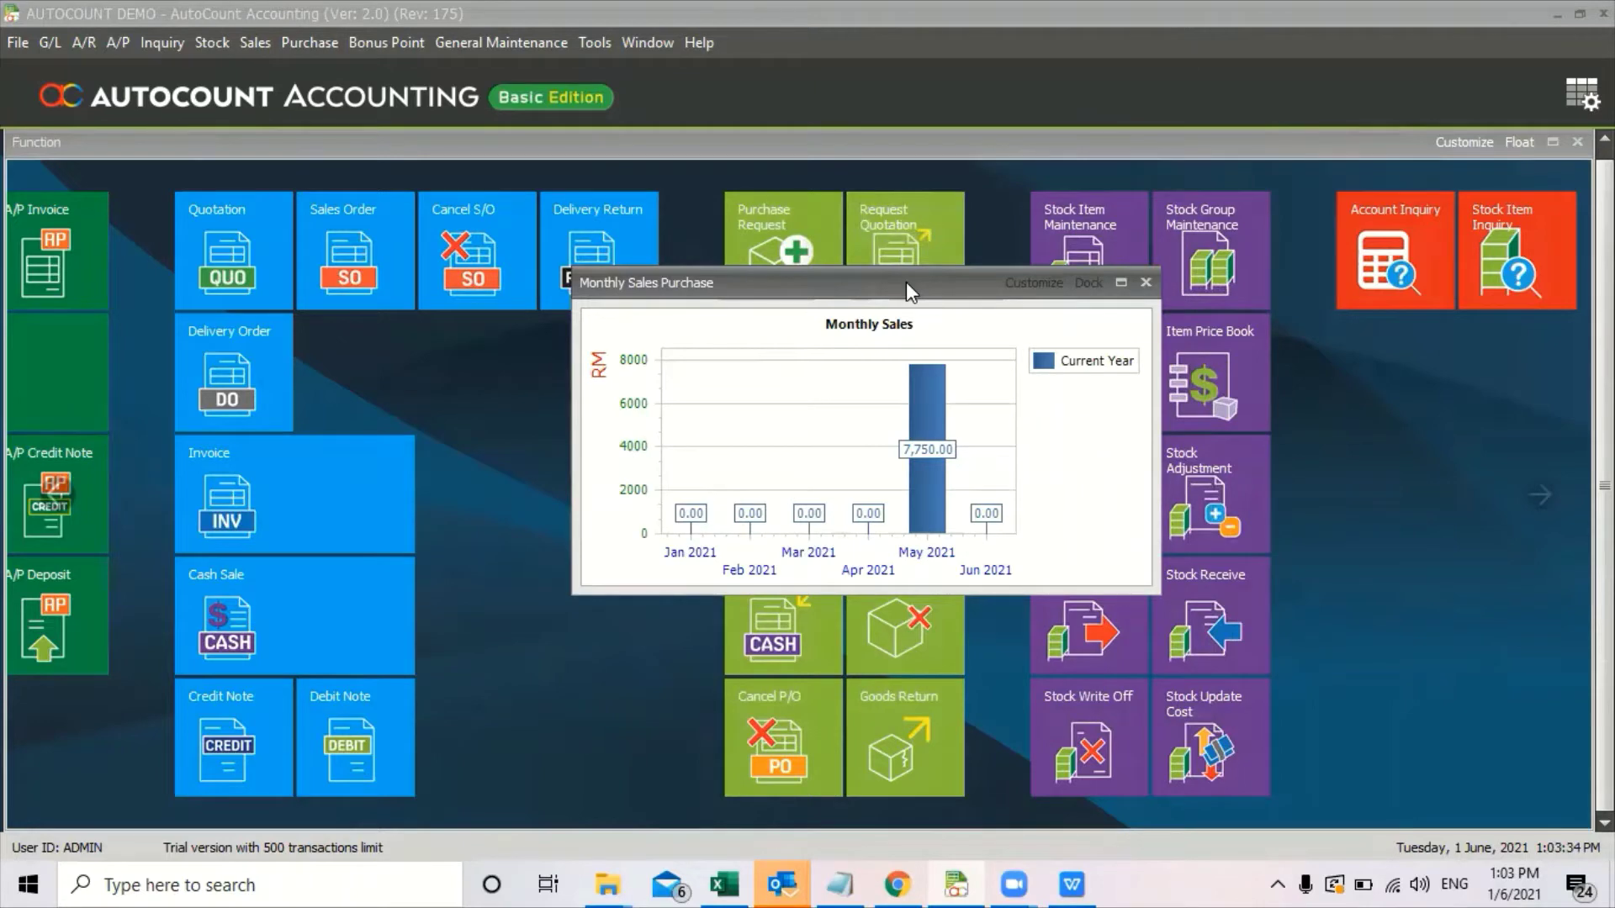
Move the chart top-right and review May 2021 sales, including invoice I-000001.
left_click_drag(906, 281, 1334, 145)
left_click(1362, 269)
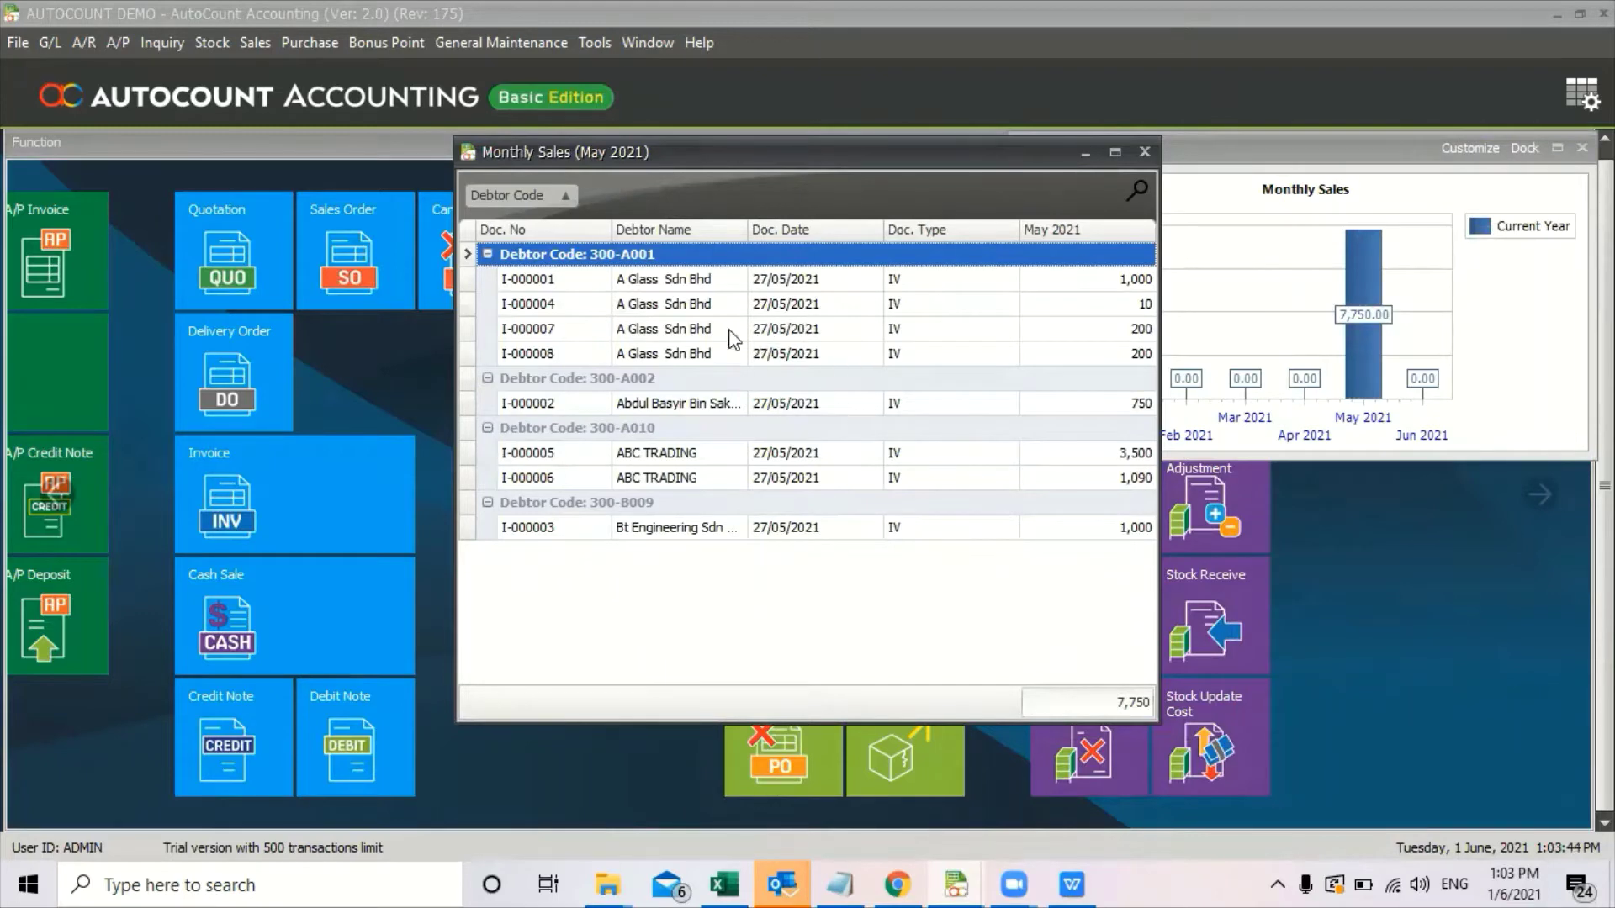
double_click(642, 282)
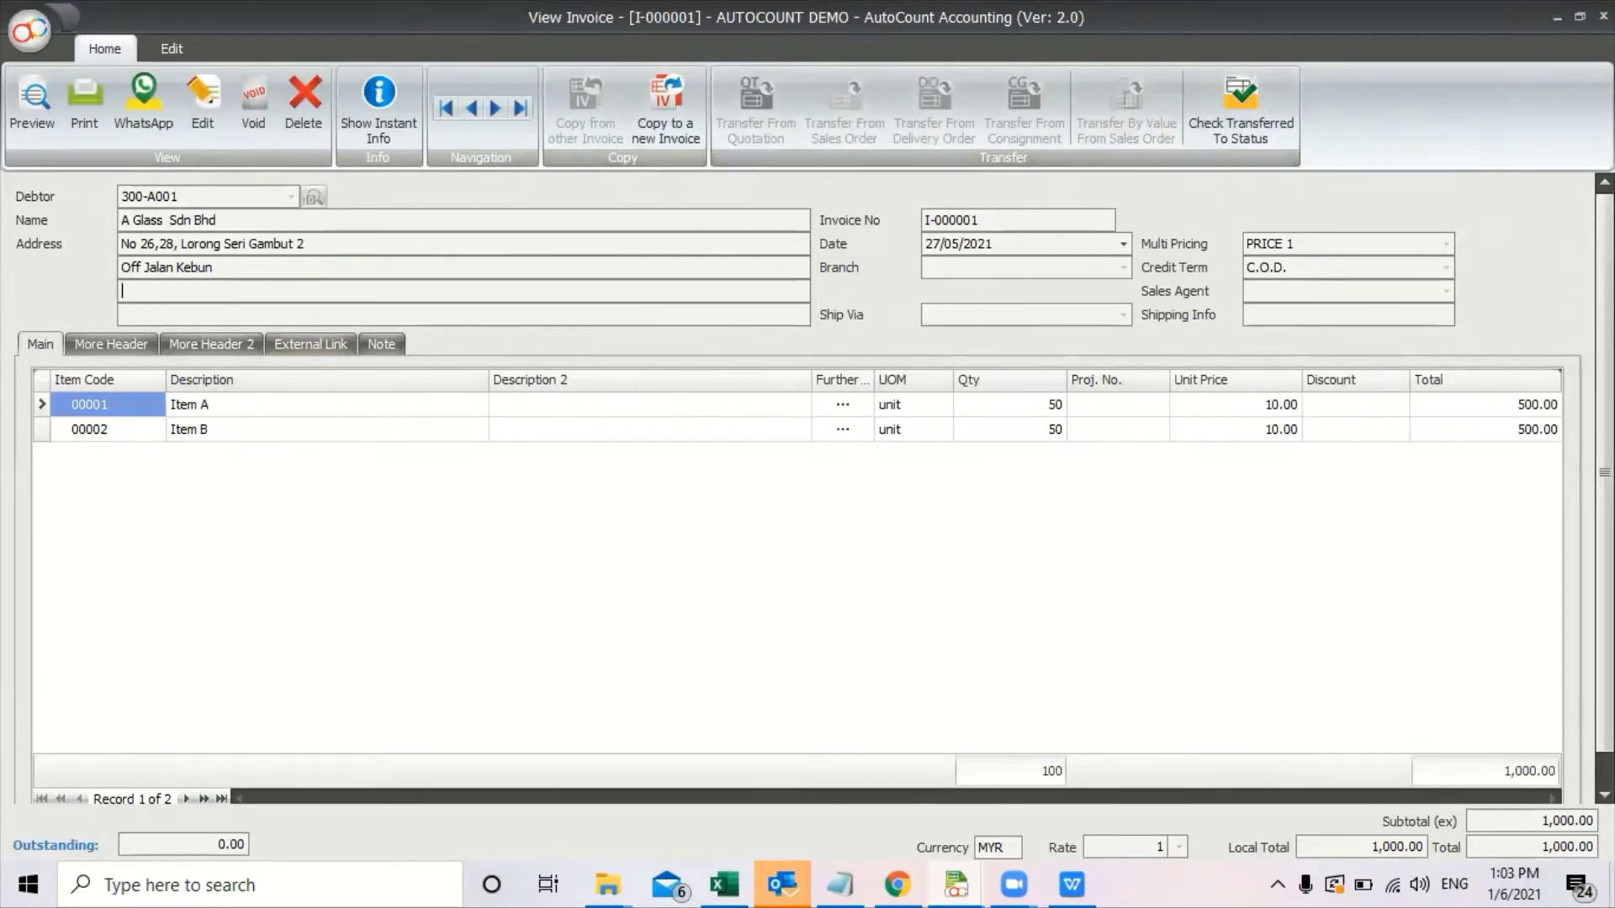
left_click(1603, 16)
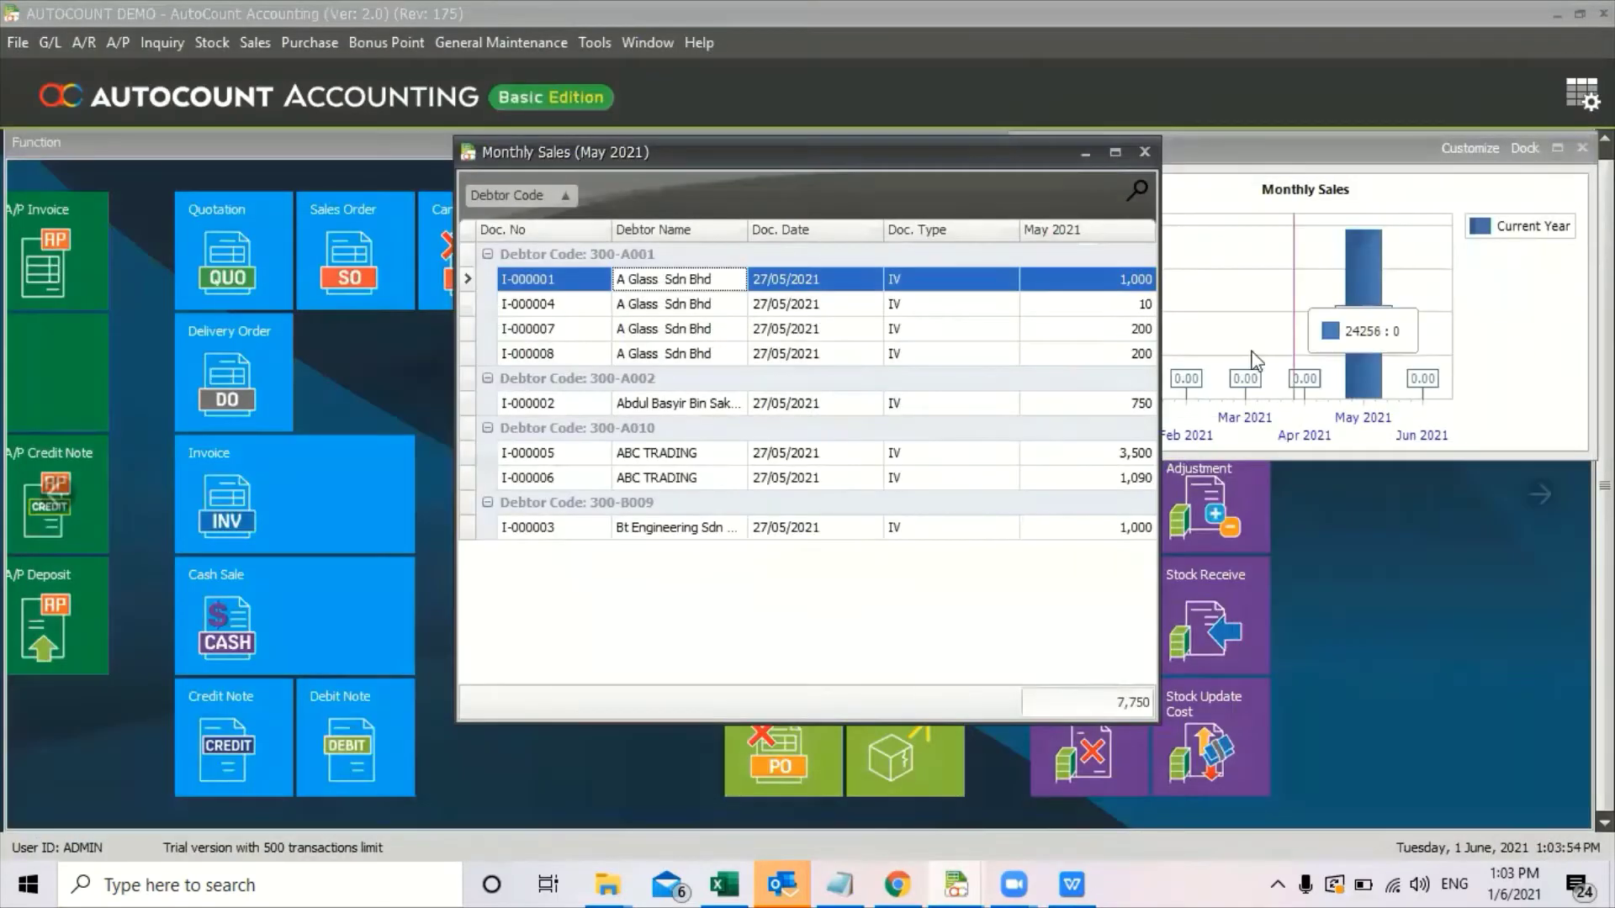
left_click(1136, 149)
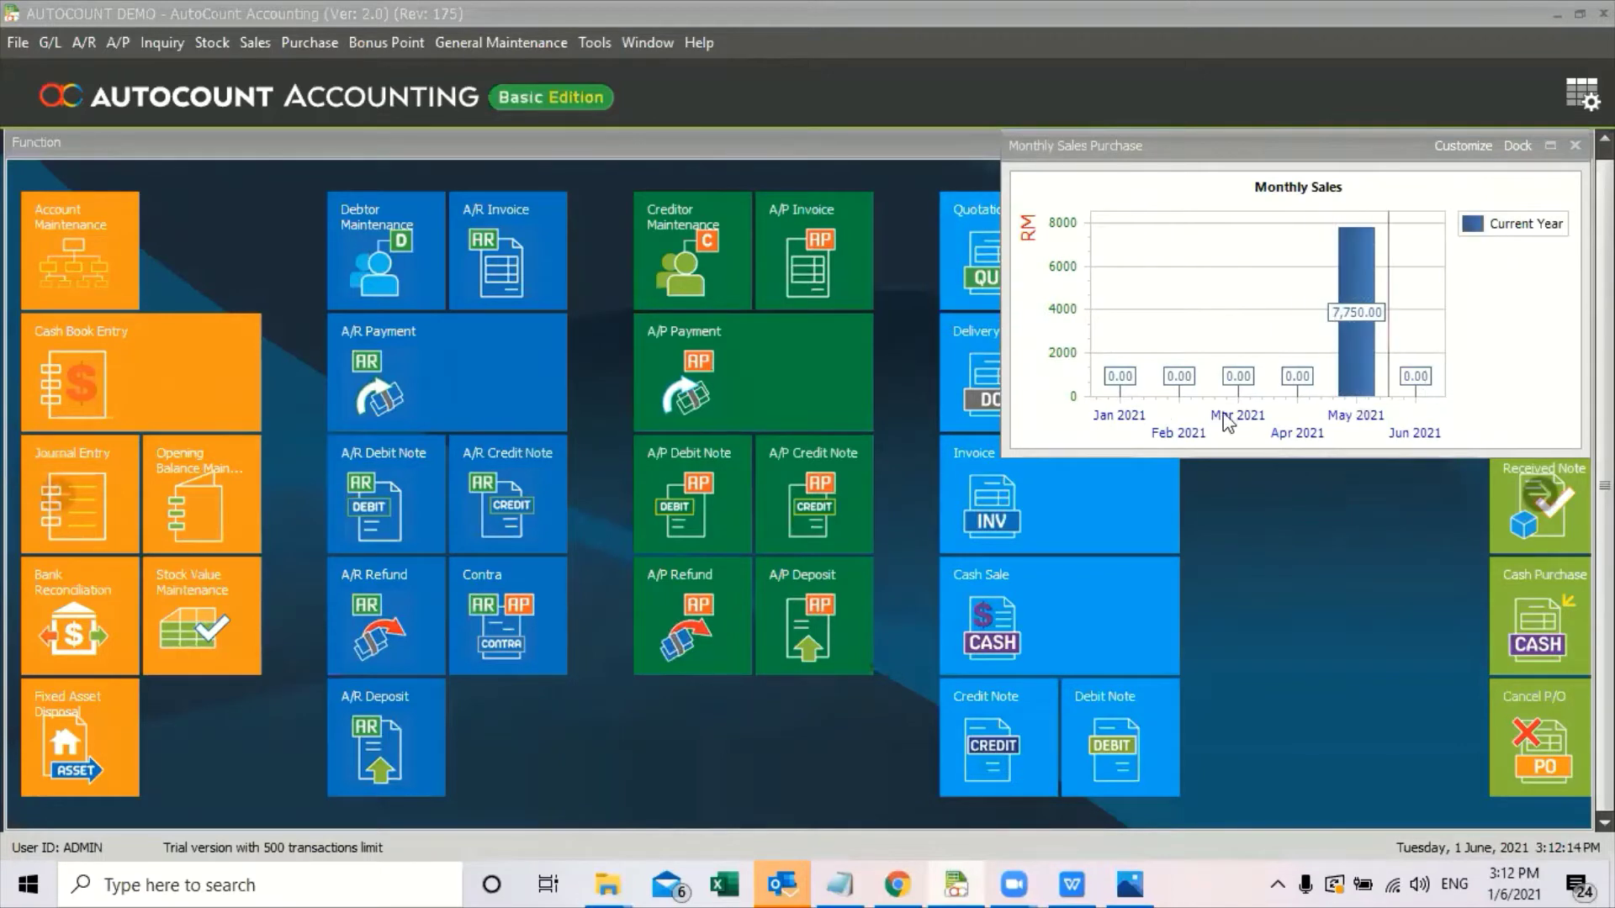
Convert the Monthly Sales chart to a line graph, then a pie chart, and copy it.
mouse_move(1351, 392)
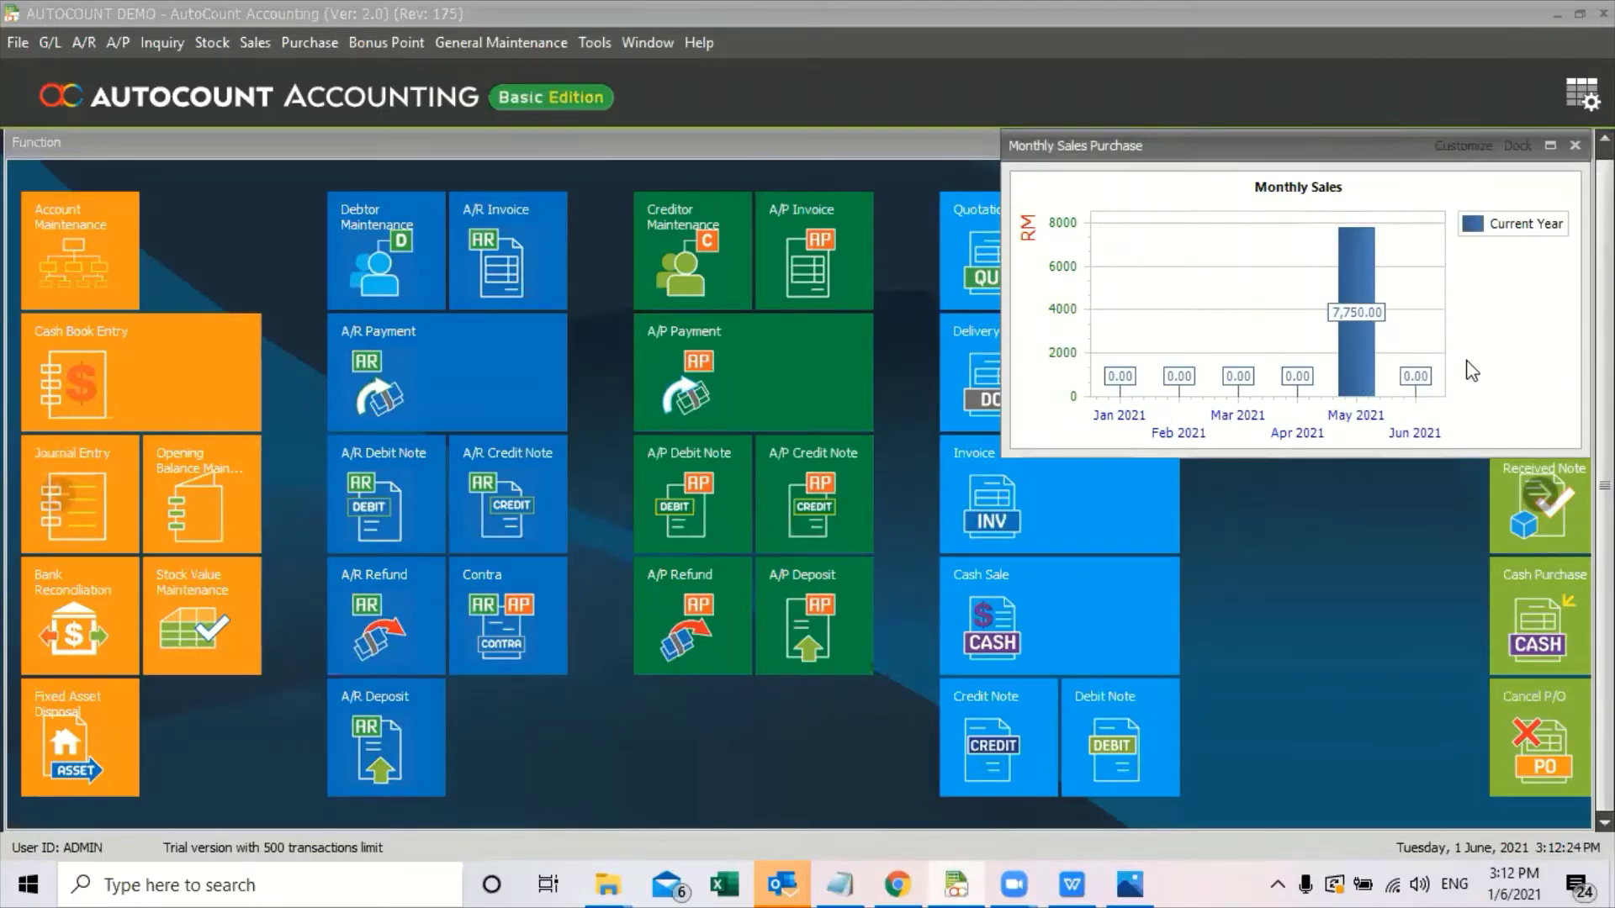
right_click(1498, 382)
mouse_move(1533, 405)
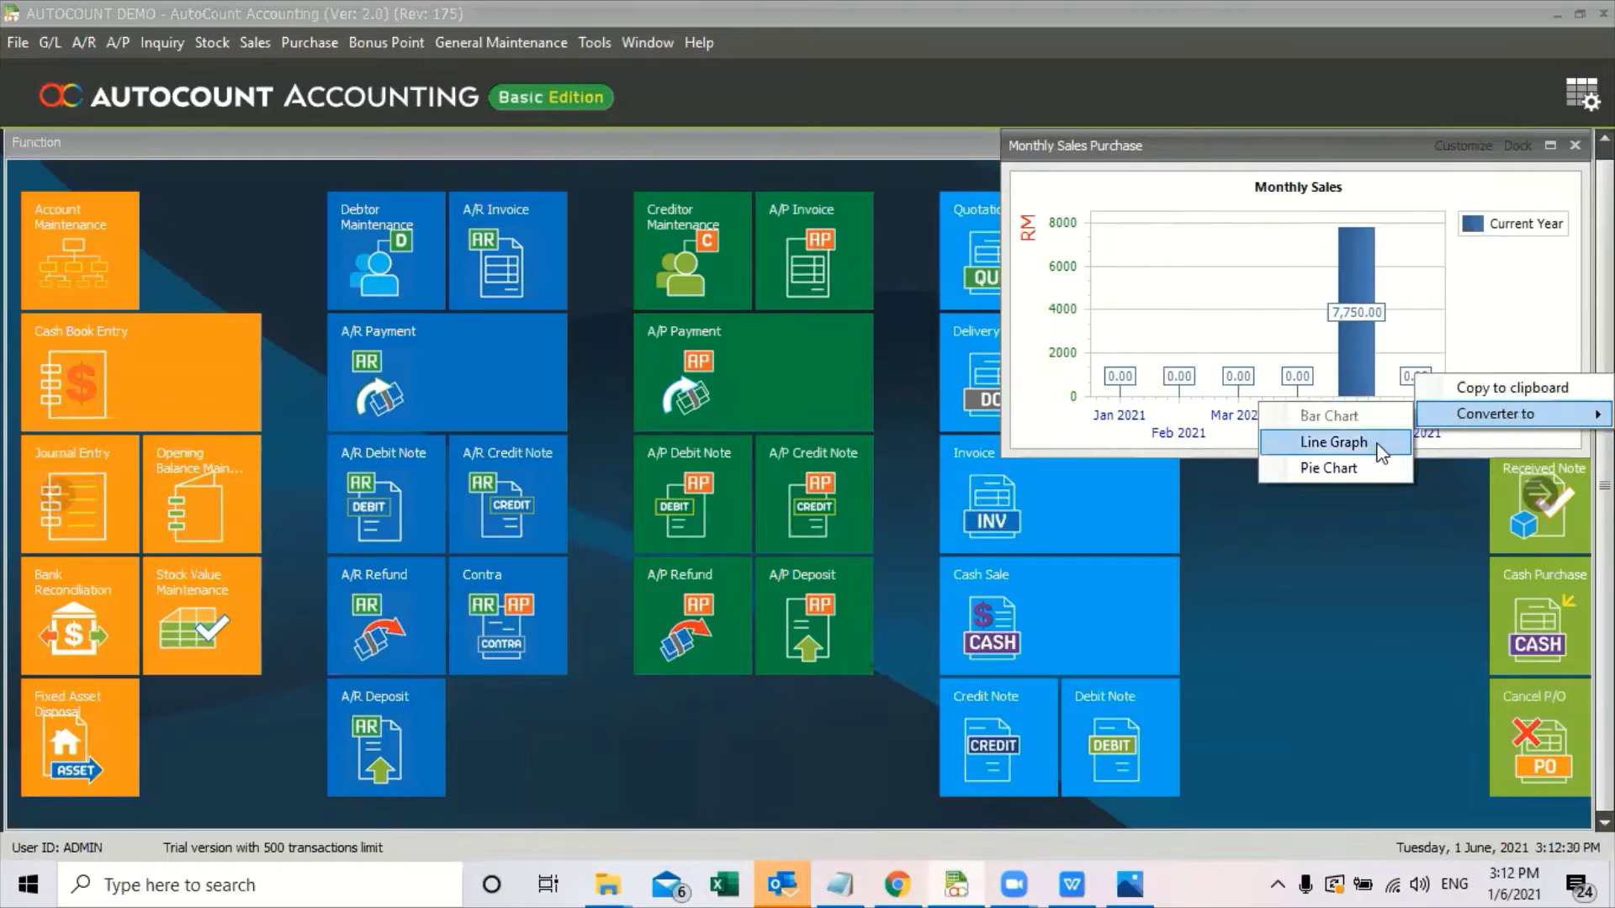
left_click(1334, 443)
right_click(1482, 414)
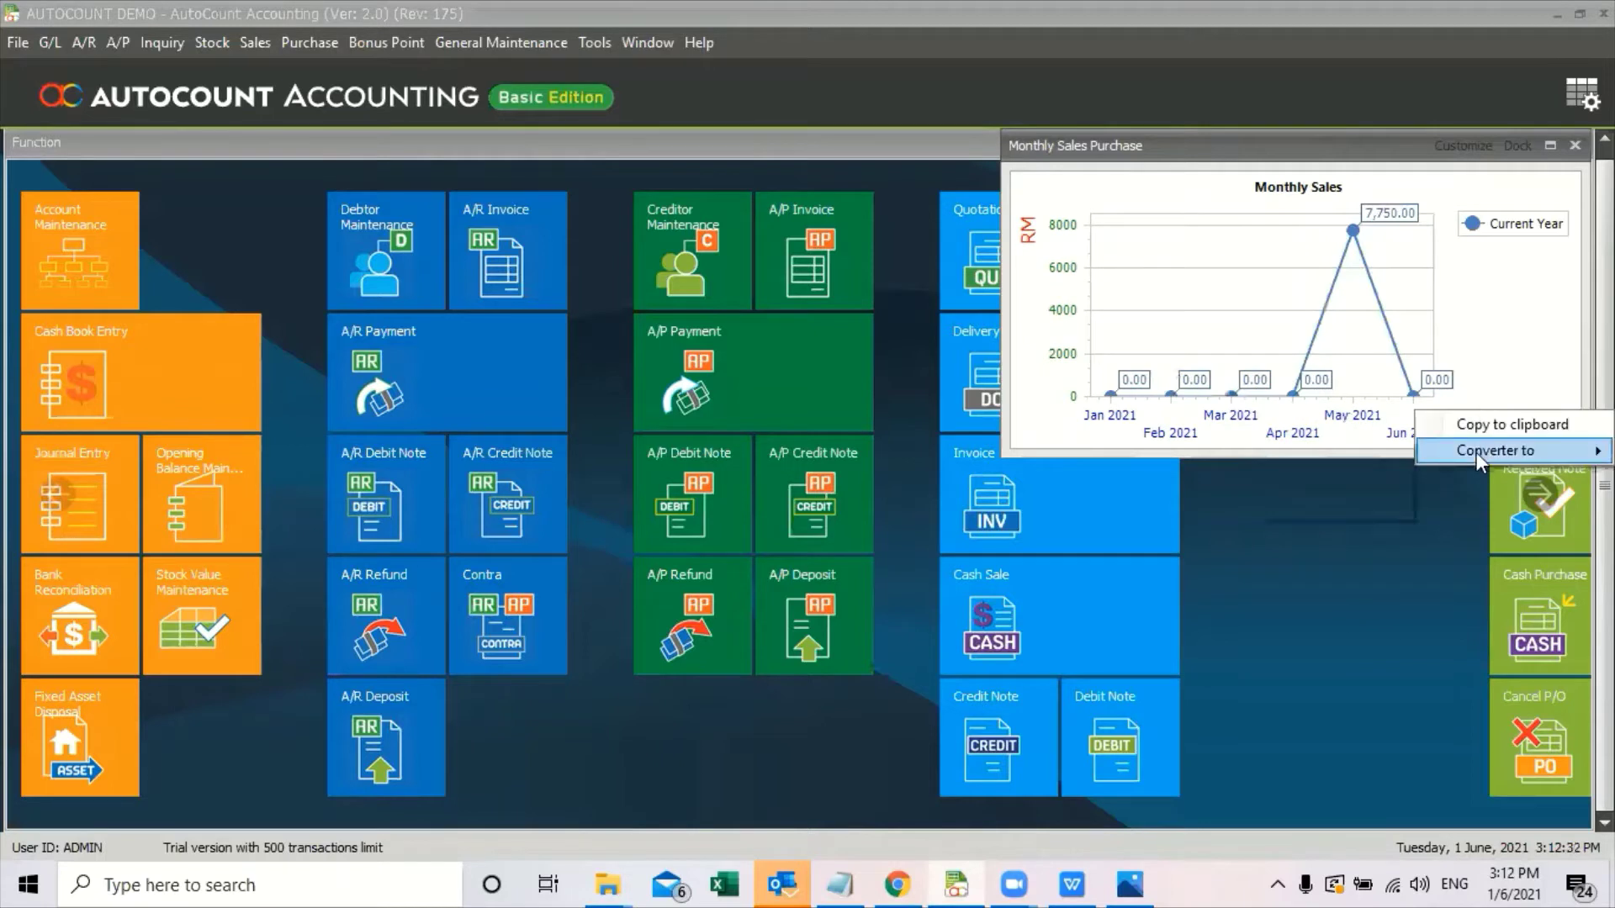
mouse_move(1476, 452)
left_click(1337, 505)
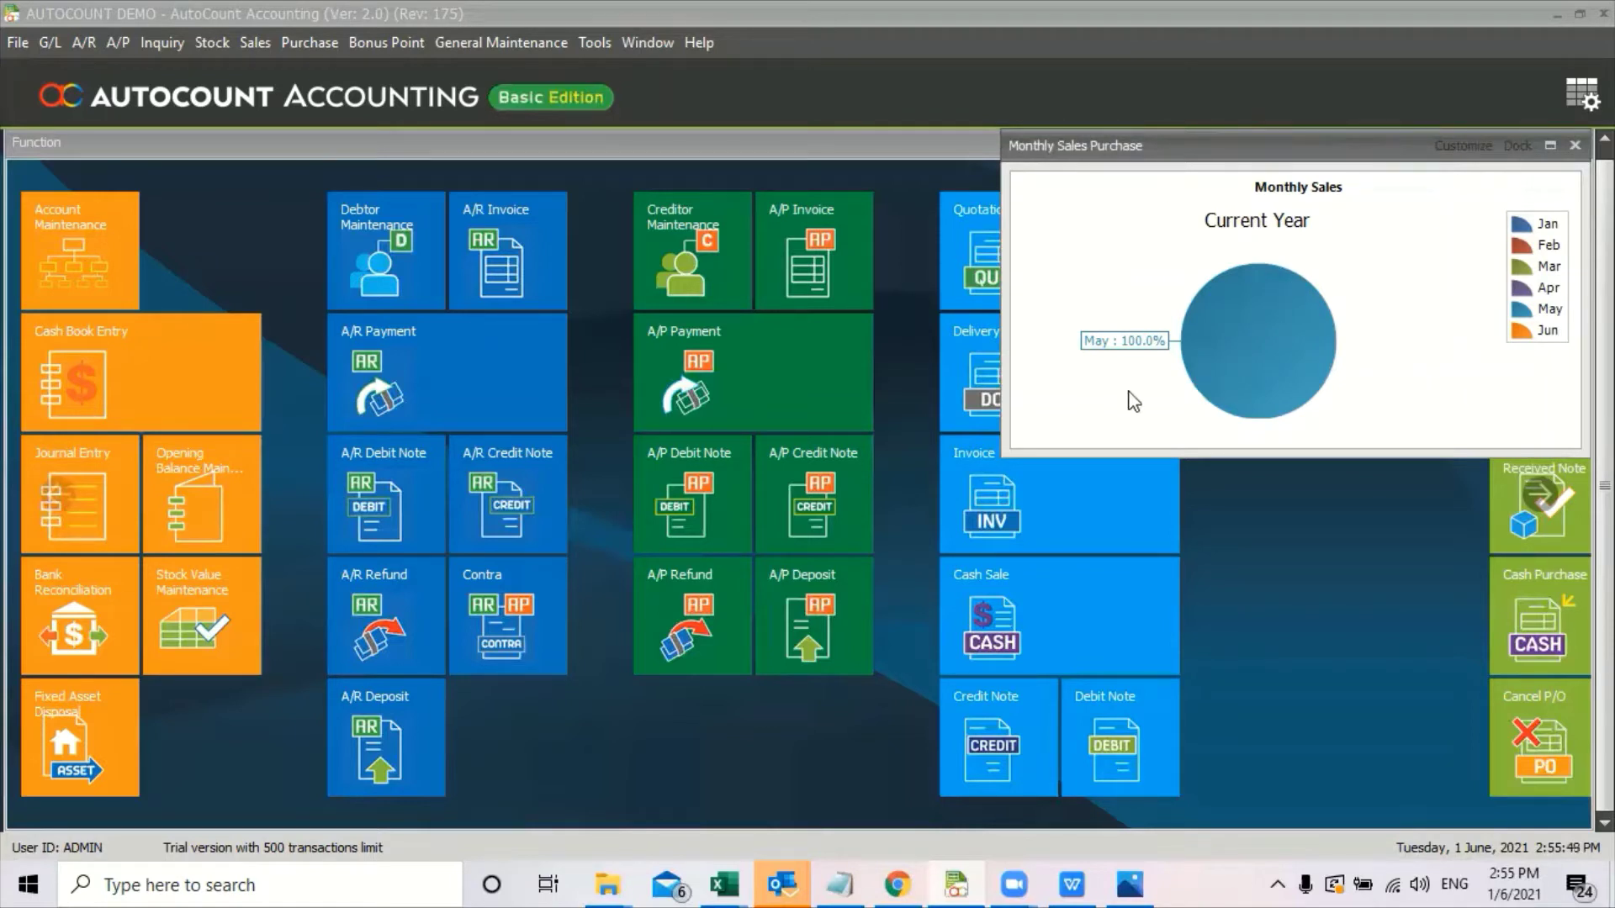
right_click(1413, 366)
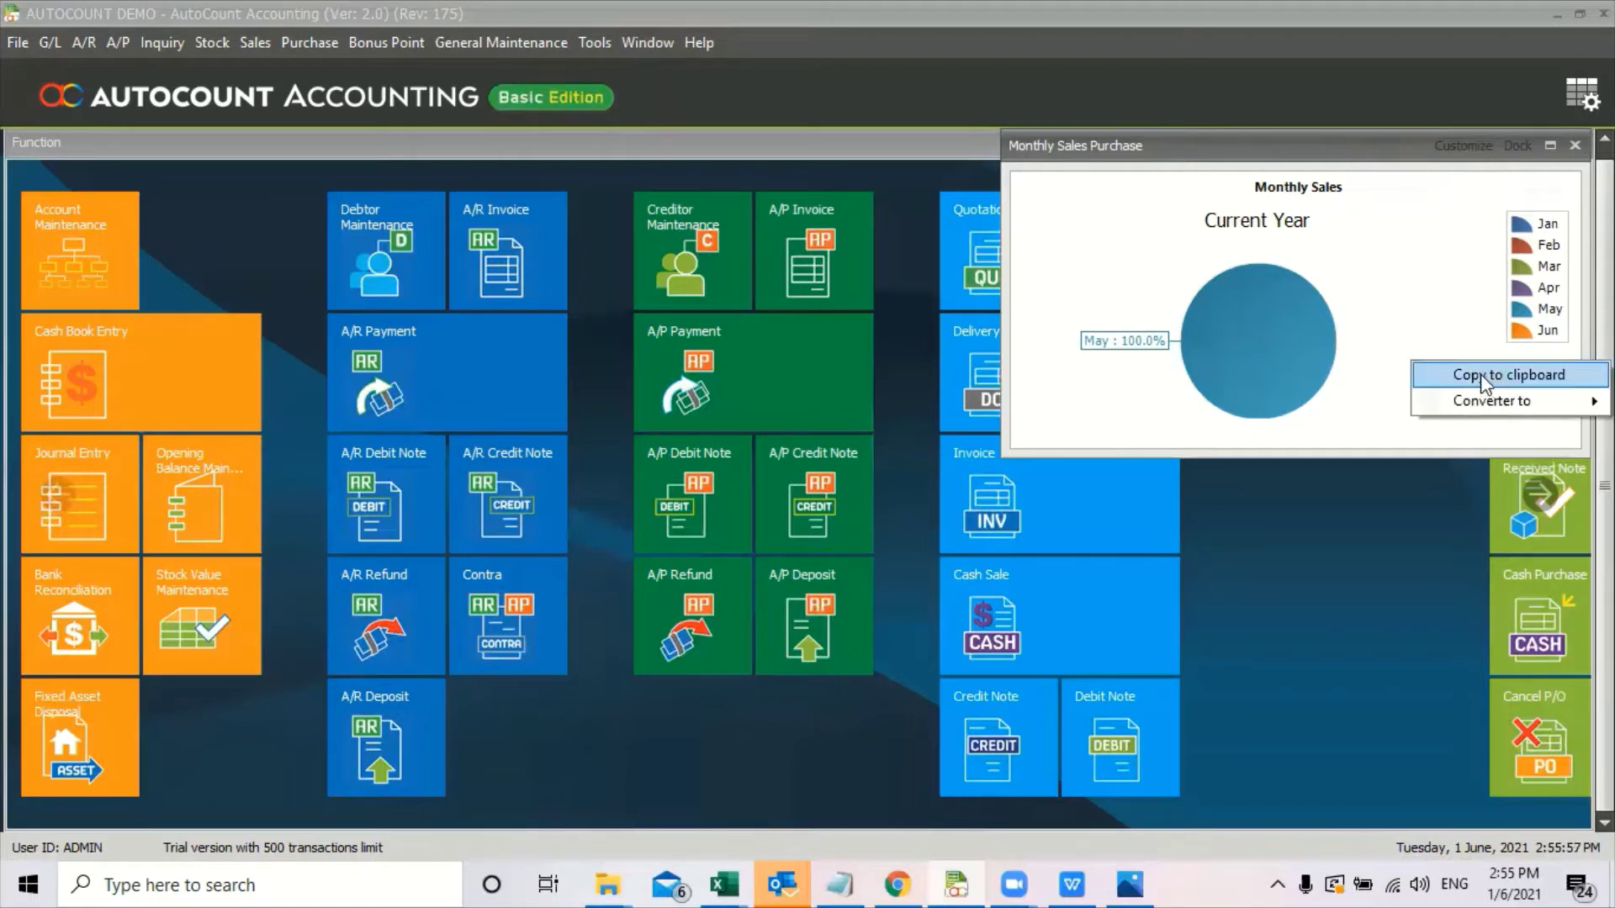
left_click(1480, 373)
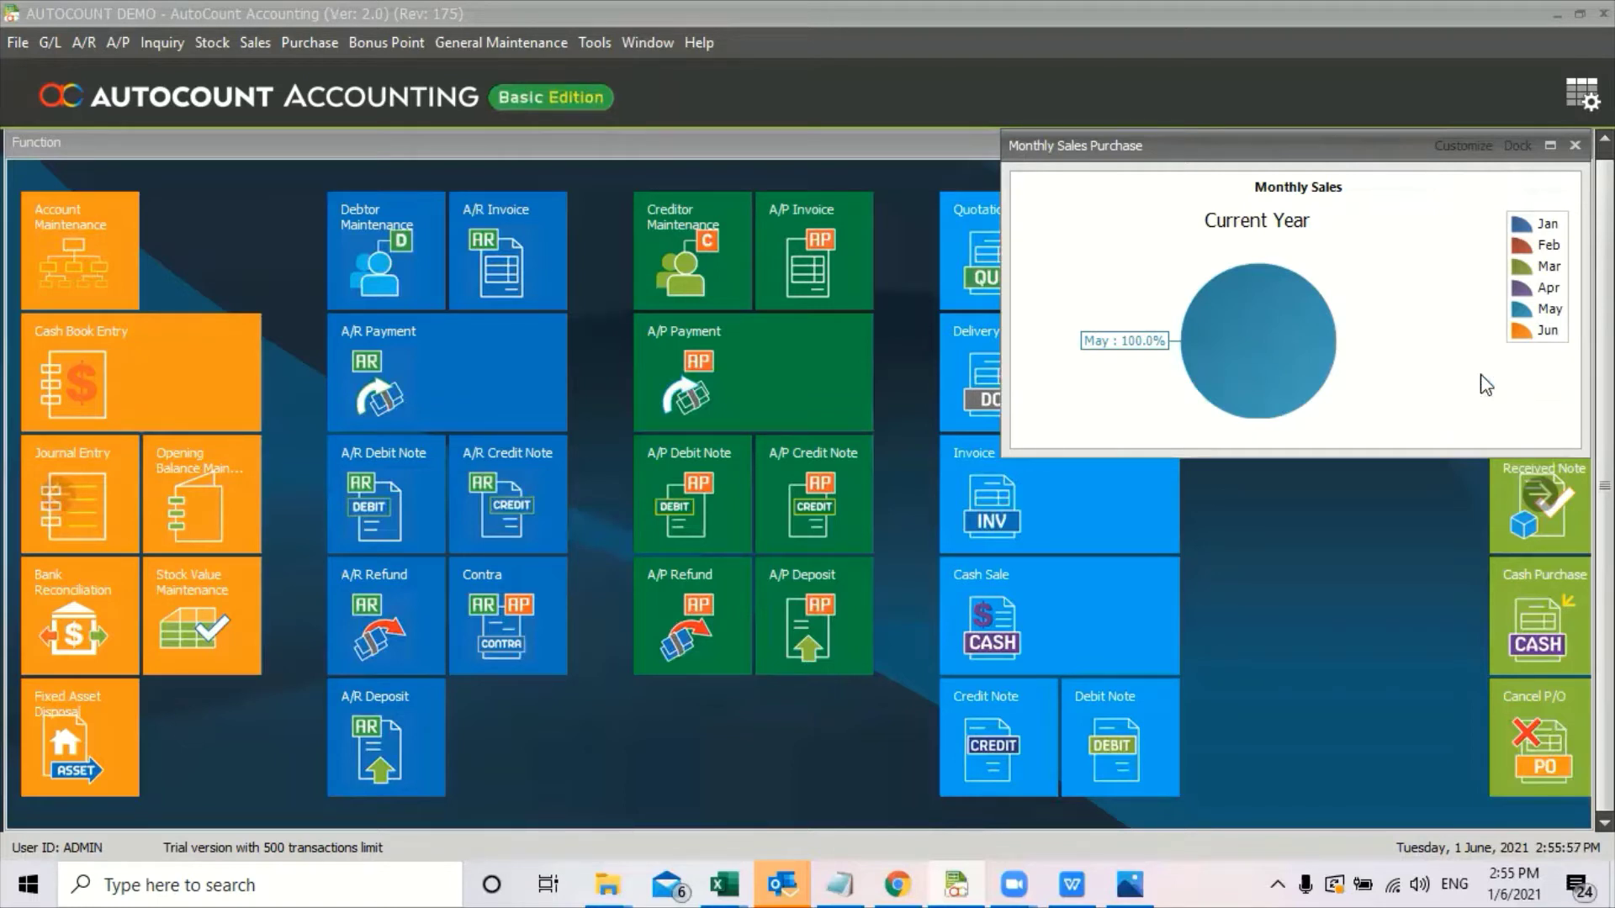
Launch Microsoft Excel from Windows search and open a blank workbook.
left_click(161, 881)
type("EXC")
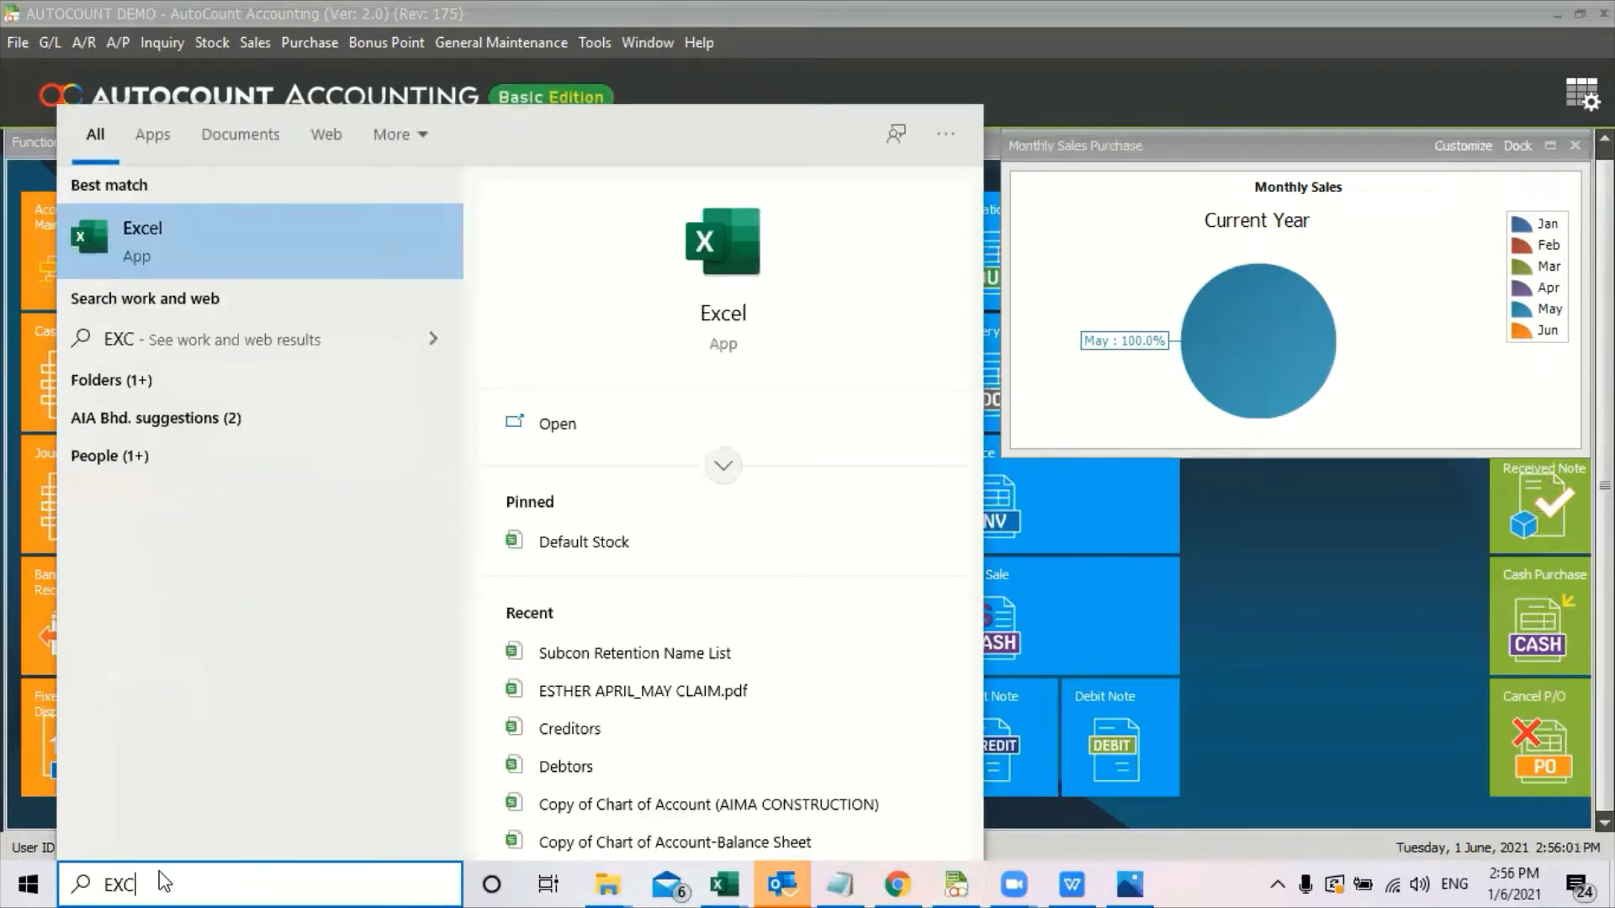
left_click(303, 234)
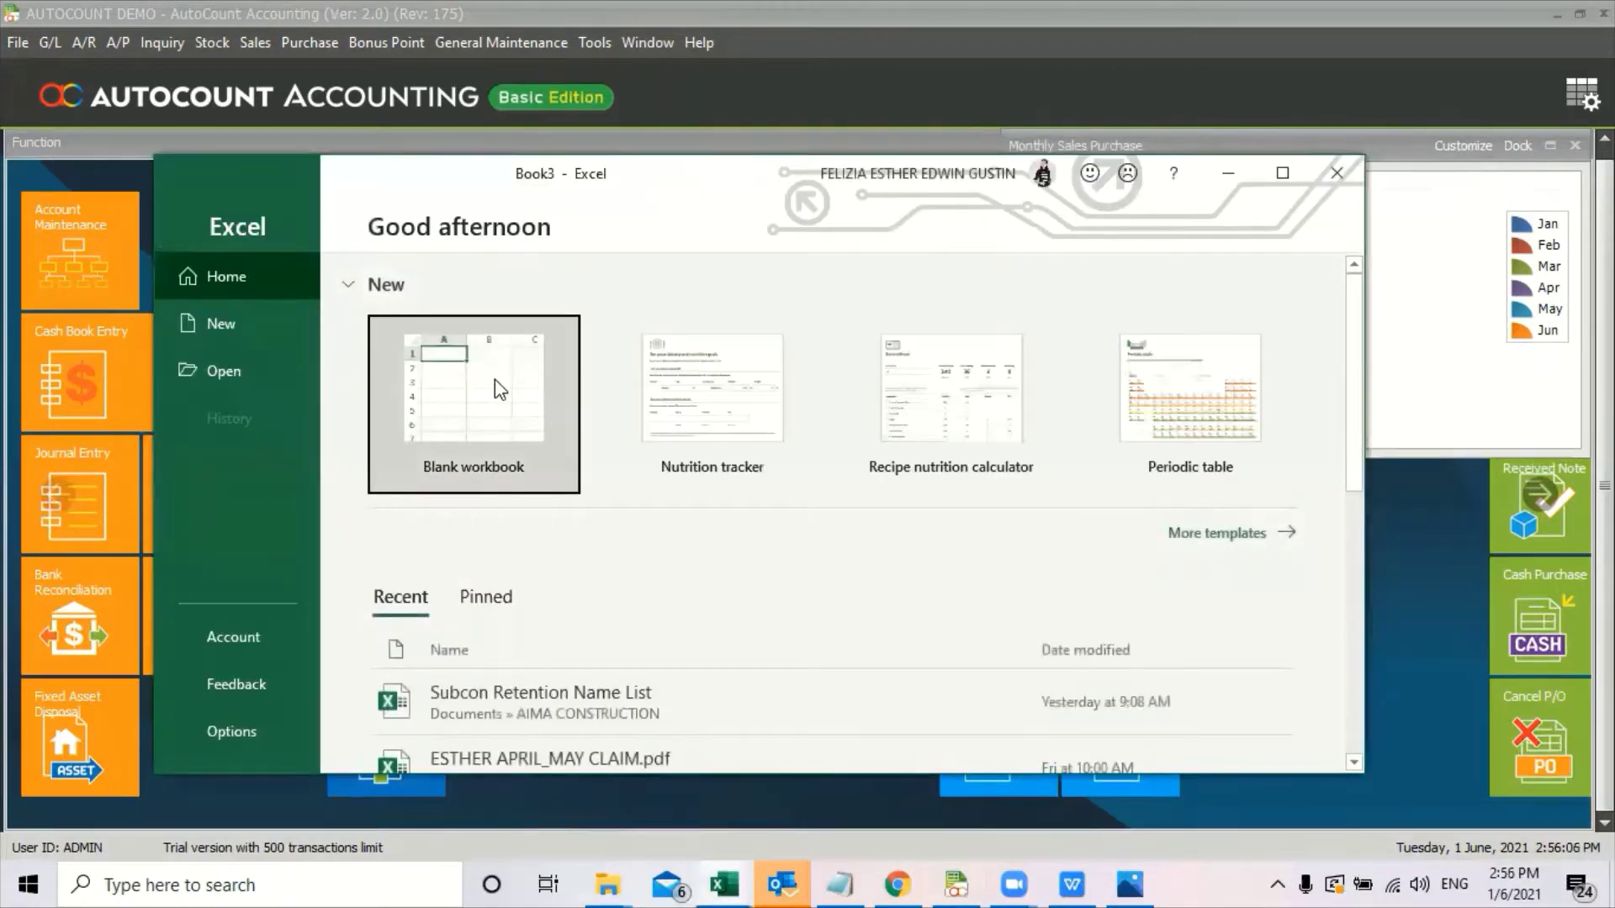
left_click(495, 383)
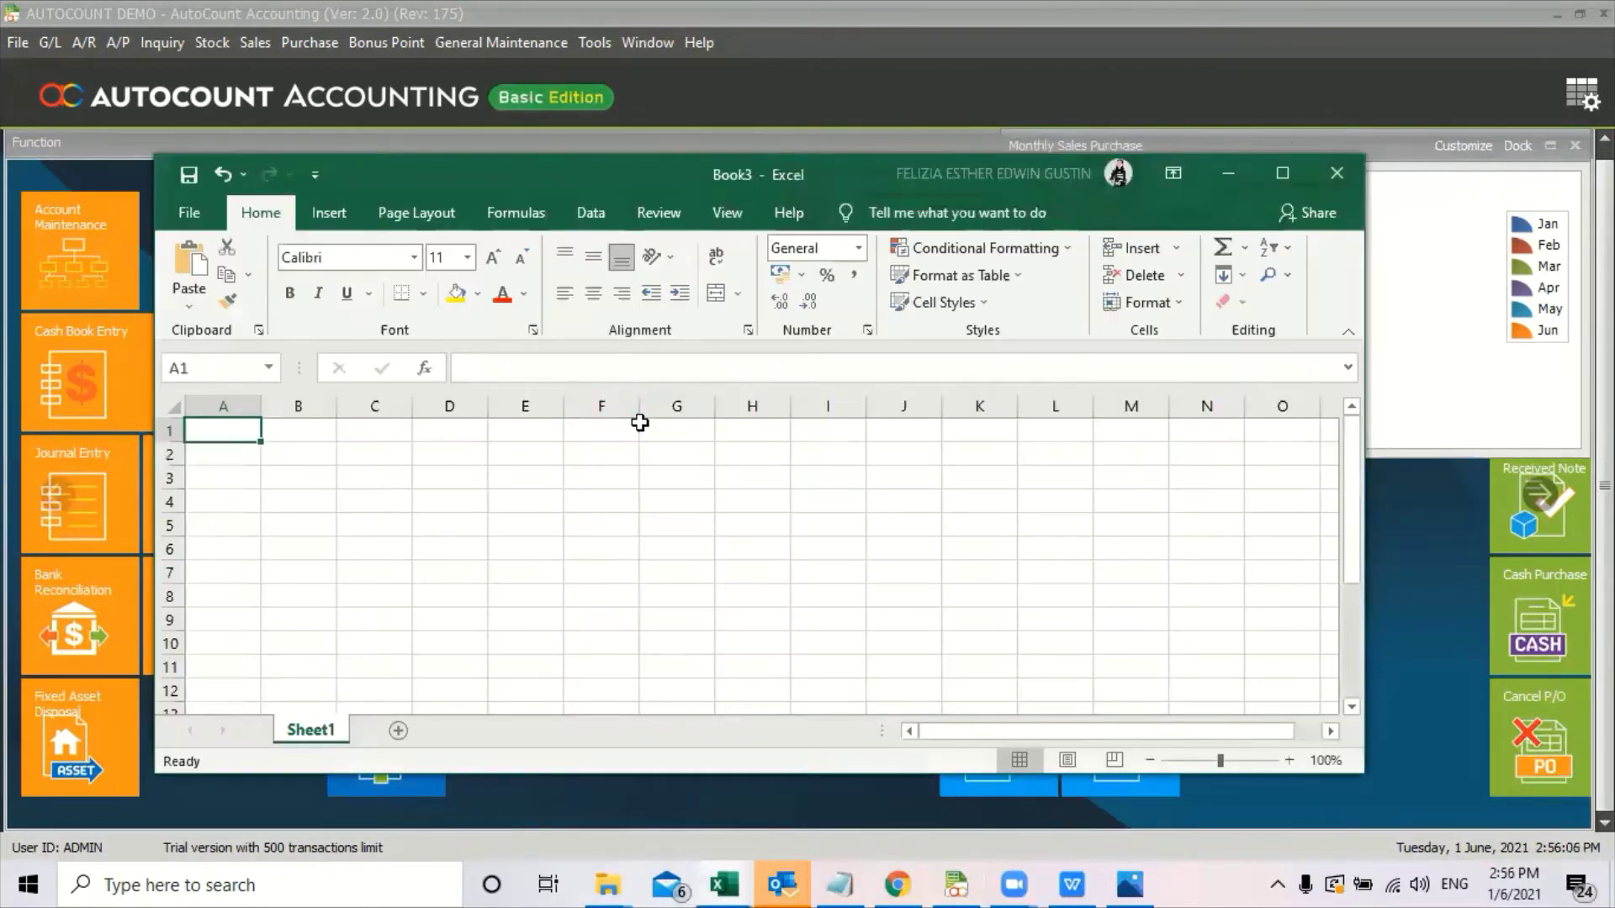
Paste the pie chart picture near the top-left of maximized Book3, then minimize Excel.
left_click(1283, 174)
key("ctrl+v")
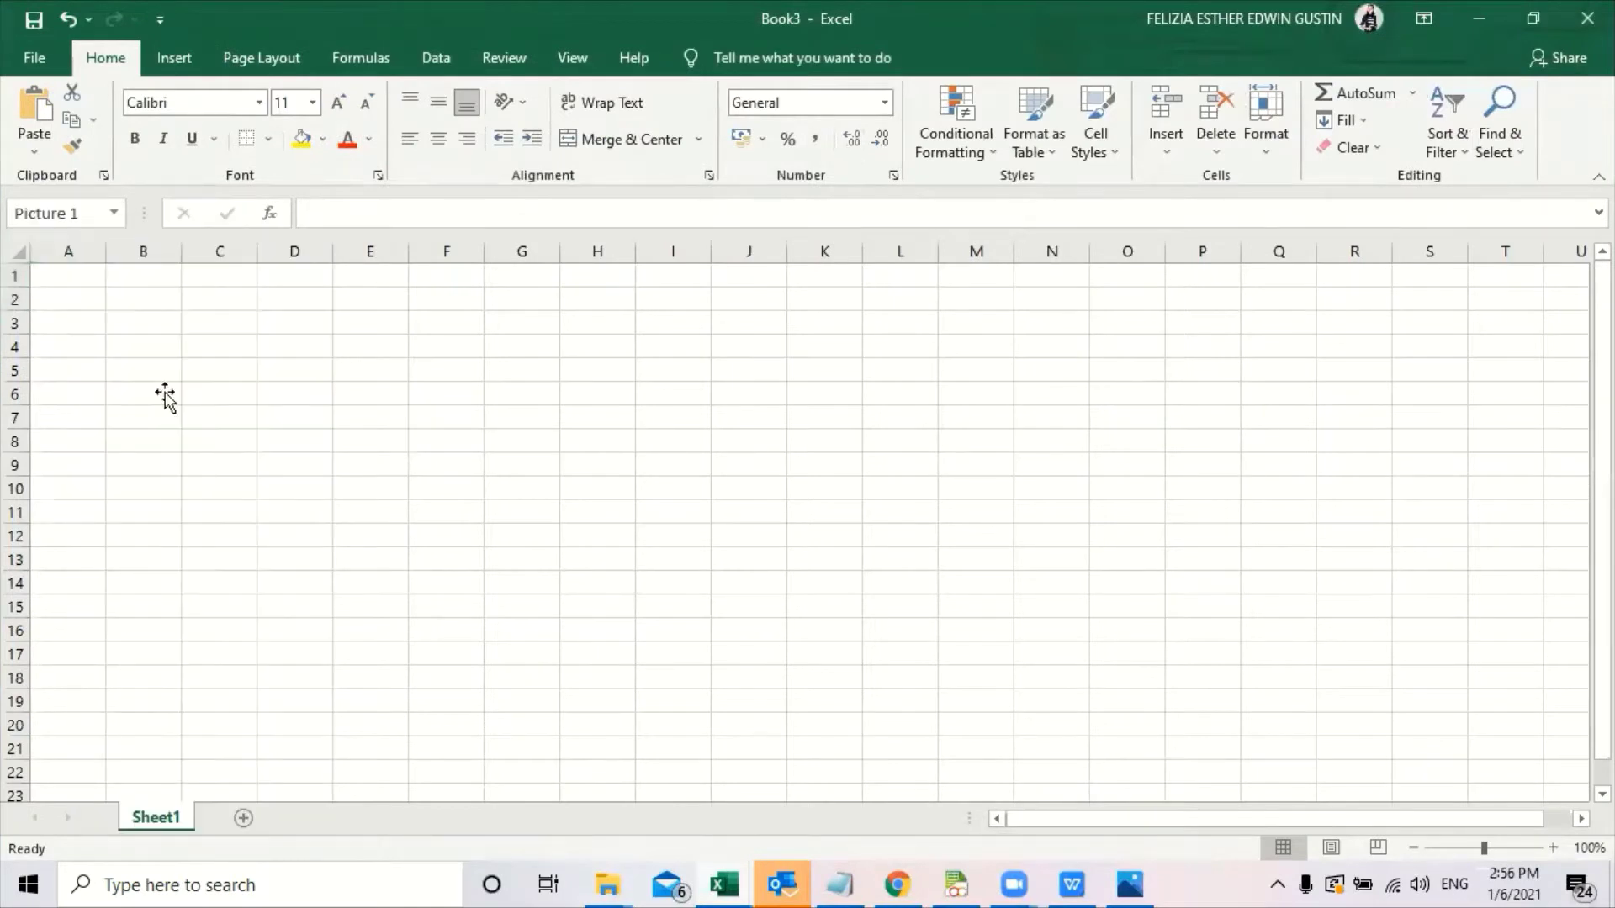
left_click_drag(457, 350, 489, 349)
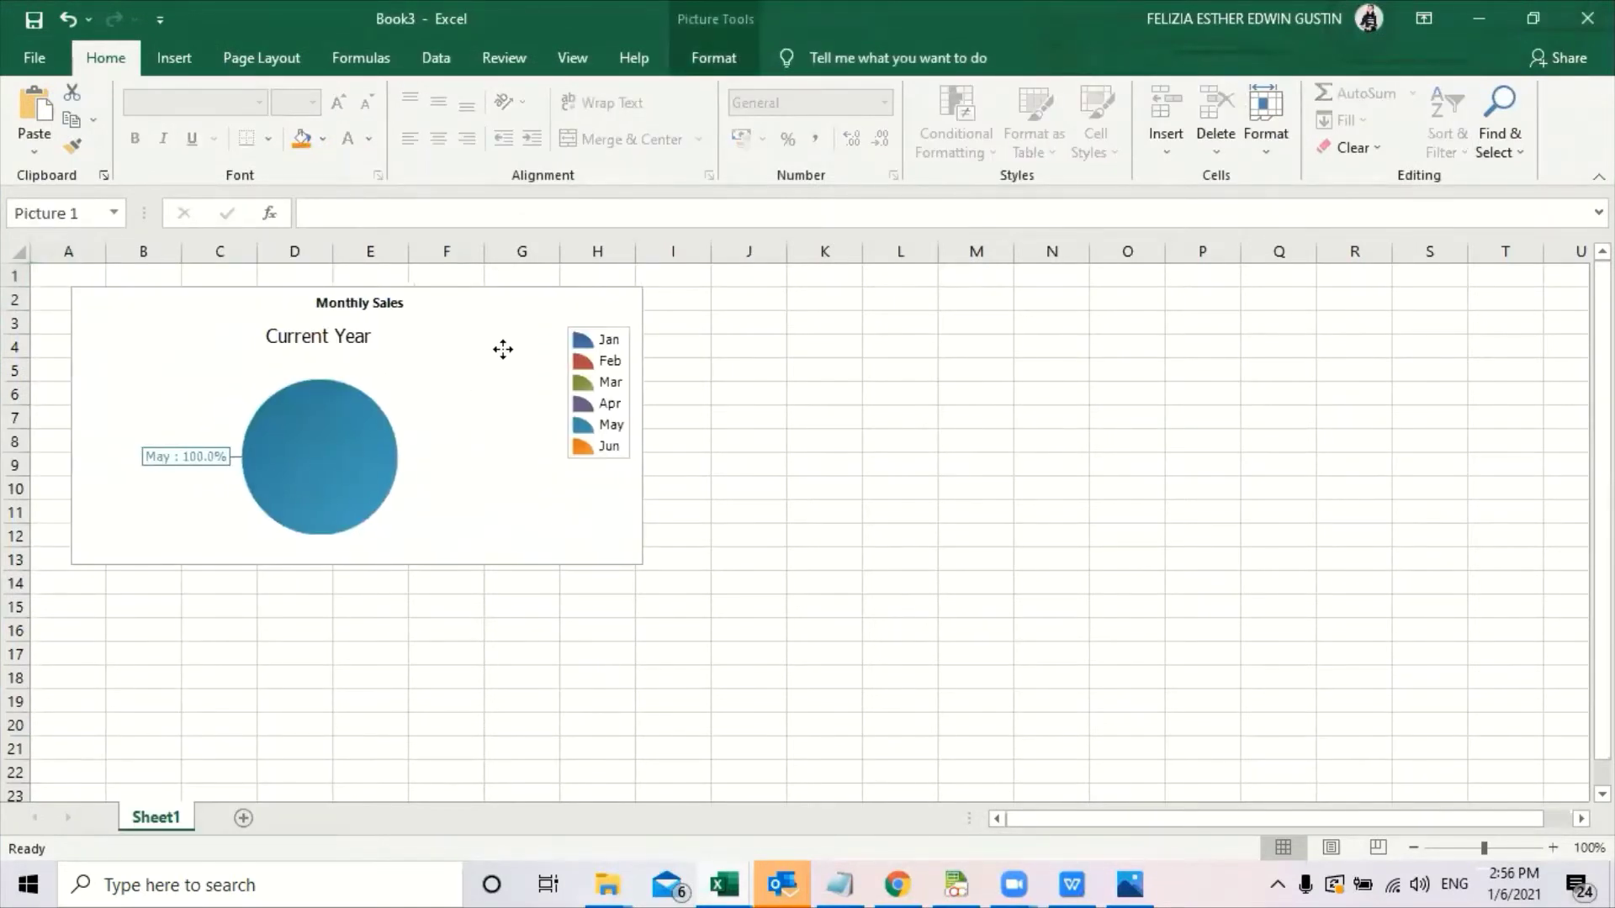
left_click_drag(503, 349, 498, 356)
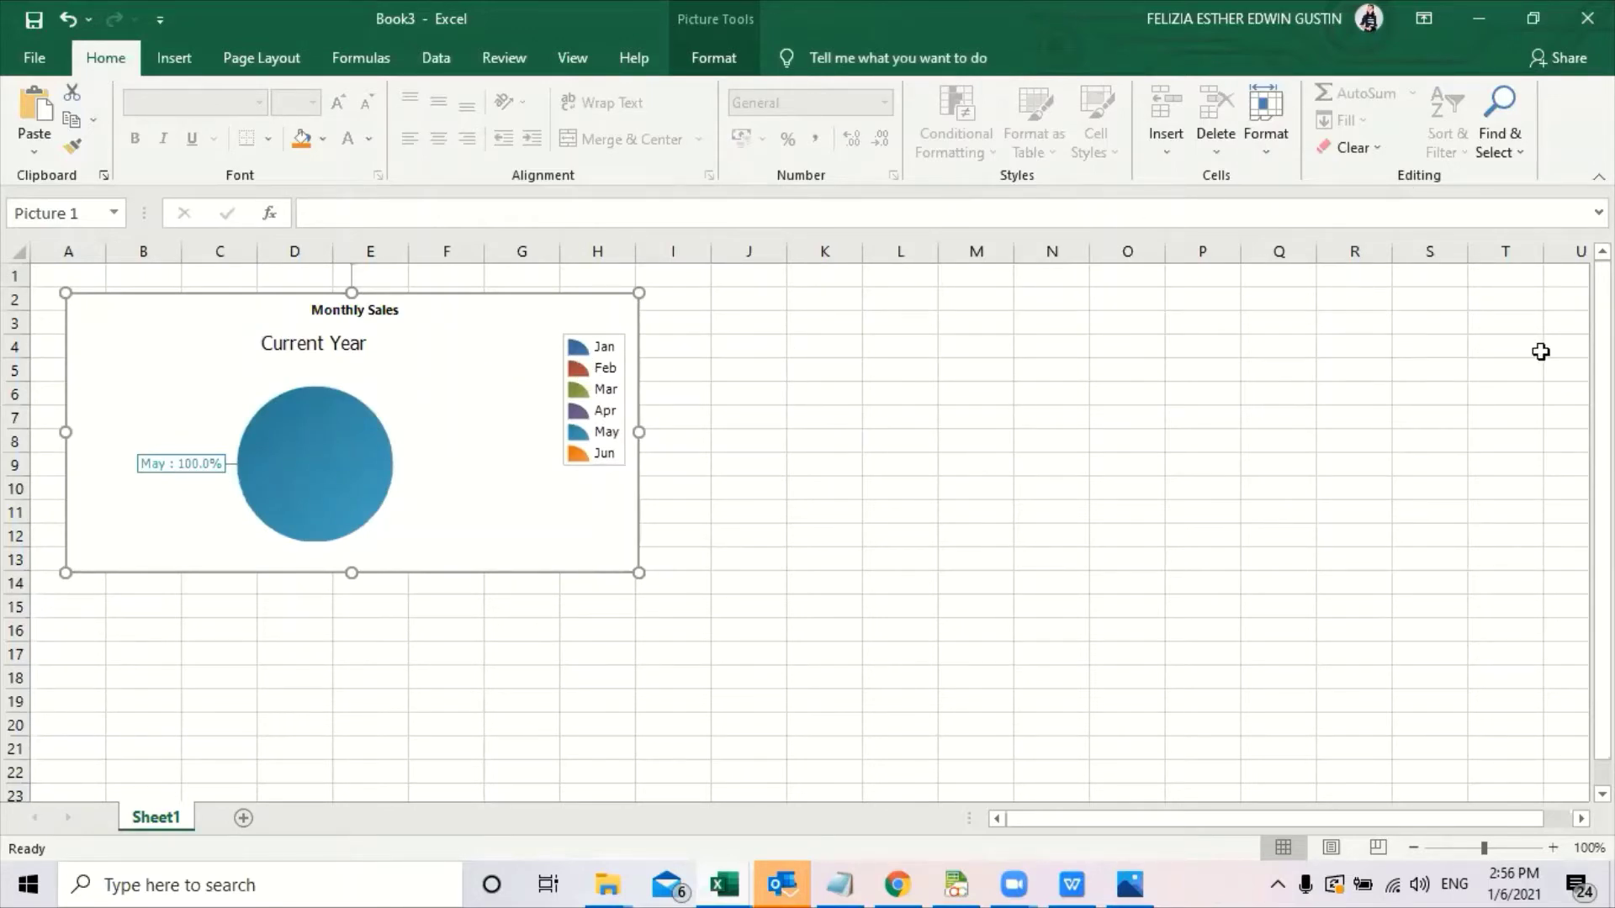
left_click(1477, 17)
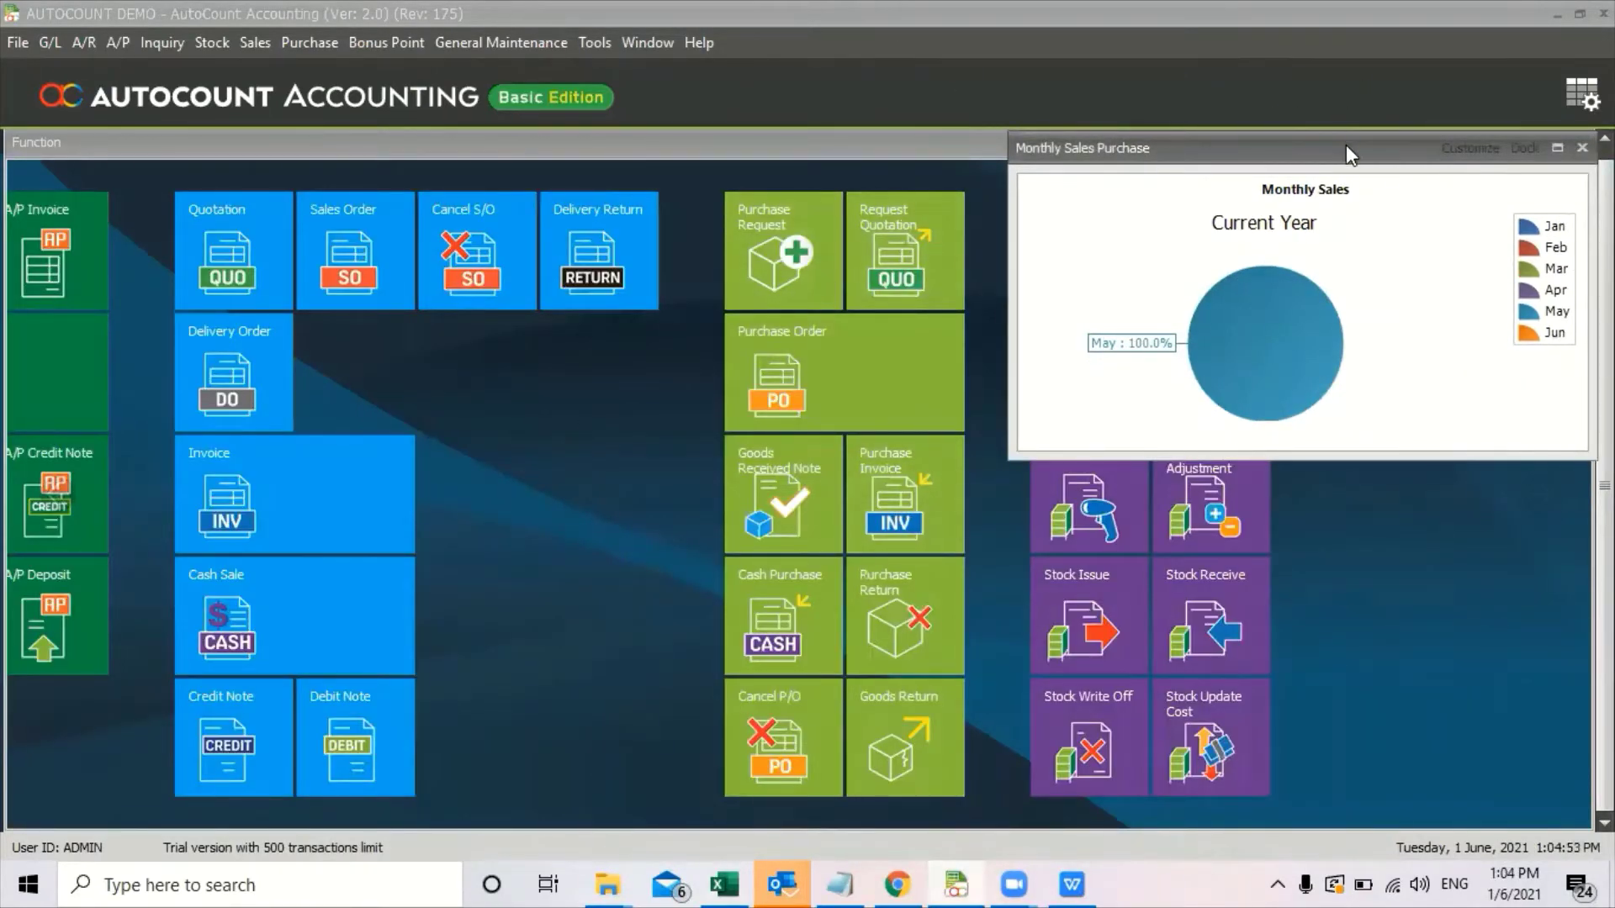
Move the Monthly Sales panel down, create a tile group, and set Tile Size to Large.
left_click_drag(1346, 144, 1339, 518)
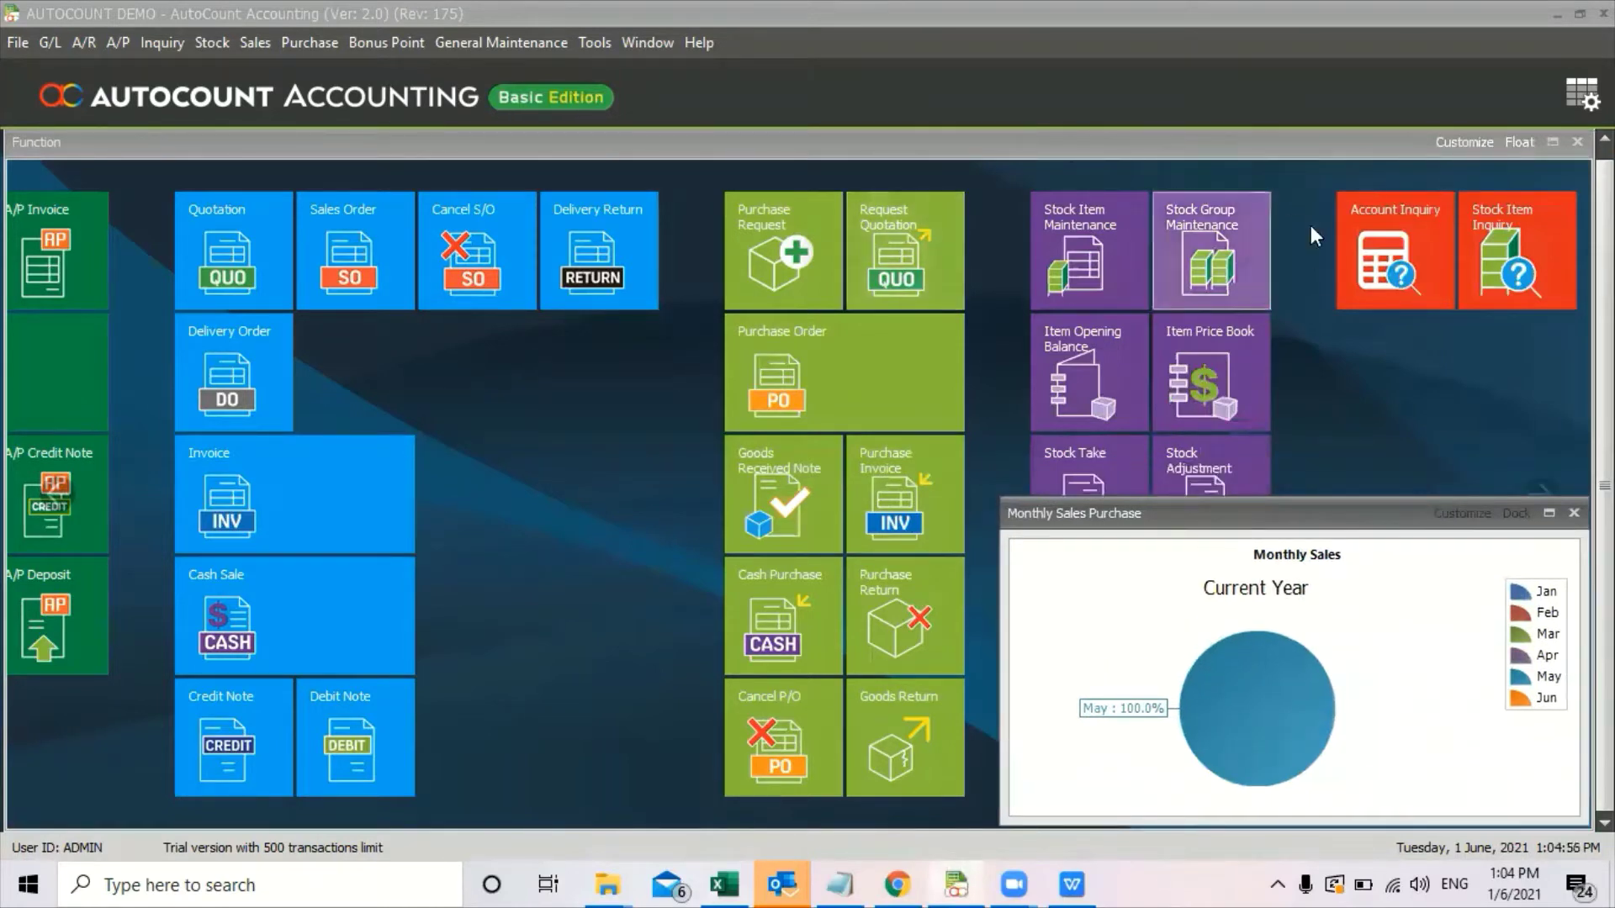
left_click(1447, 143)
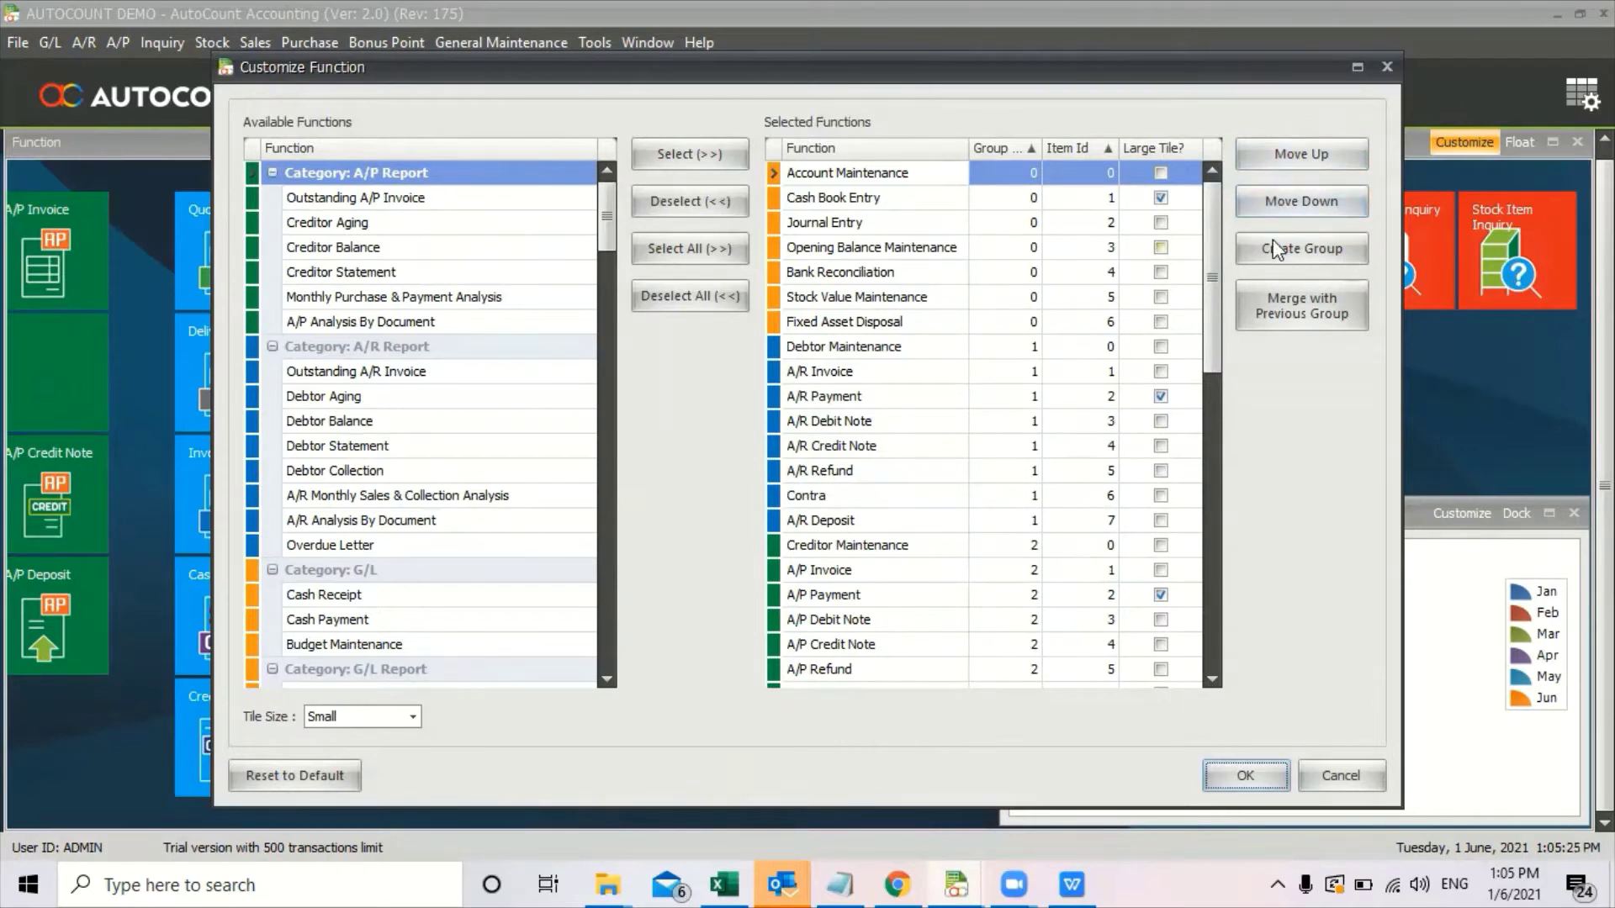
left_click(1308, 249)
left_click(413, 718)
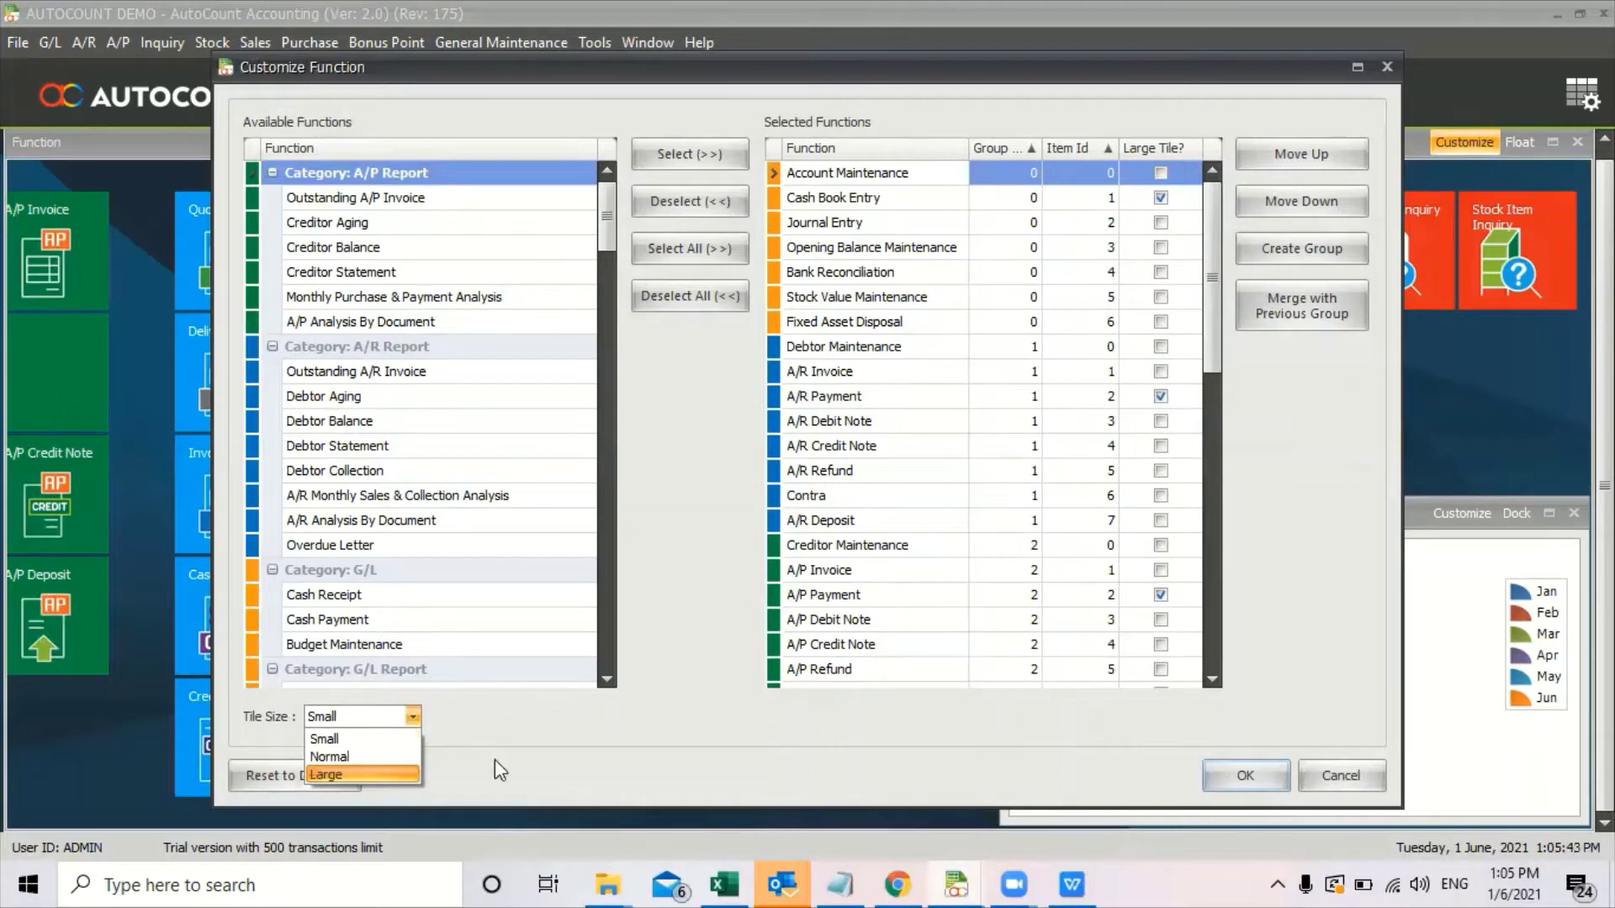
left_click(1245, 775)
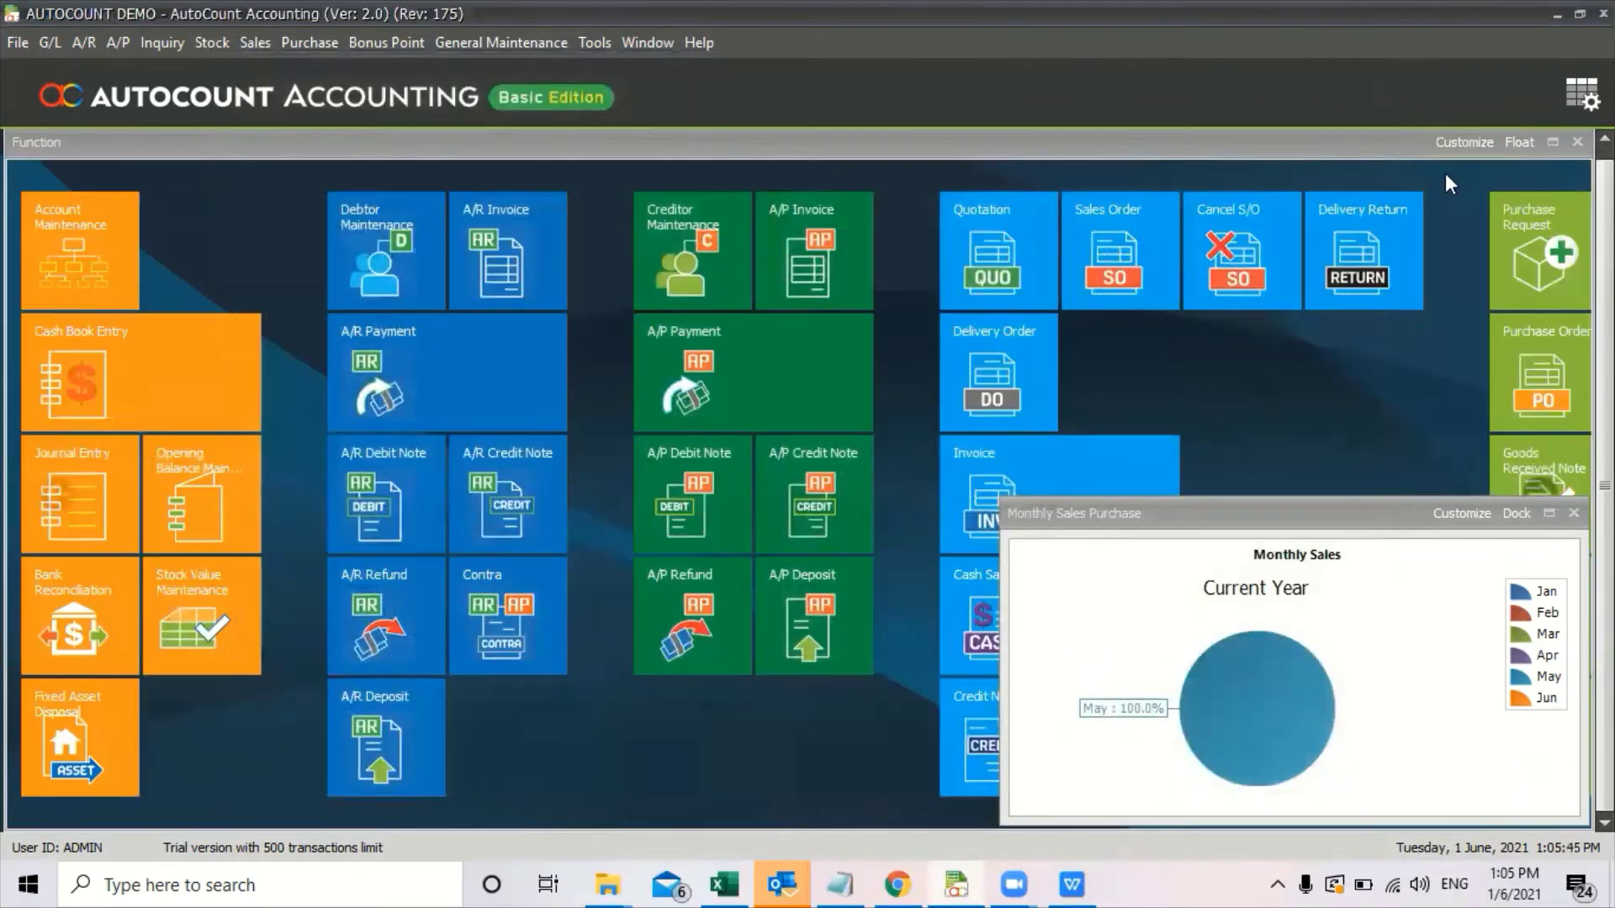
Launch the AutoCount login window from the desktop and switch its theme to Apple Green.
left_click(1611, 885)
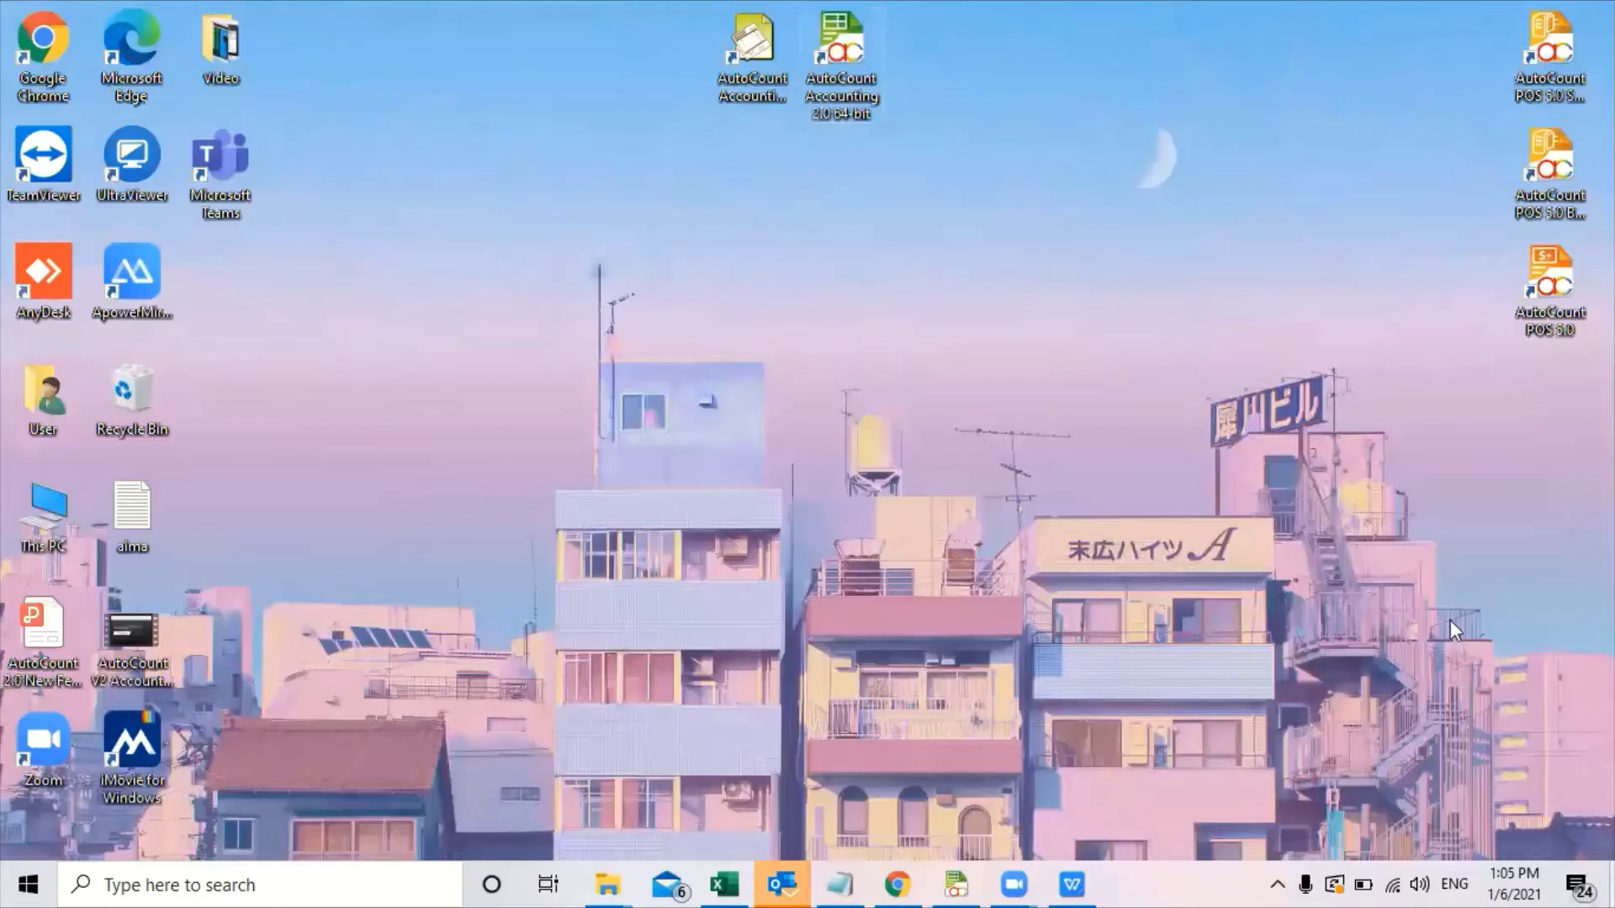
double_click(851, 88)
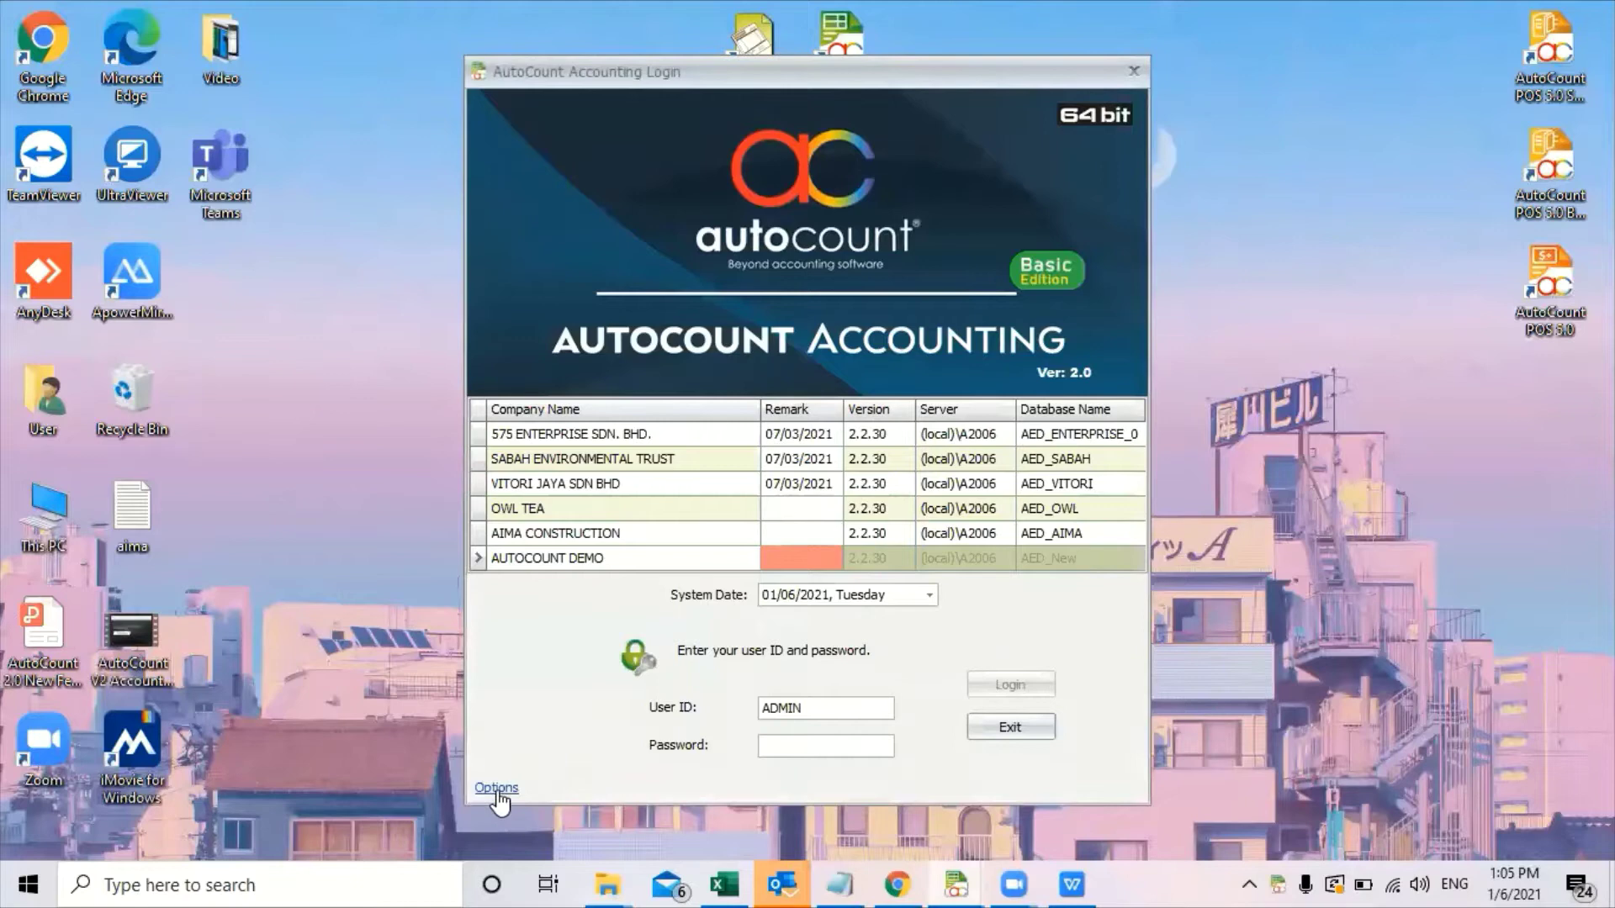
left_click(497, 789)
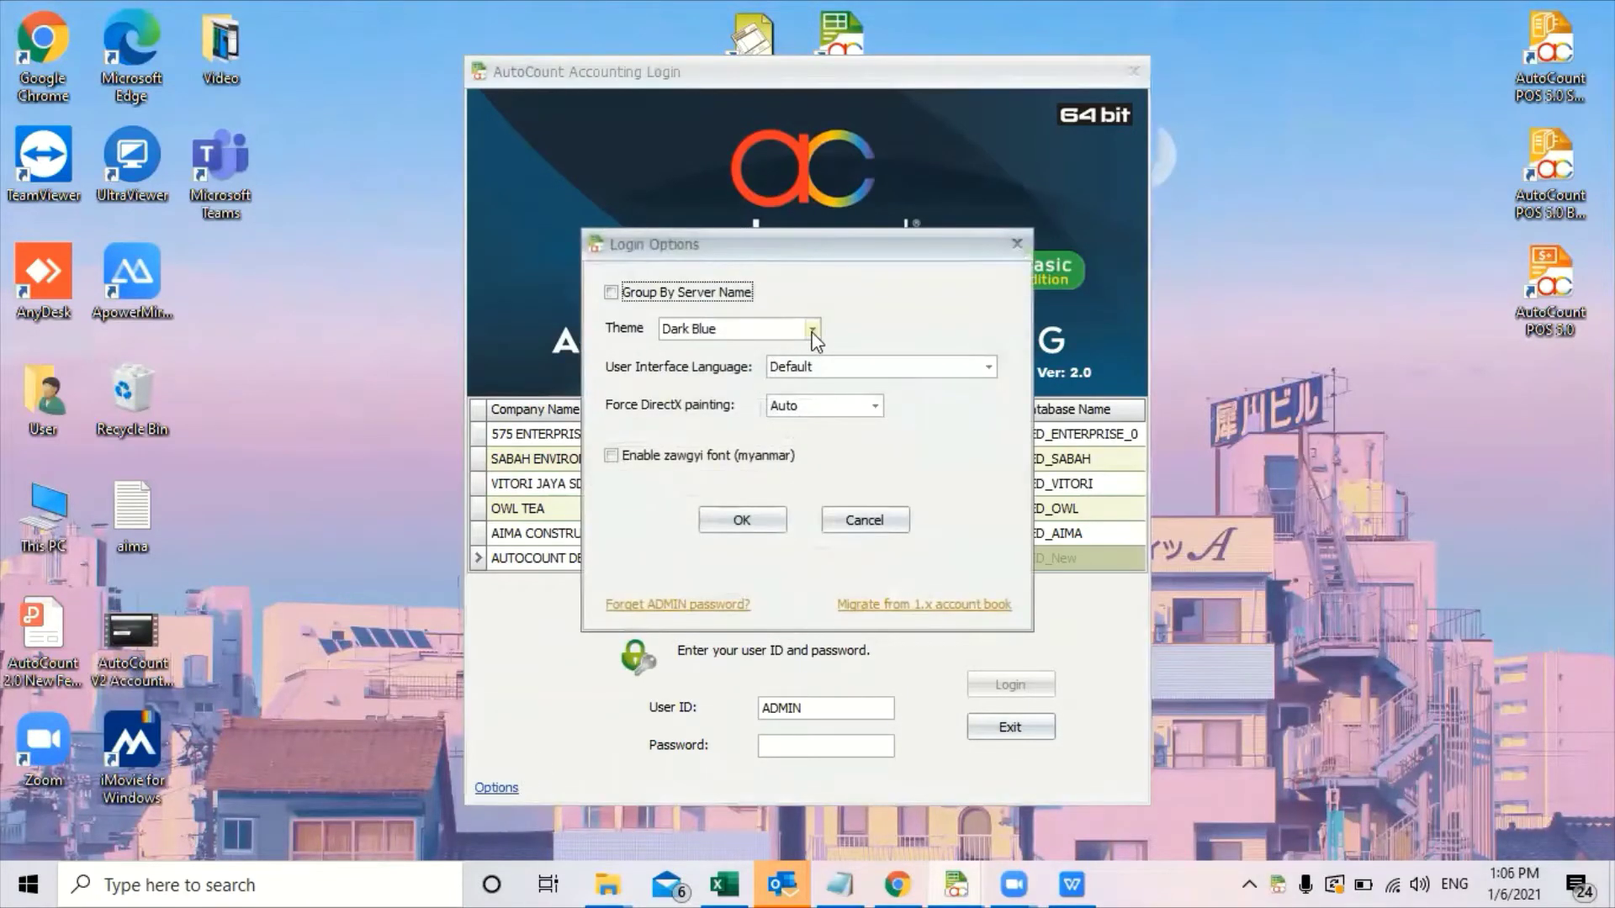
left_click(812, 329)
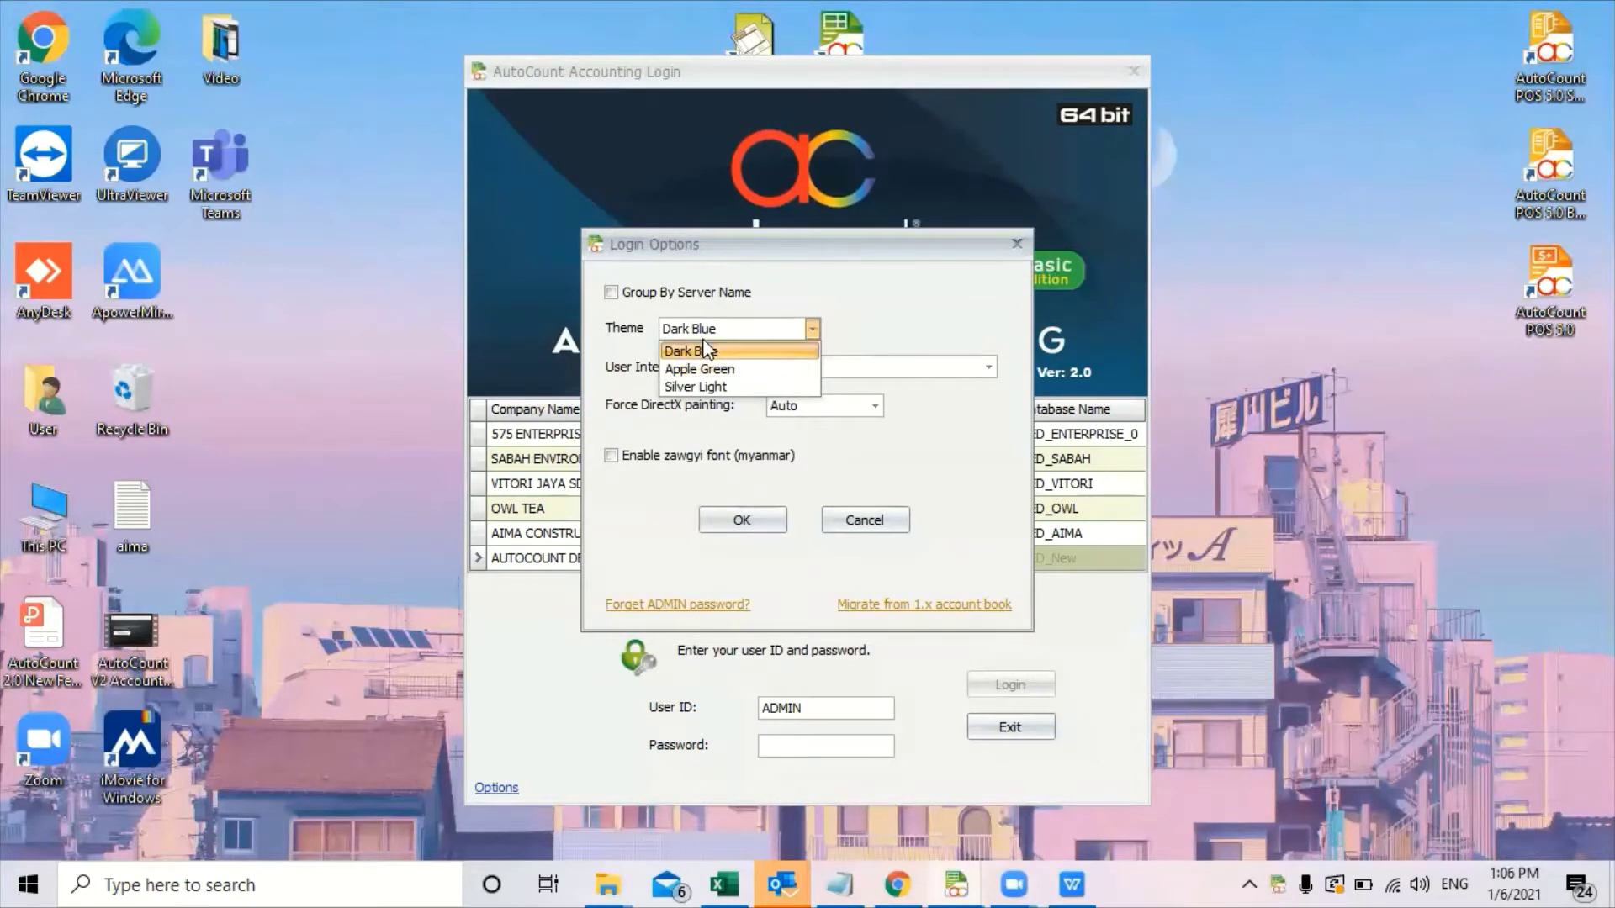
left_click(720, 368)
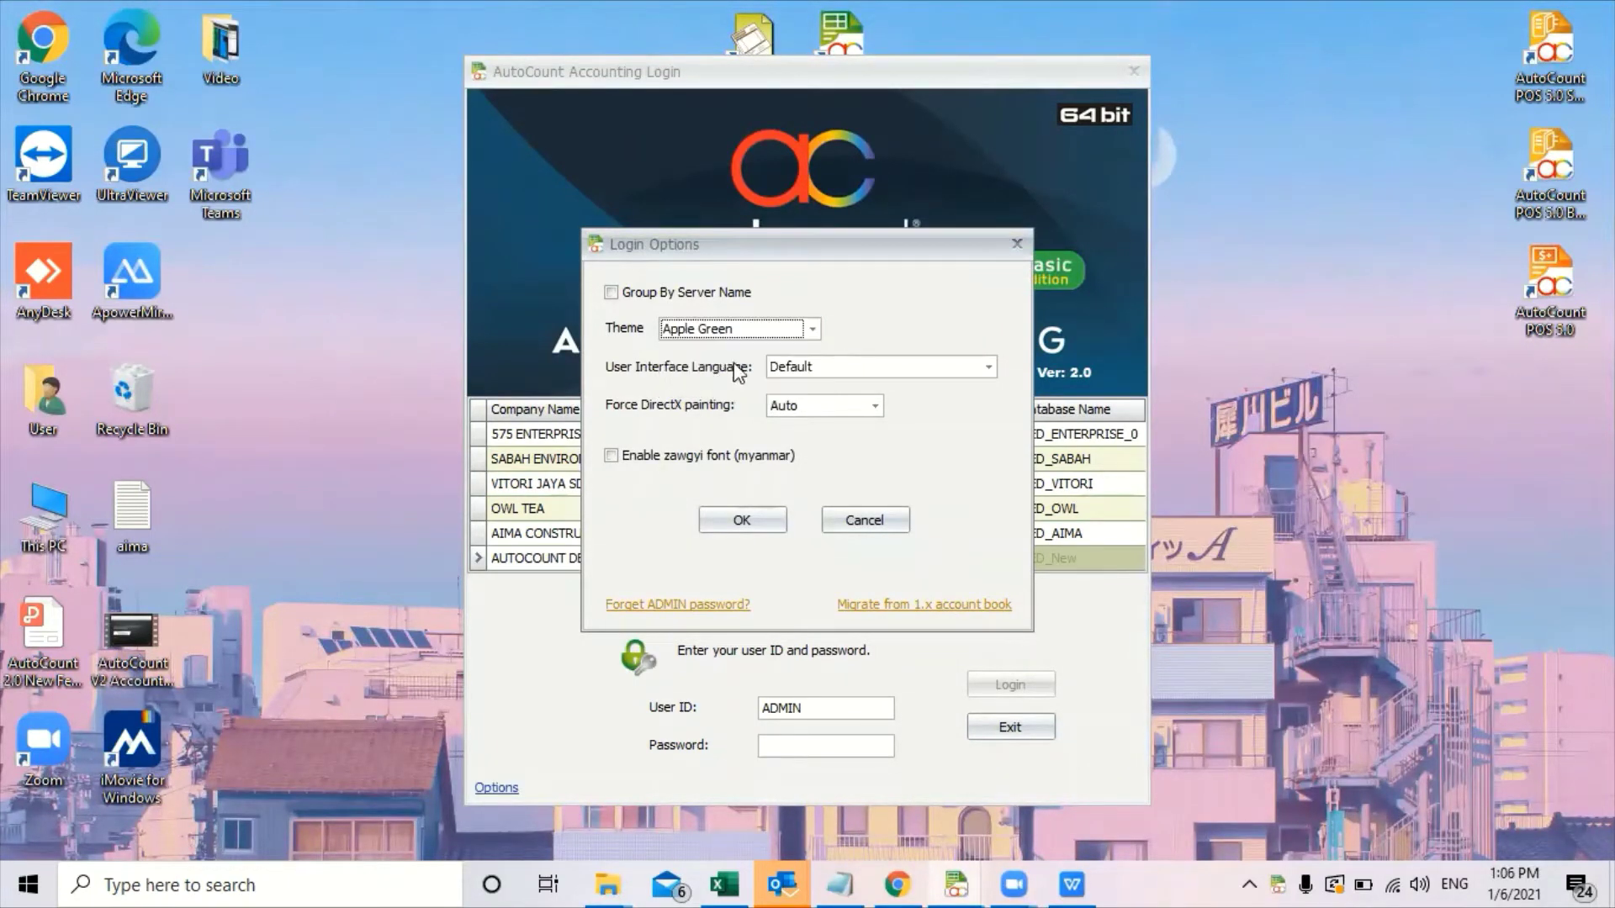
left_click(743, 515)
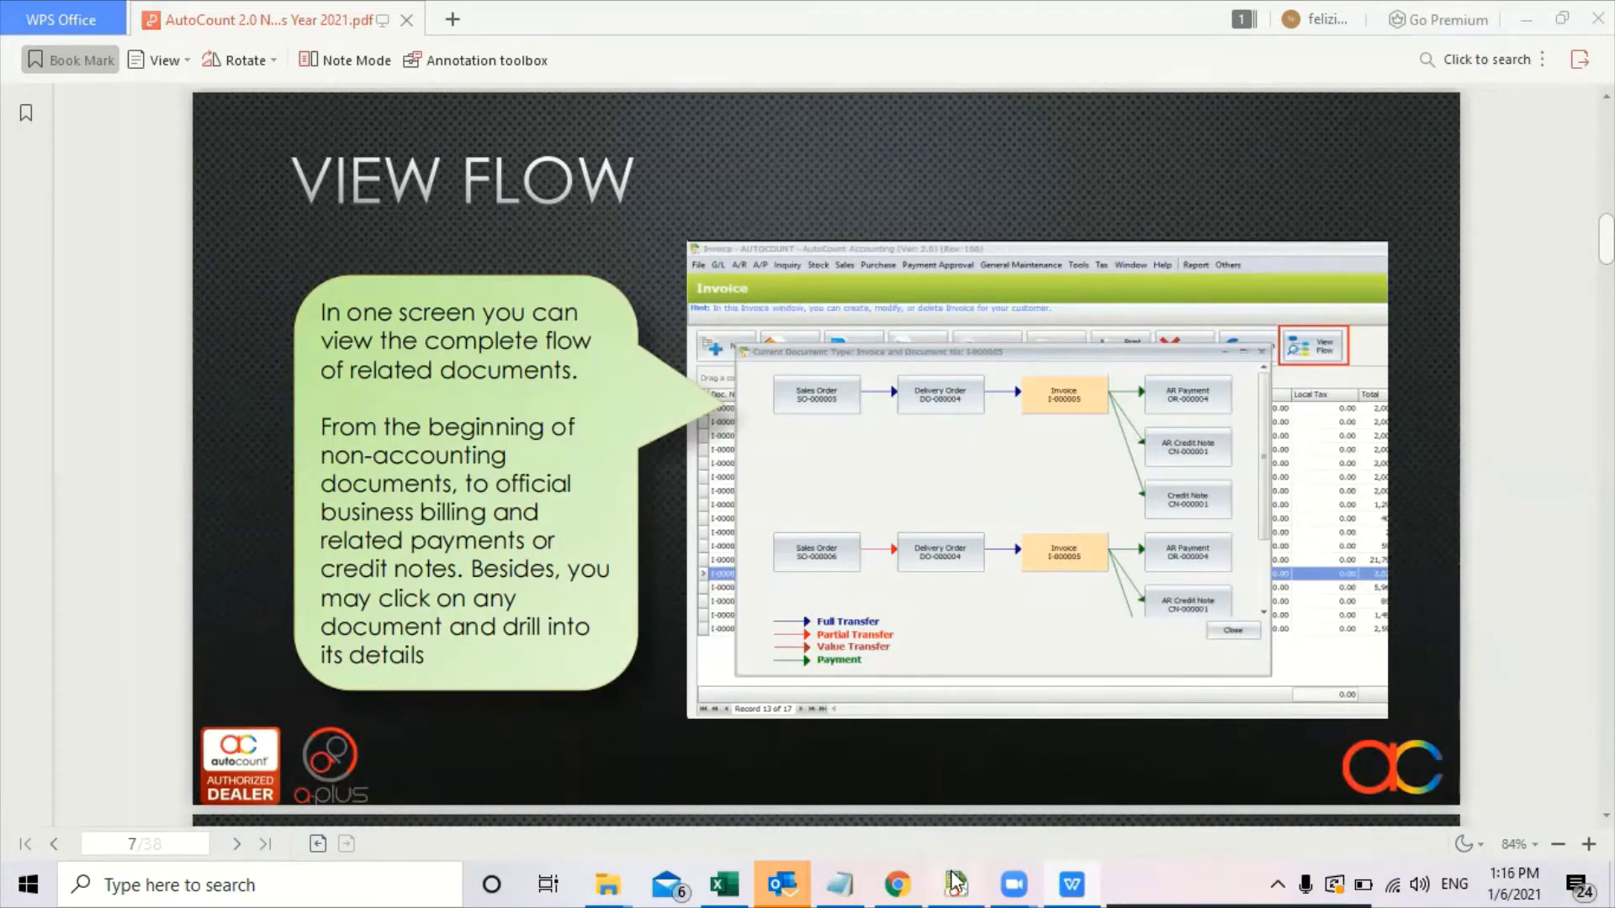
Open the Purchase Invoice list and trace PI-000002's document flow to AP payment PV-000002.
mouse_move(955, 882)
left_click(972, 800)
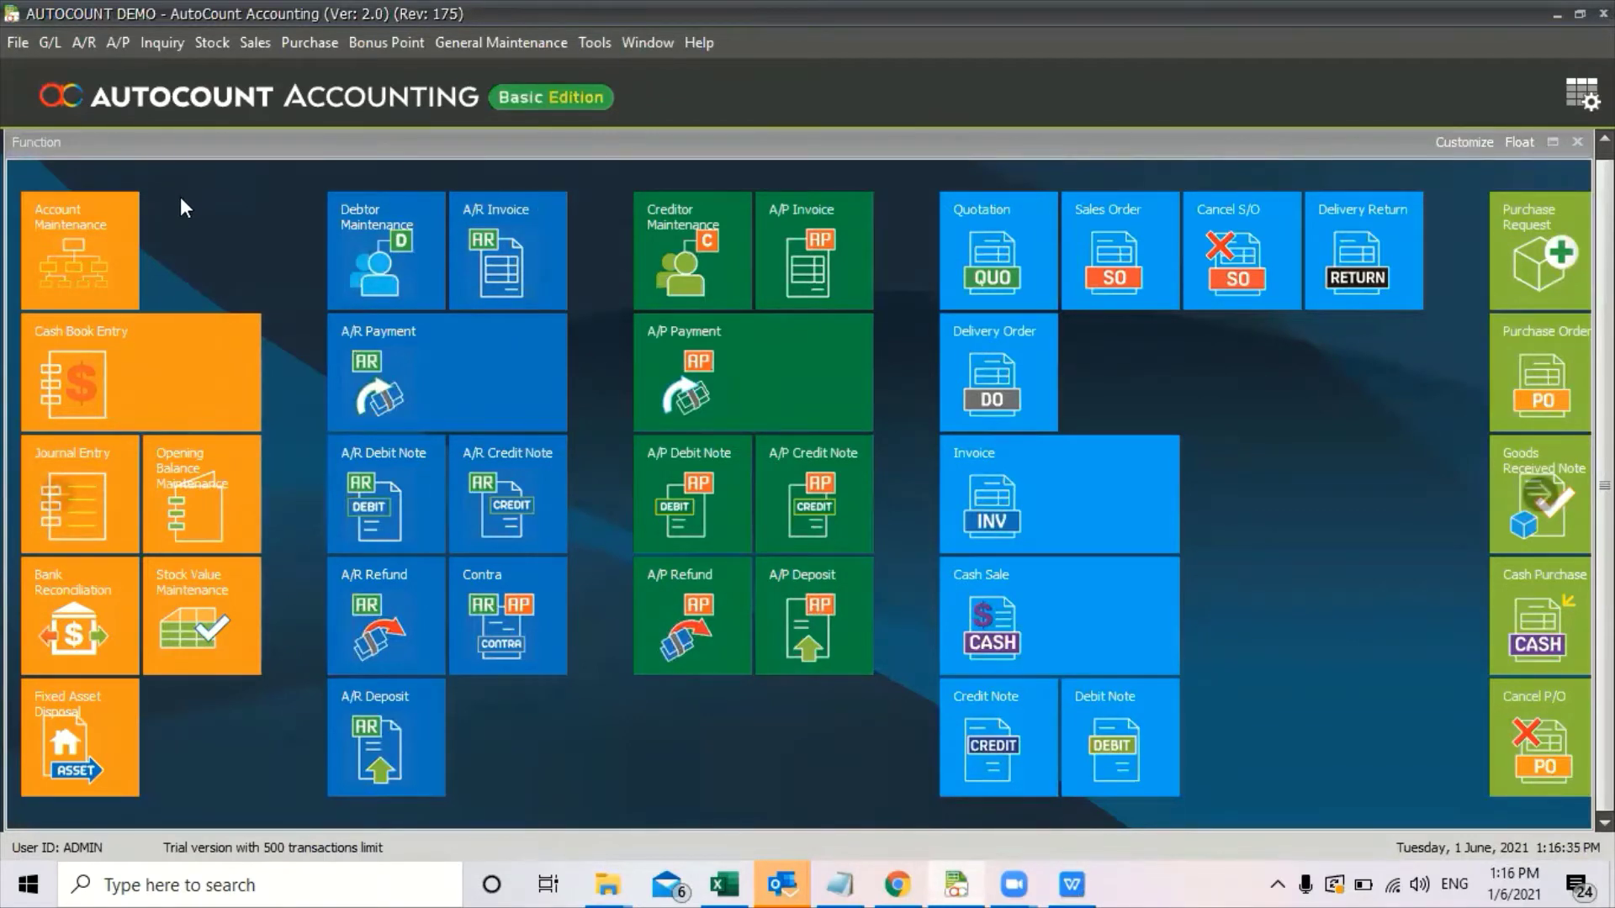
left_click(291, 49)
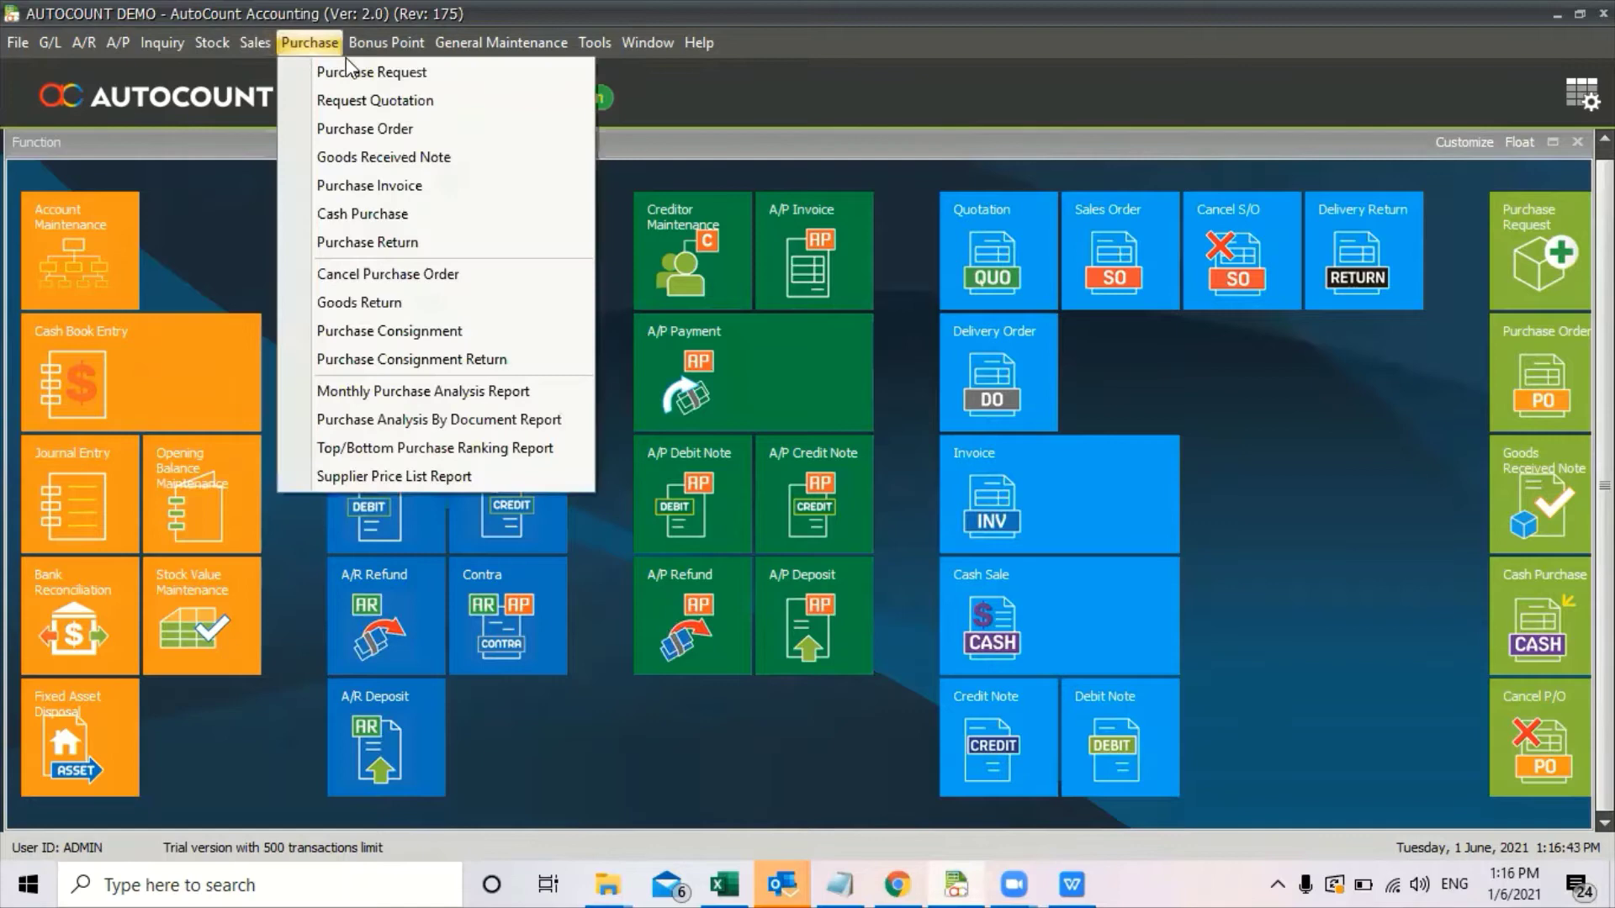
left_click(387, 183)
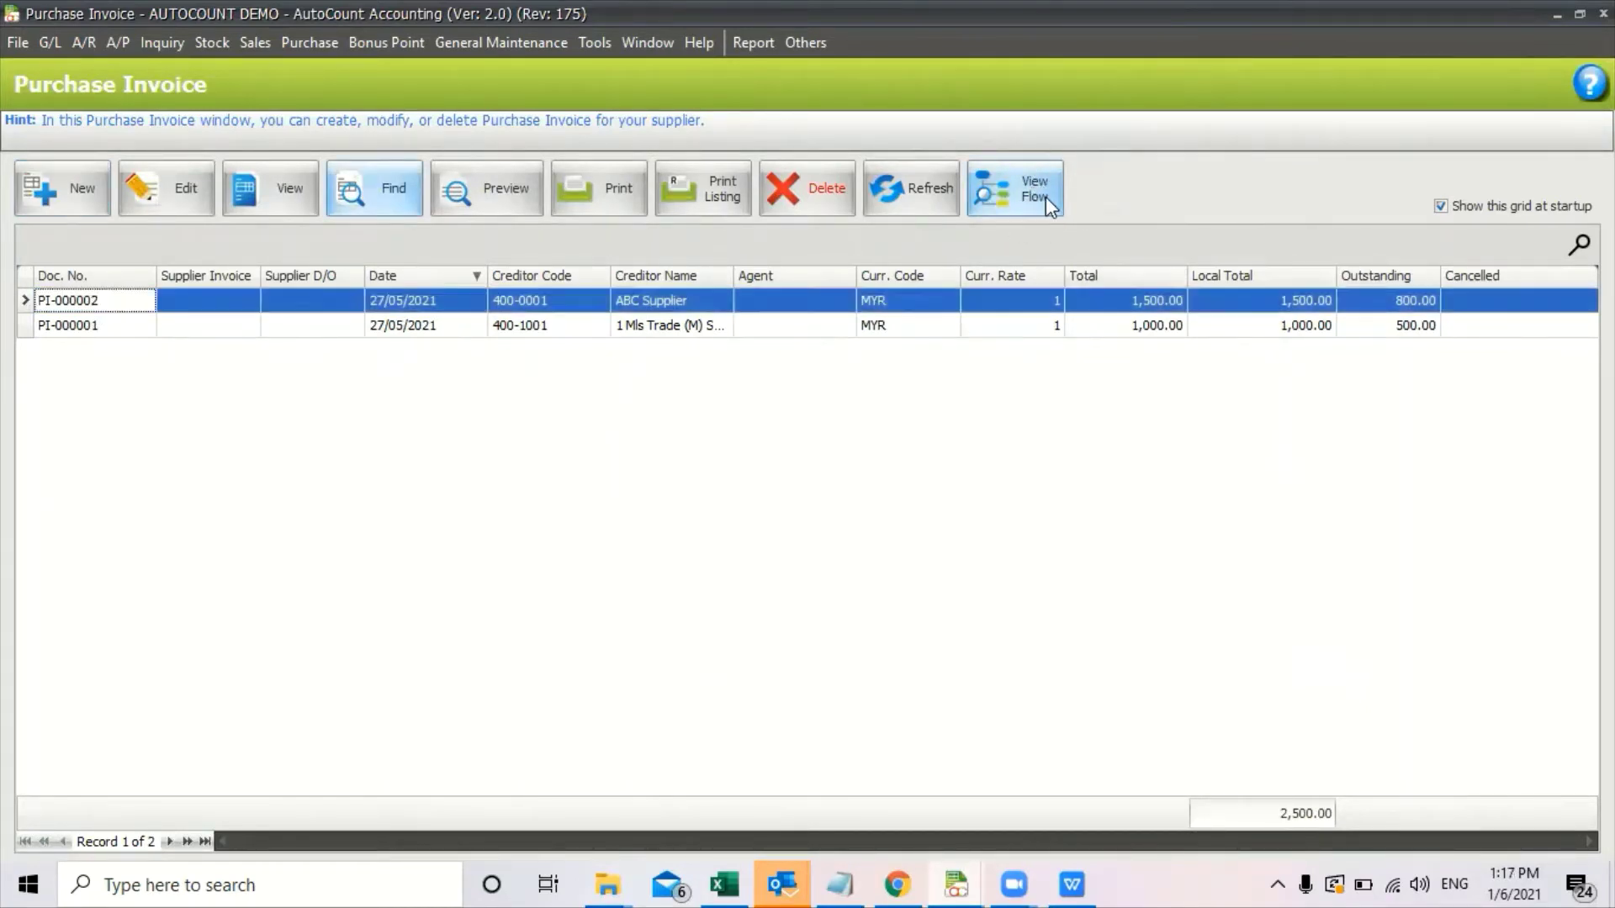
left_click(1047, 196)
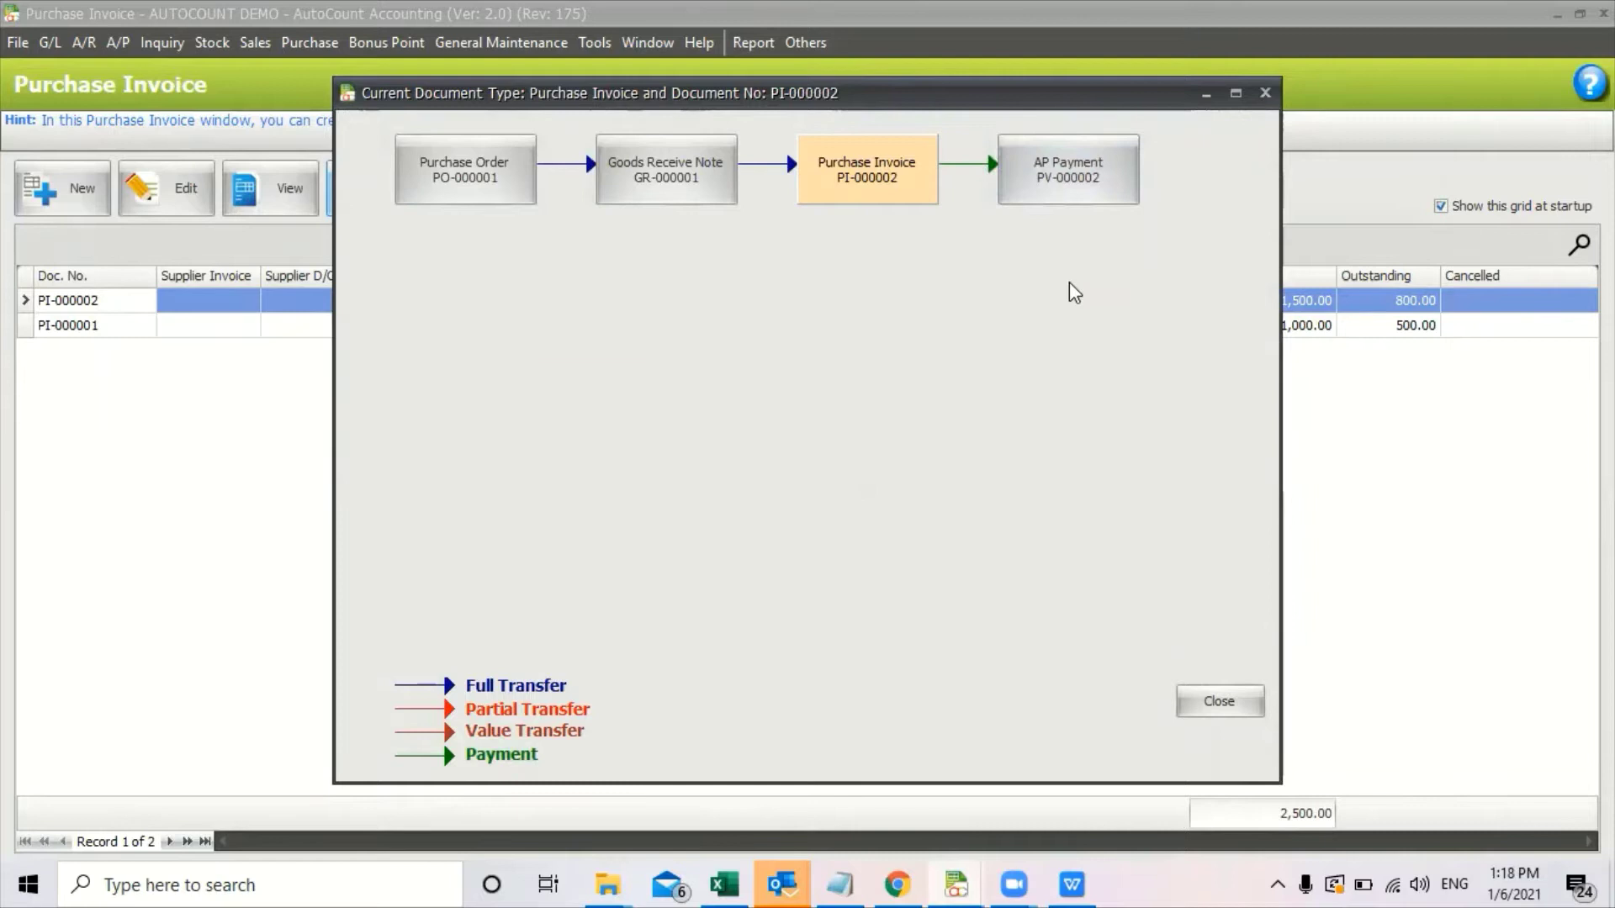
double_click(1124, 188)
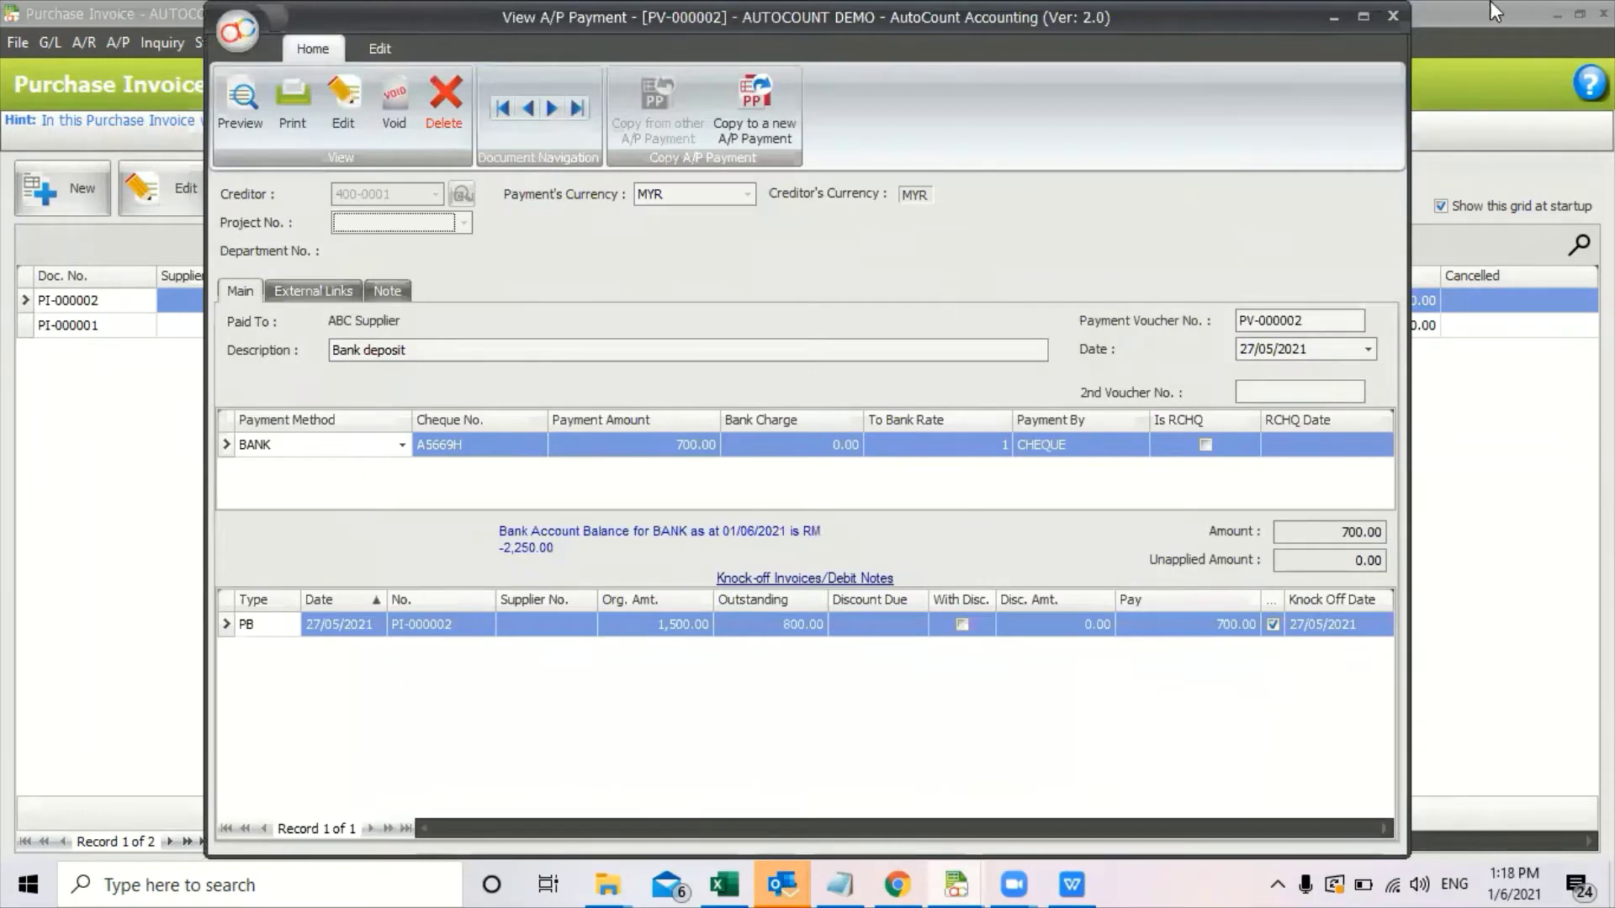
left_click(1393, 16)
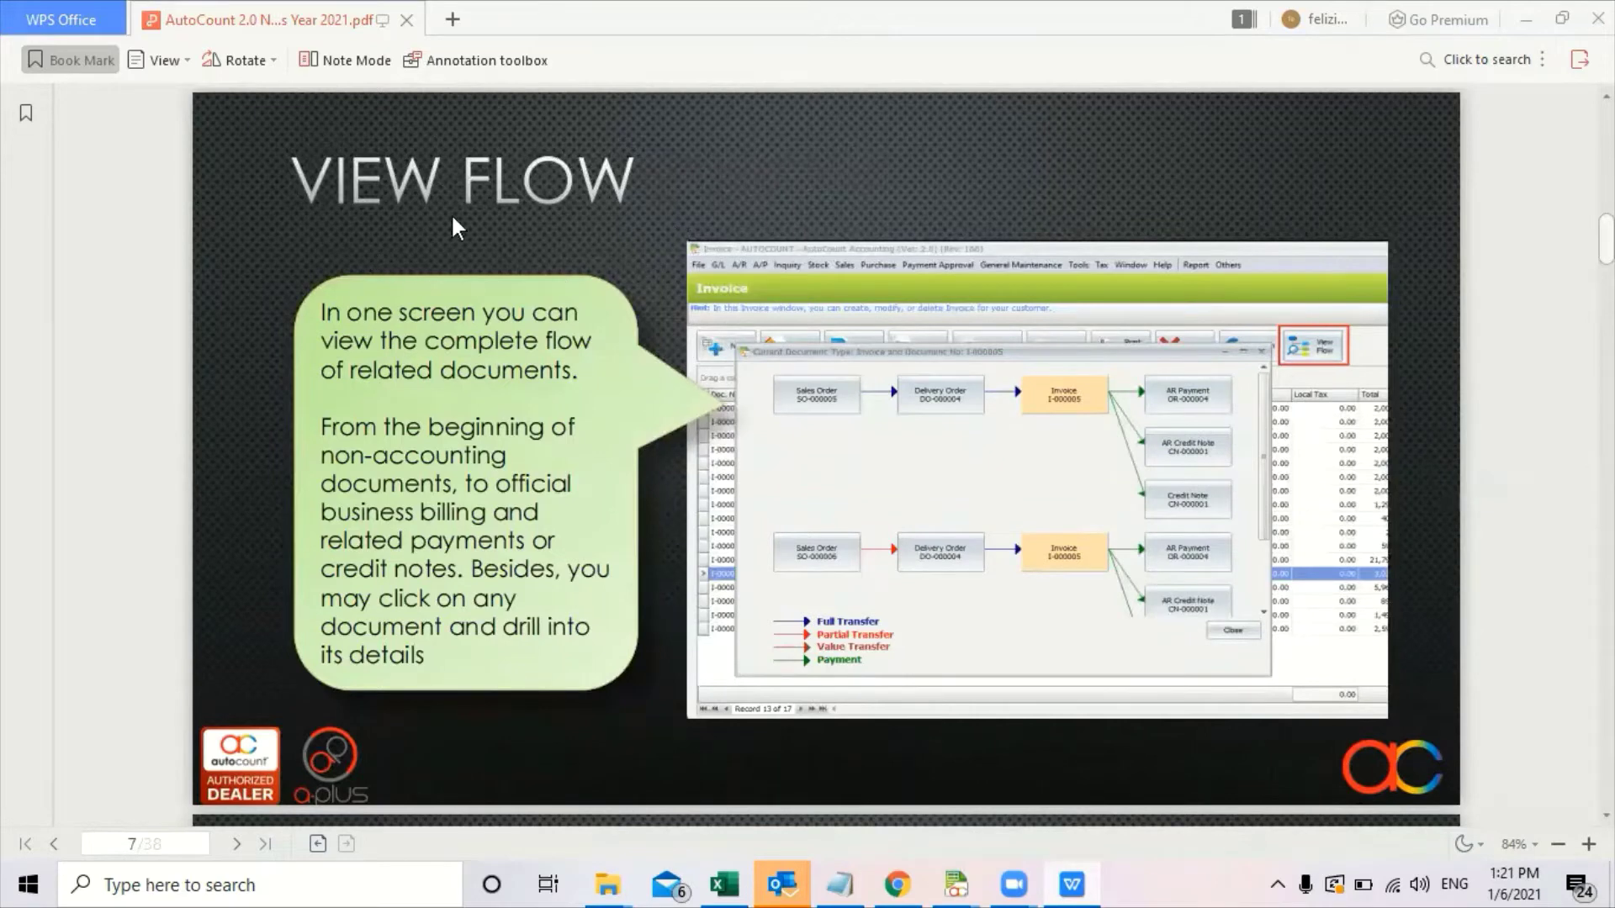
Scroll the PDF down to the page 8 Send by WhatsApp slide.
scroll(1088, 168, "down", 1)
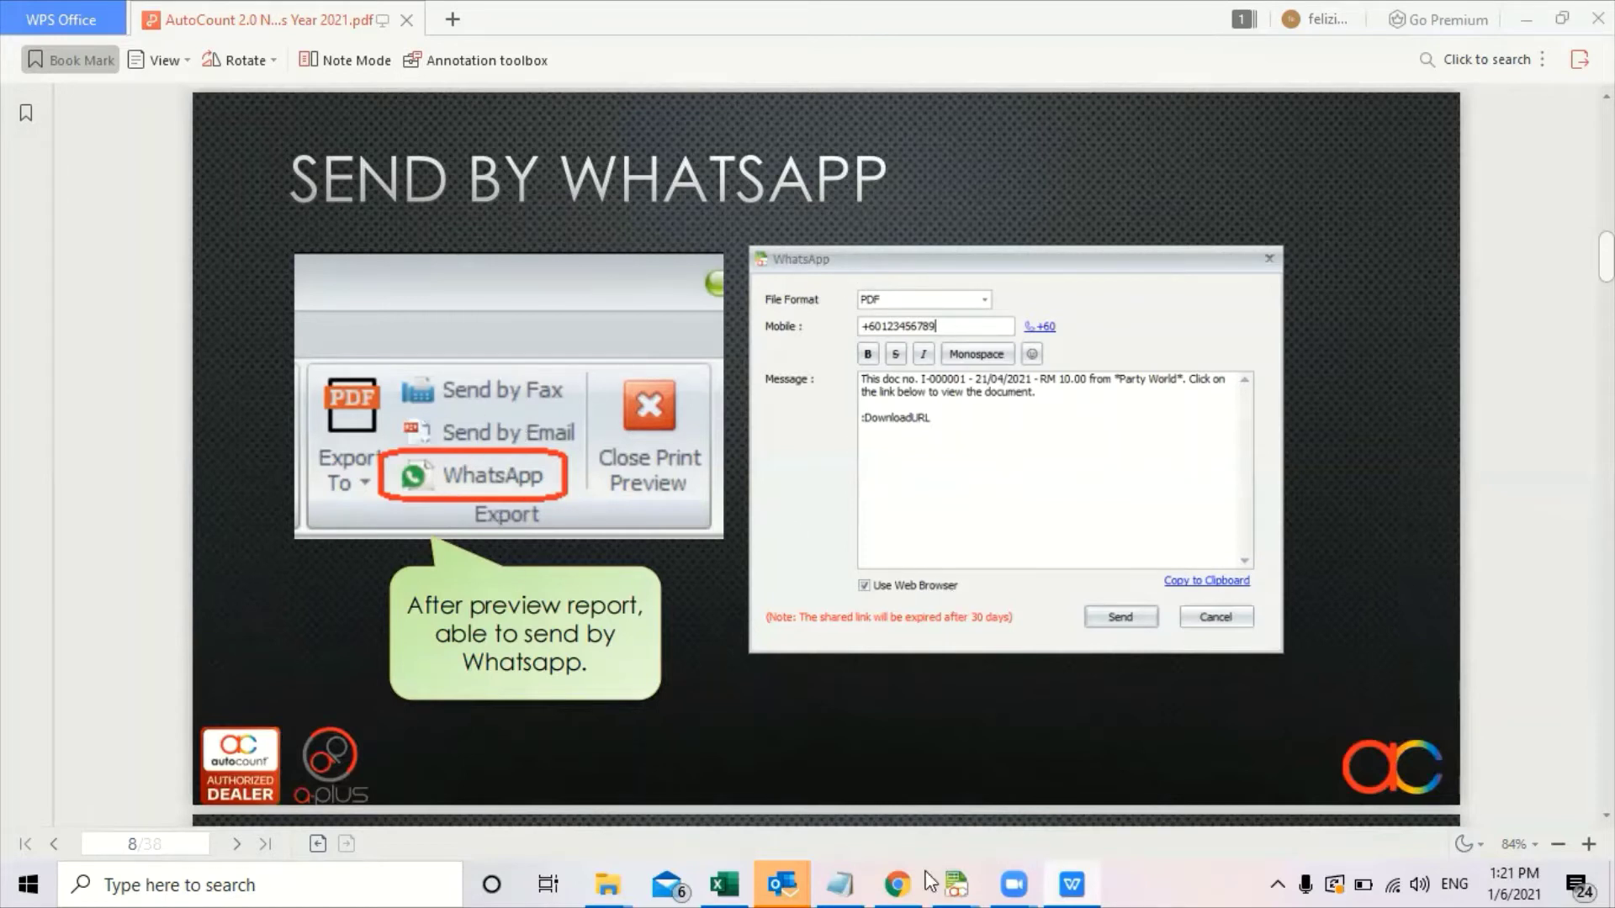
Preview purchase invoice PI-000002 and bring up its WhatsApp sending dialog.
mouse_move(955, 883)
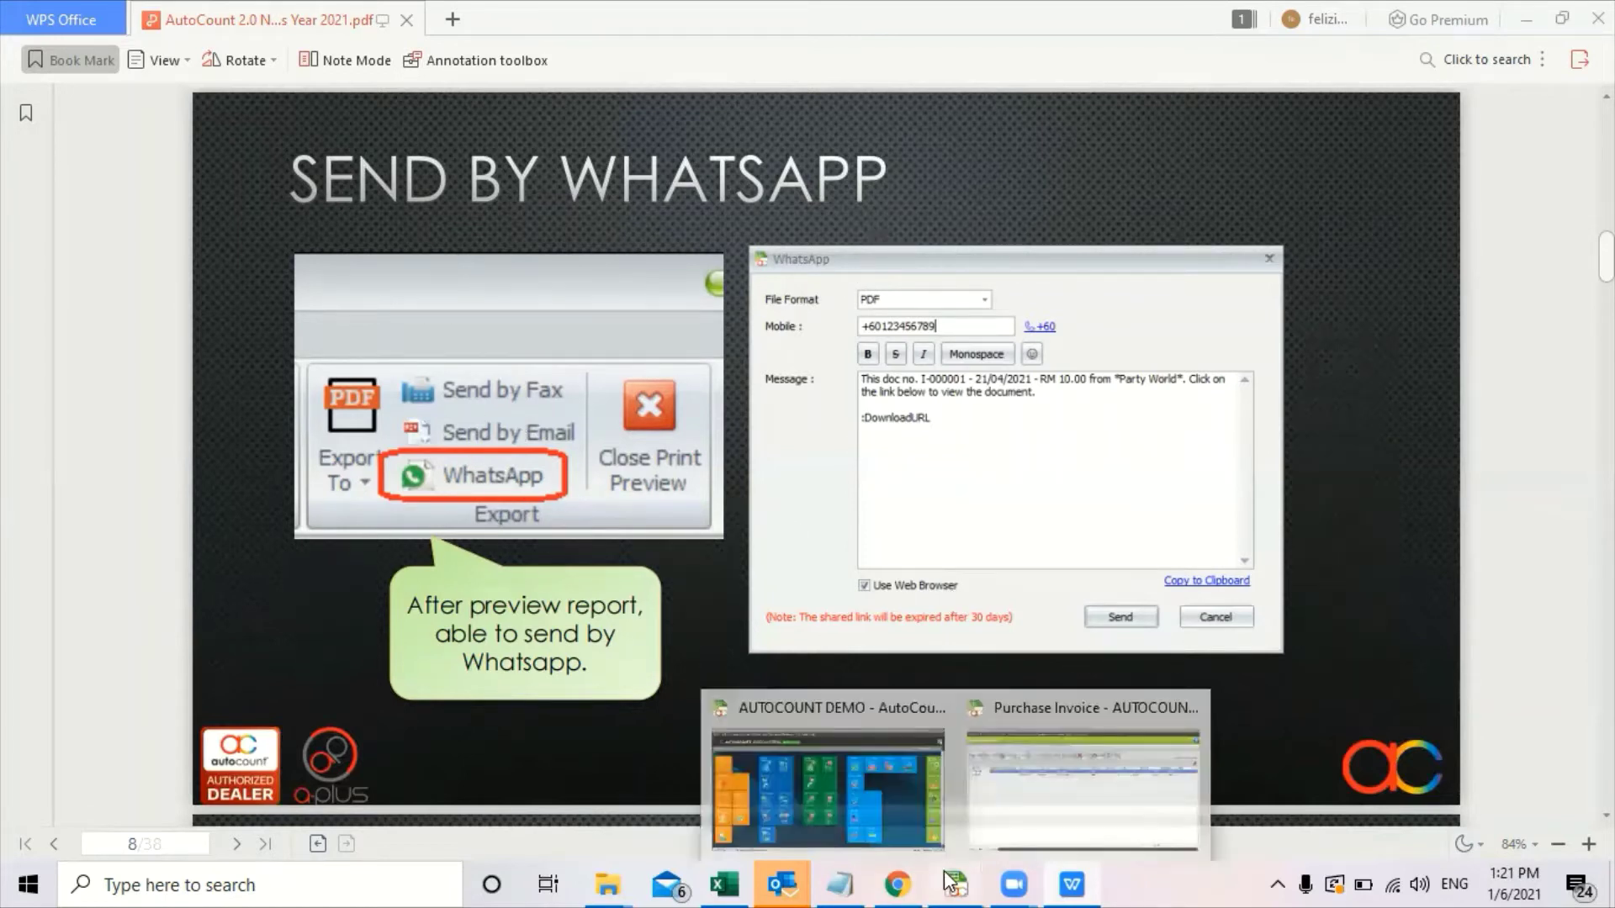
left_click(1056, 785)
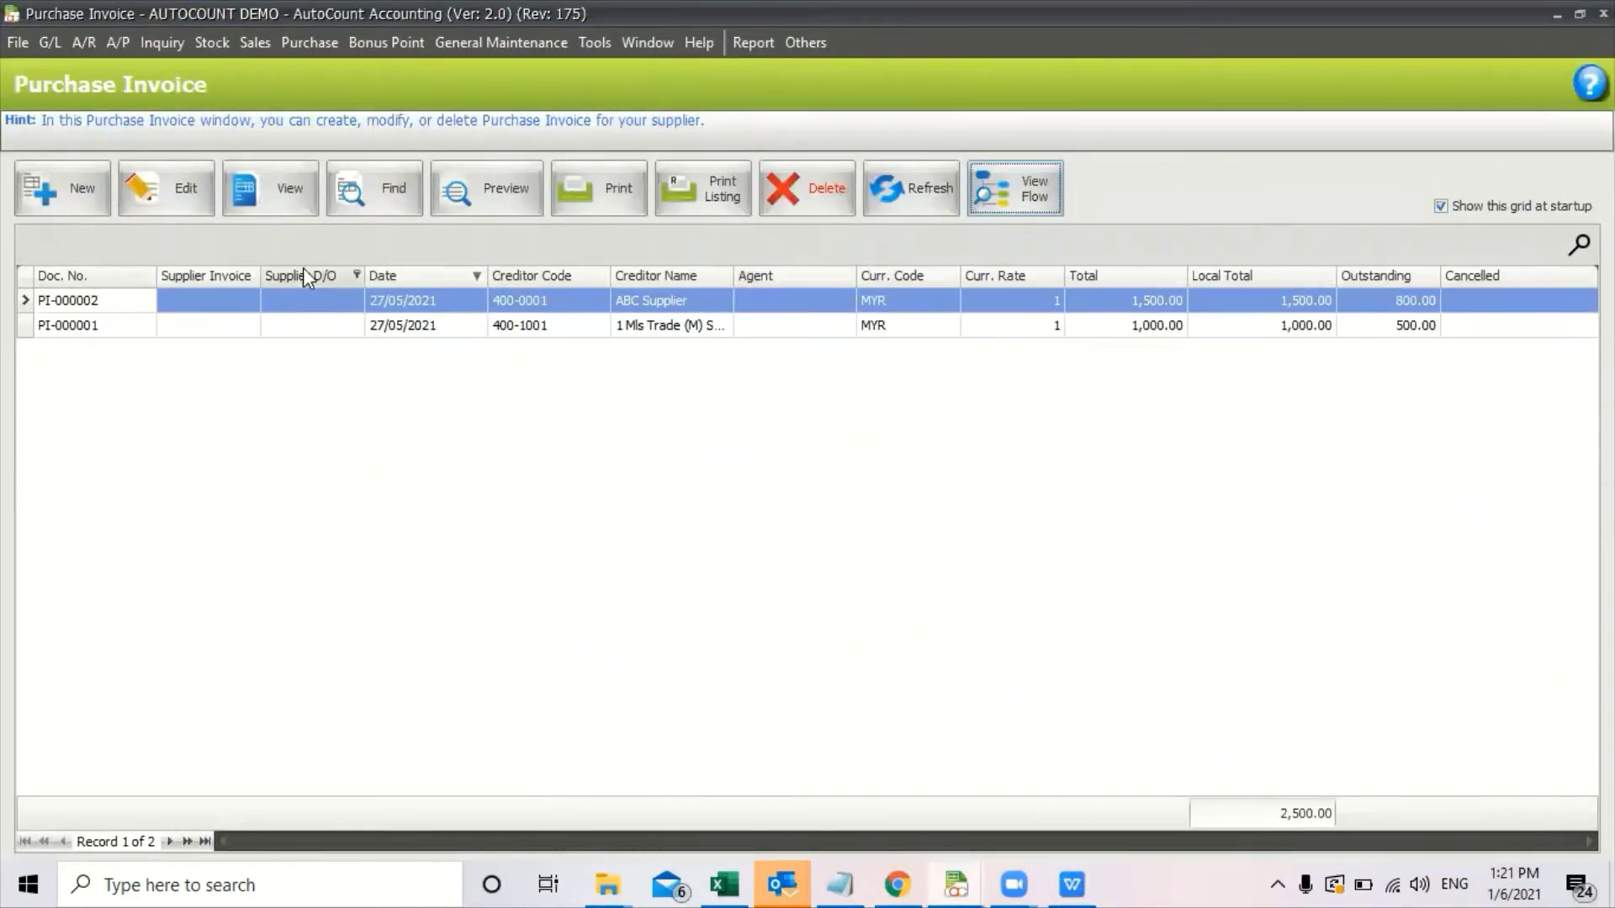
left_click(69, 307)
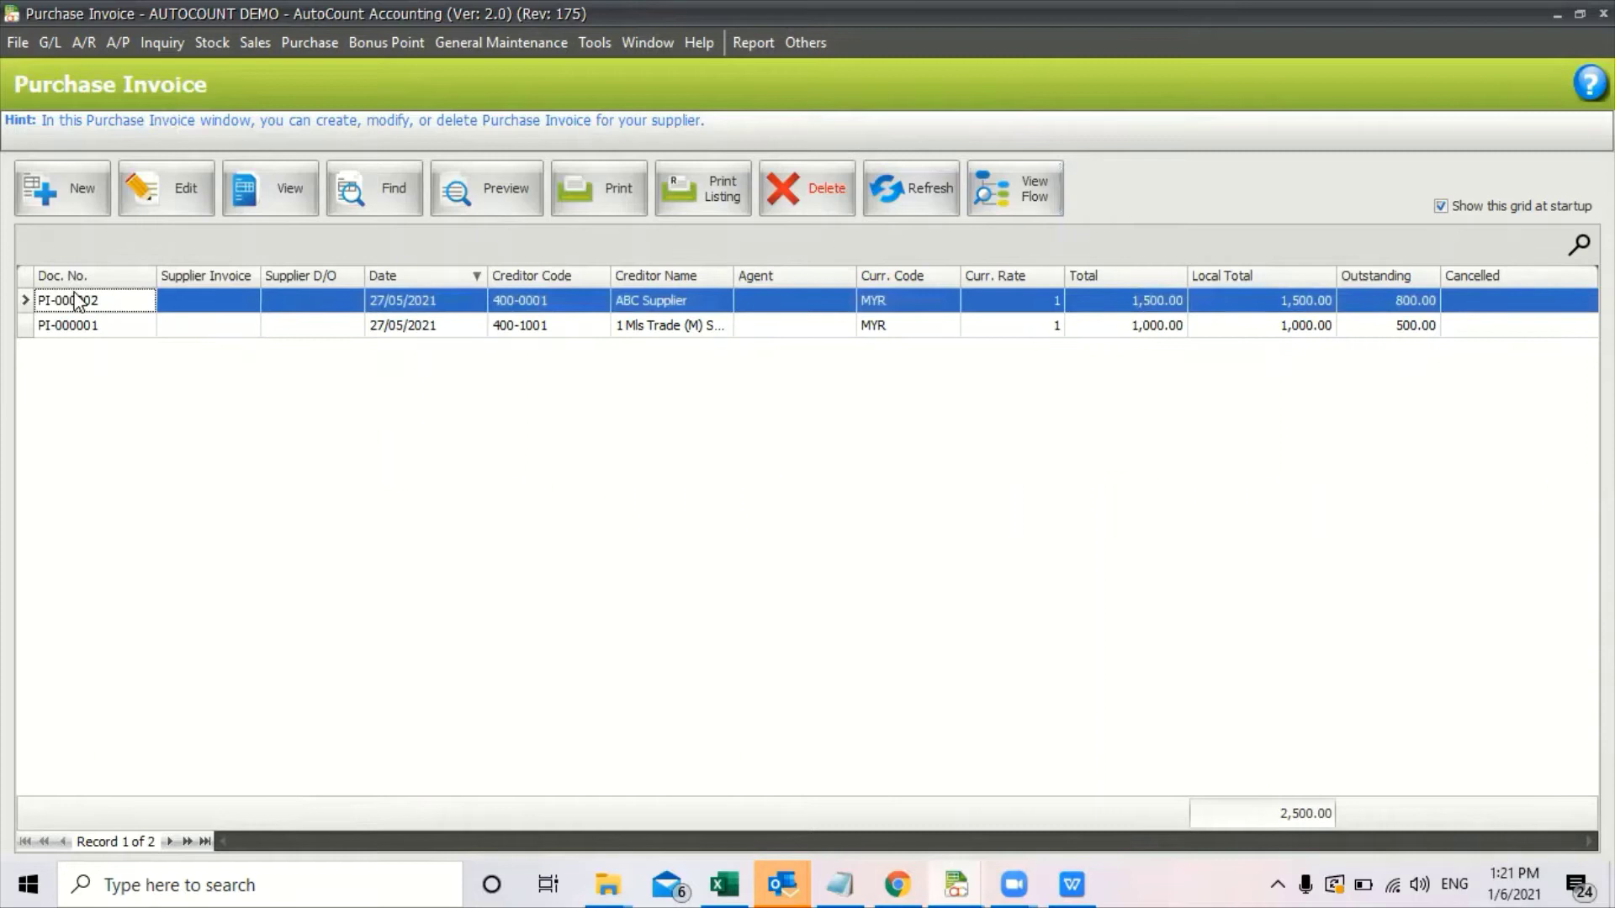
left_click(501, 201)
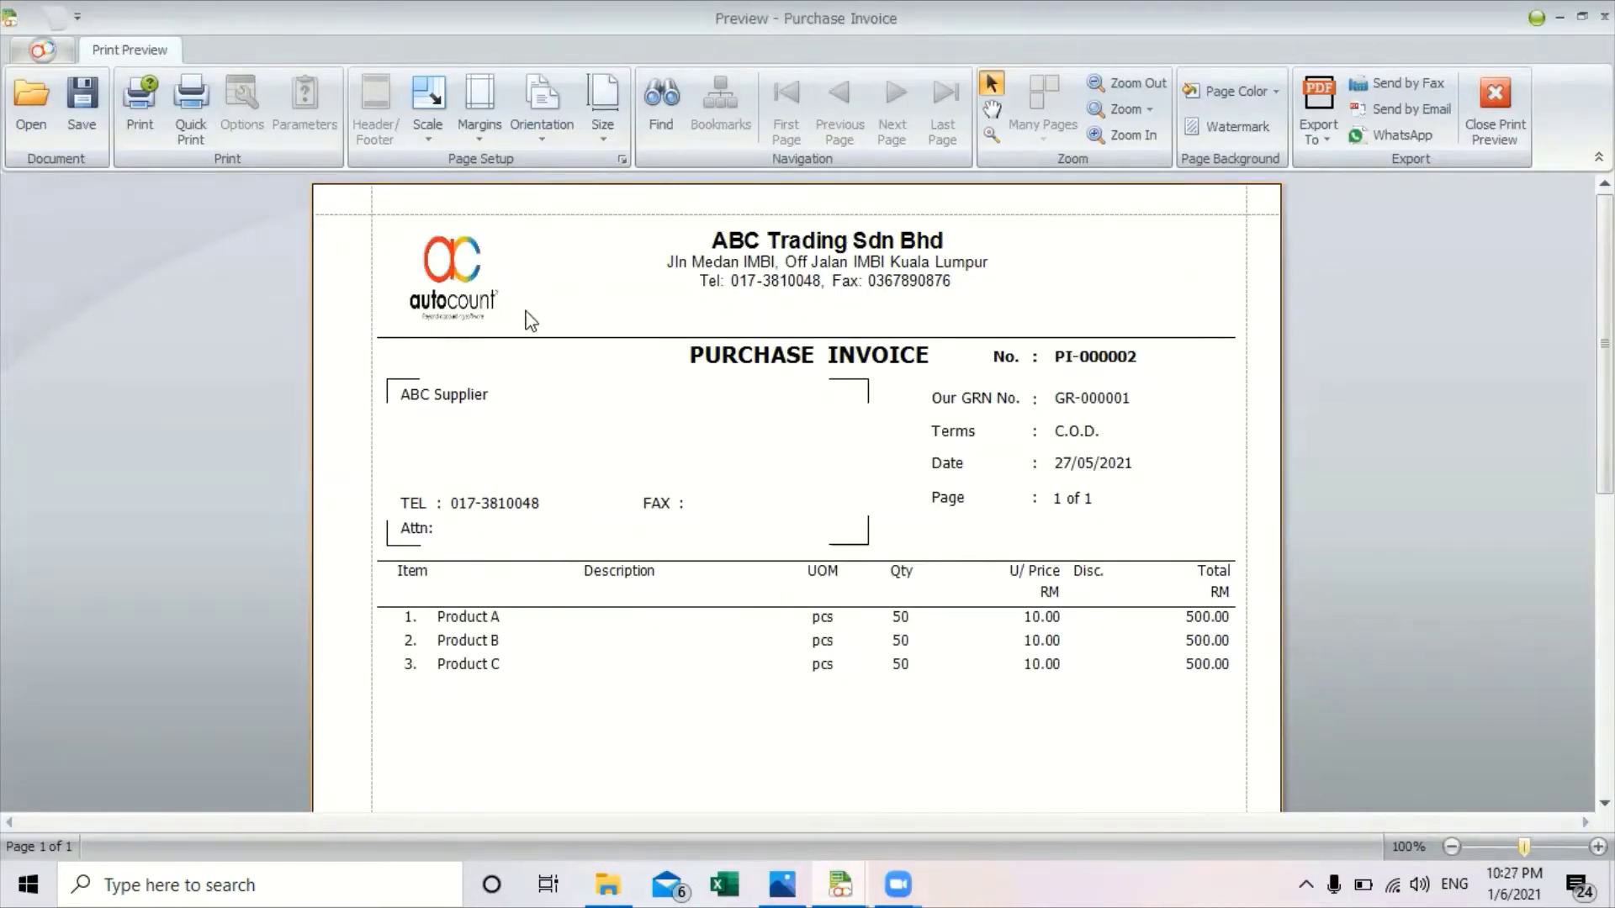
left_click(1410, 138)
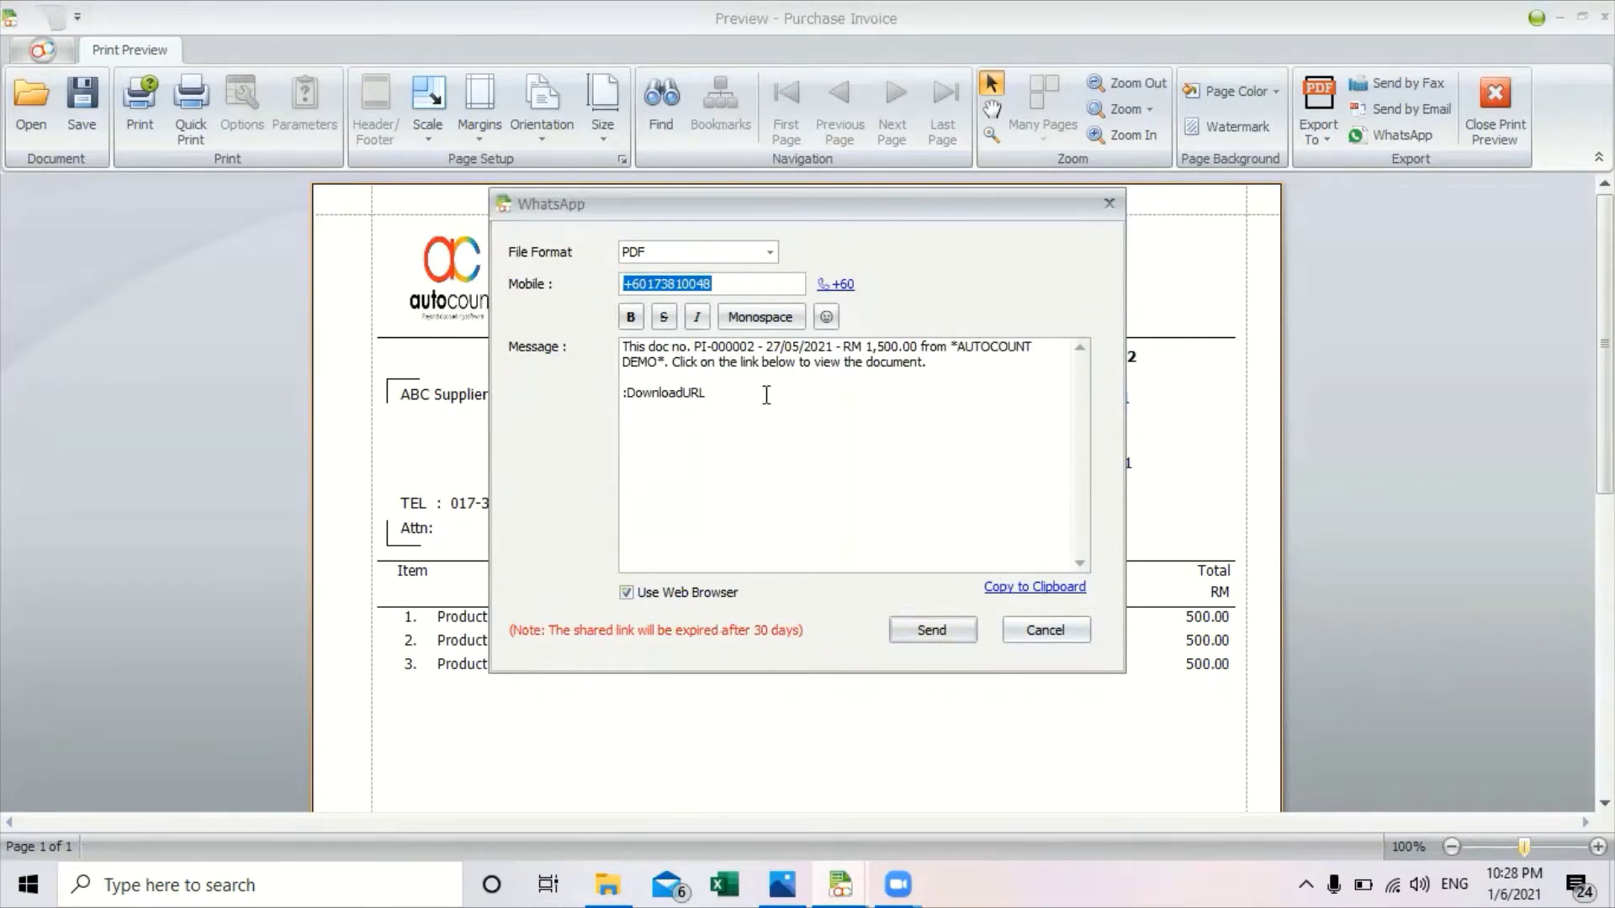
Send the PI-000002 download-link message to WhatsApp Web, close Chrome, and select the mobile number.
left_click(953, 641)
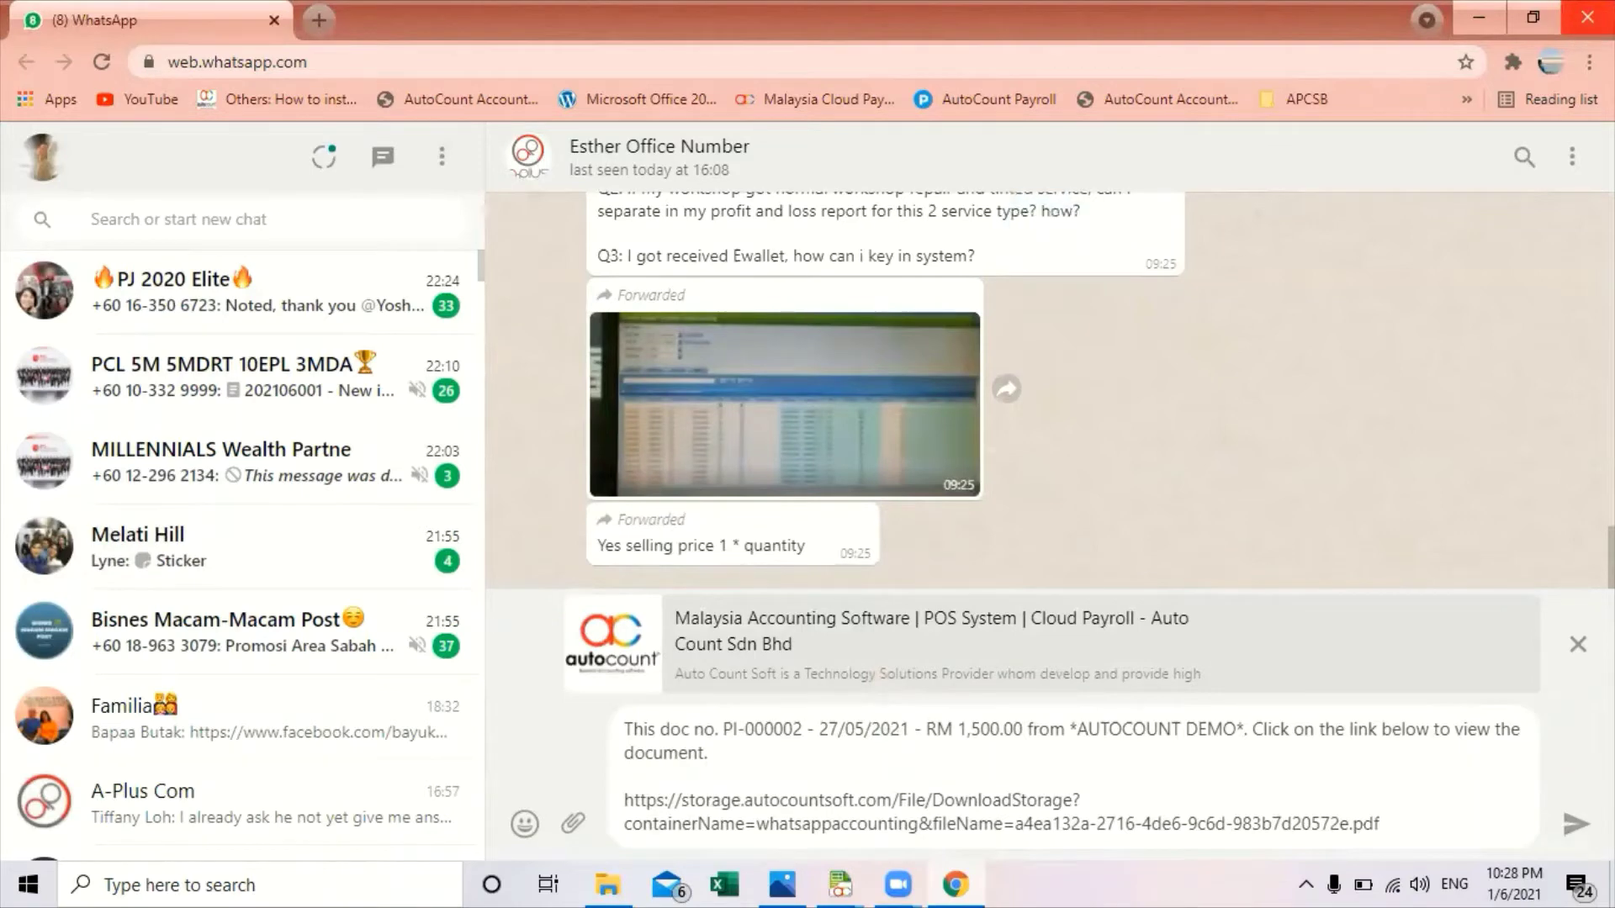
left_click(1587, 19)
left_click_drag(728, 283, 624, 284)
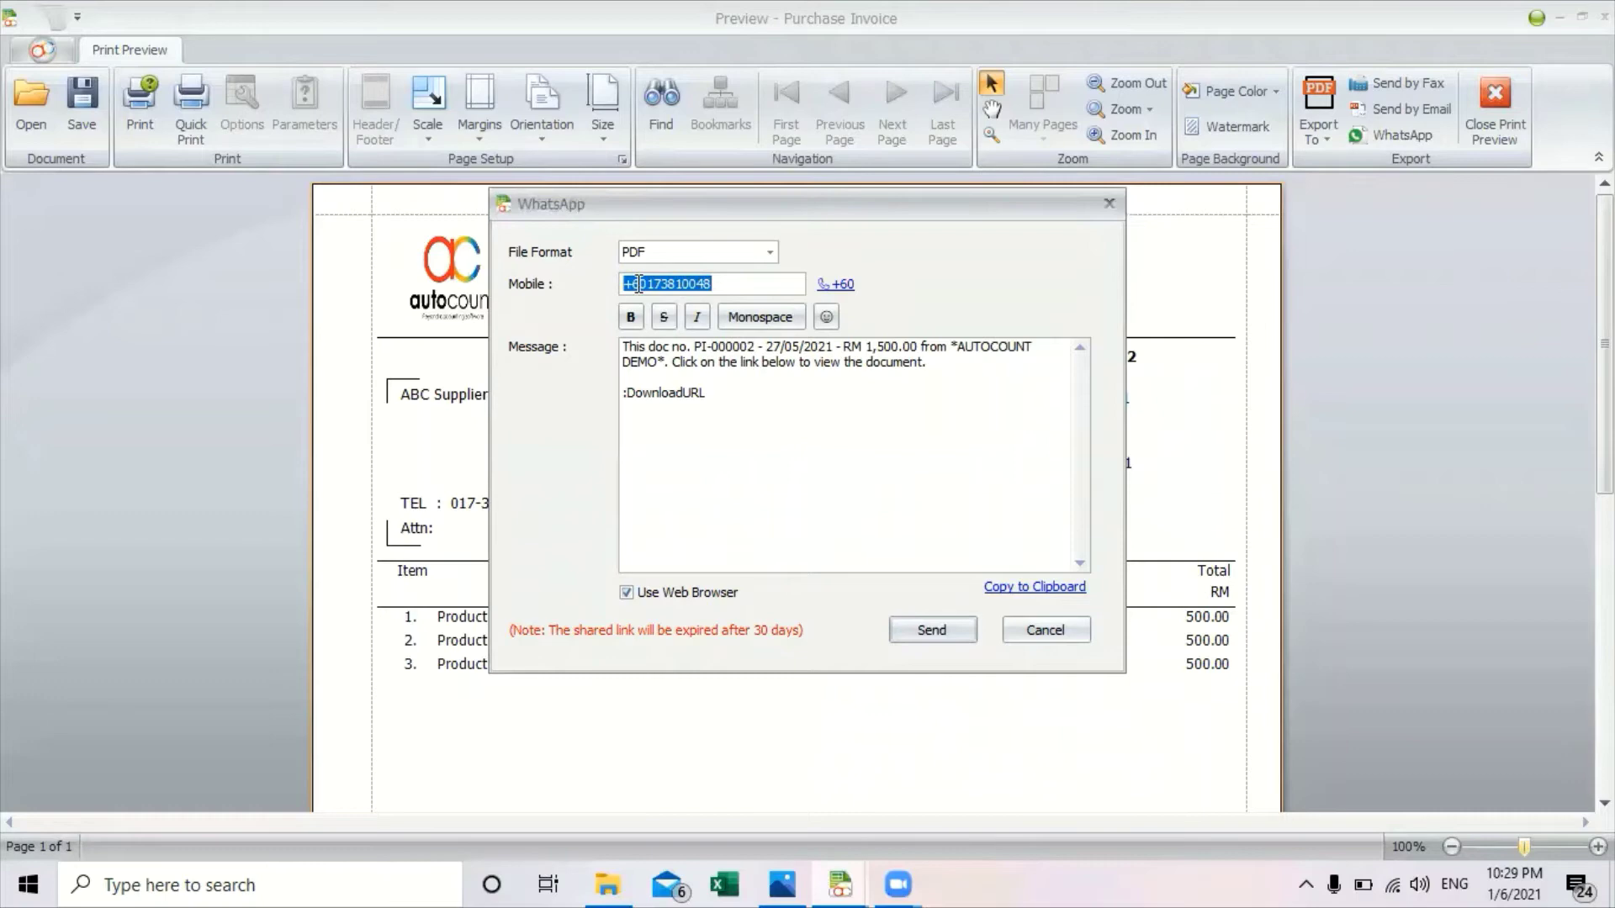
Cancel the WhatsApp form and close the invoice preview and Purchase Invoice window.
left_click(1080, 637)
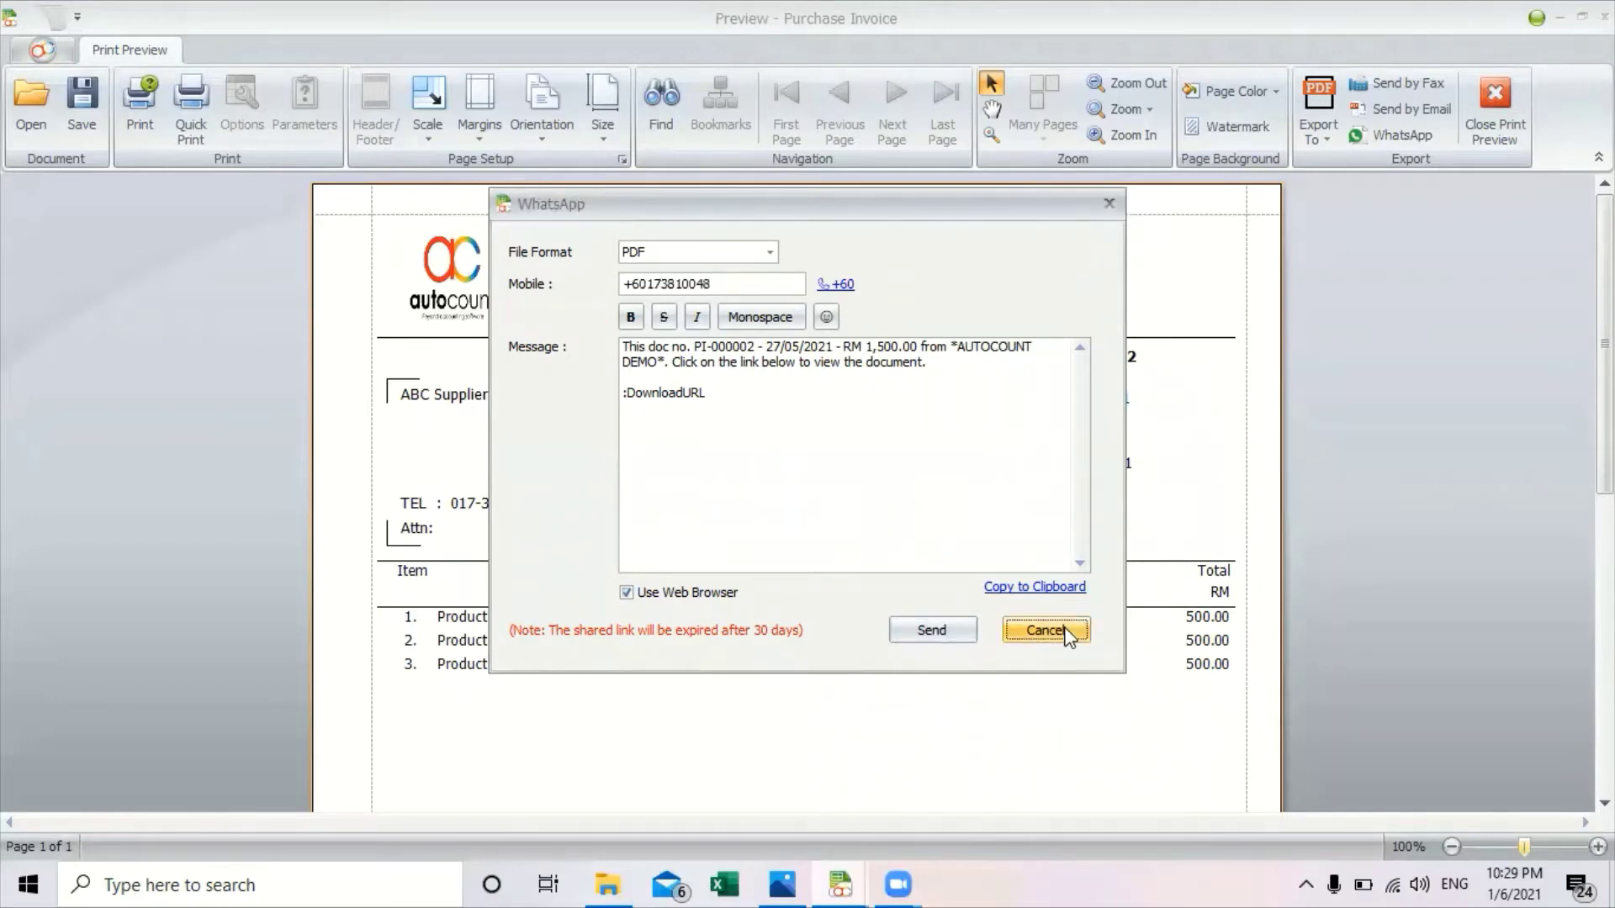
left_click(1502, 117)
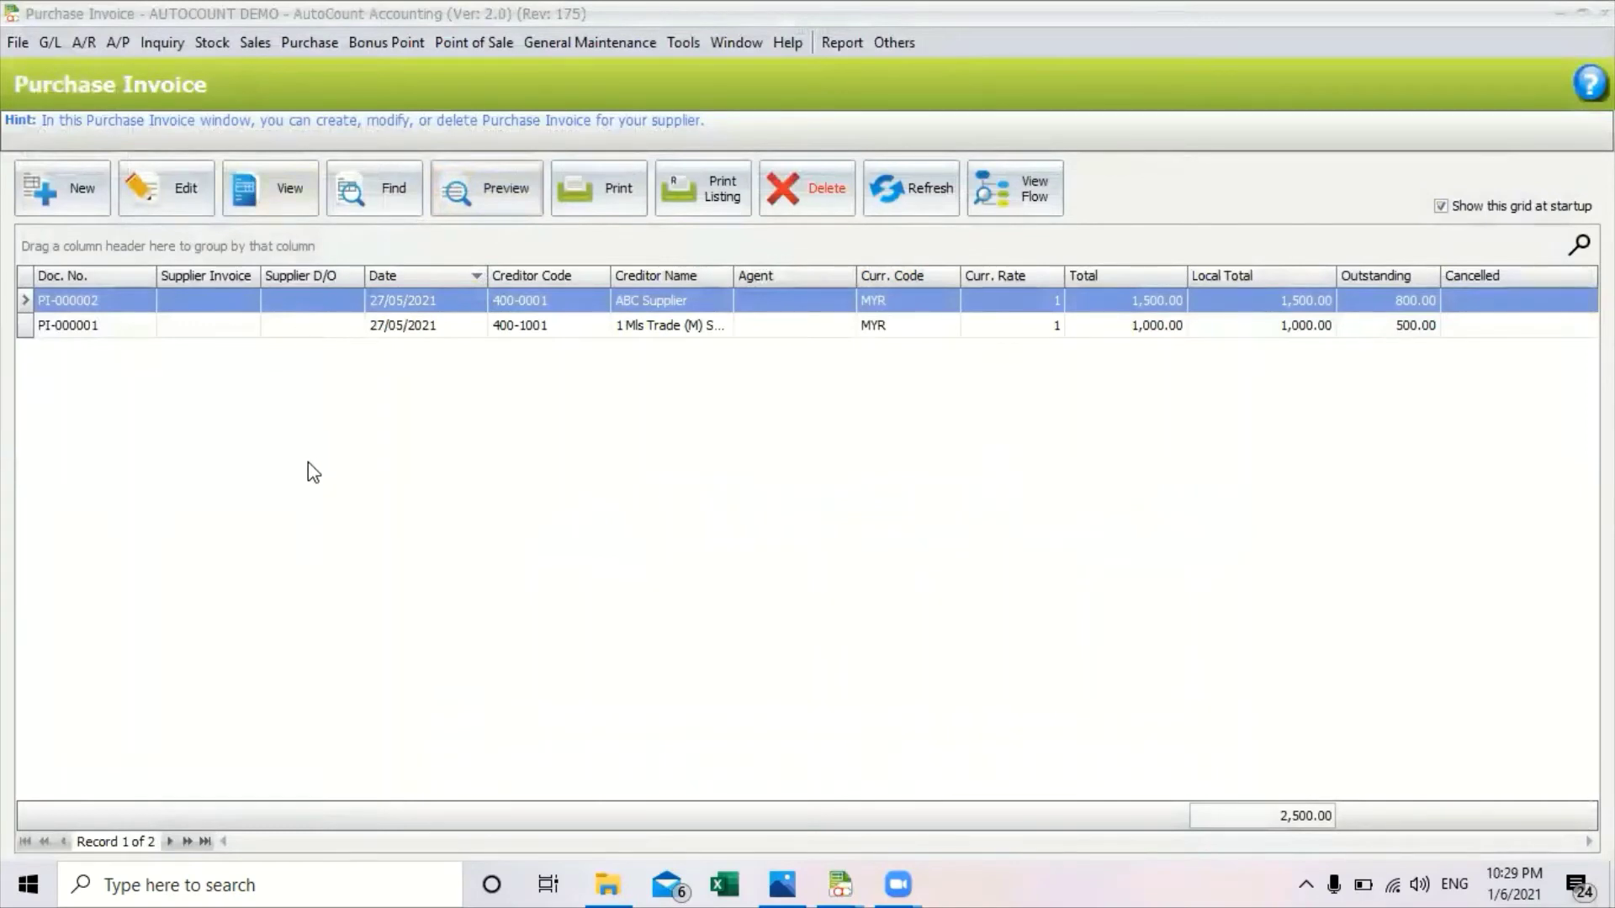
key("Escape")
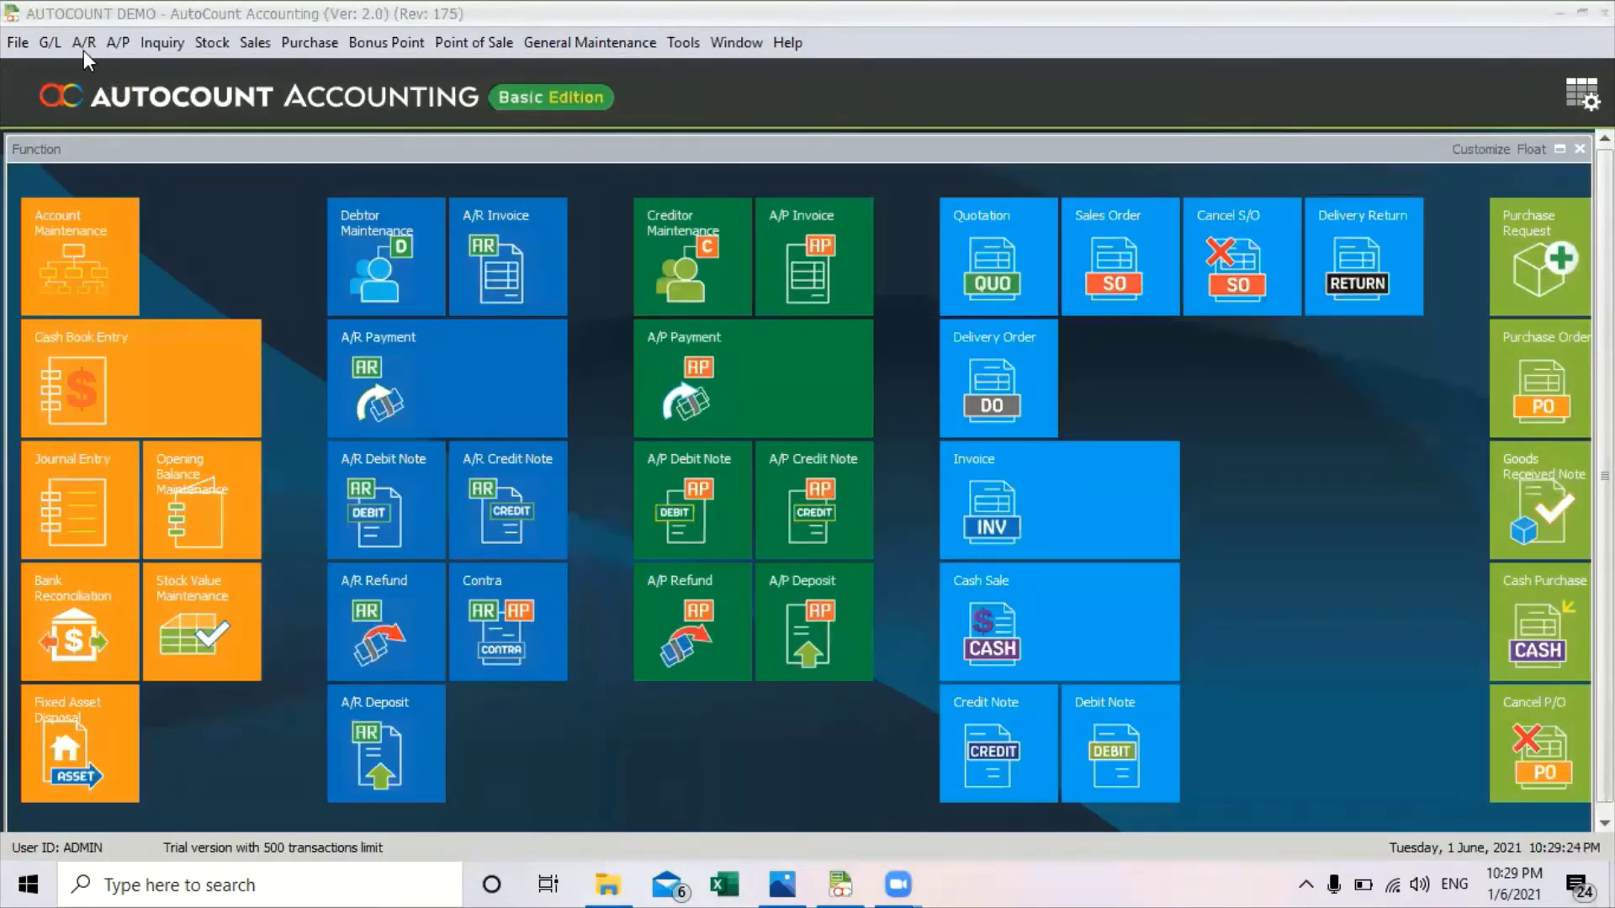
Give creditor Mls Trade (M) Sdn Bhd a +60-prefixed mobile, save, and move Currency Code after Company Name.
left_click(86, 48)
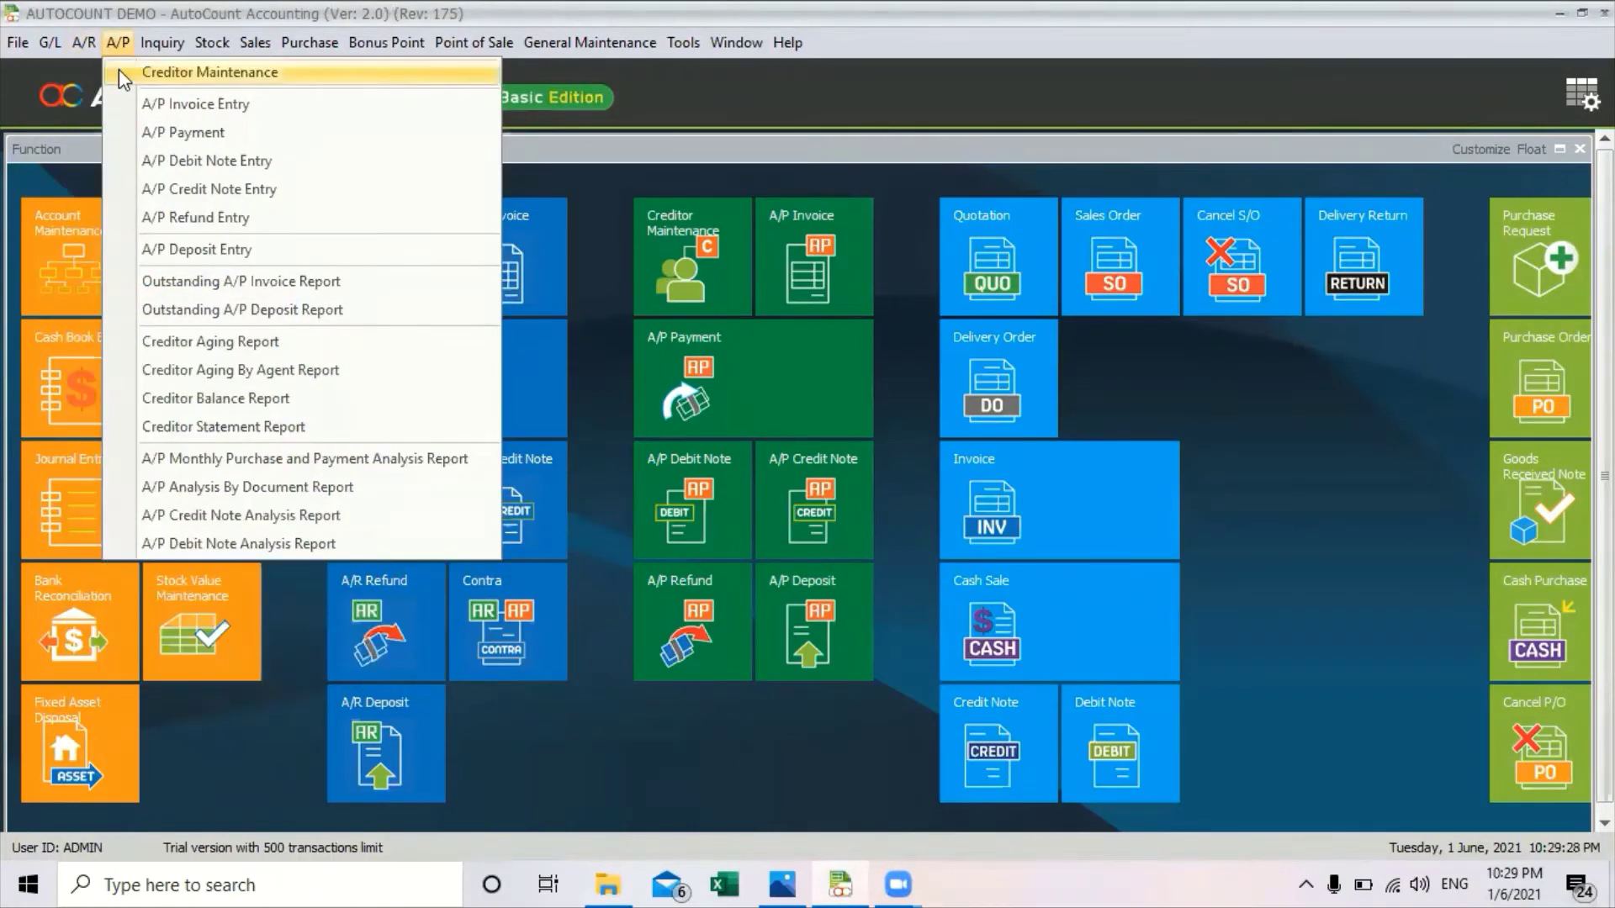
left_click(119, 71)
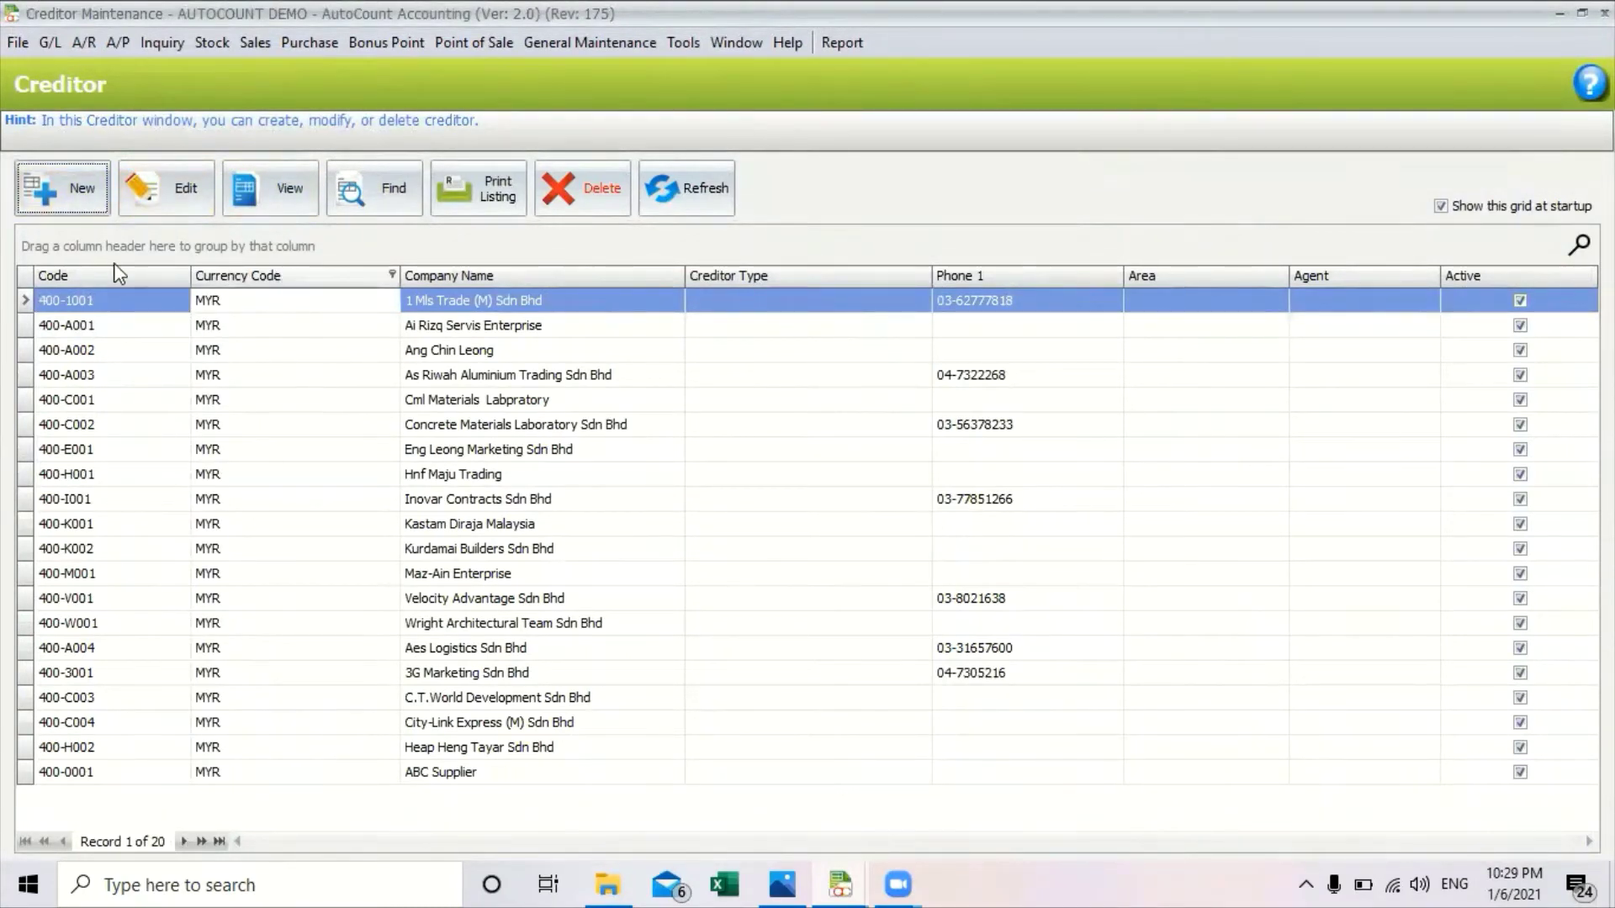
left_click(156, 206)
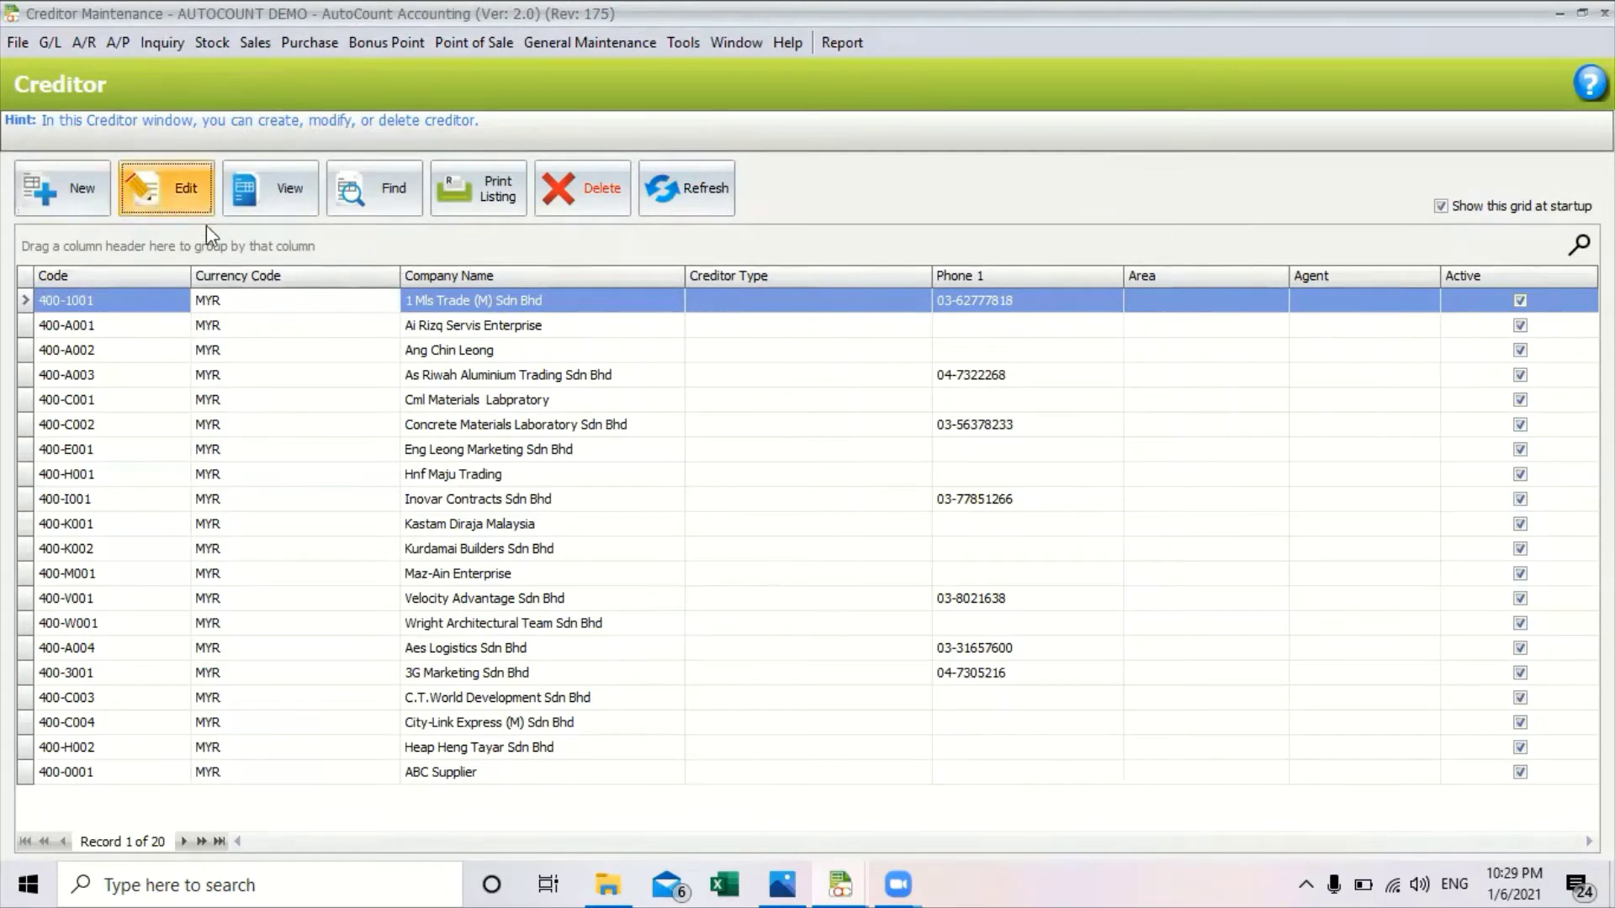
double_click(1023, 324)
key("BackSpace")
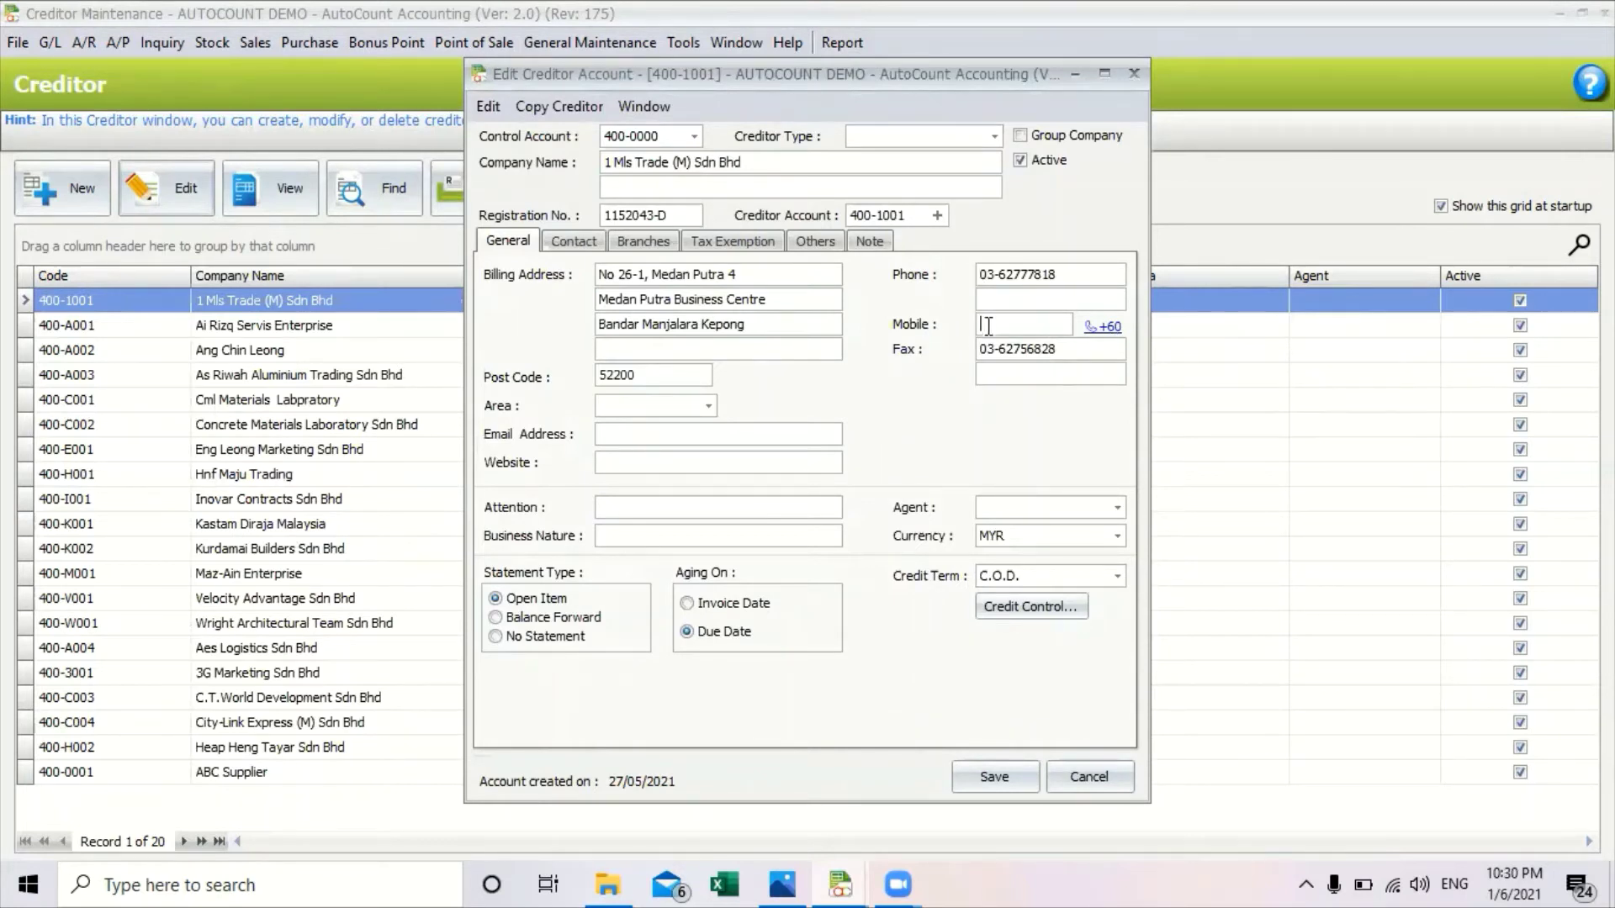
left_click(1116, 333)
left_click(995, 777)
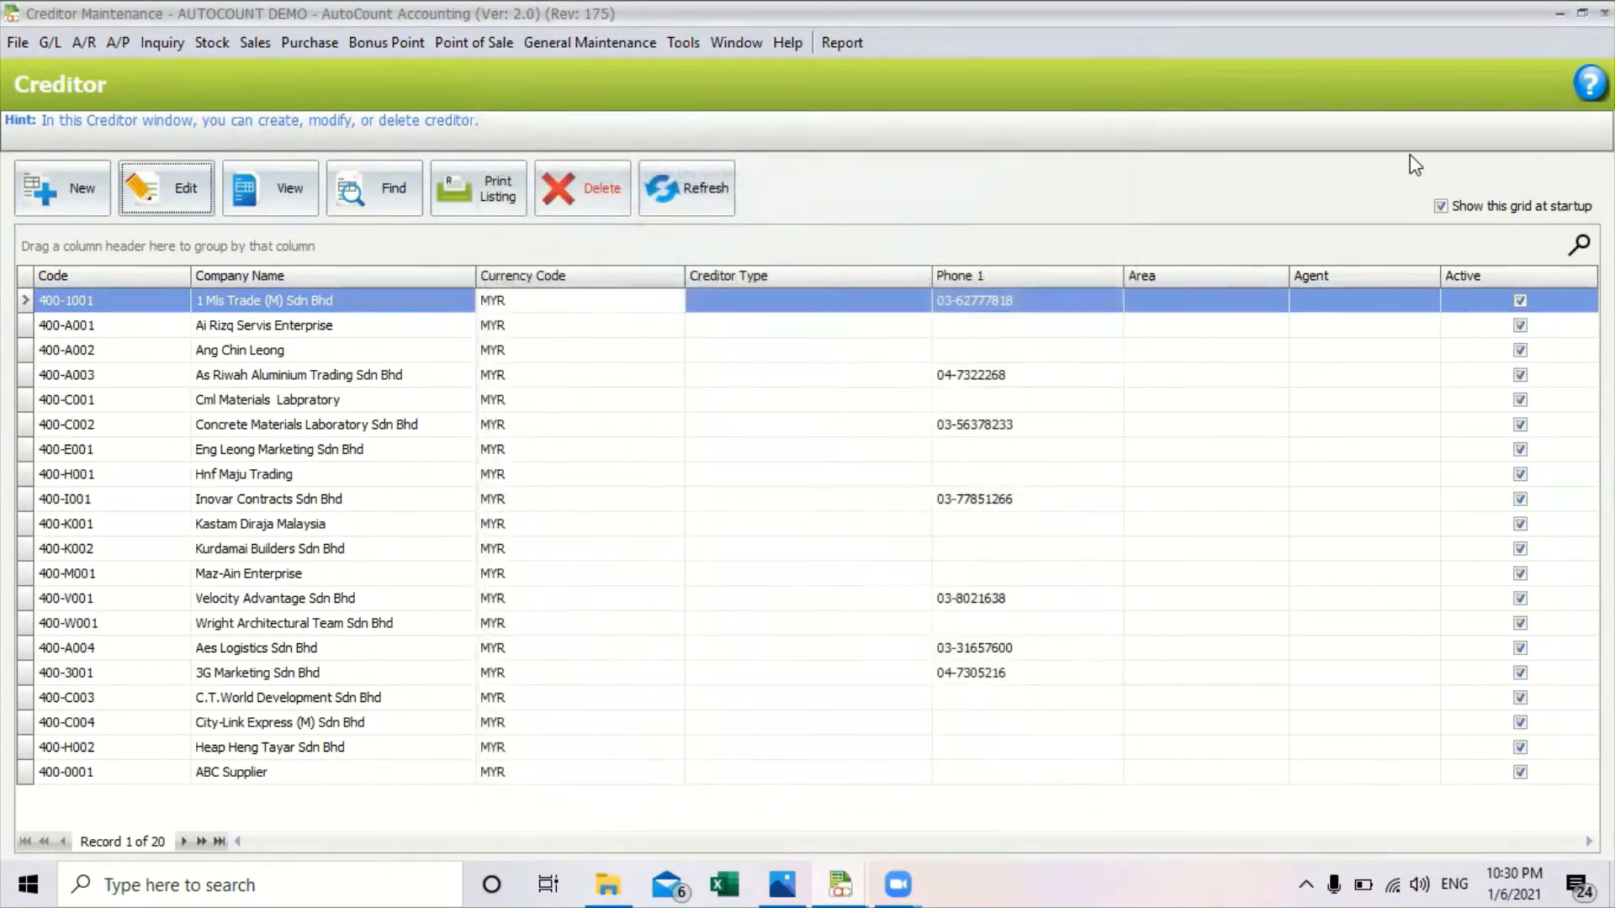
left_click_drag(521, 276, 252, 276)
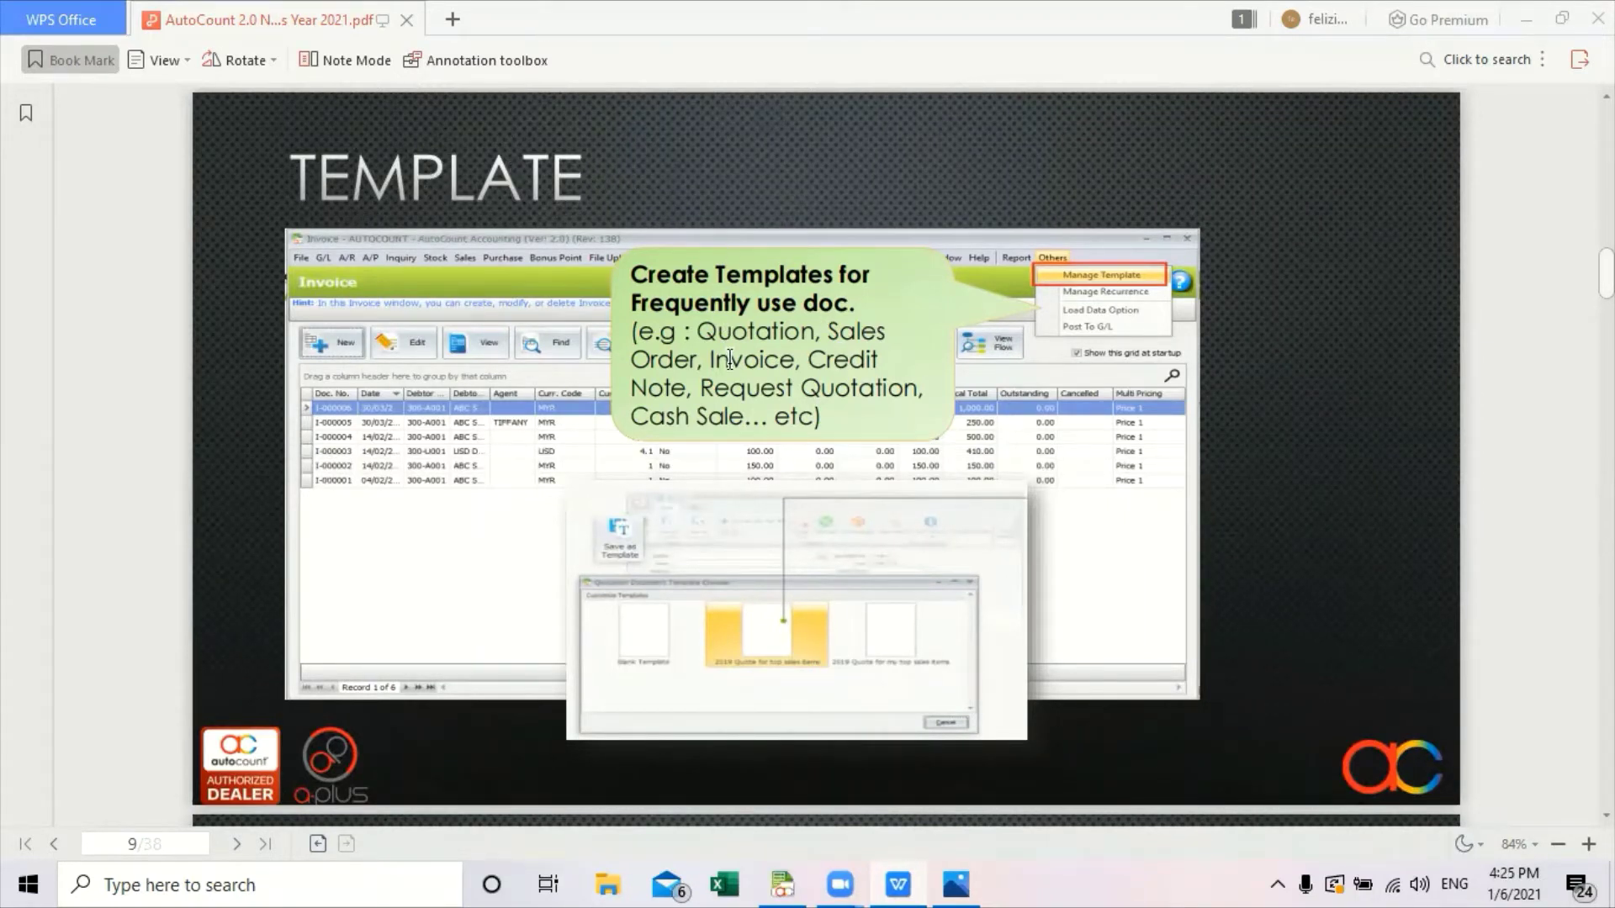
Restore the AutoCount main window from the taskbar and show the G/L functions list.
mouse_move(795, 870)
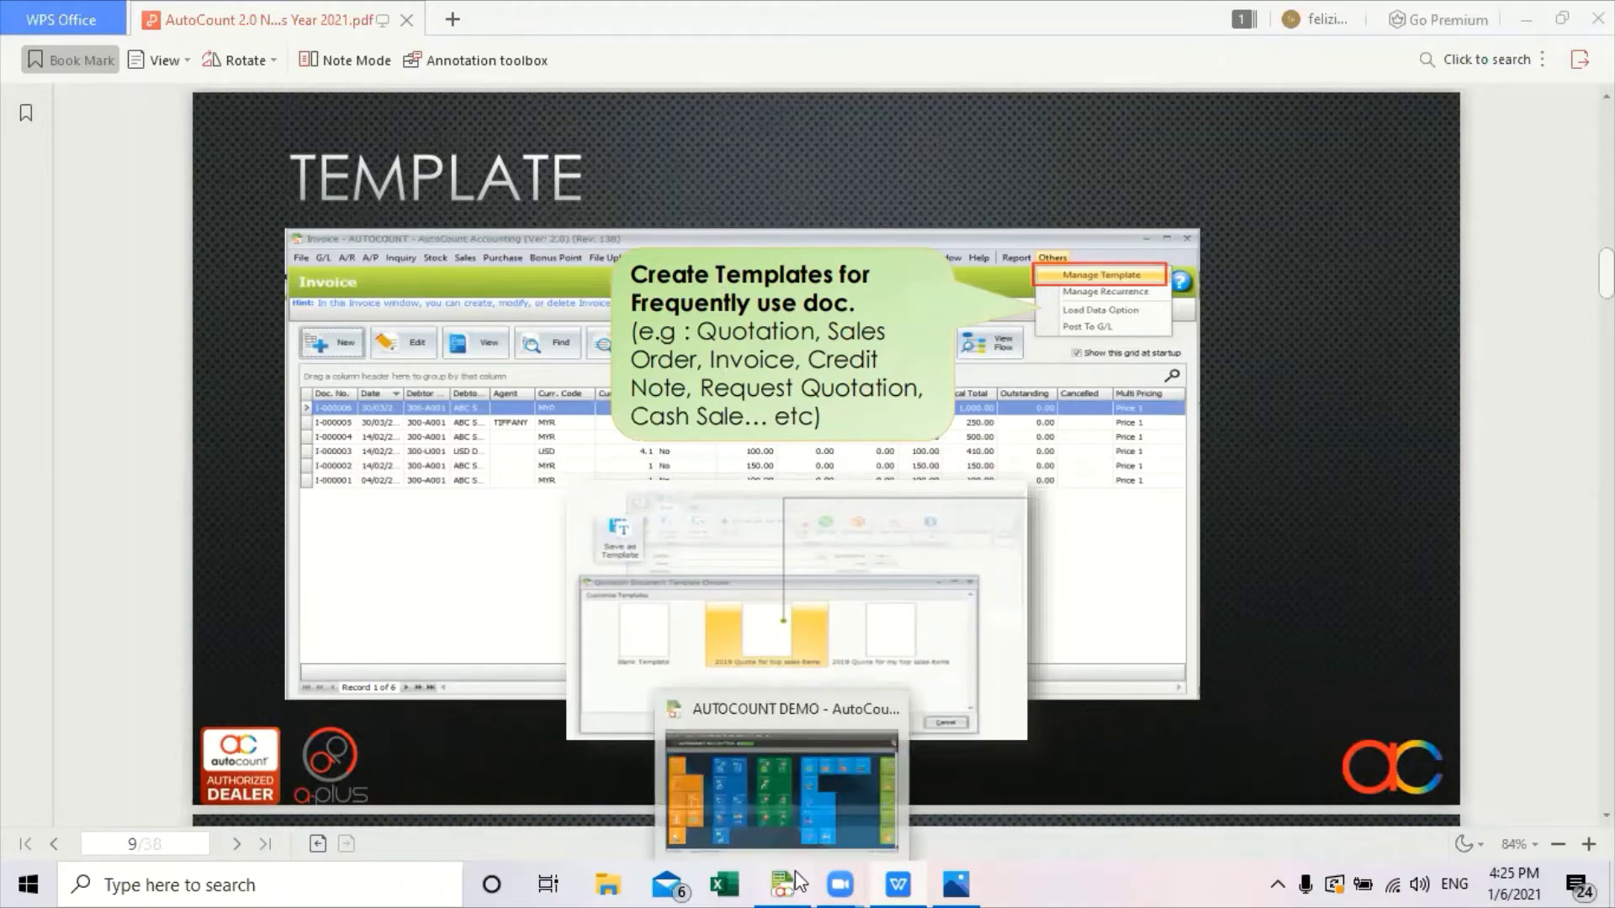
left_click(793, 821)
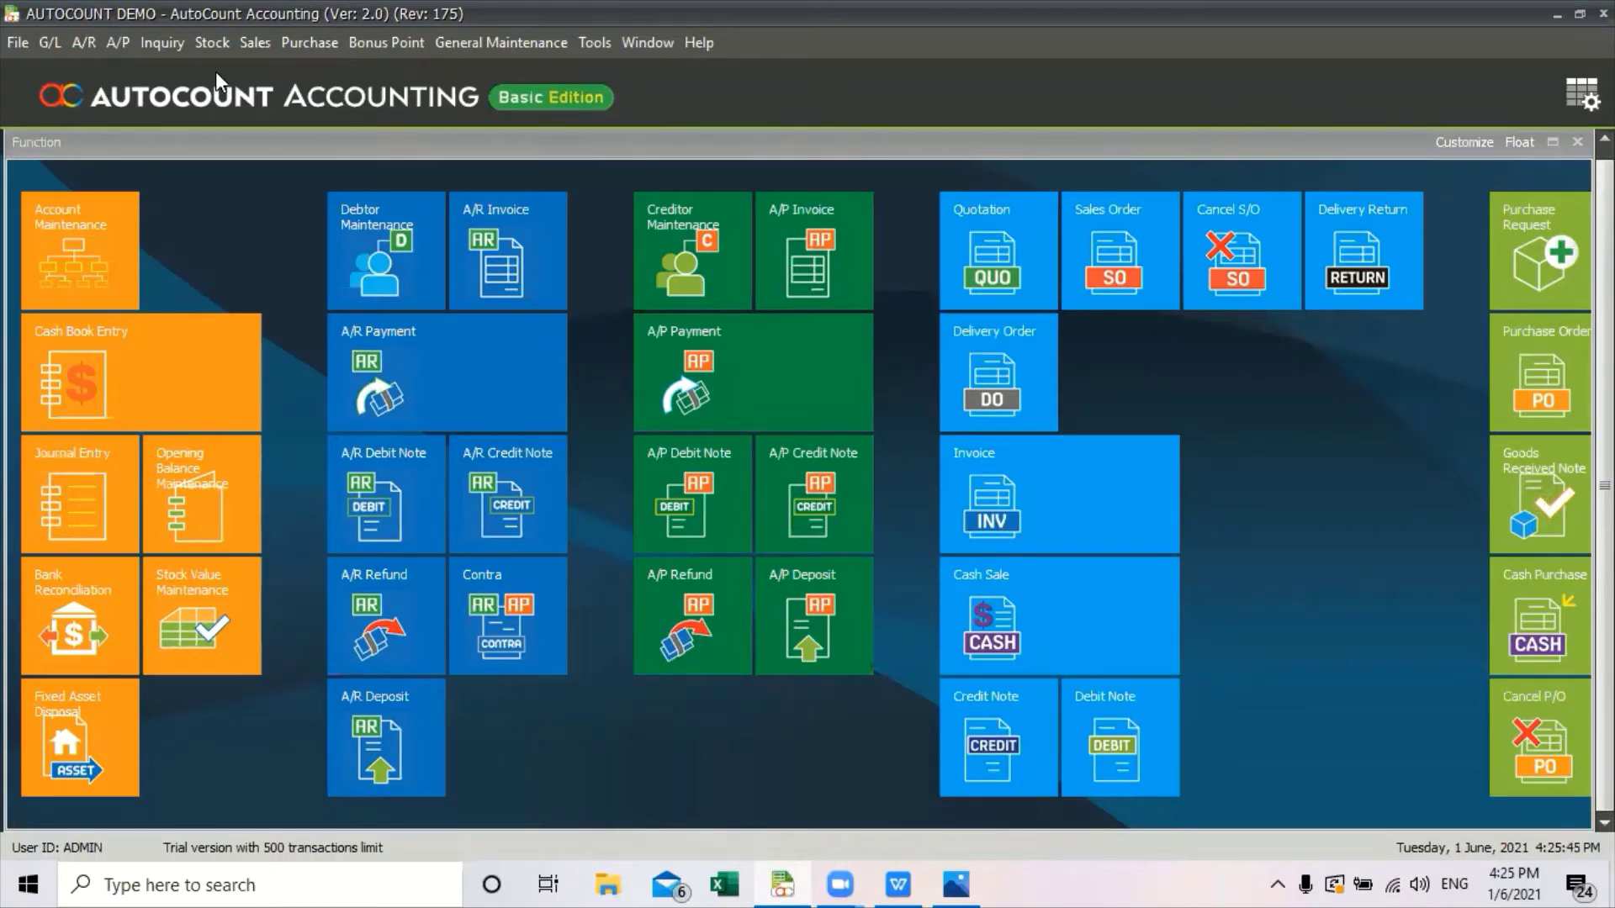
left_click(51, 43)
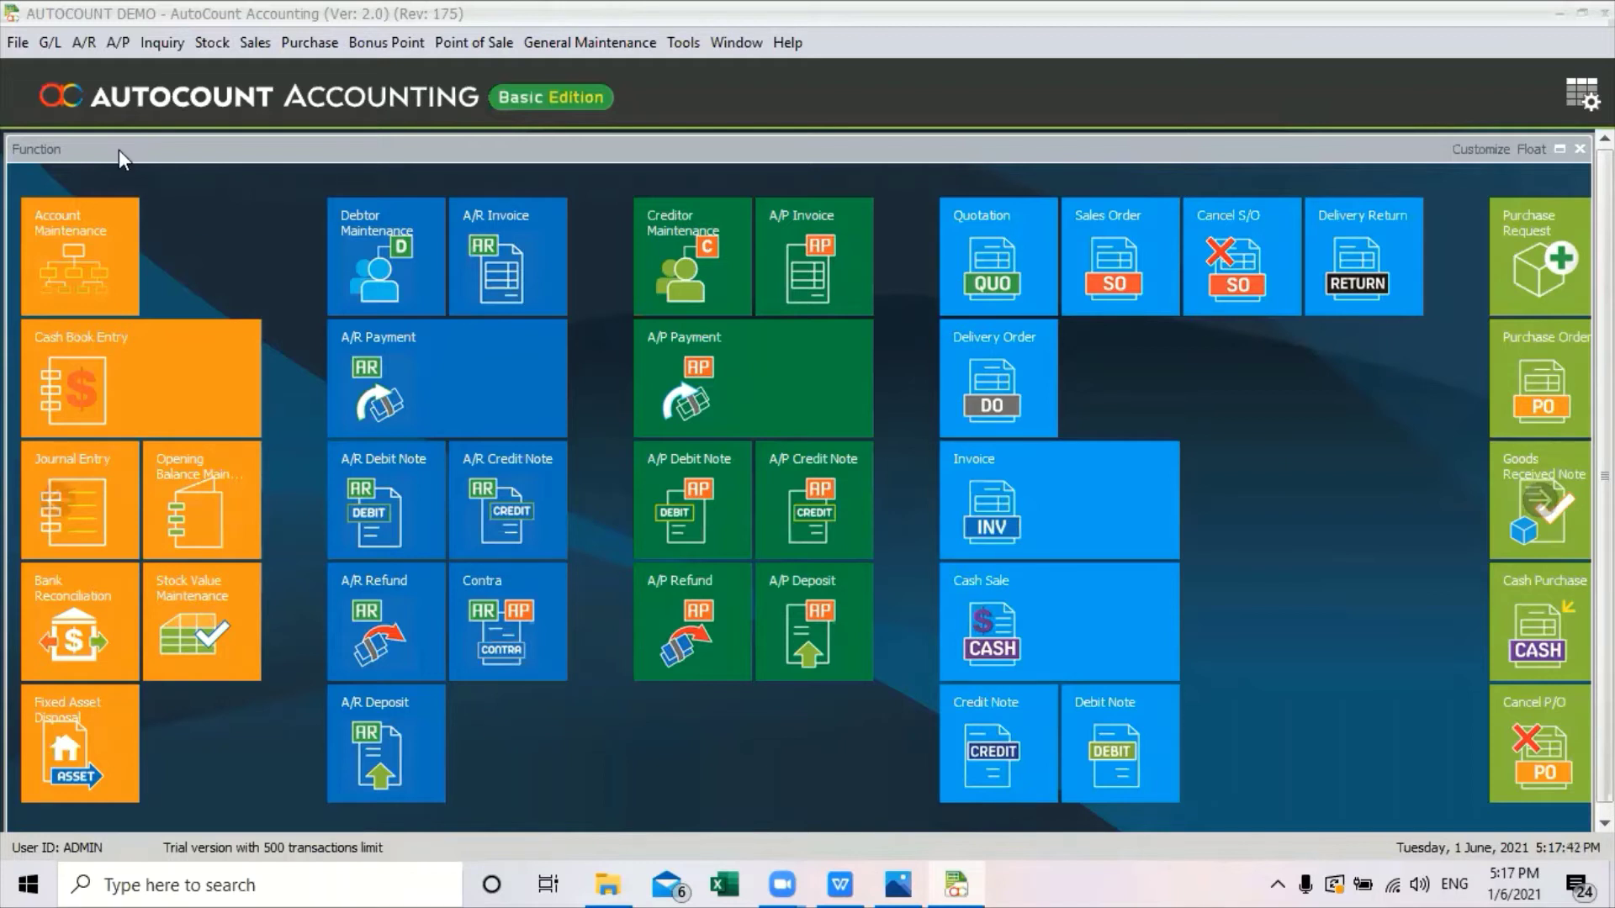
Create a new payment voucher from G/L Cash Book Entry.
left_click(48, 44)
left_click(84, 103)
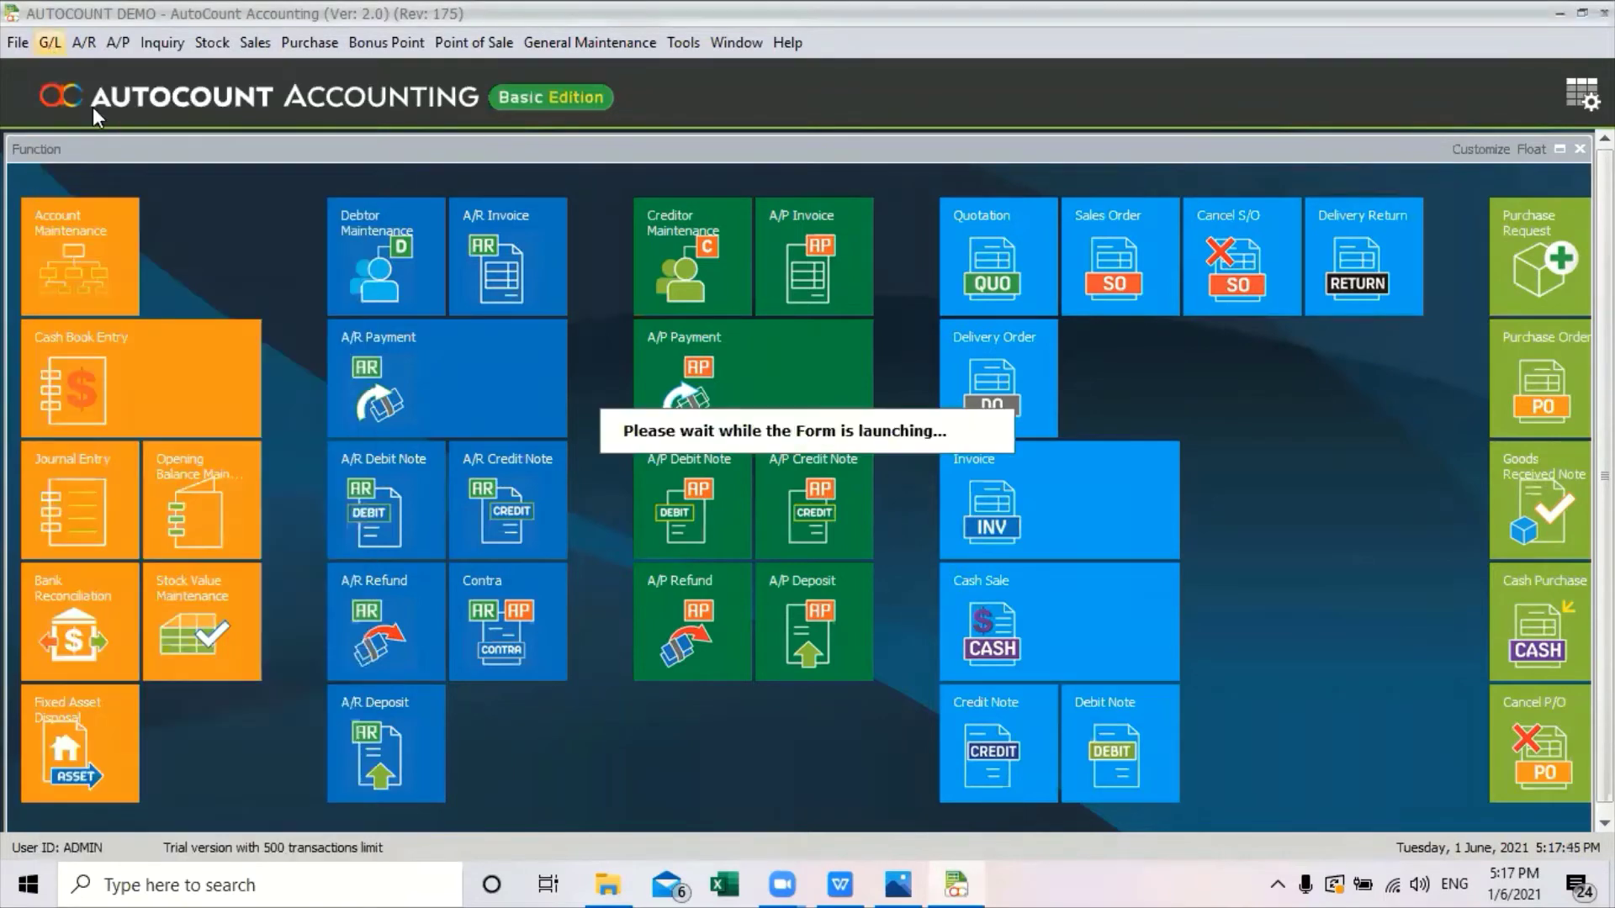
left_click(63, 189)
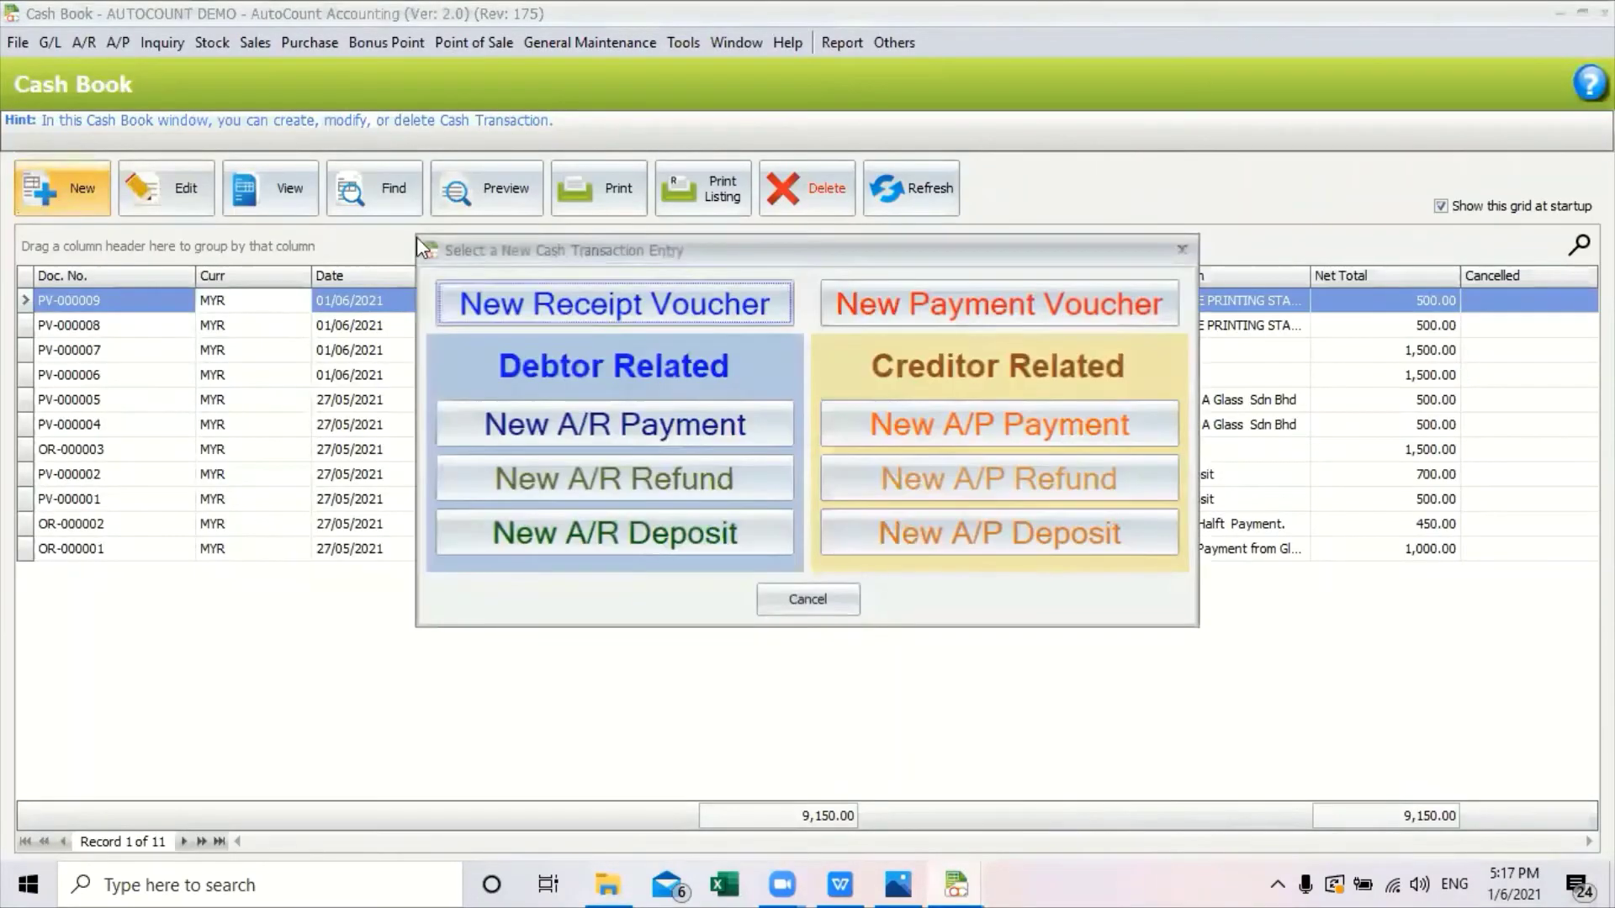
left_click(972, 306)
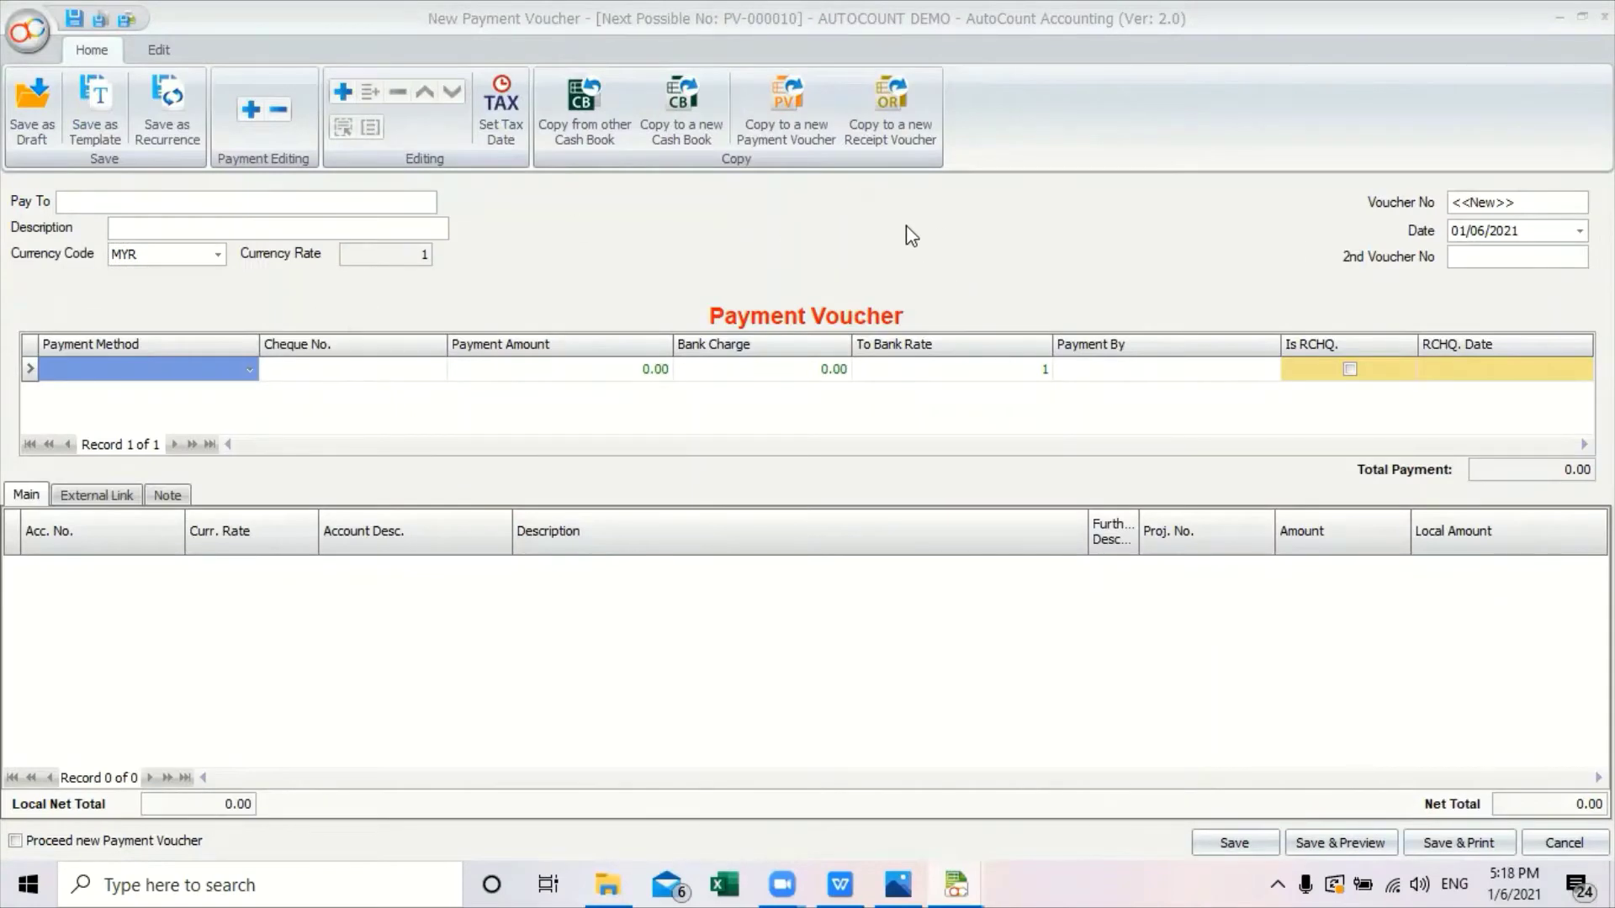
Set Pay To stationary shop, description PURCHASE PRINTING STATIONARY, and payment method CASH.
left_click(246, 205)
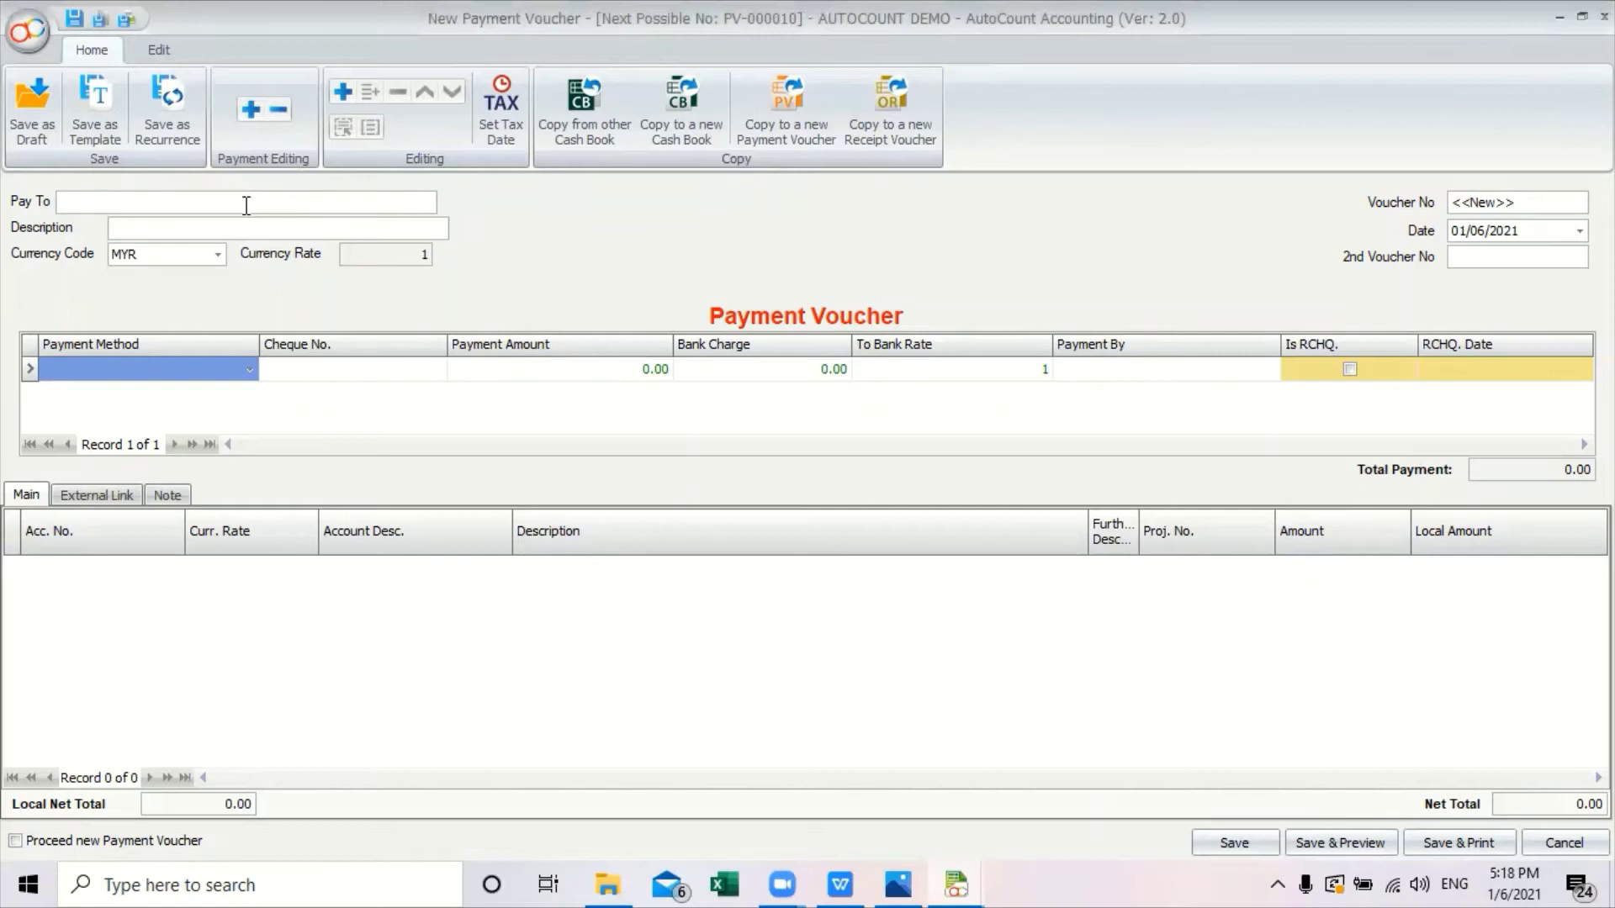
type("s")
left_click(212, 225)
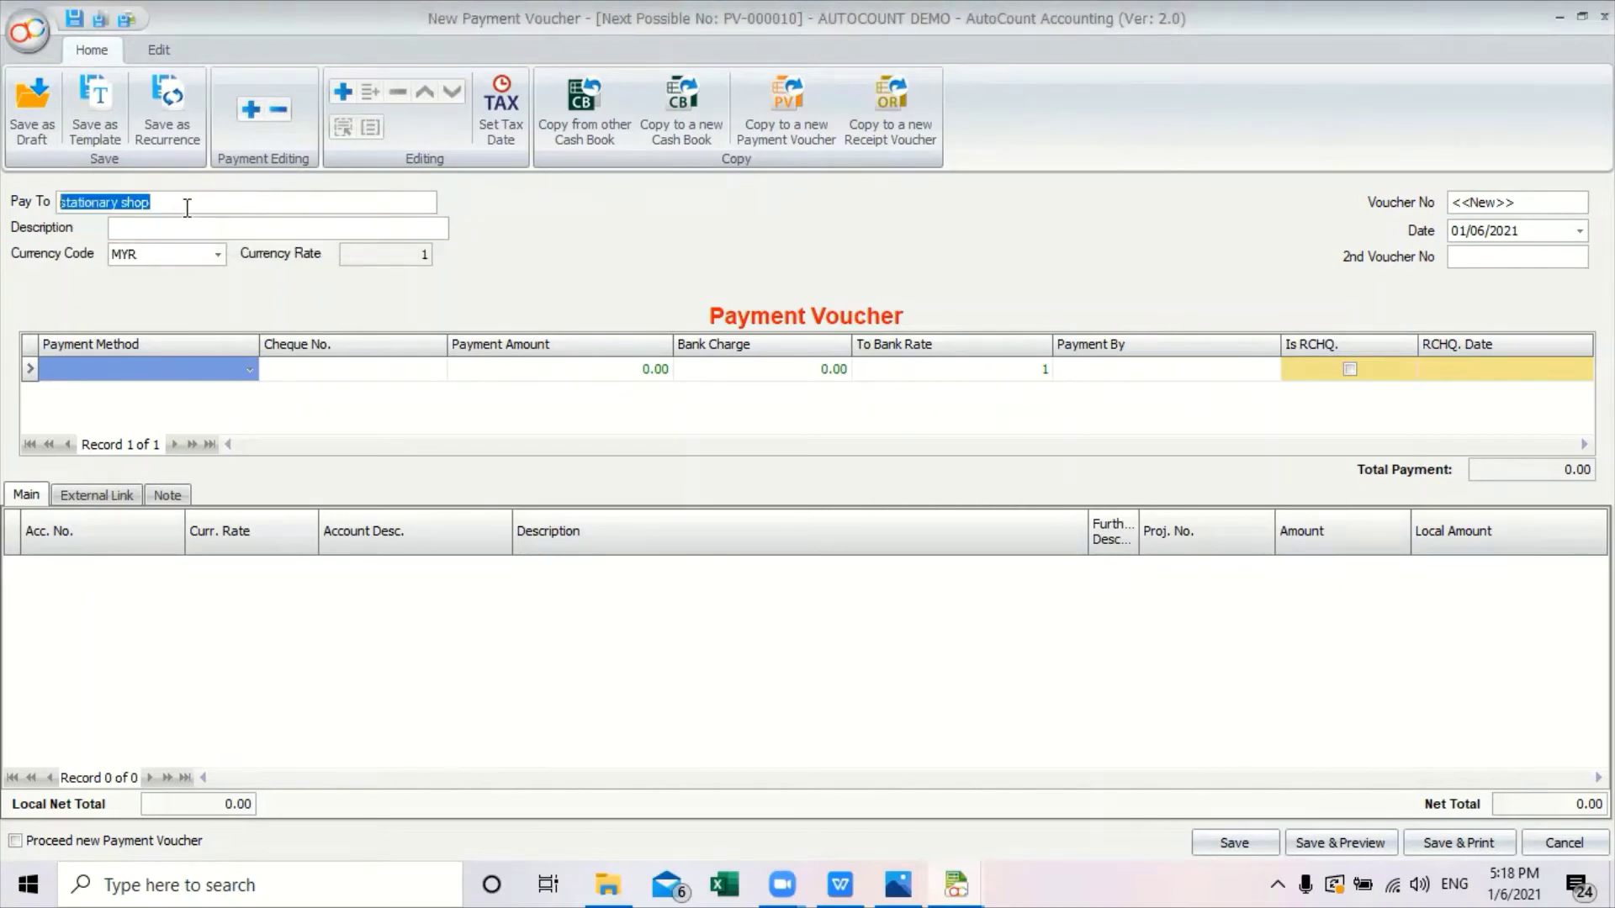
left_click(195, 223)
type("p")
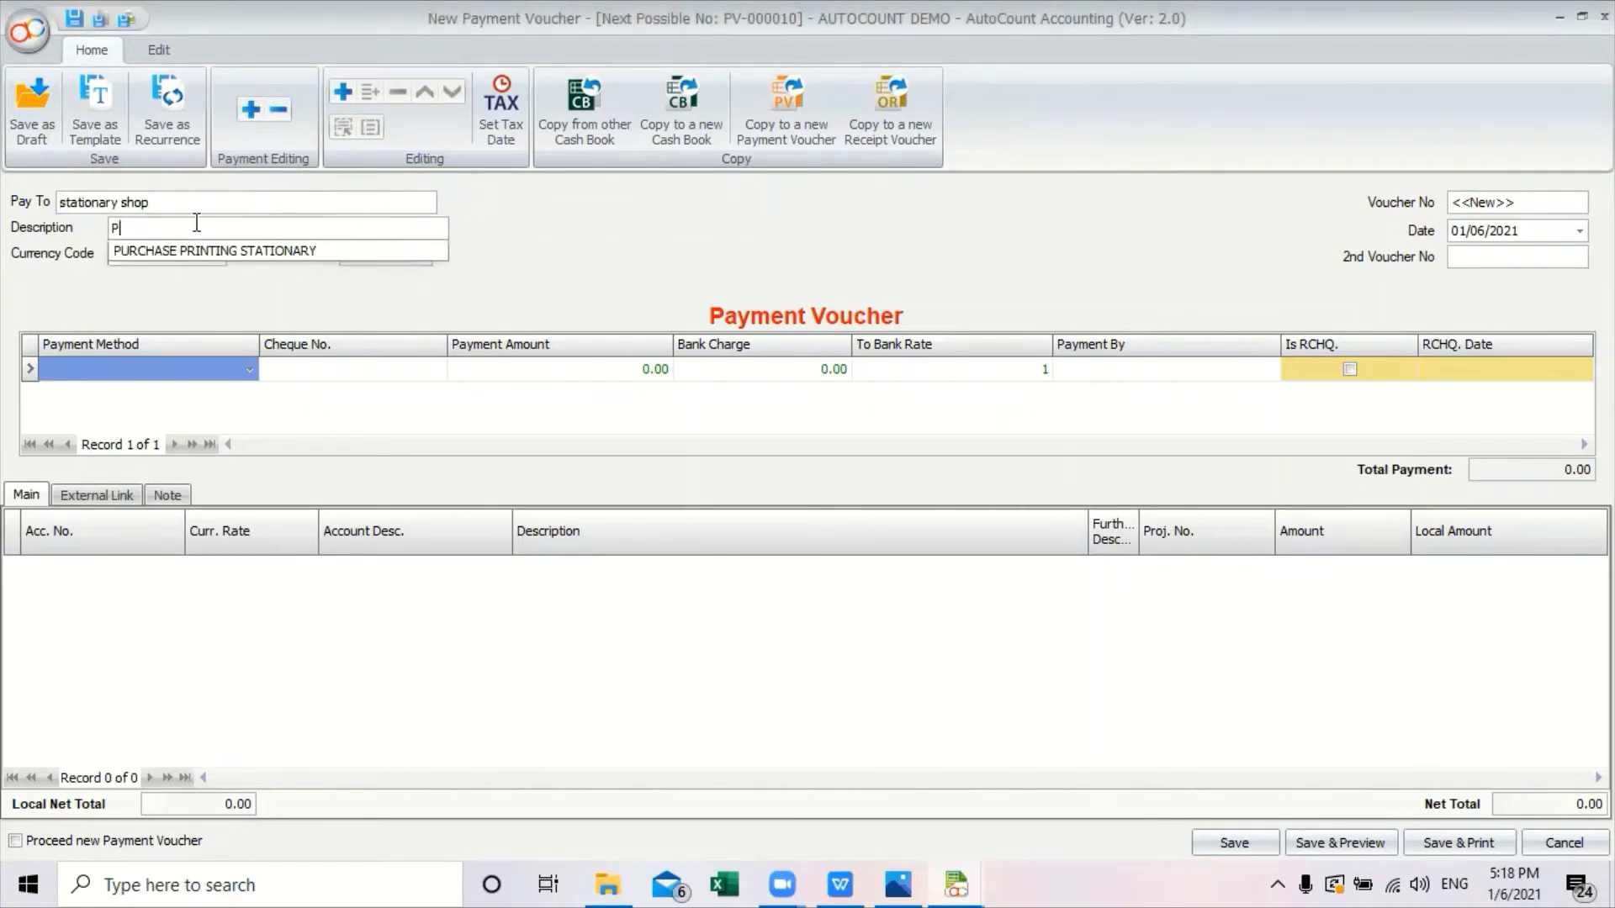
left_click(205, 250)
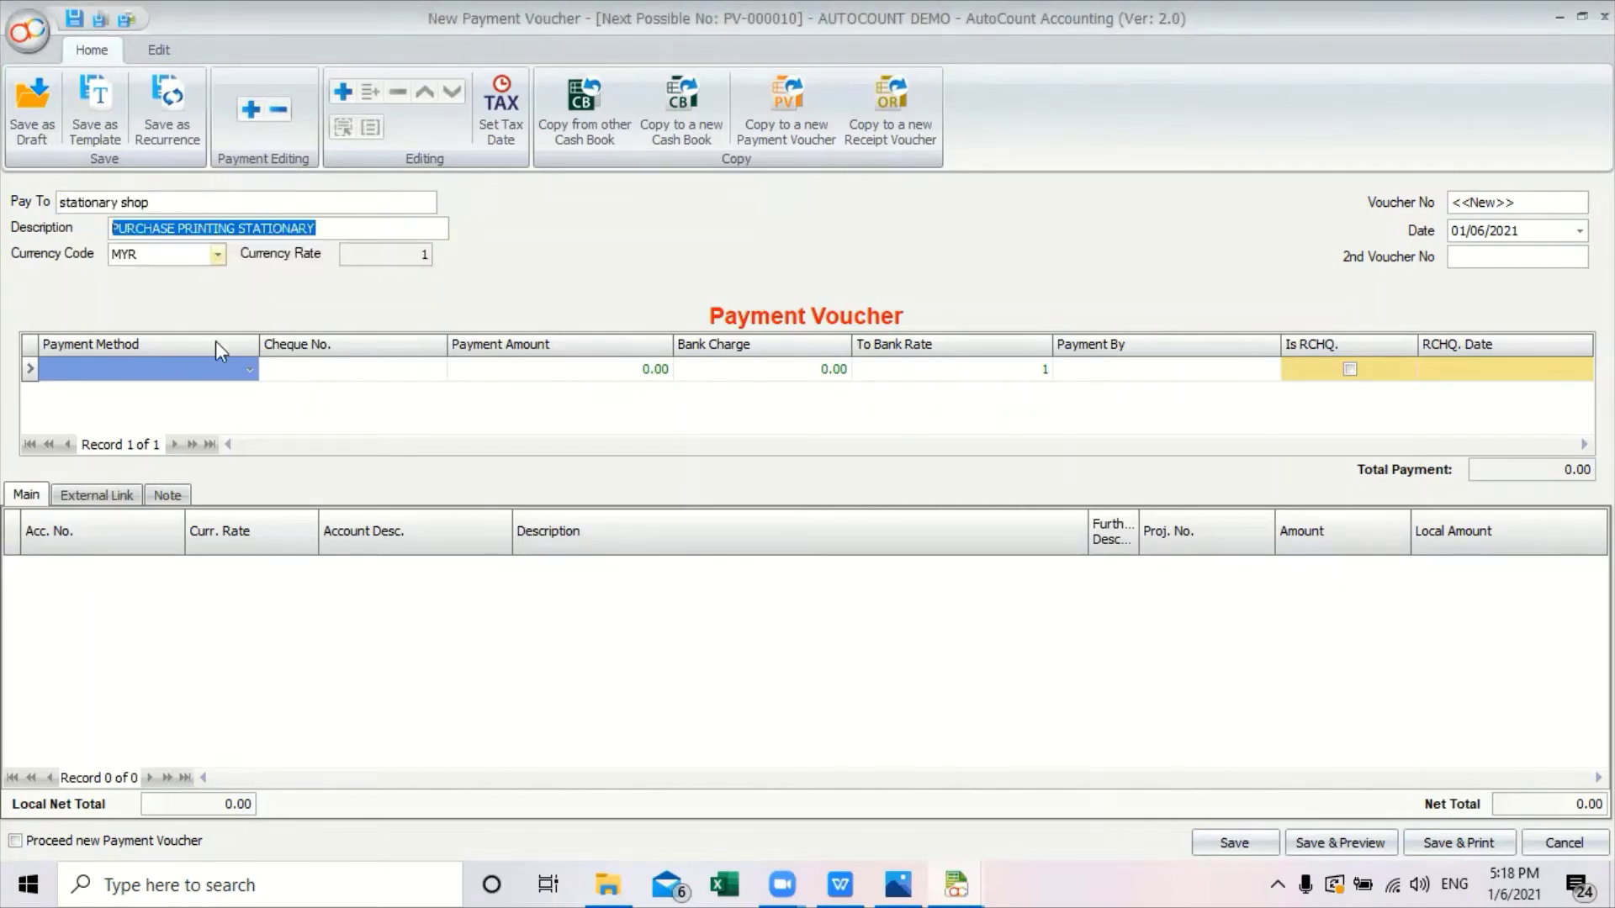
left_click(250, 371)
left_click(240, 503)
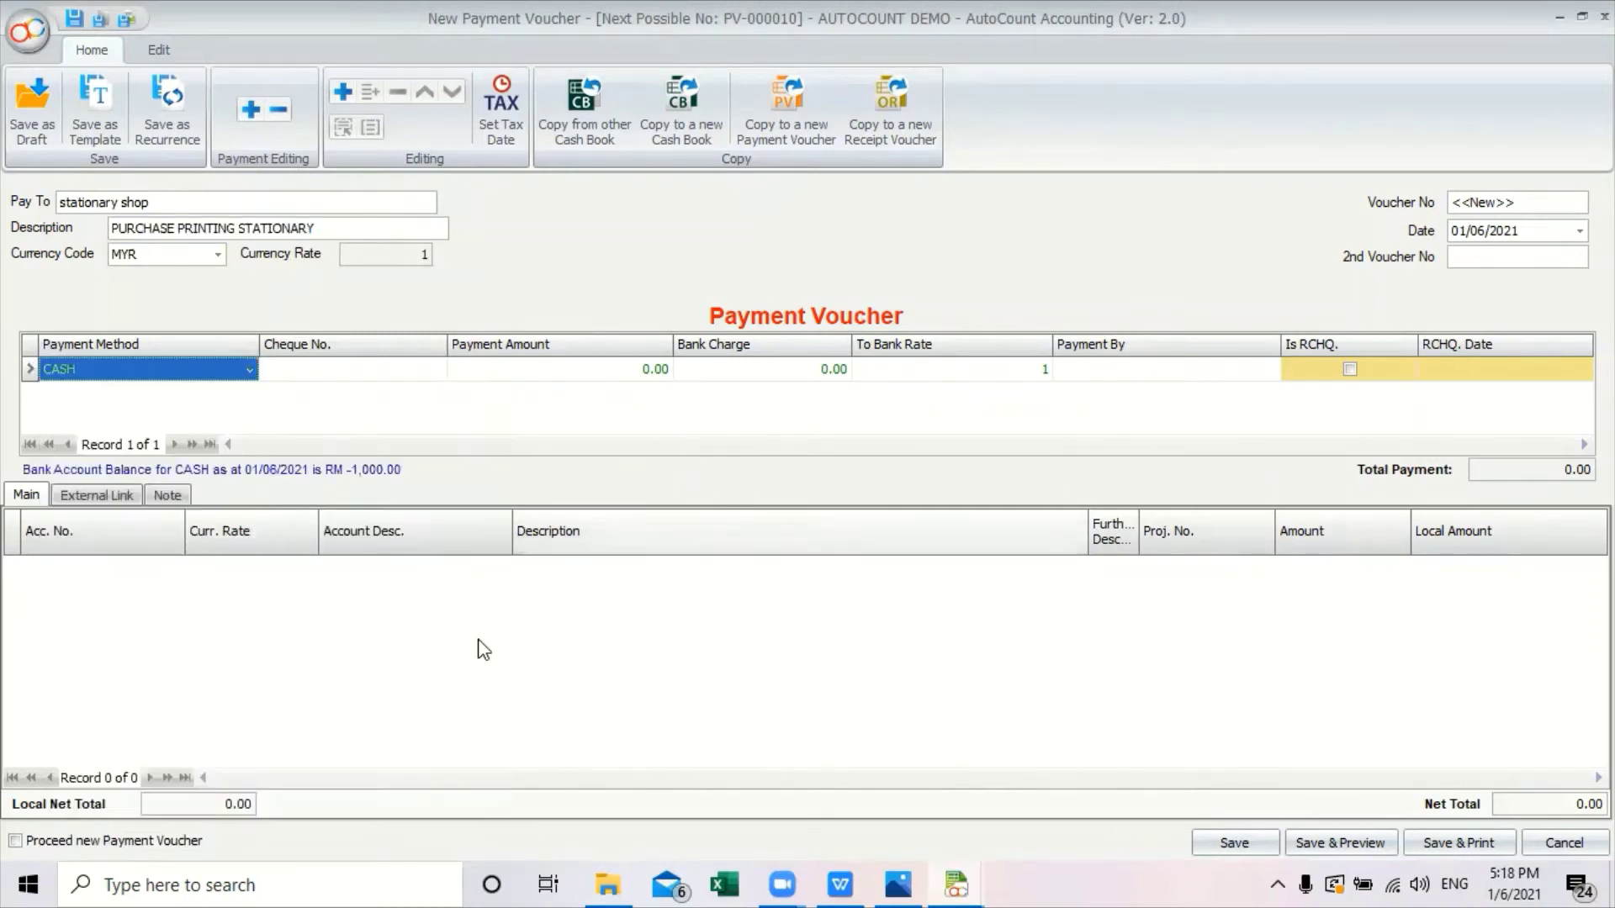
Add a detail line charging 1000 to 200-3000 OFFICE EQUIPMENT.
left_click(343, 92)
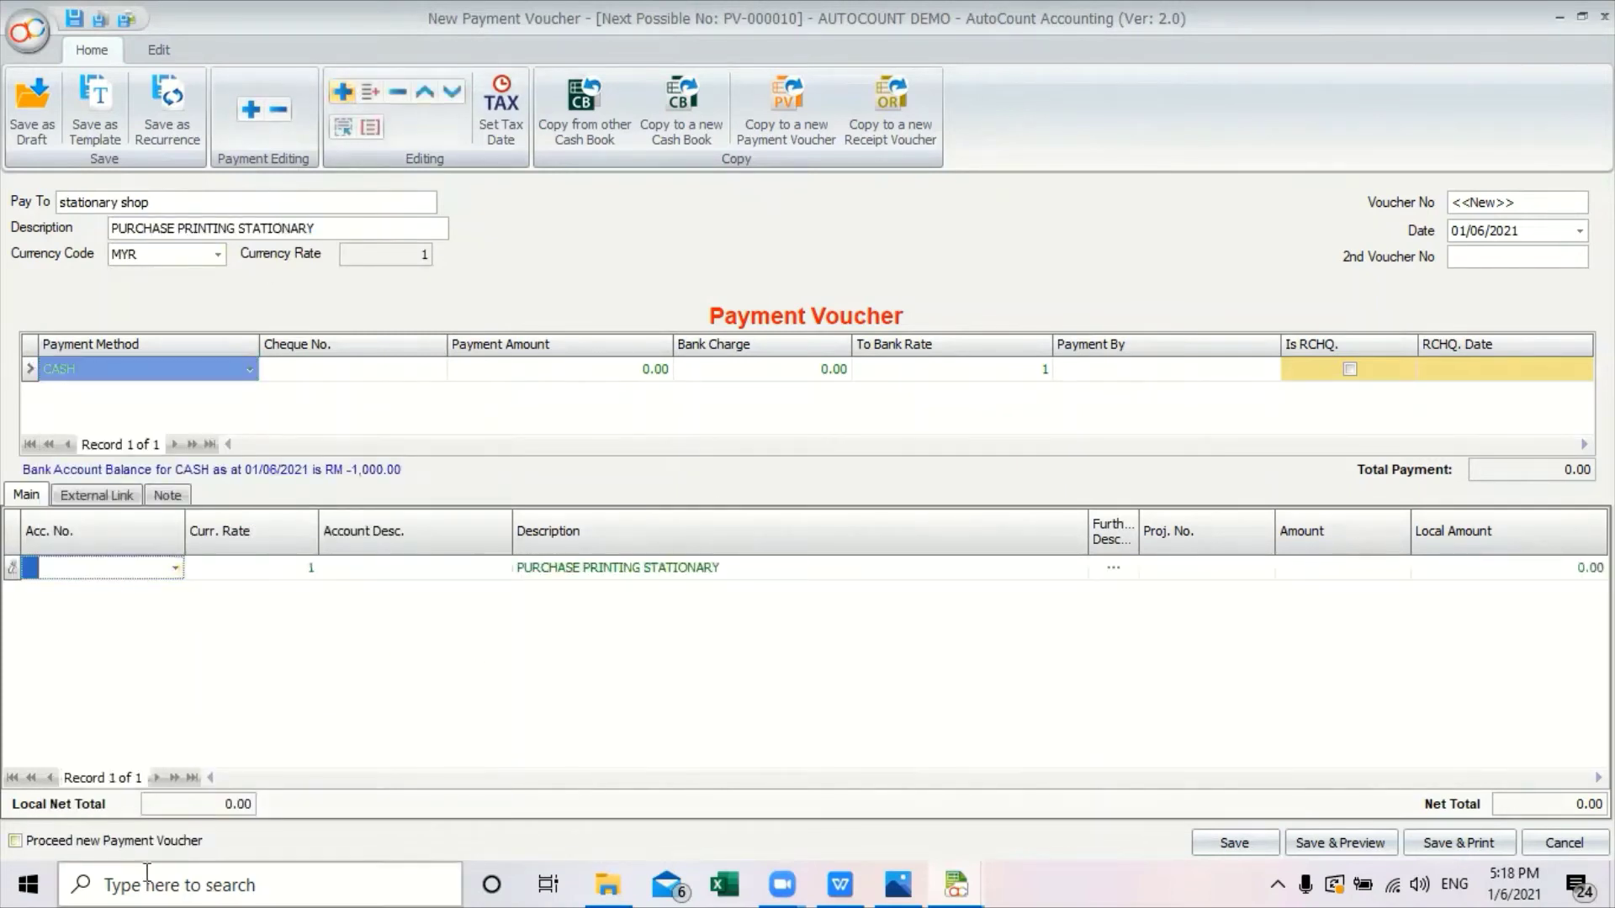
left_click(175, 569)
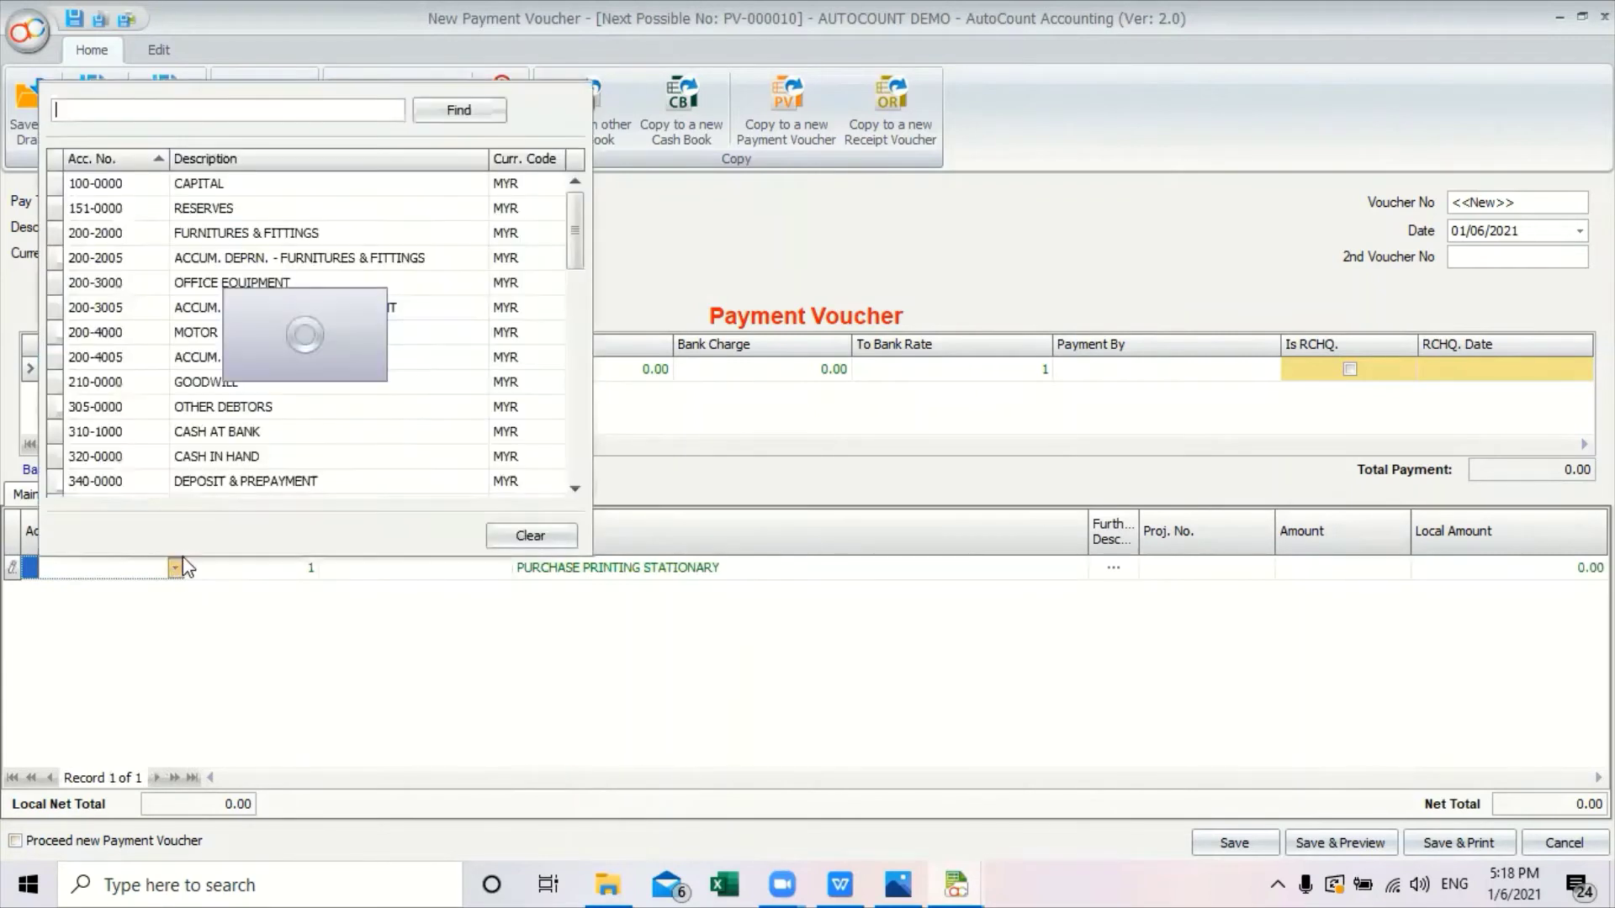
type("O")
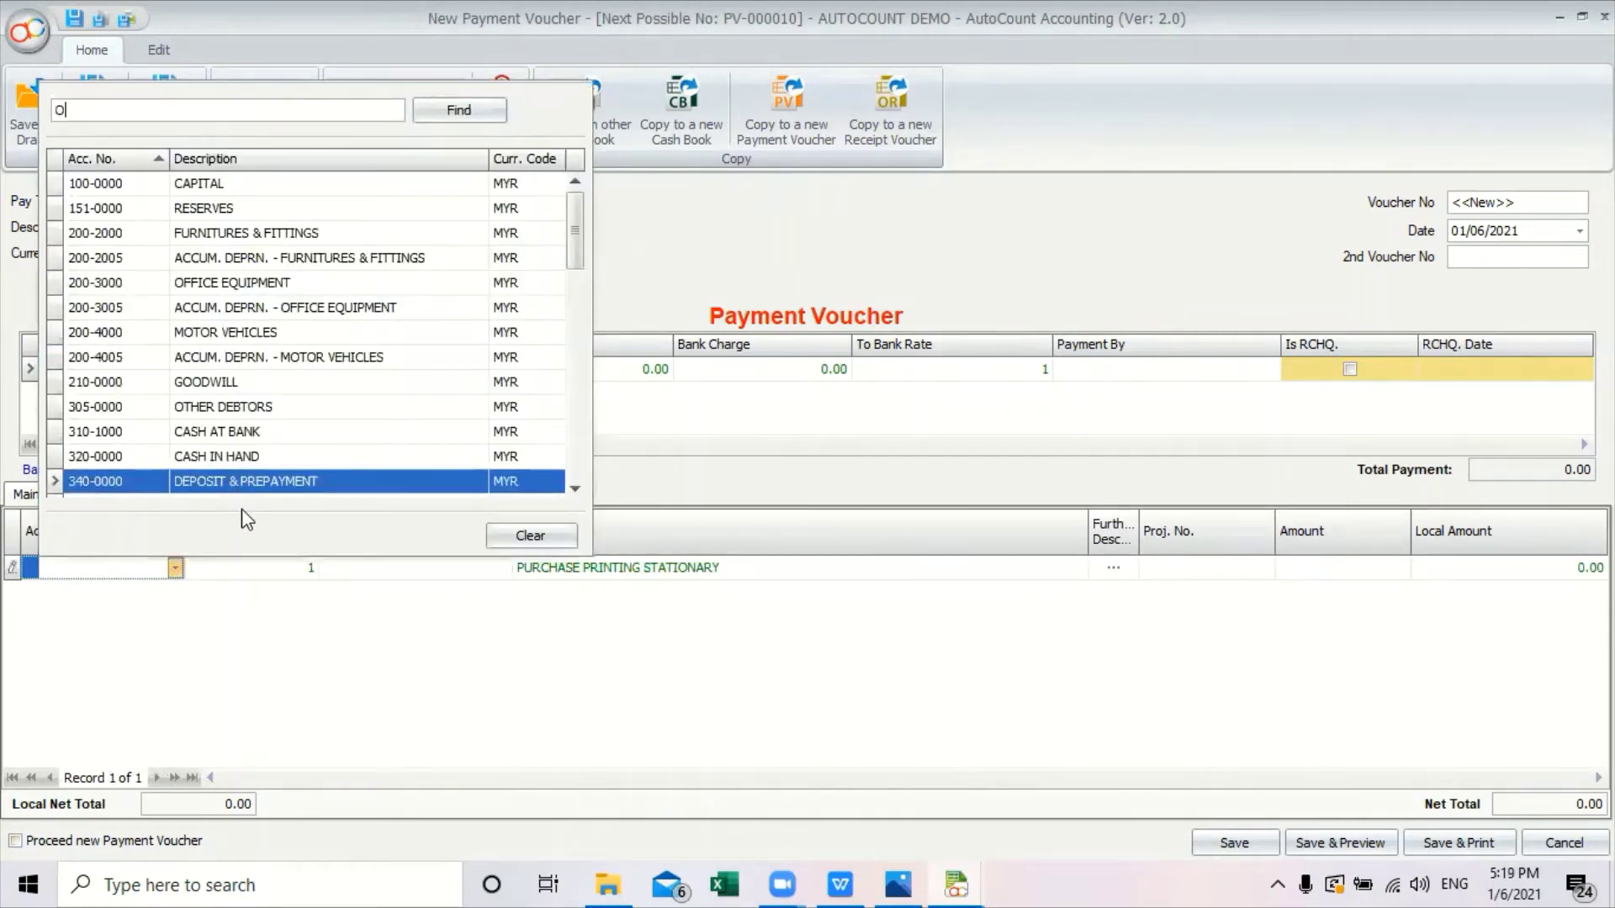
type("F")
left_click(227, 190)
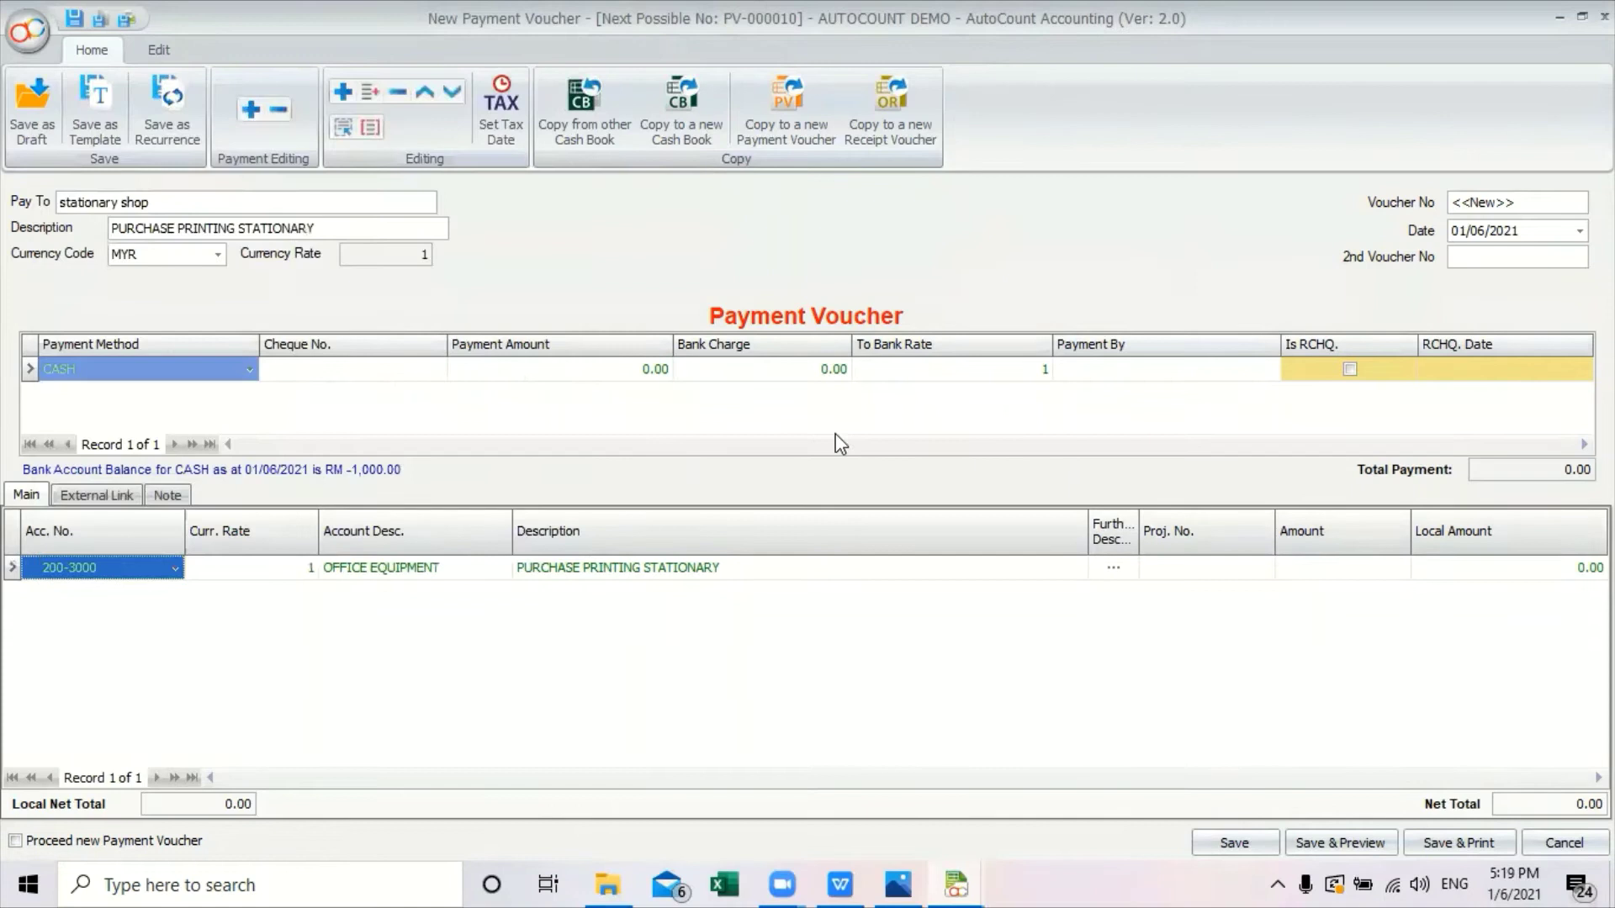
left_click(1315, 568)
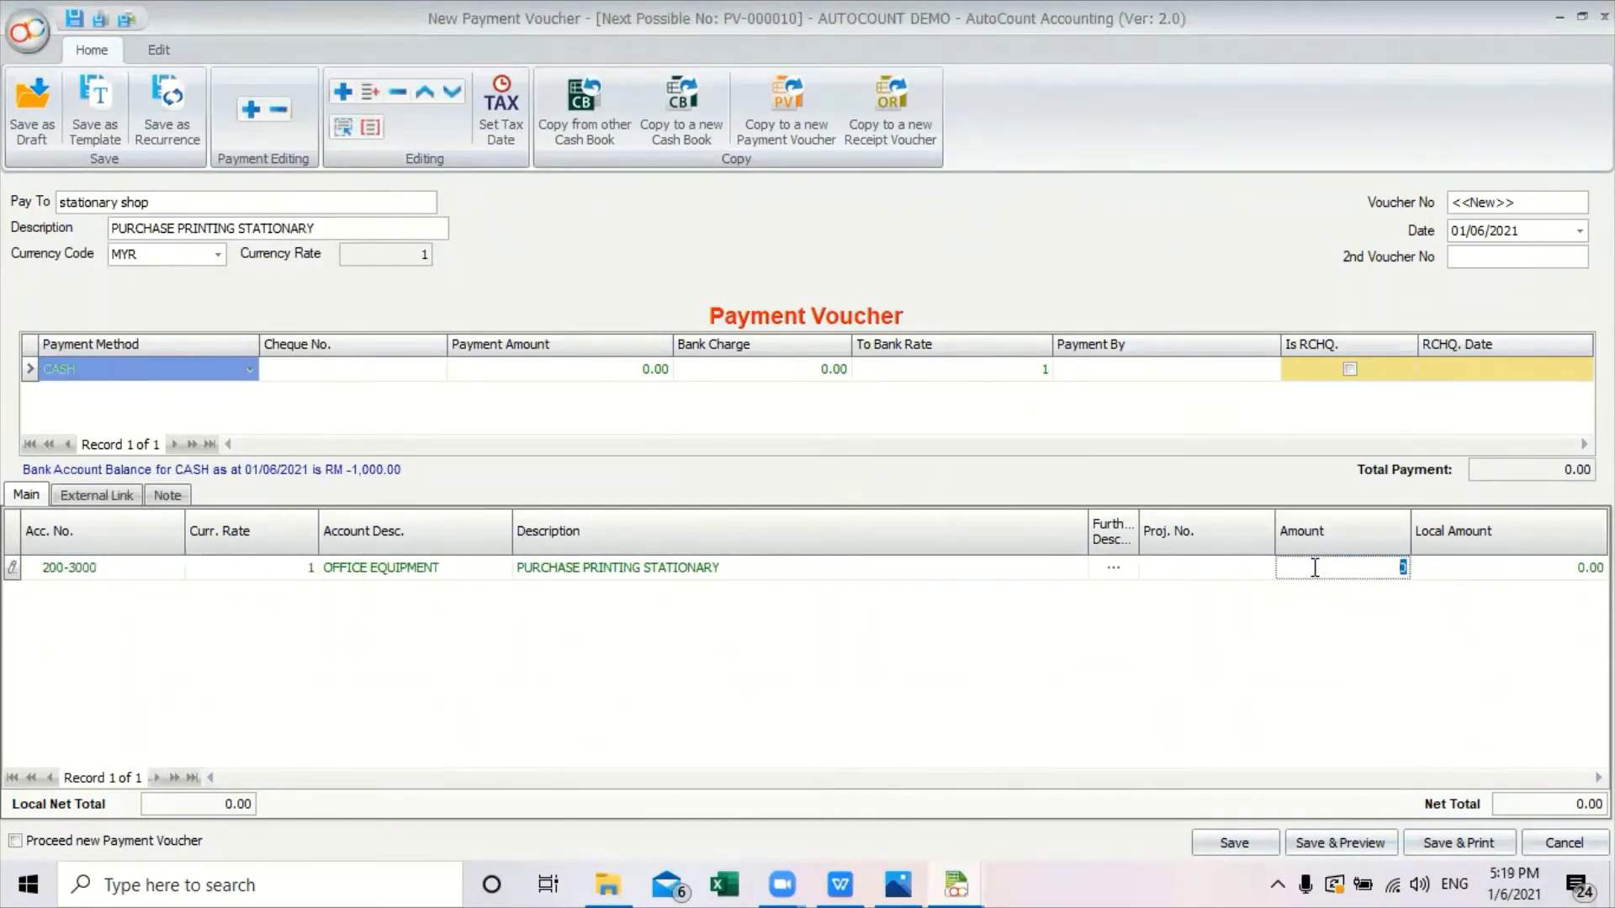
type("1000")
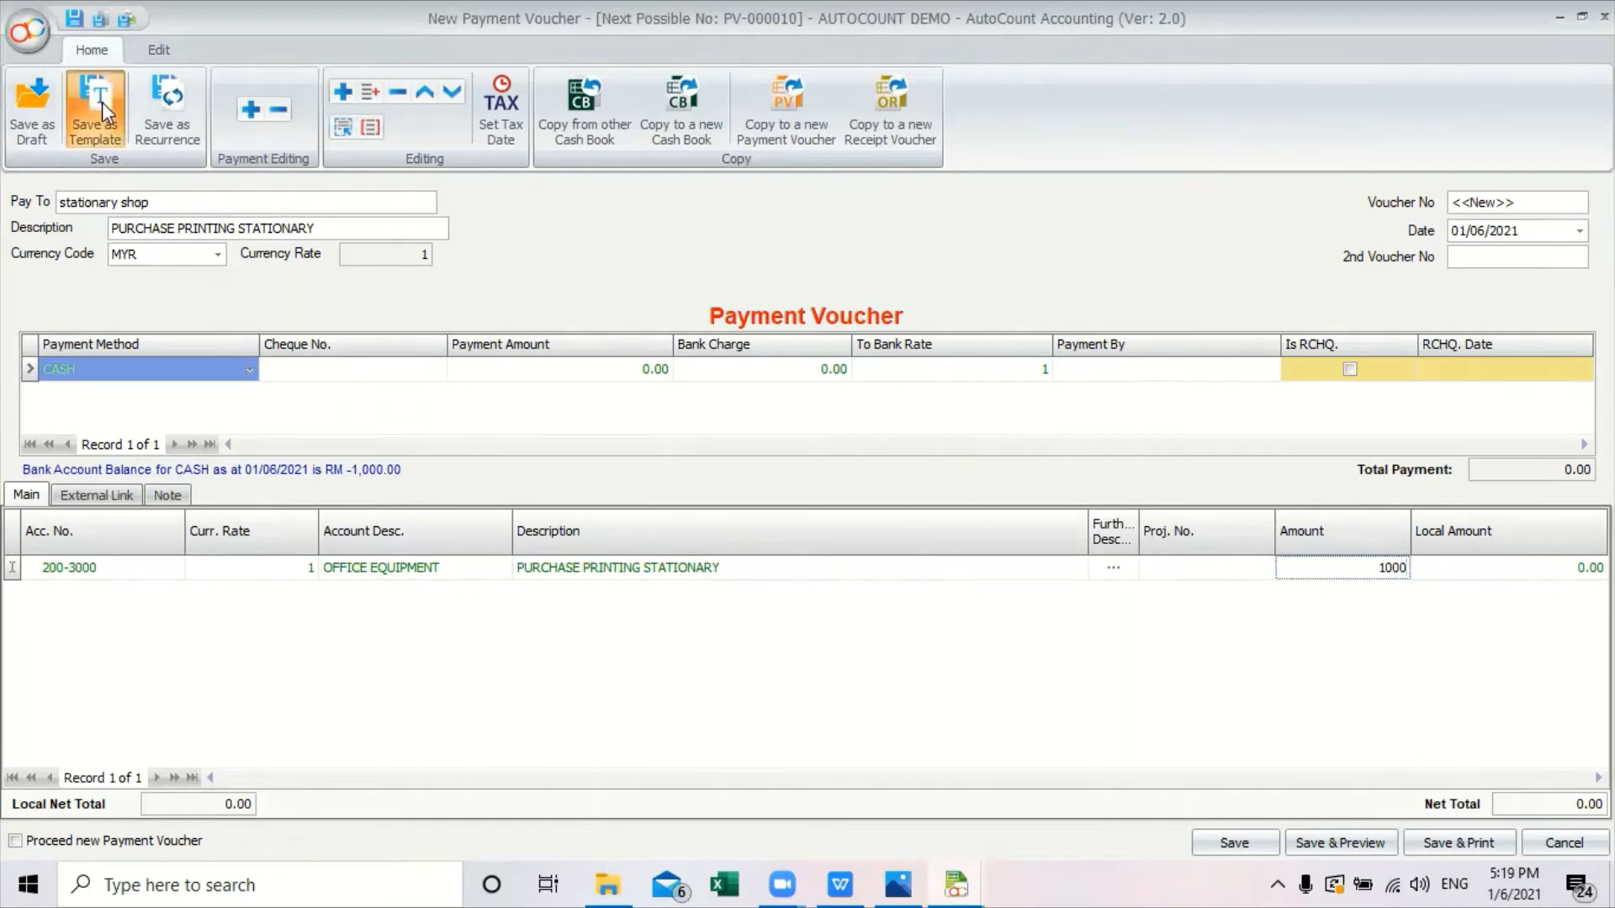
Save the voucher as template 'PURCHASE PRINTING STATIONARY', then save it as PV-000010.
left_click(103, 102)
left_click(802, 616)
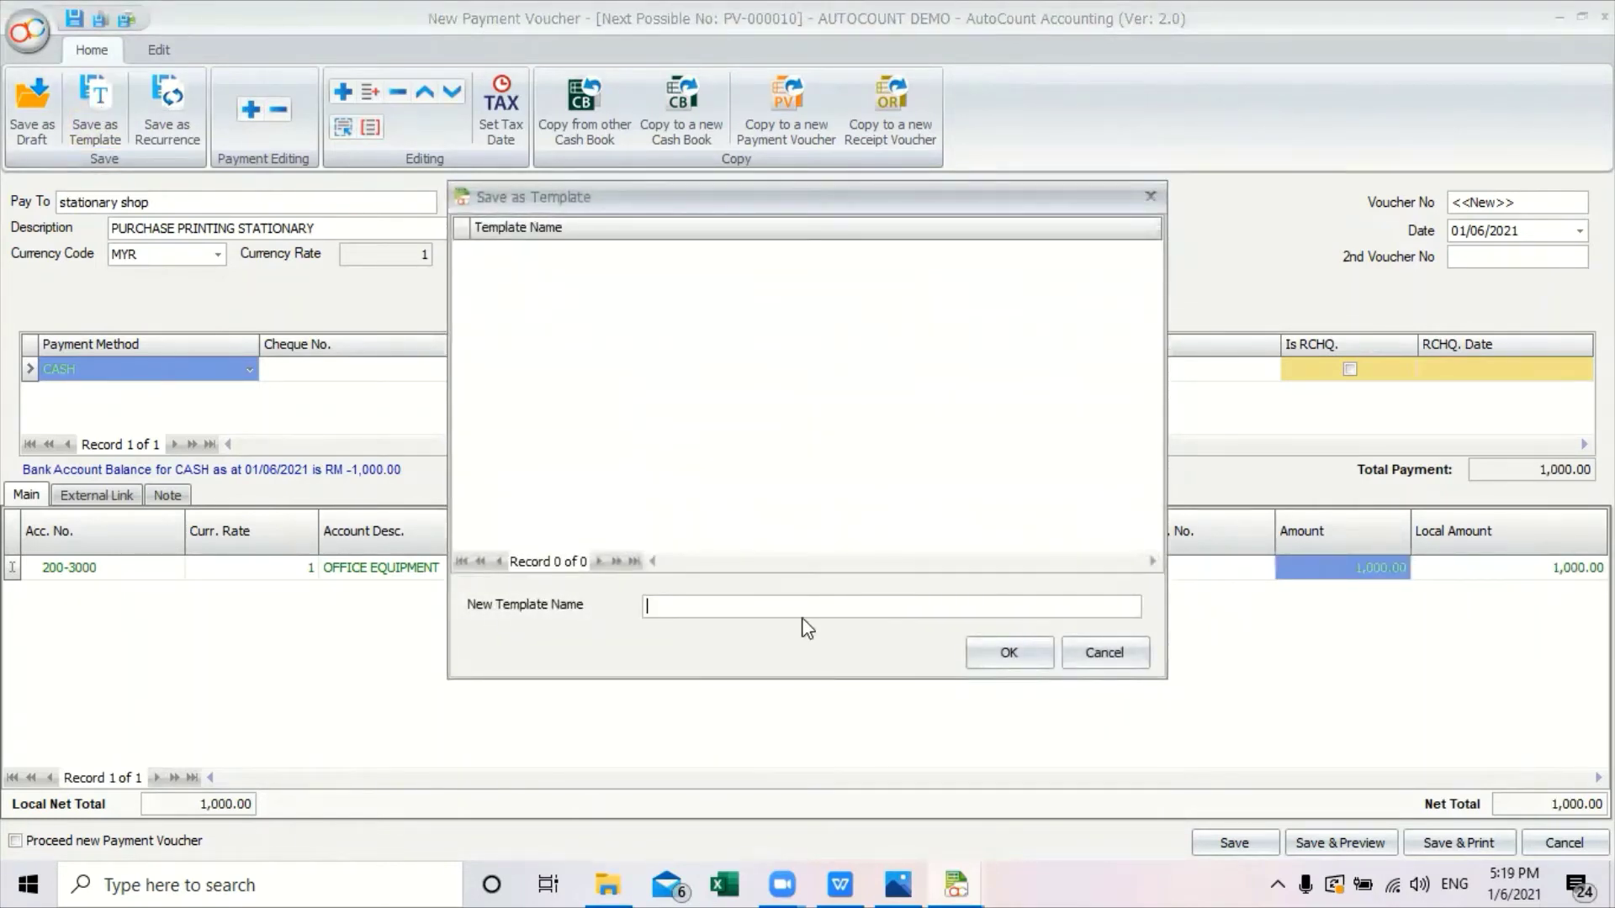
type("PPURCHASE PRINTING STATIONARY")
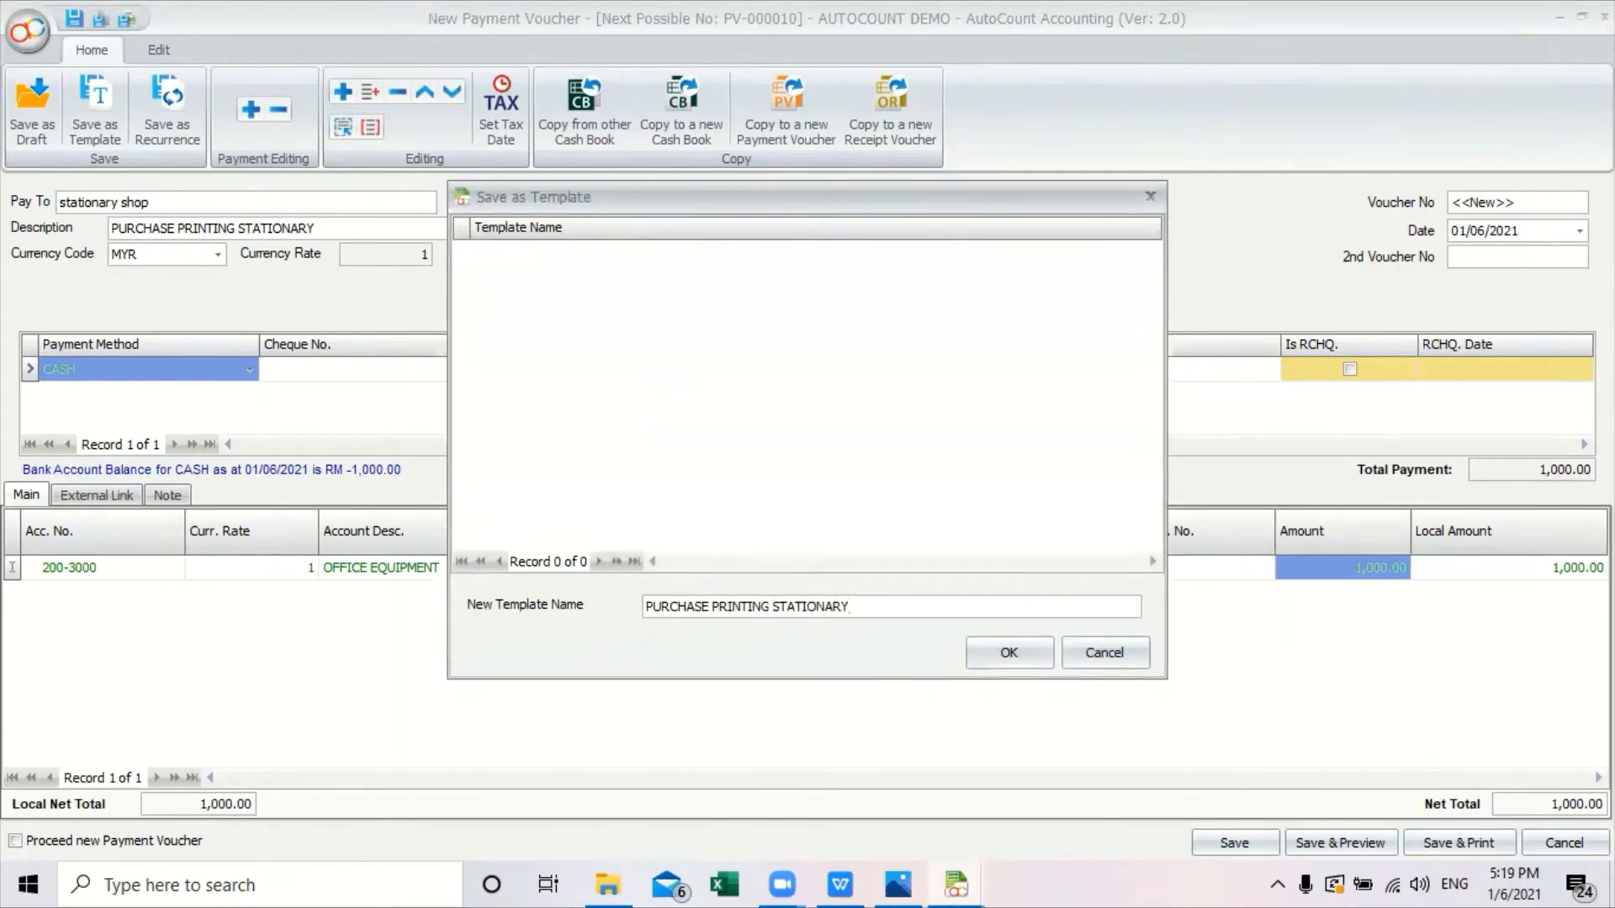
left_click(1010, 655)
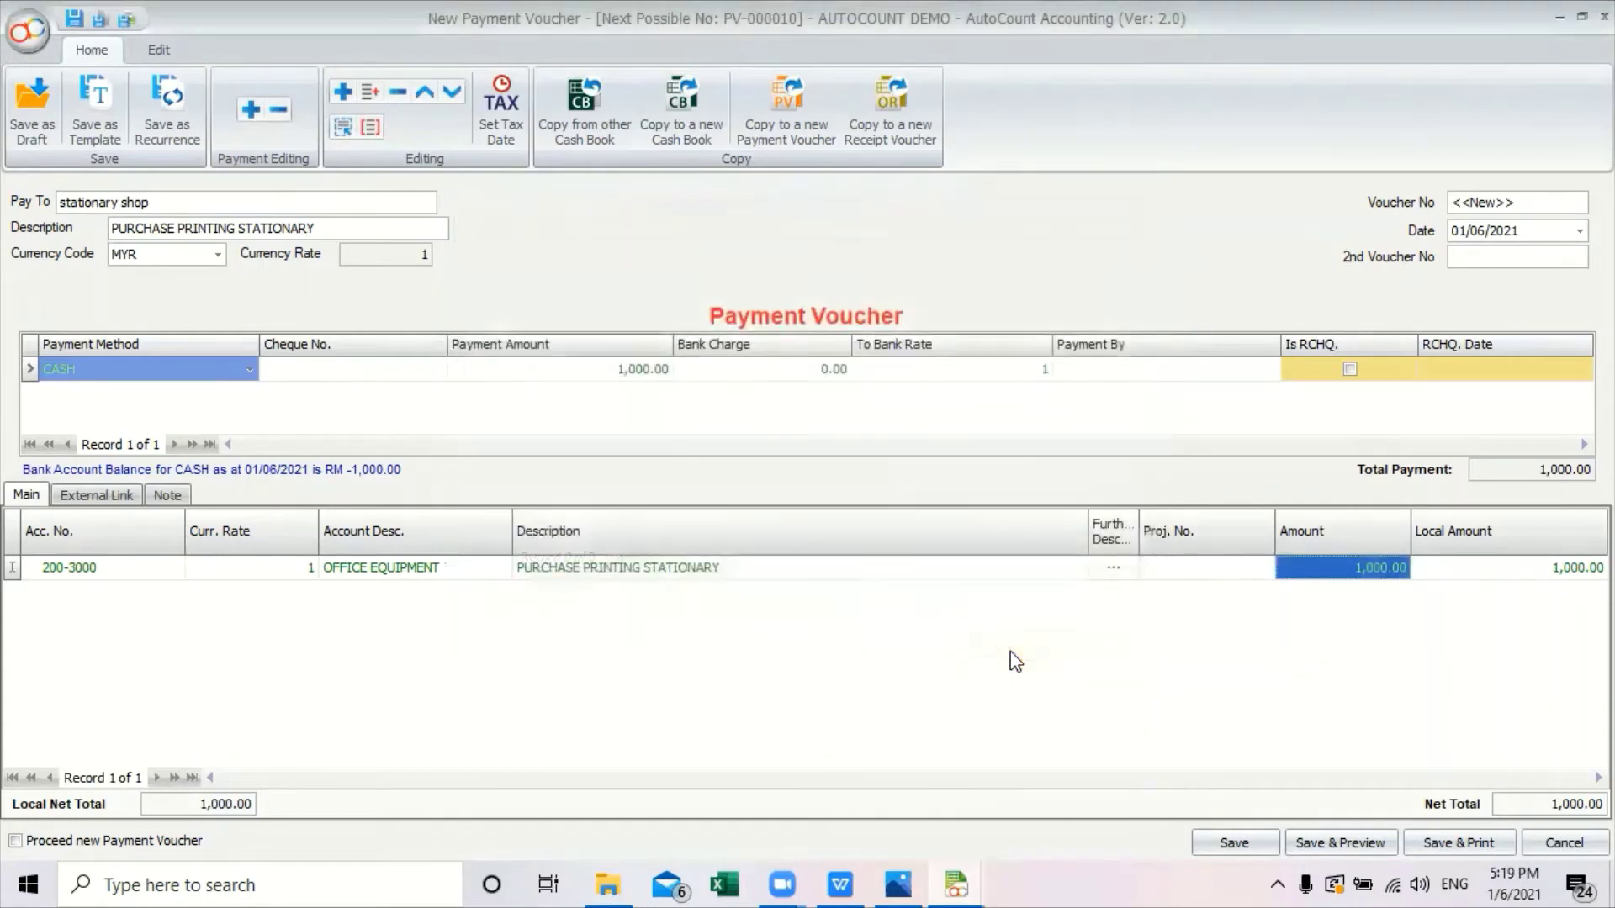
left_click(1234, 842)
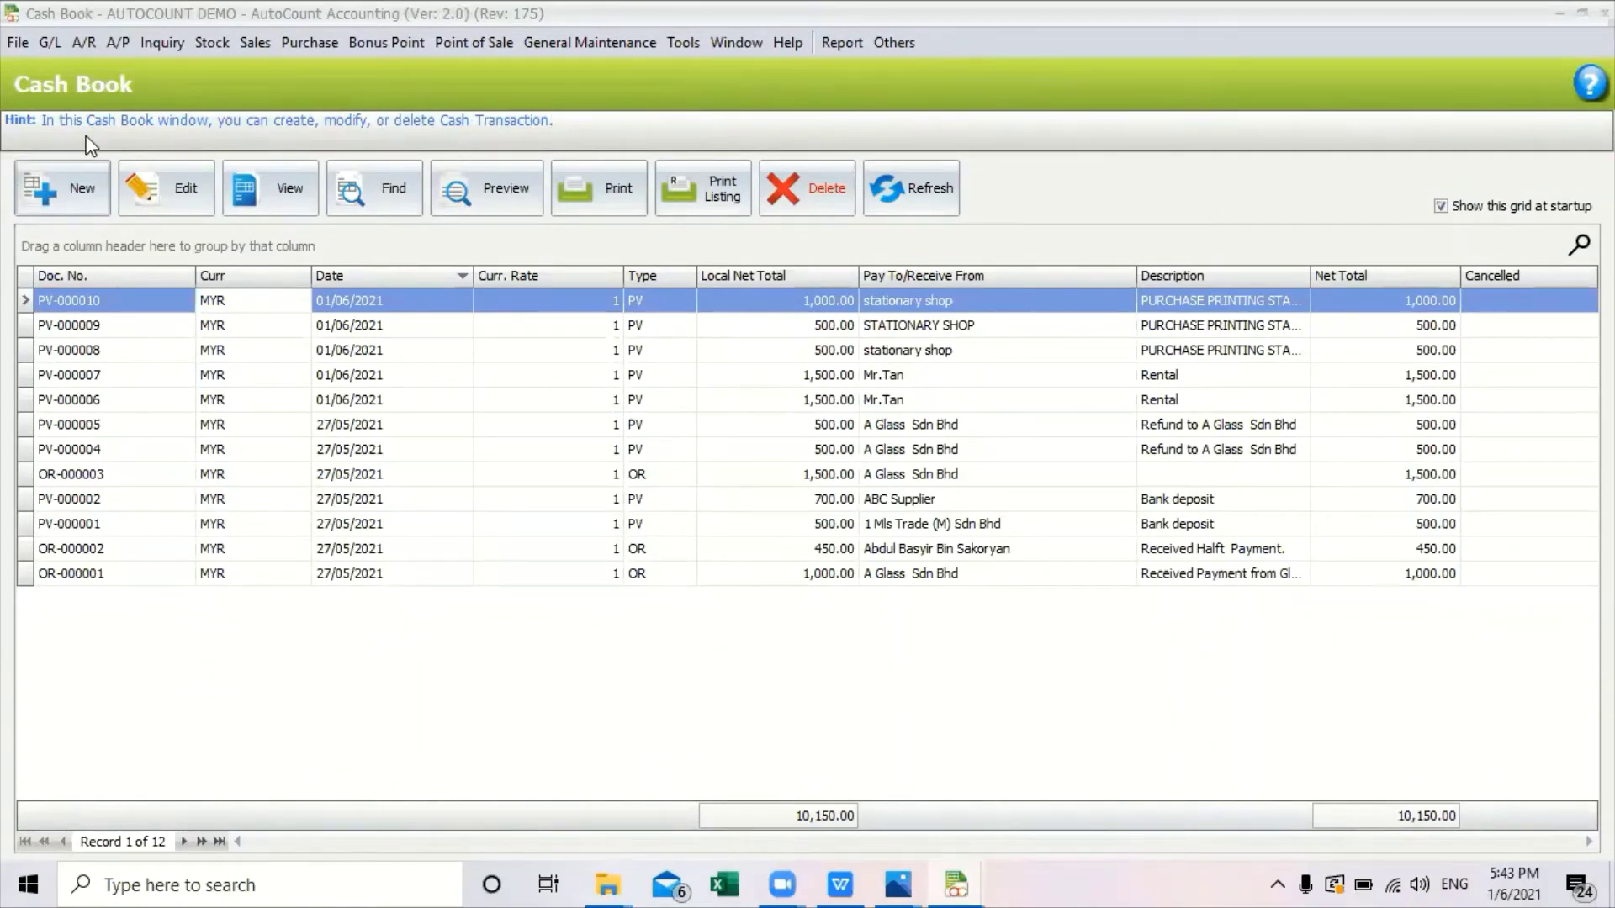
Start a new payment voucher from the PURCHASE PRINTING STATIONARY template, keep CASH, then discard it.
left_click(67, 198)
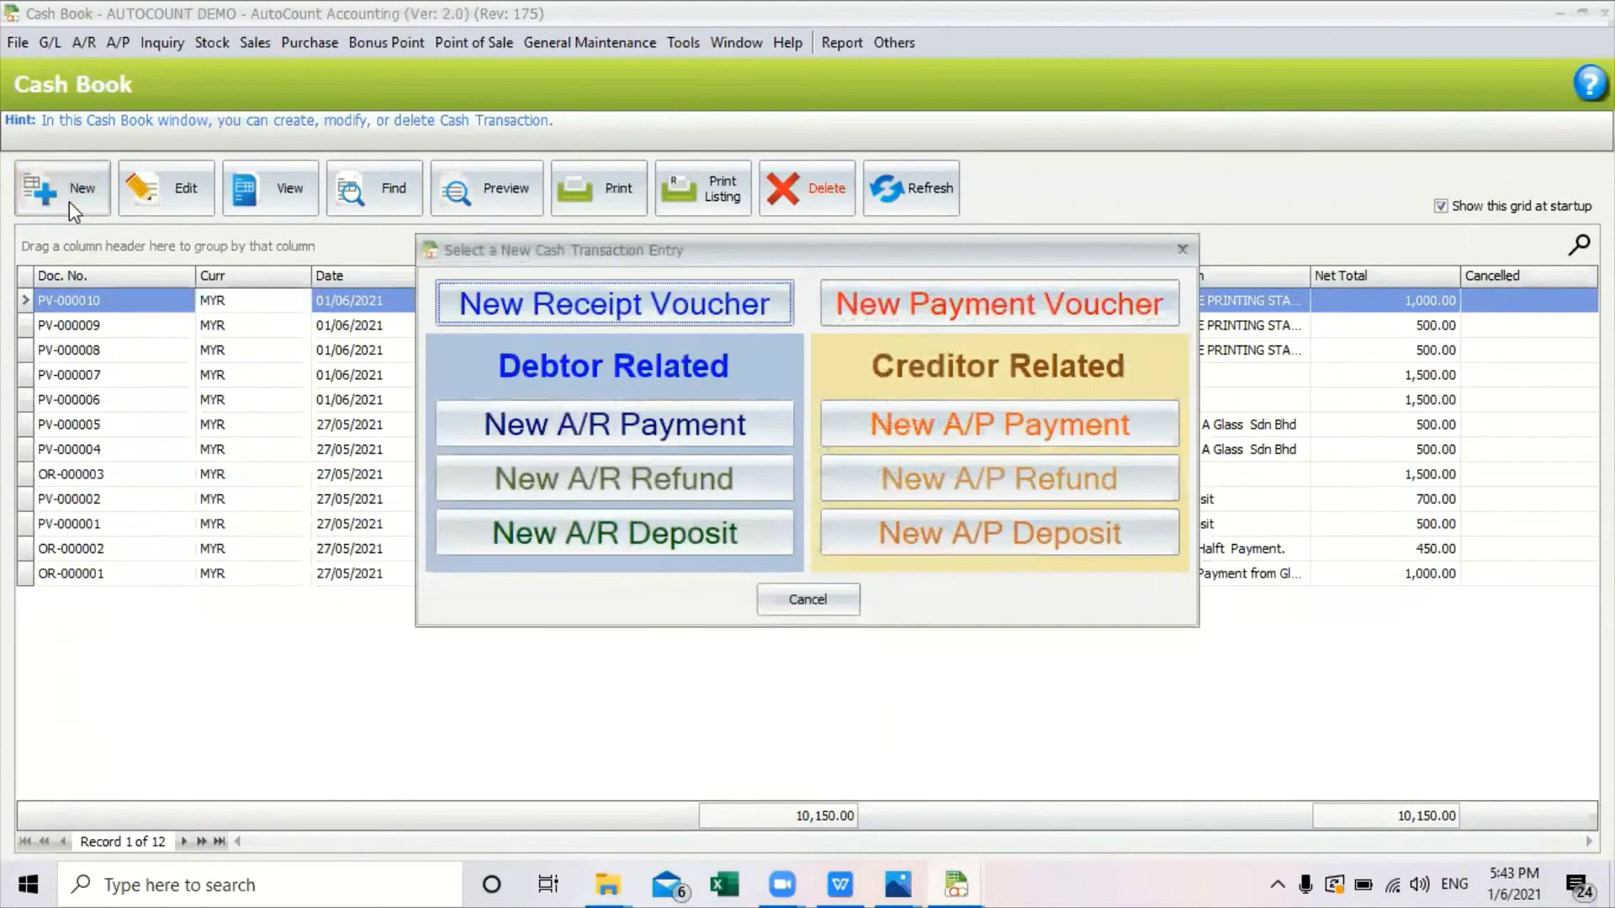
left_click(971, 305)
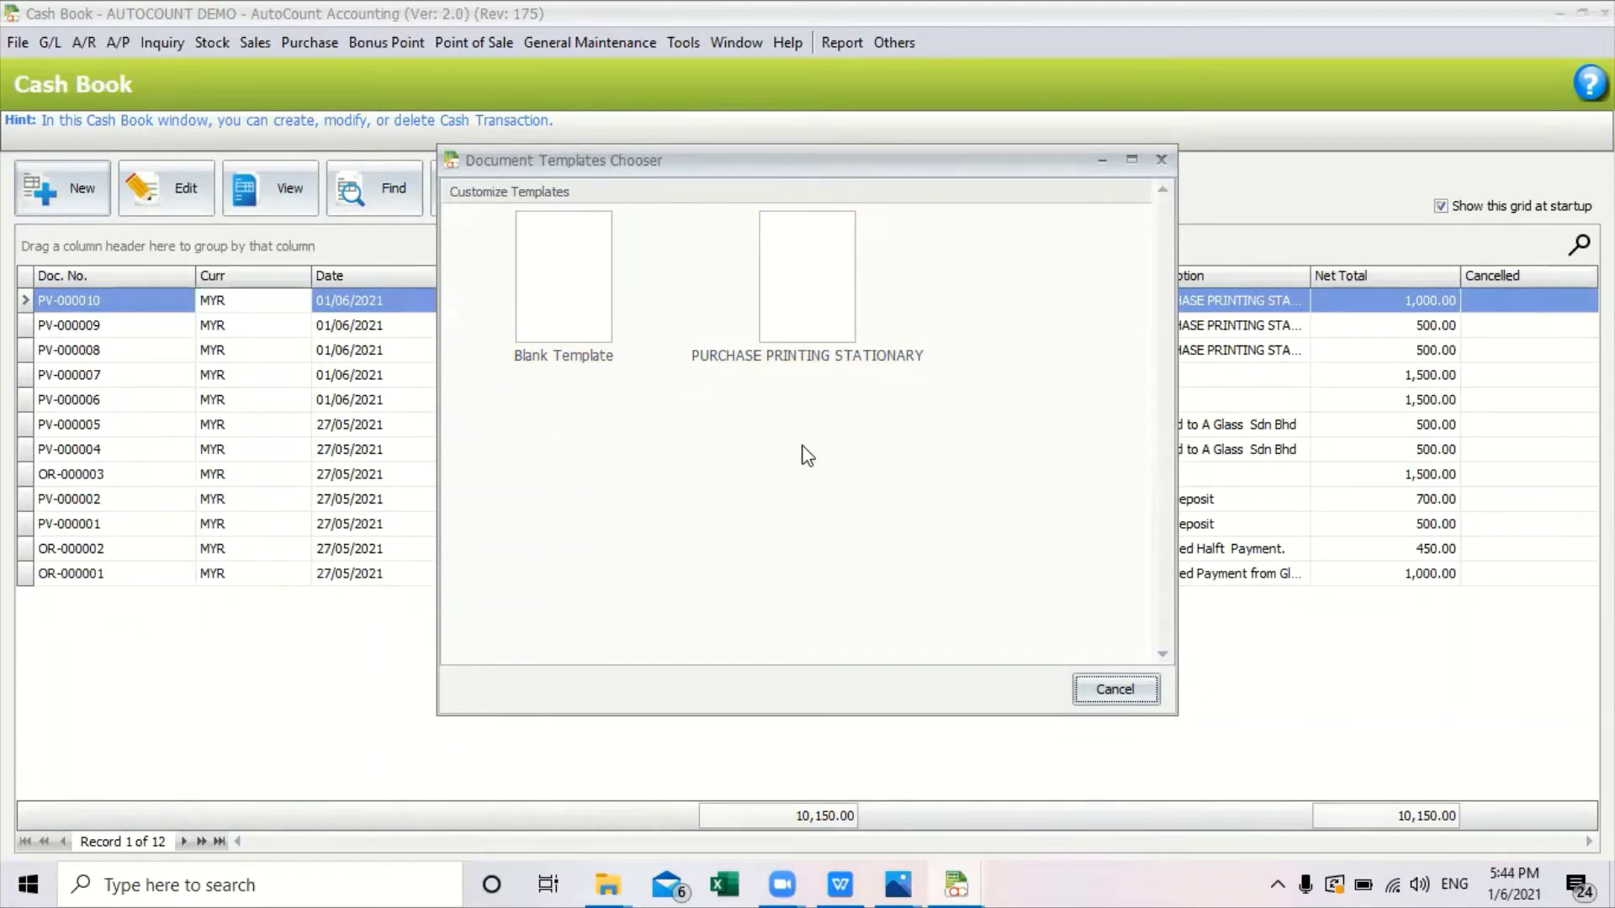
left_click(824, 324)
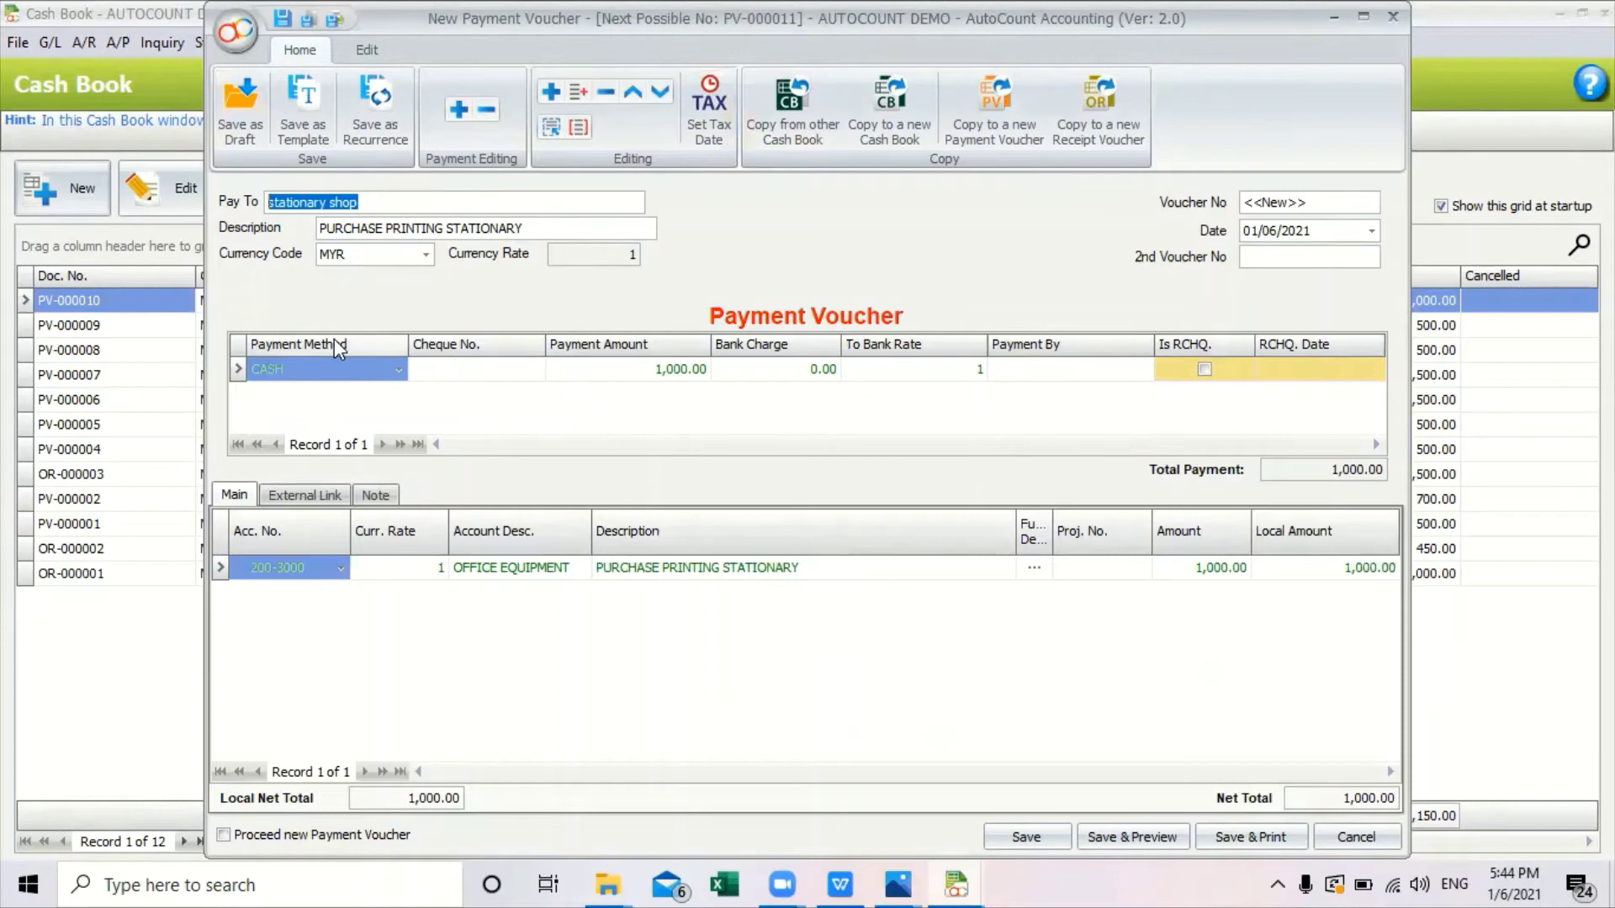
left_click(399, 371)
left_click(401, 374)
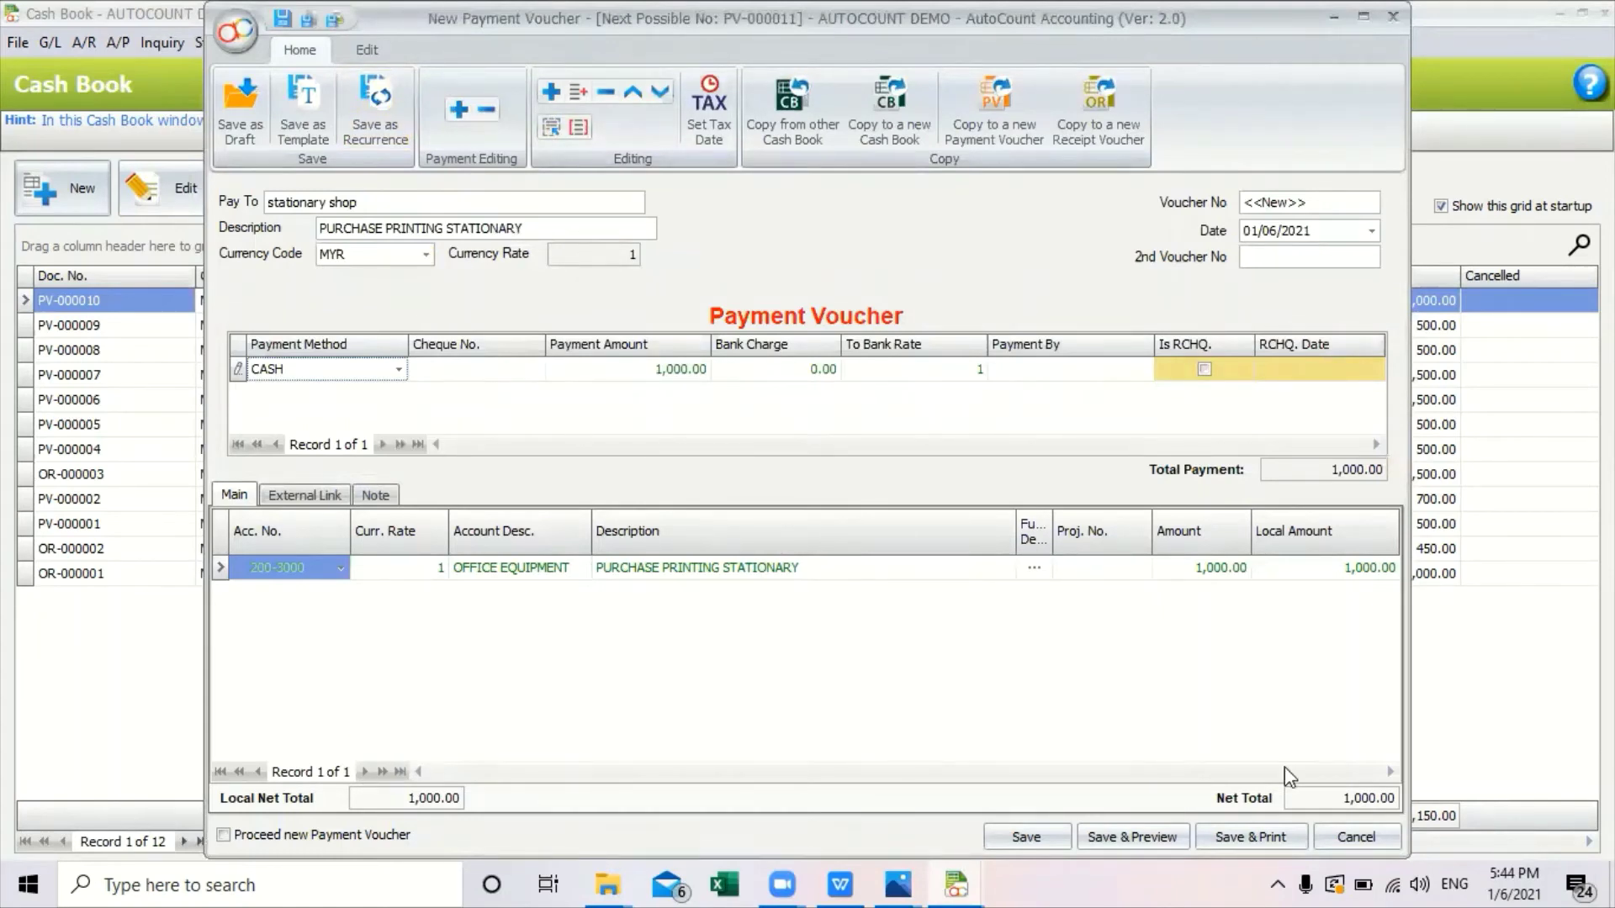
left_click(1317, 846)
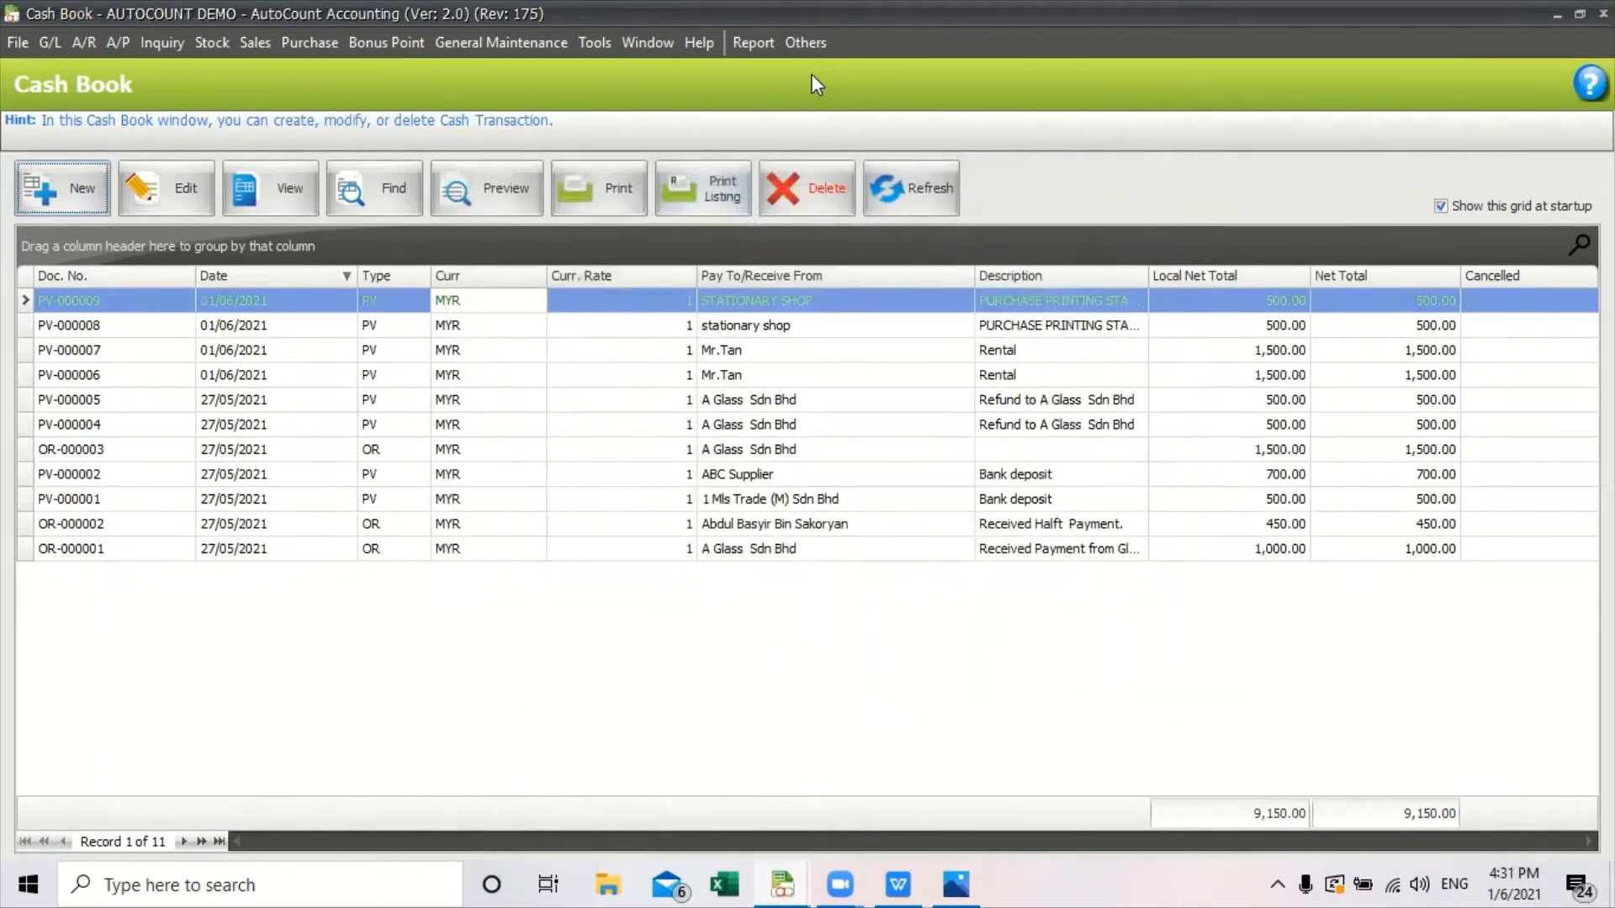
left_click(804, 45)
left_click(1017, 101)
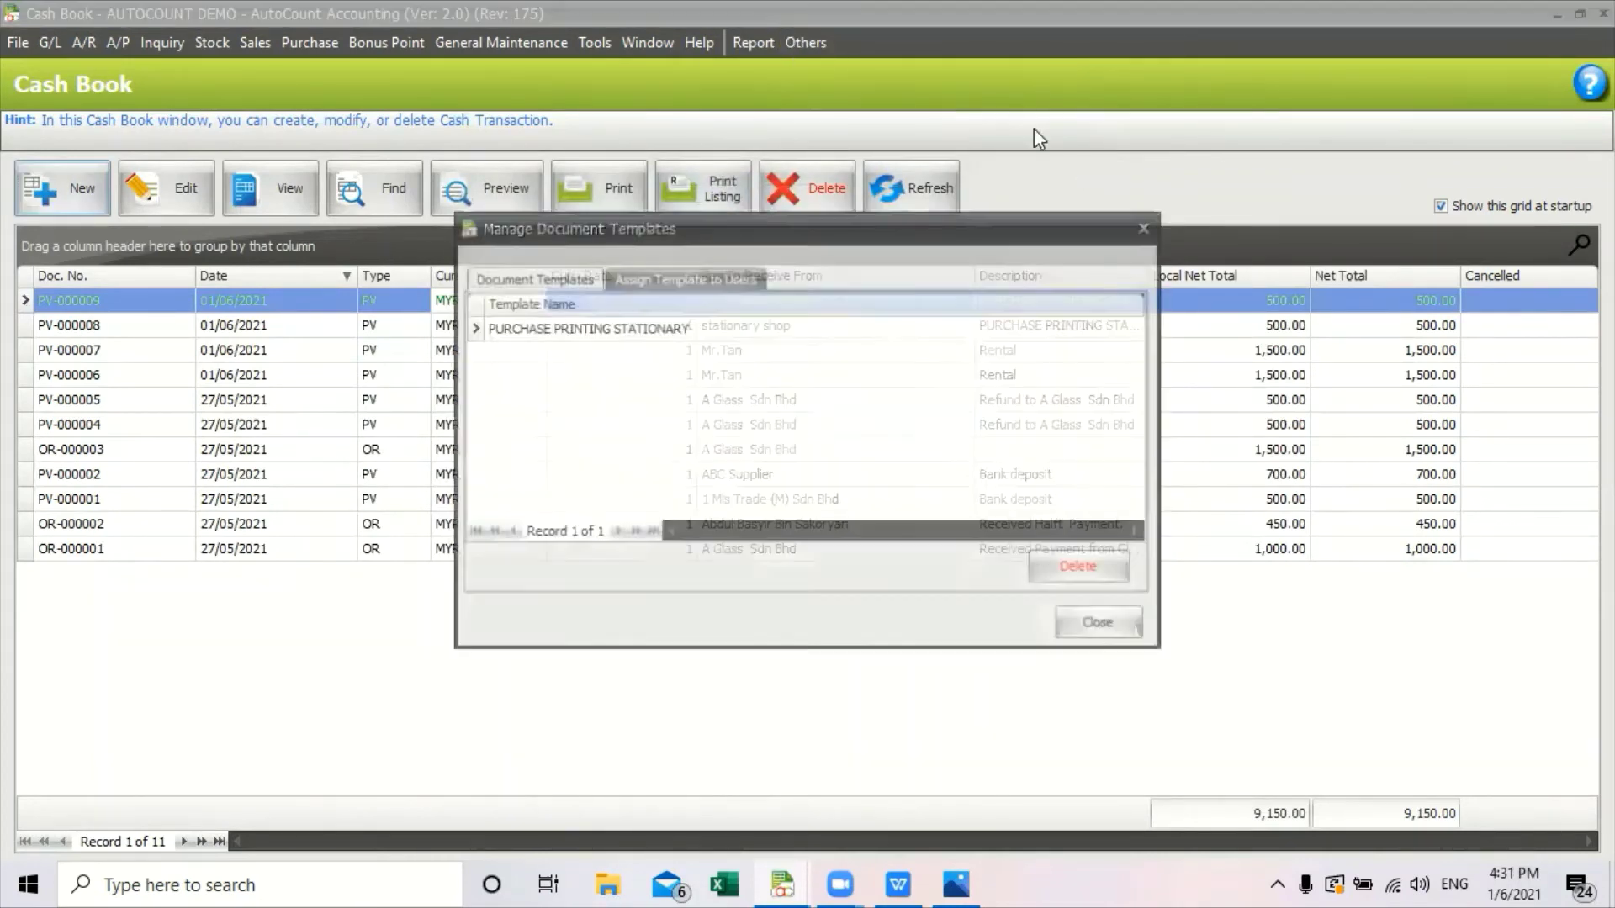
left_click(685, 278)
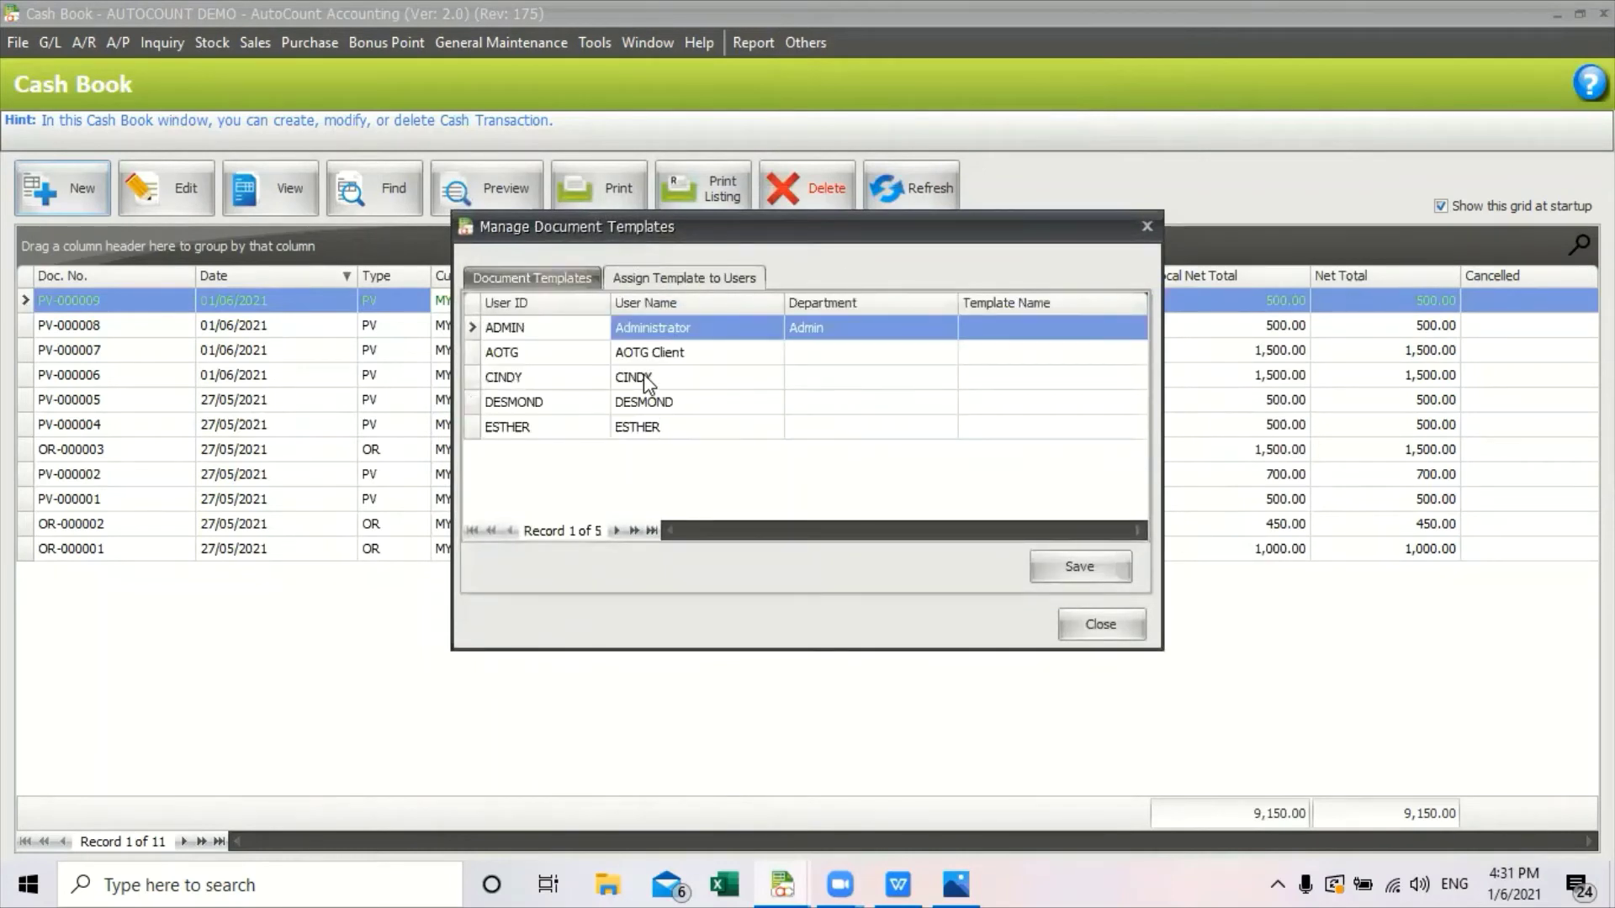
left_click(514, 282)
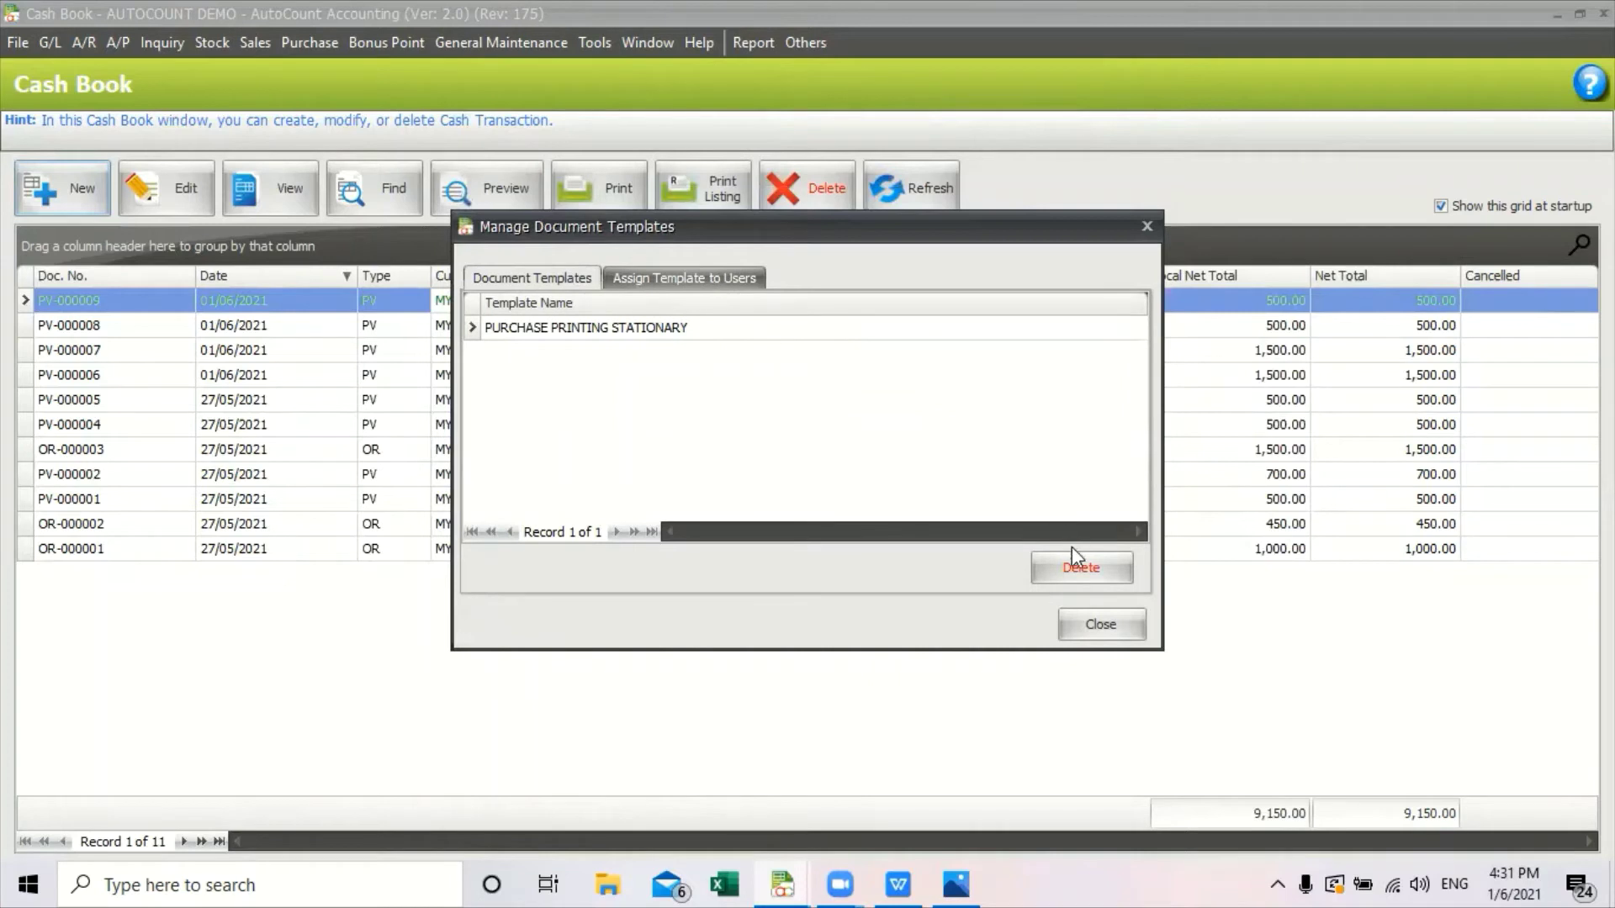
left_click(1122, 622)
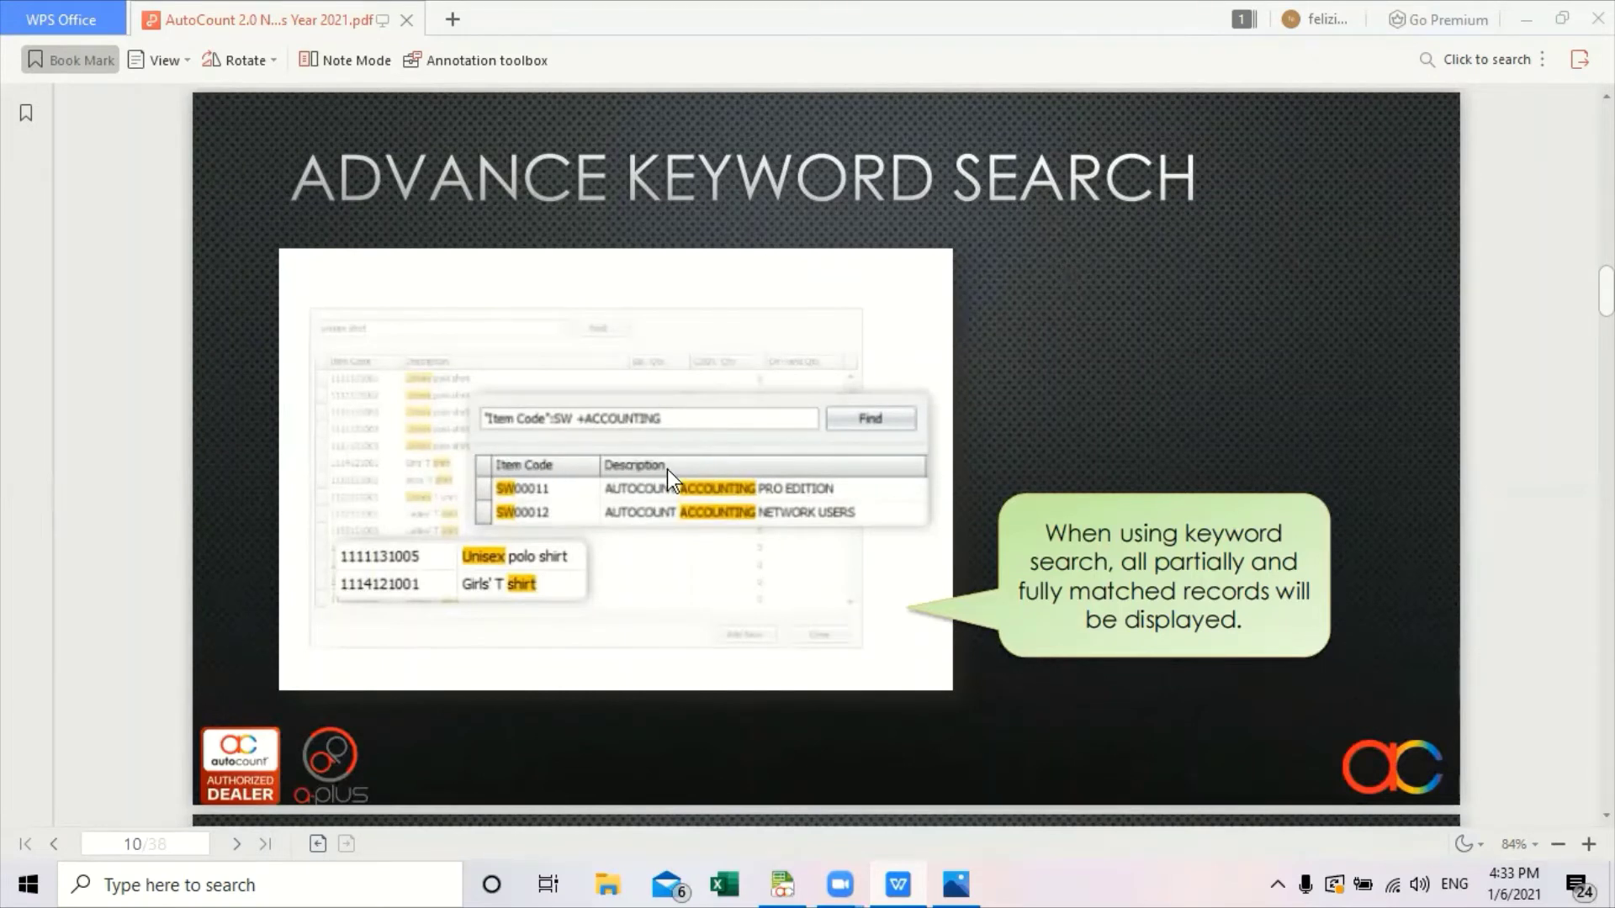
Start a blank-template purchase order with ABC Supplier as creditor.
mouse_move(782, 883)
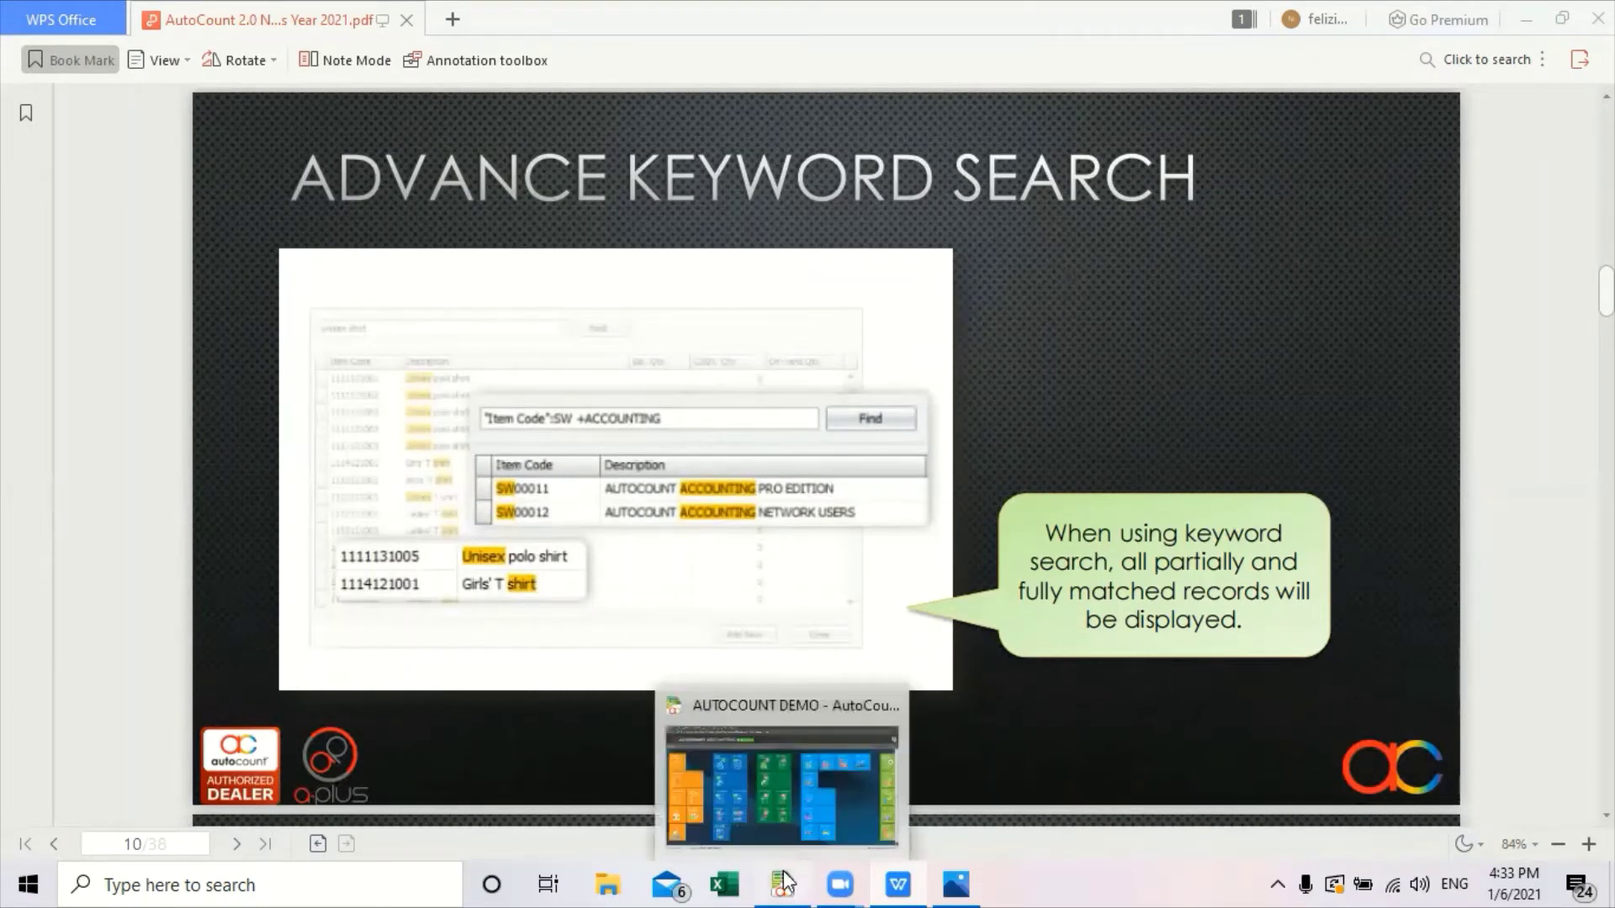
left_click(810, 786)
left_click(310, 42)
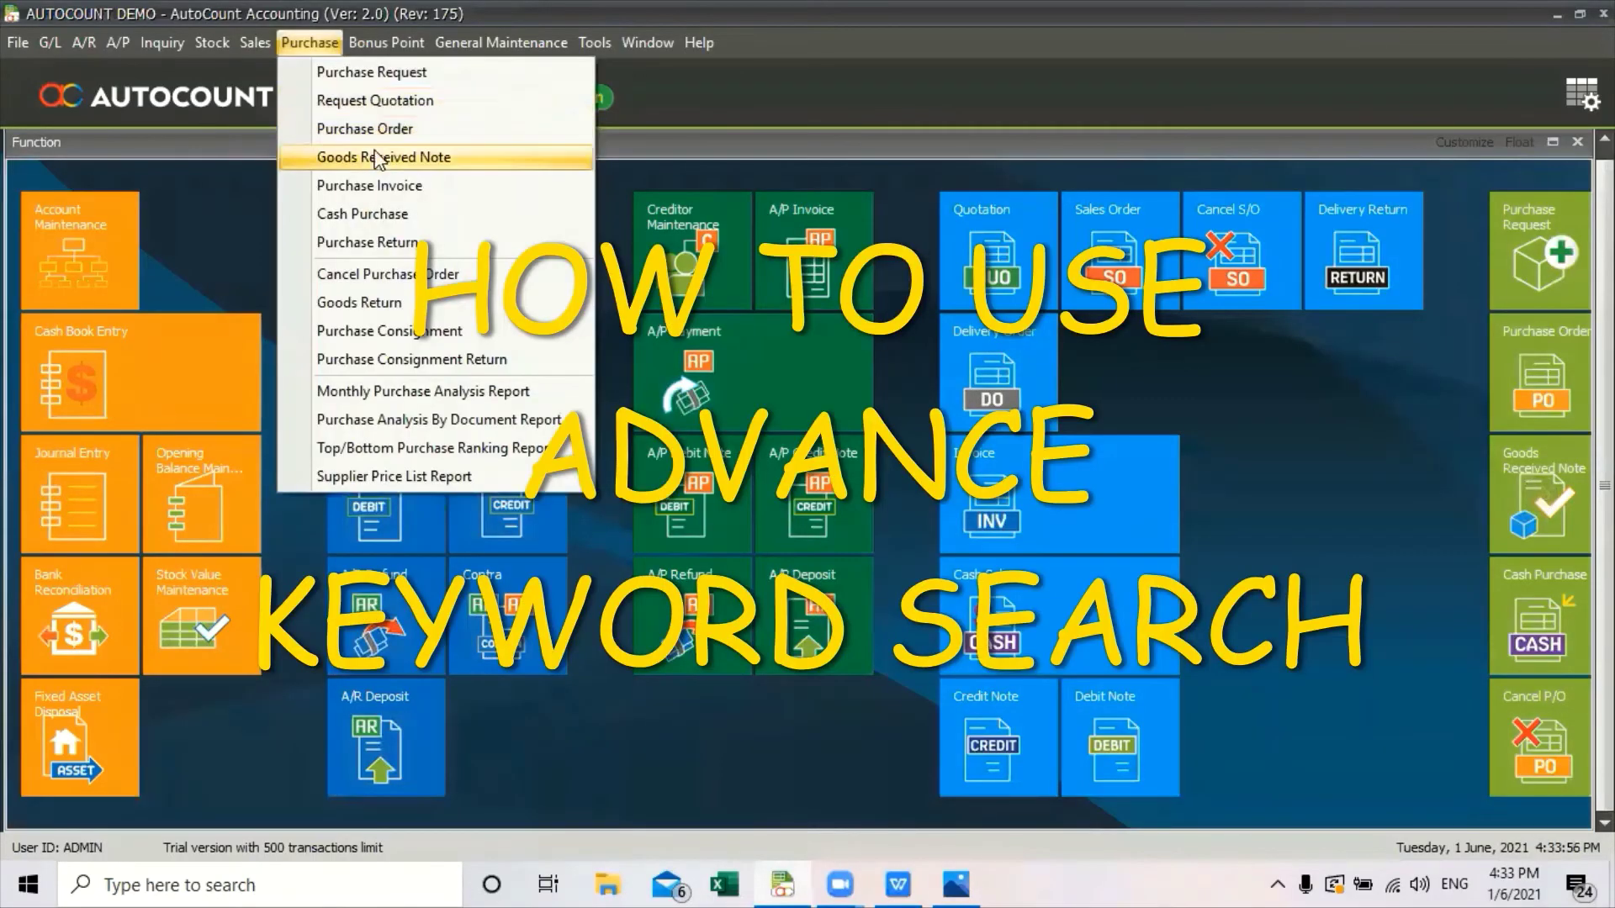
left_click(374, 129)
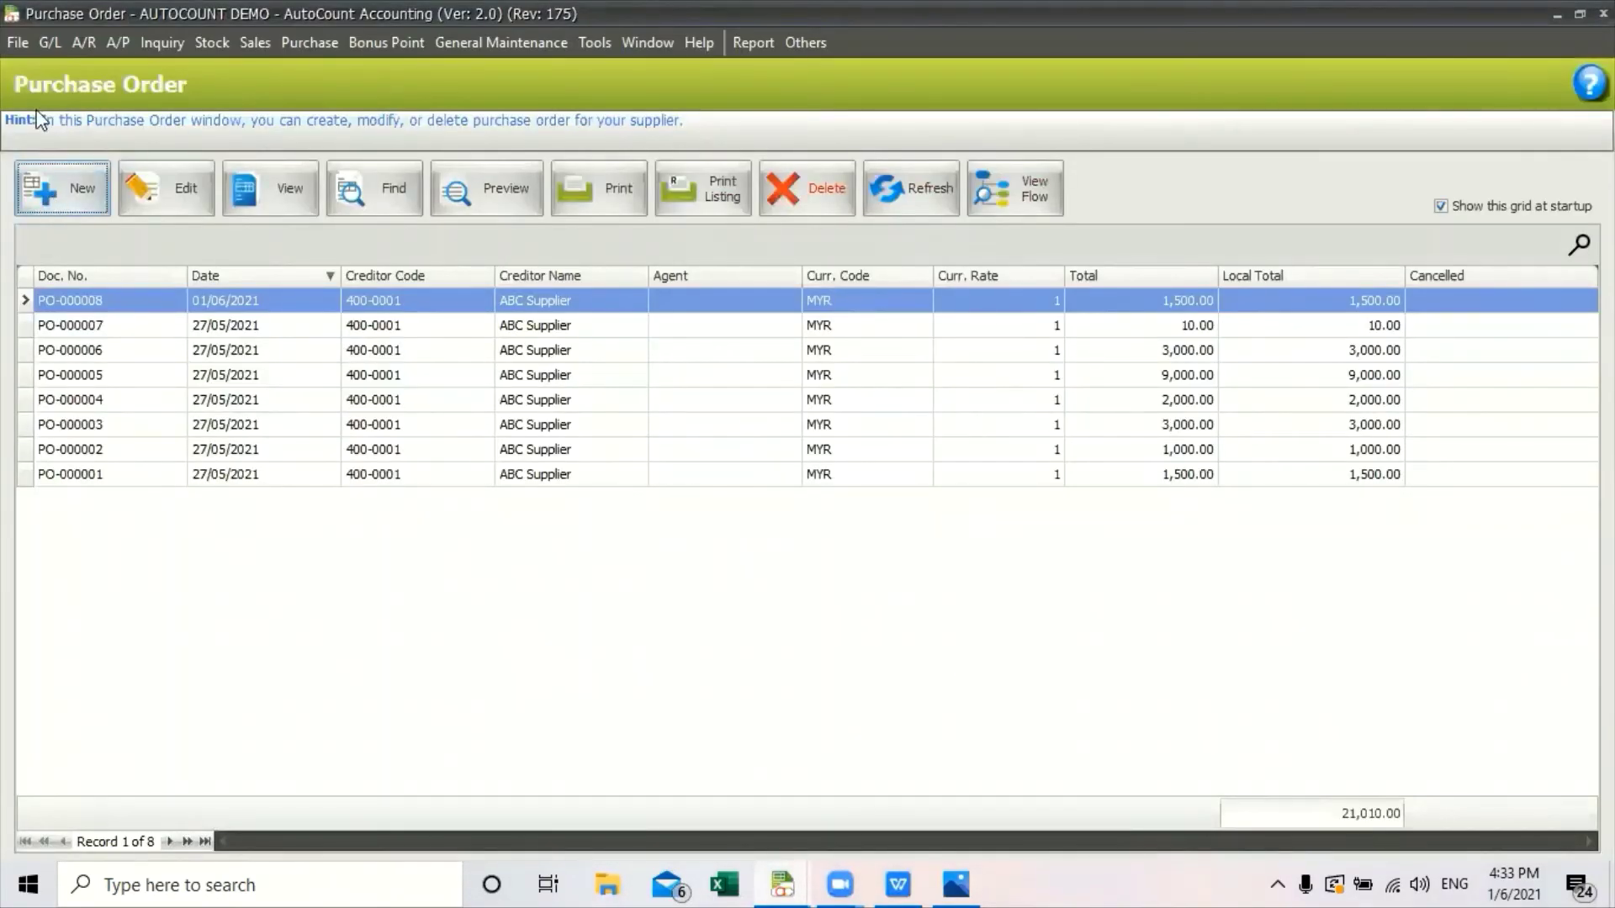
left_click(63, 188)
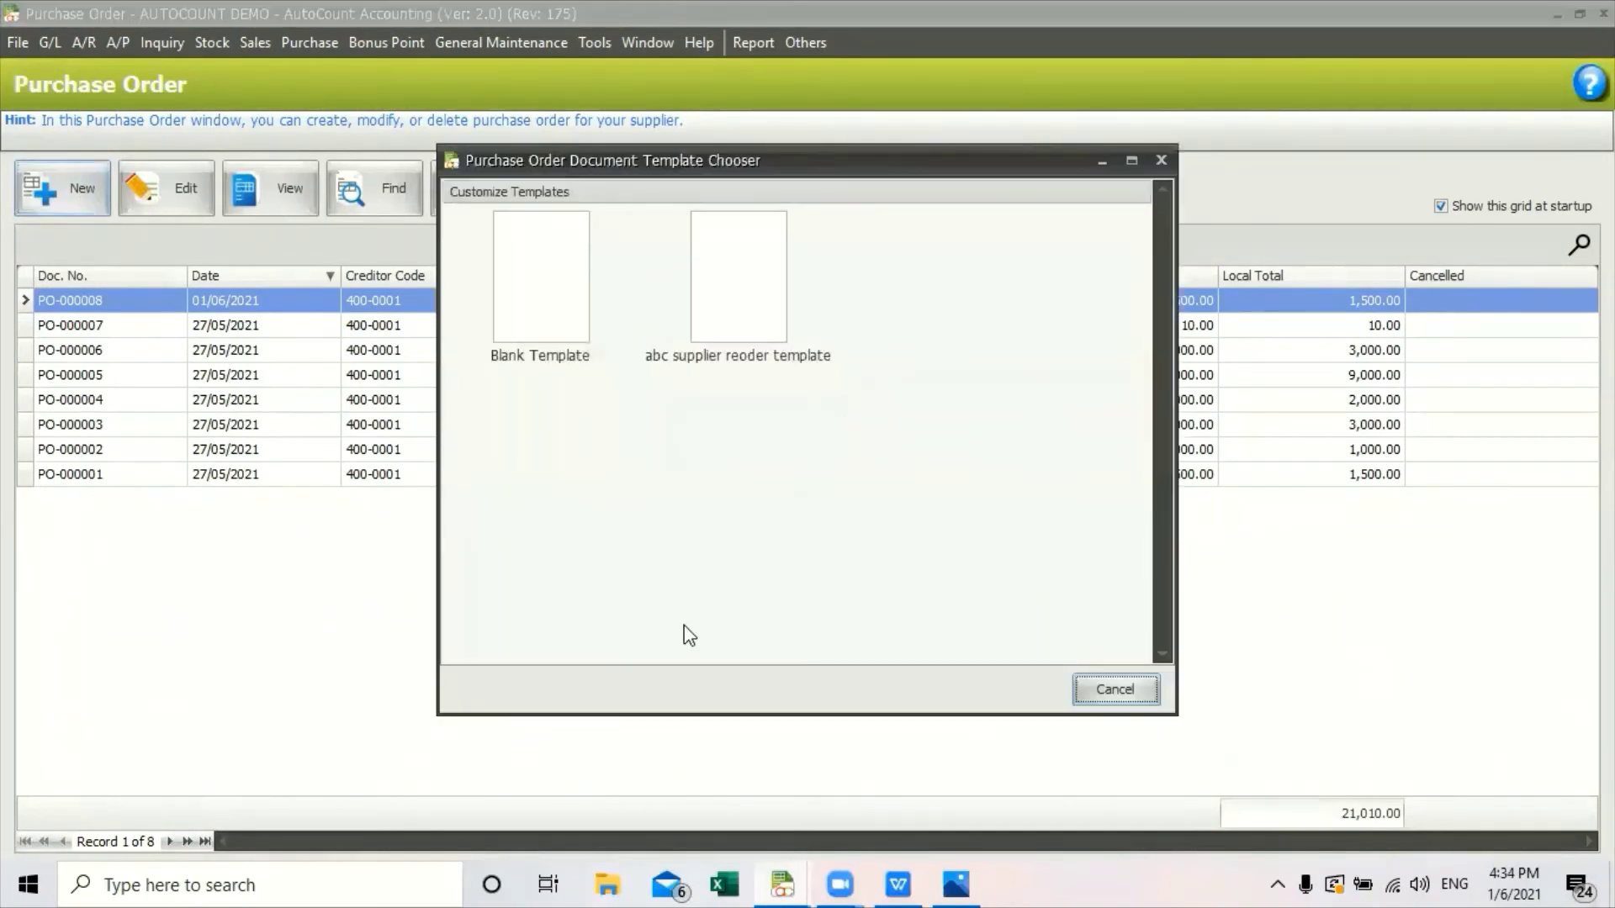
double_click(544, 288)
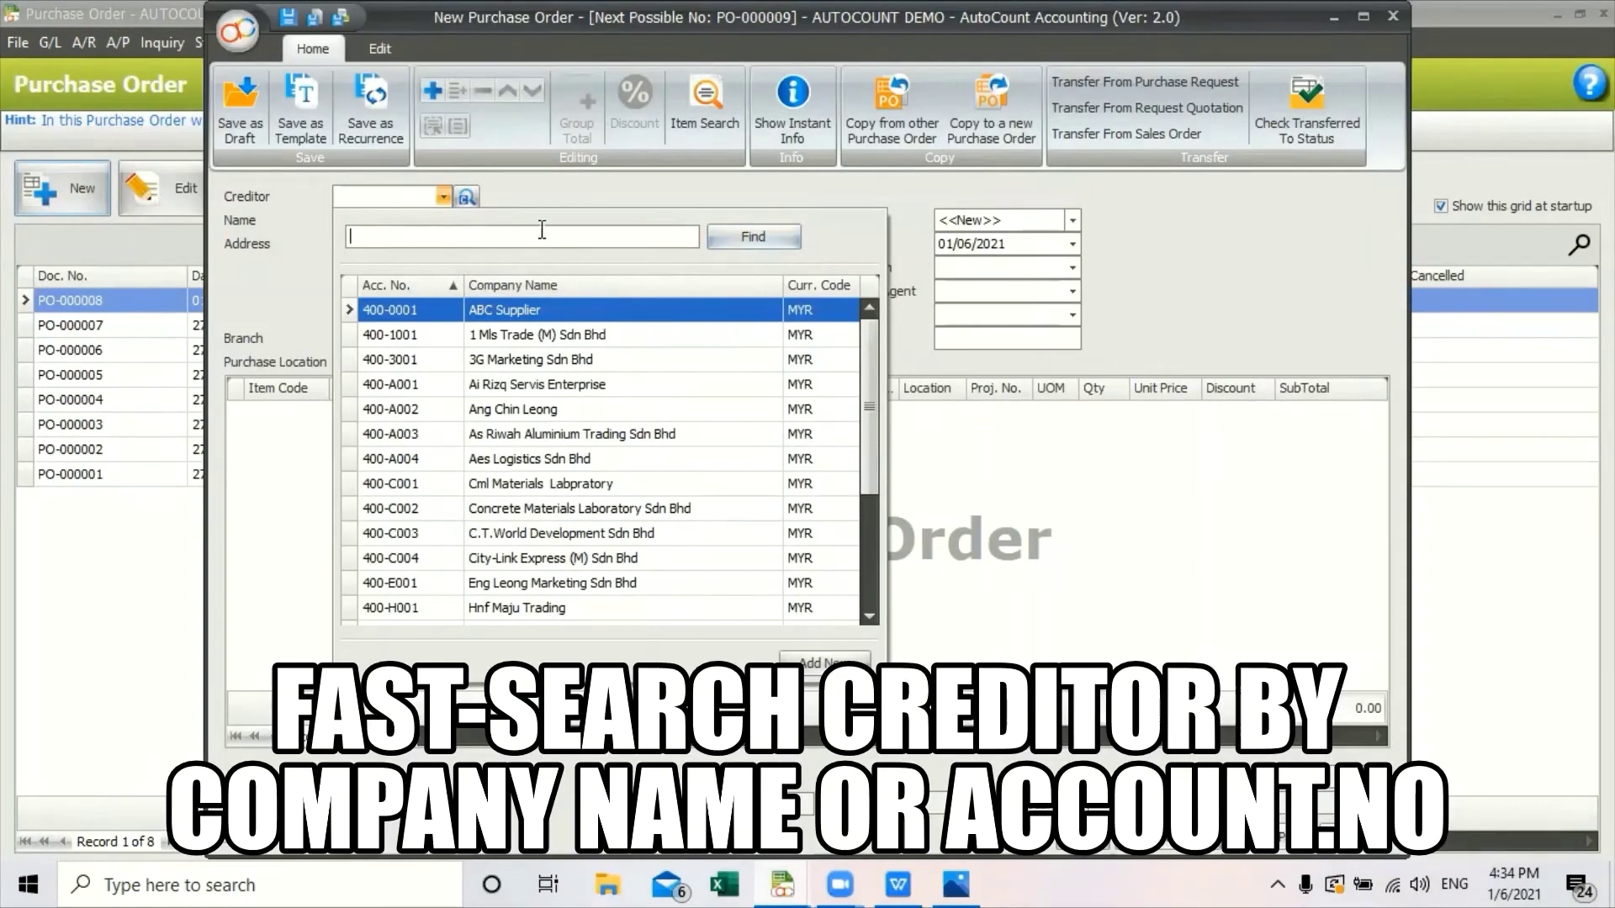
left_click(368, 237)
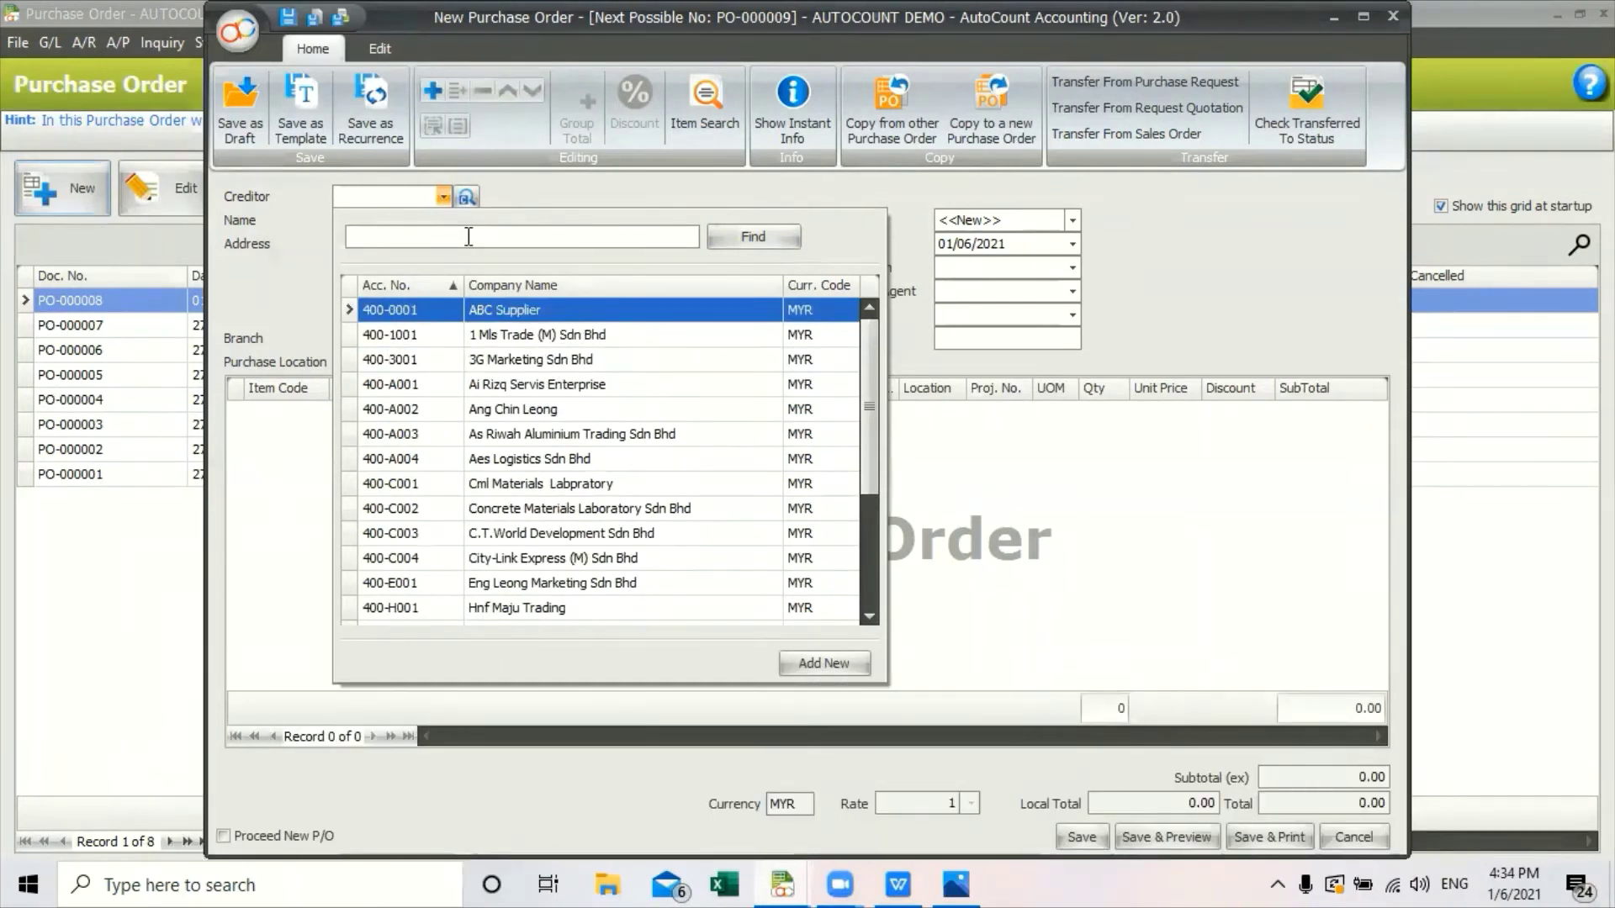
type("ABC")
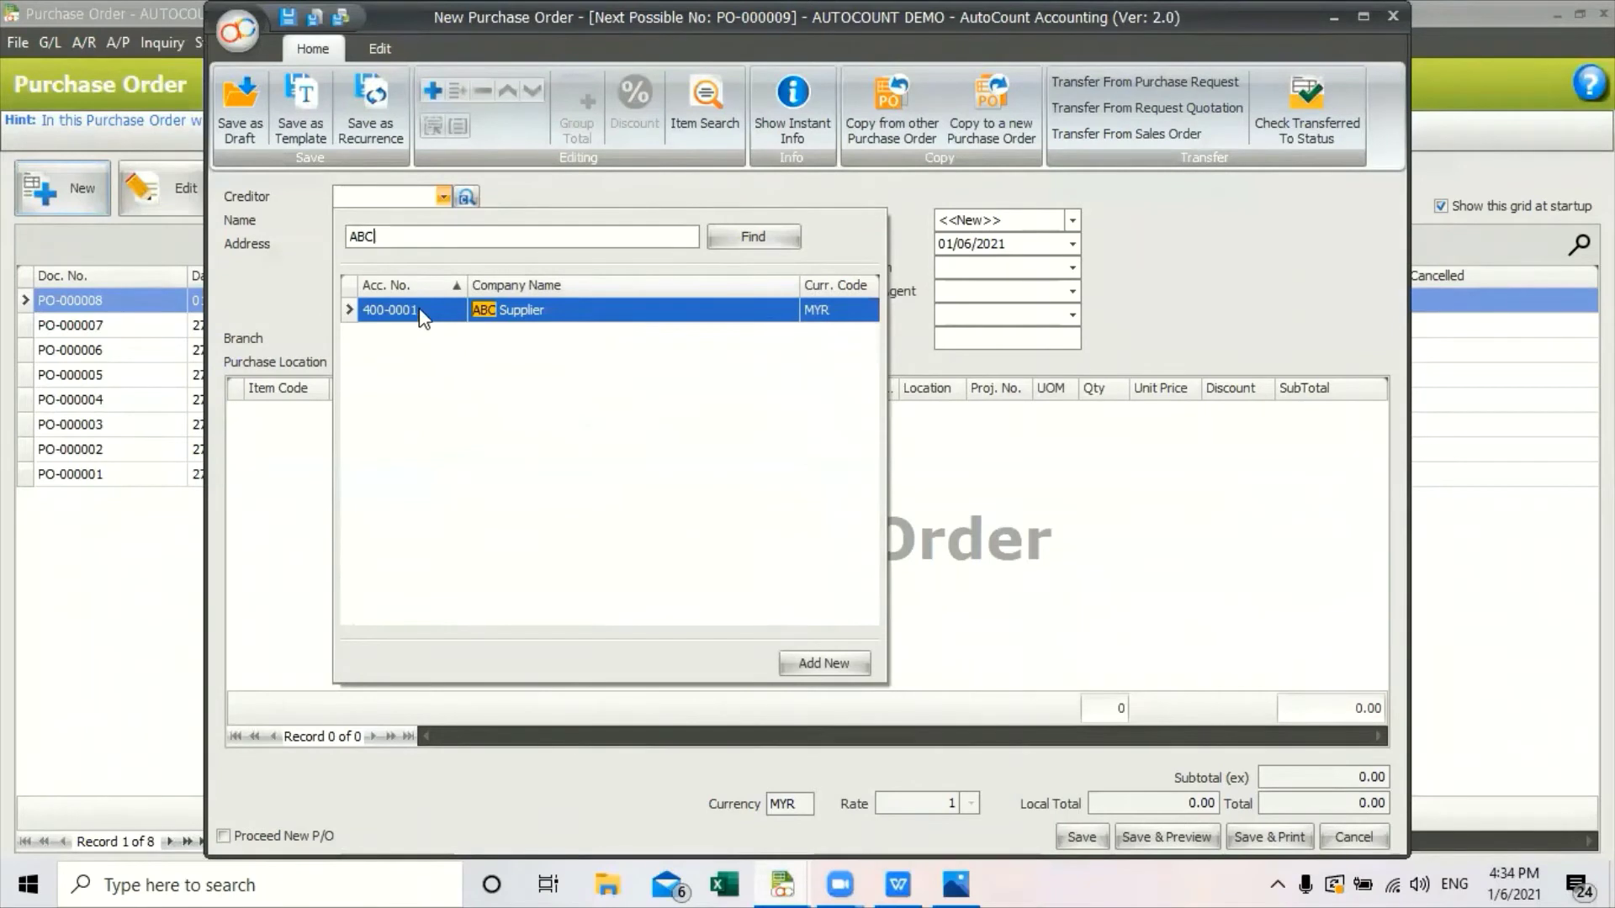
double_click(425, 311)
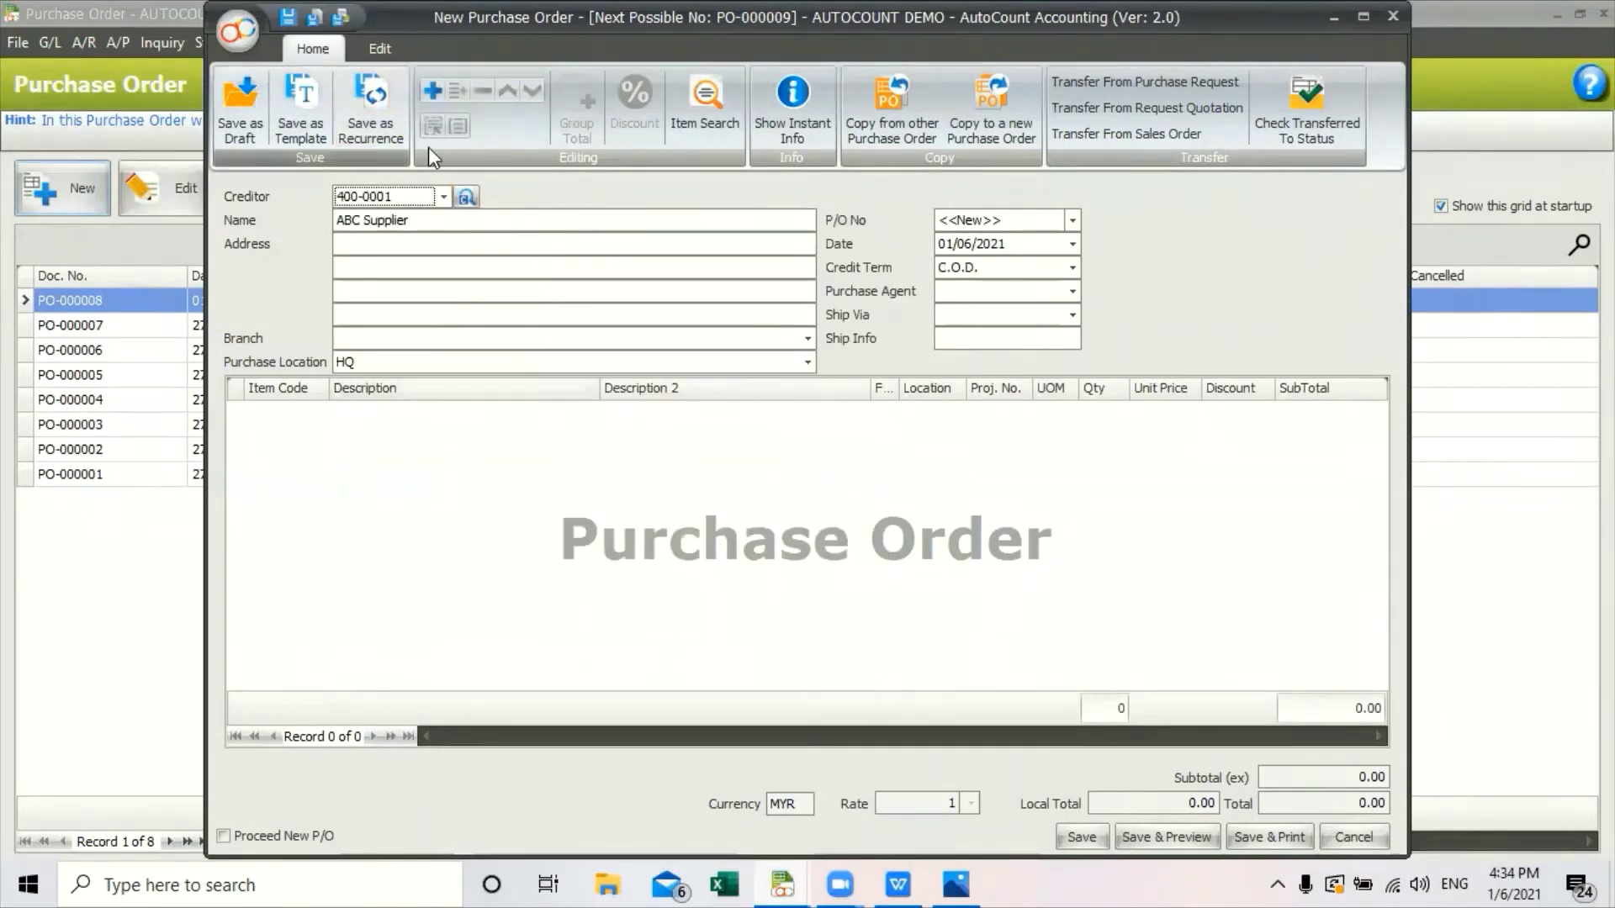
Add item 00006 Product C as the first order line.
left_click(432, 90)
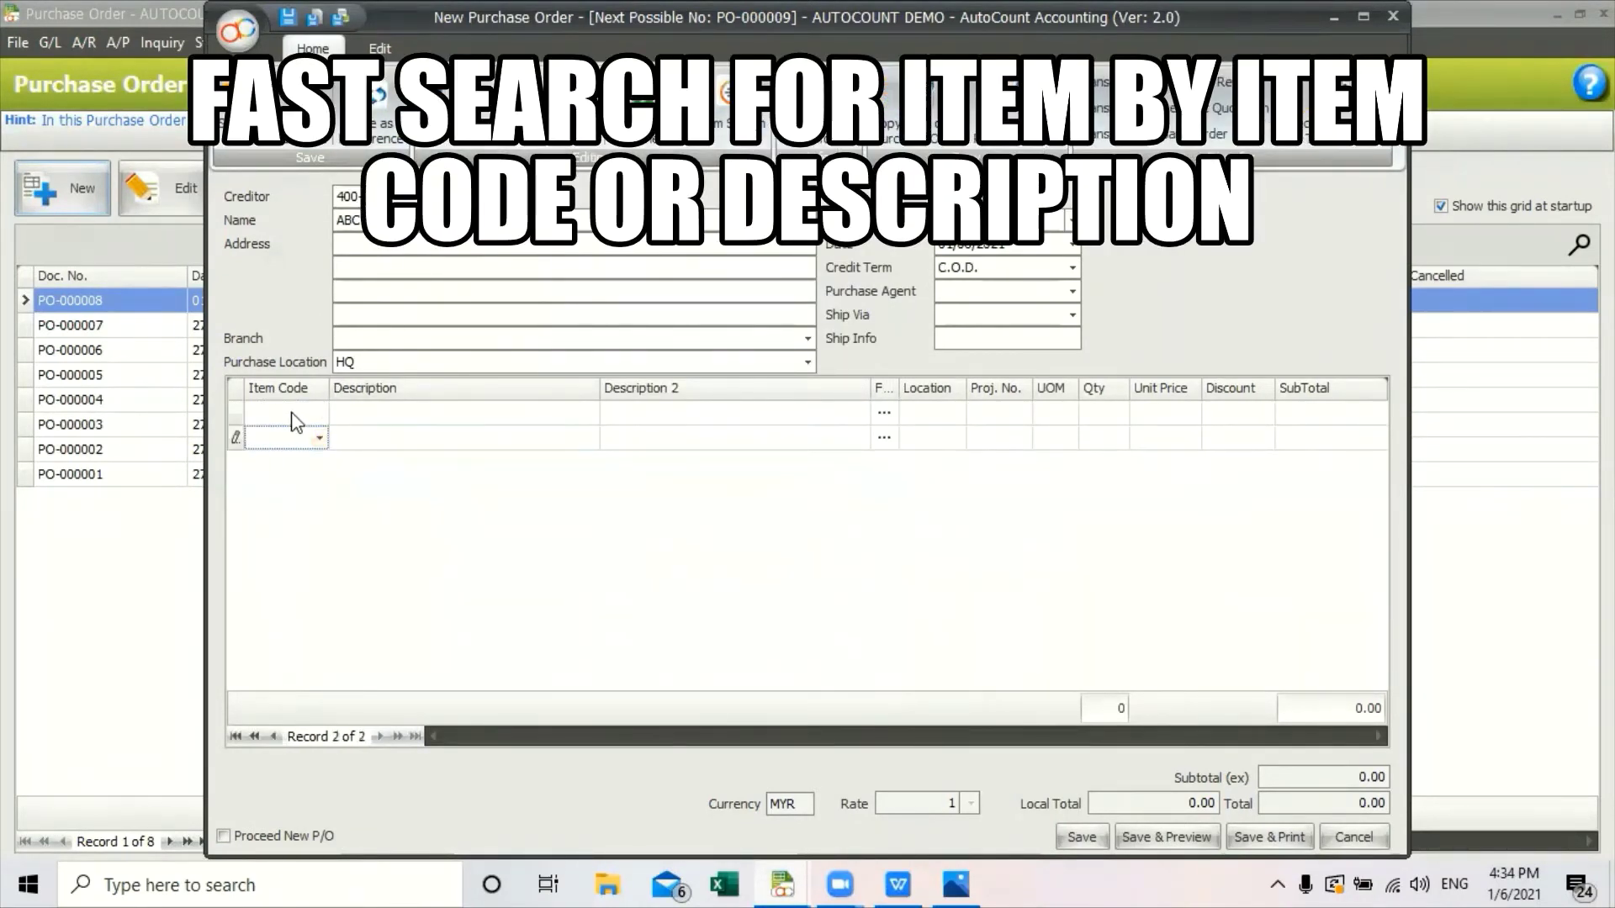
left_click(319, 412)
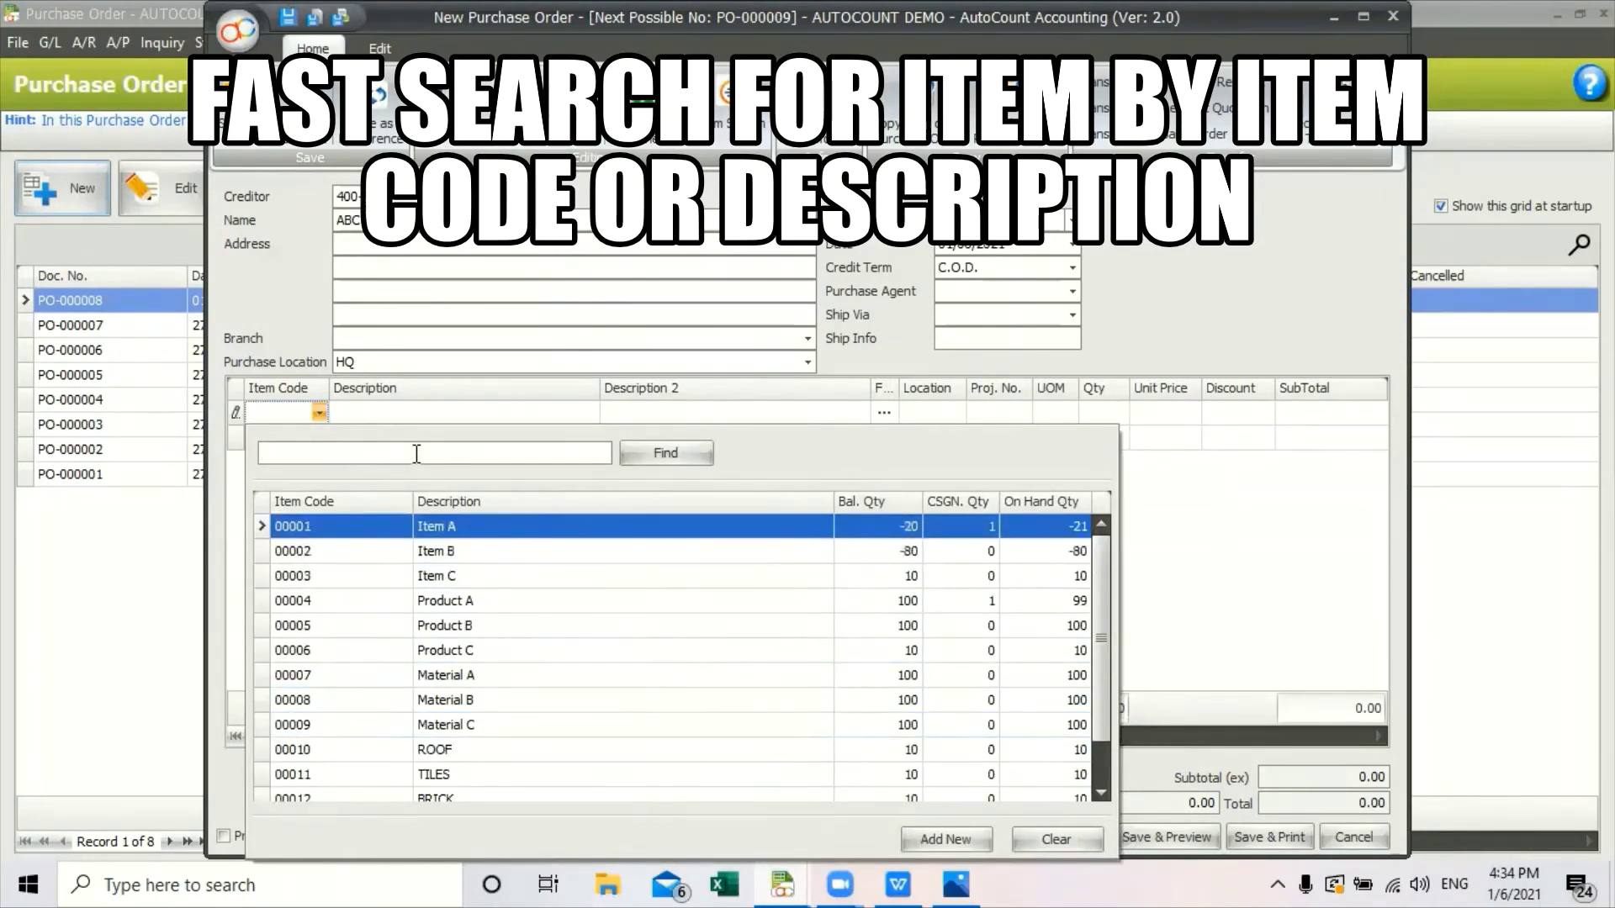
type("C")
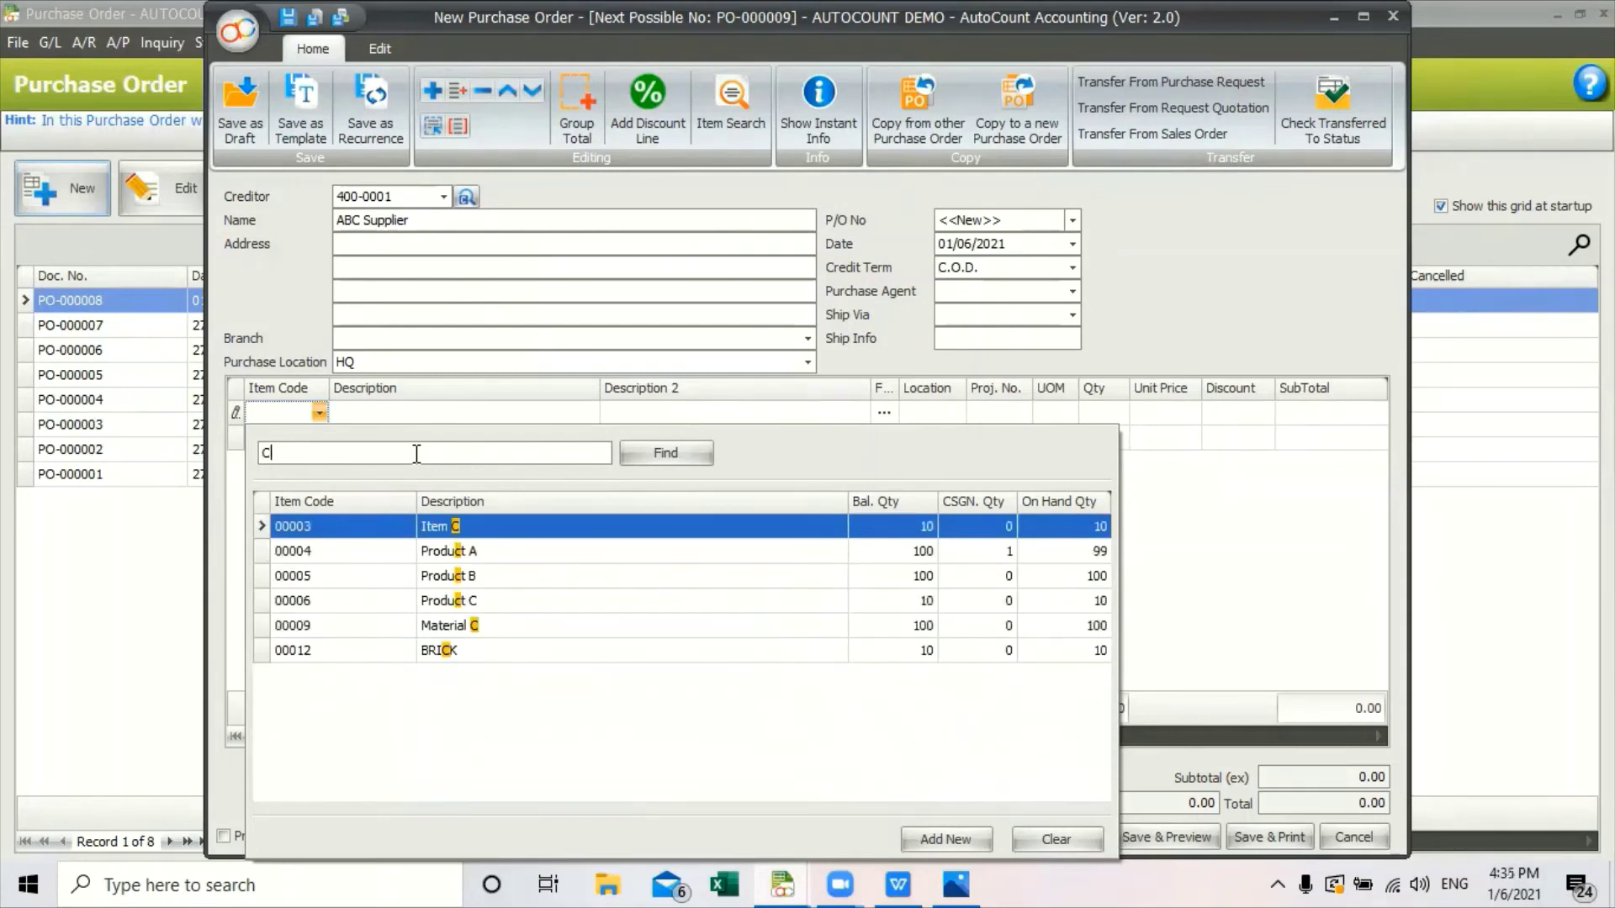
left_click(471, 601)
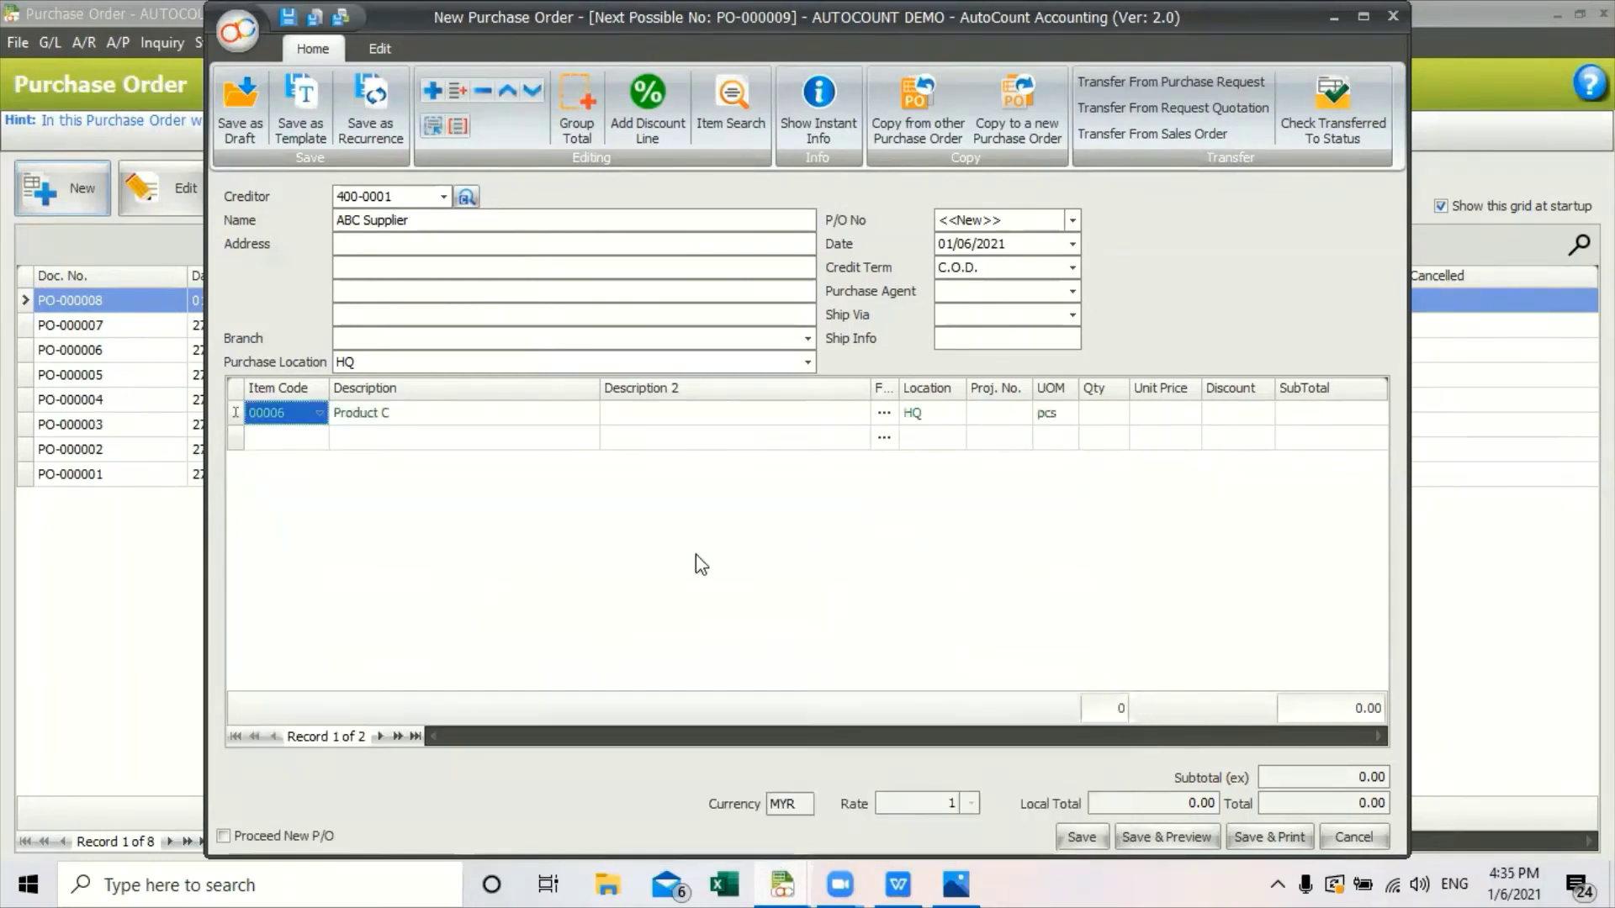
left_click(318, 438)
type("12")
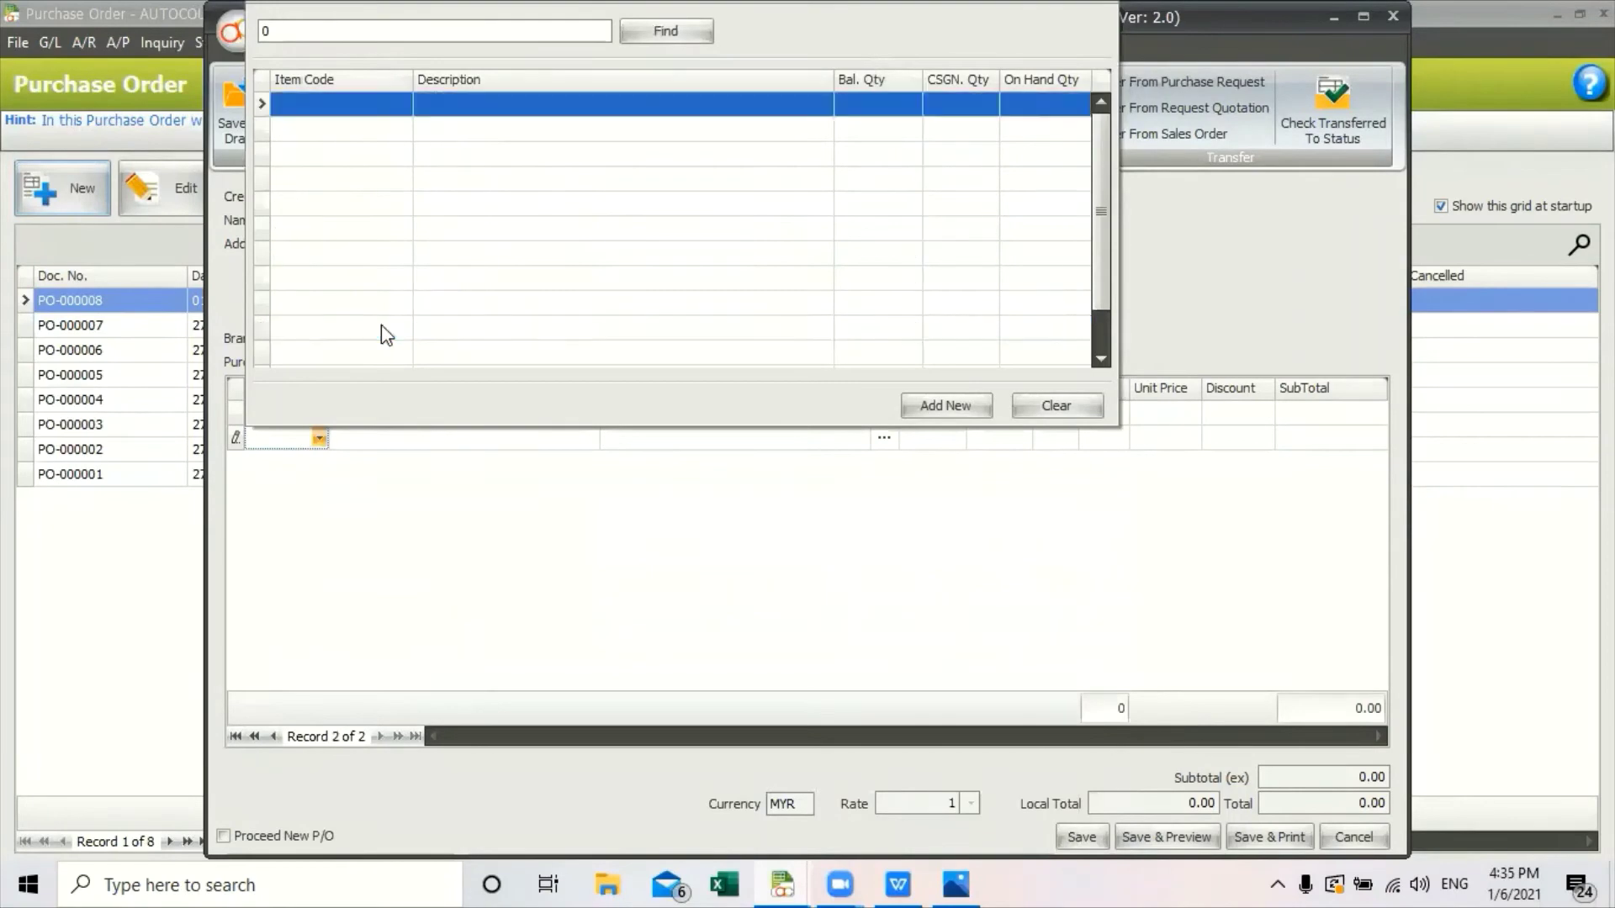
left_click(363, 110)
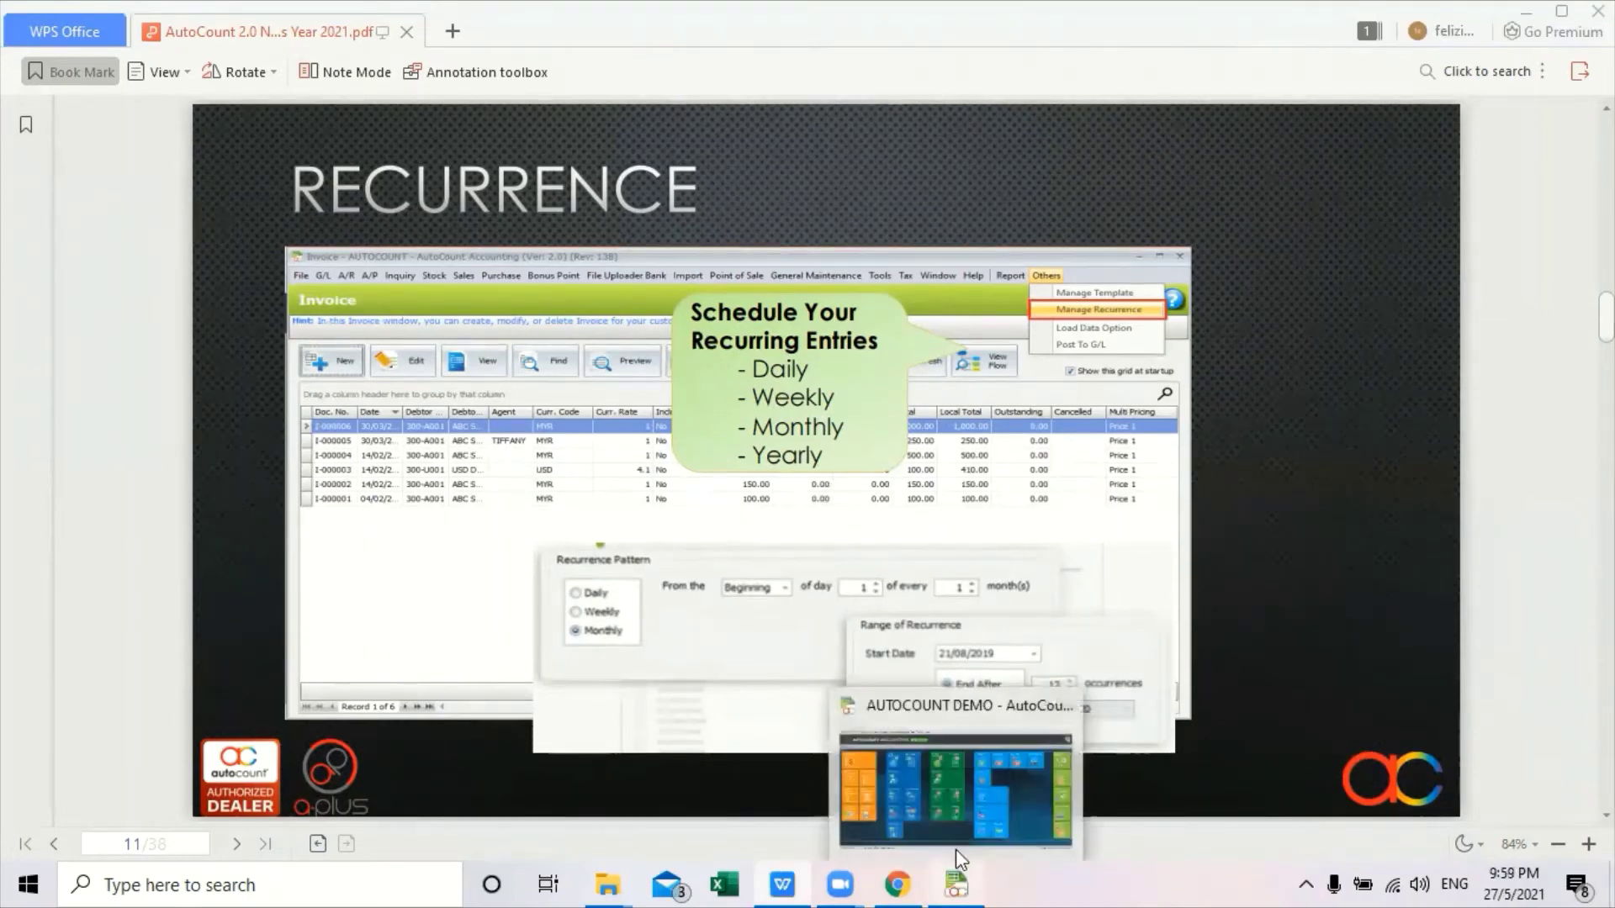
Return from WPS Office to the AutoCount Accounting dashboard.
left_click(927, 814)
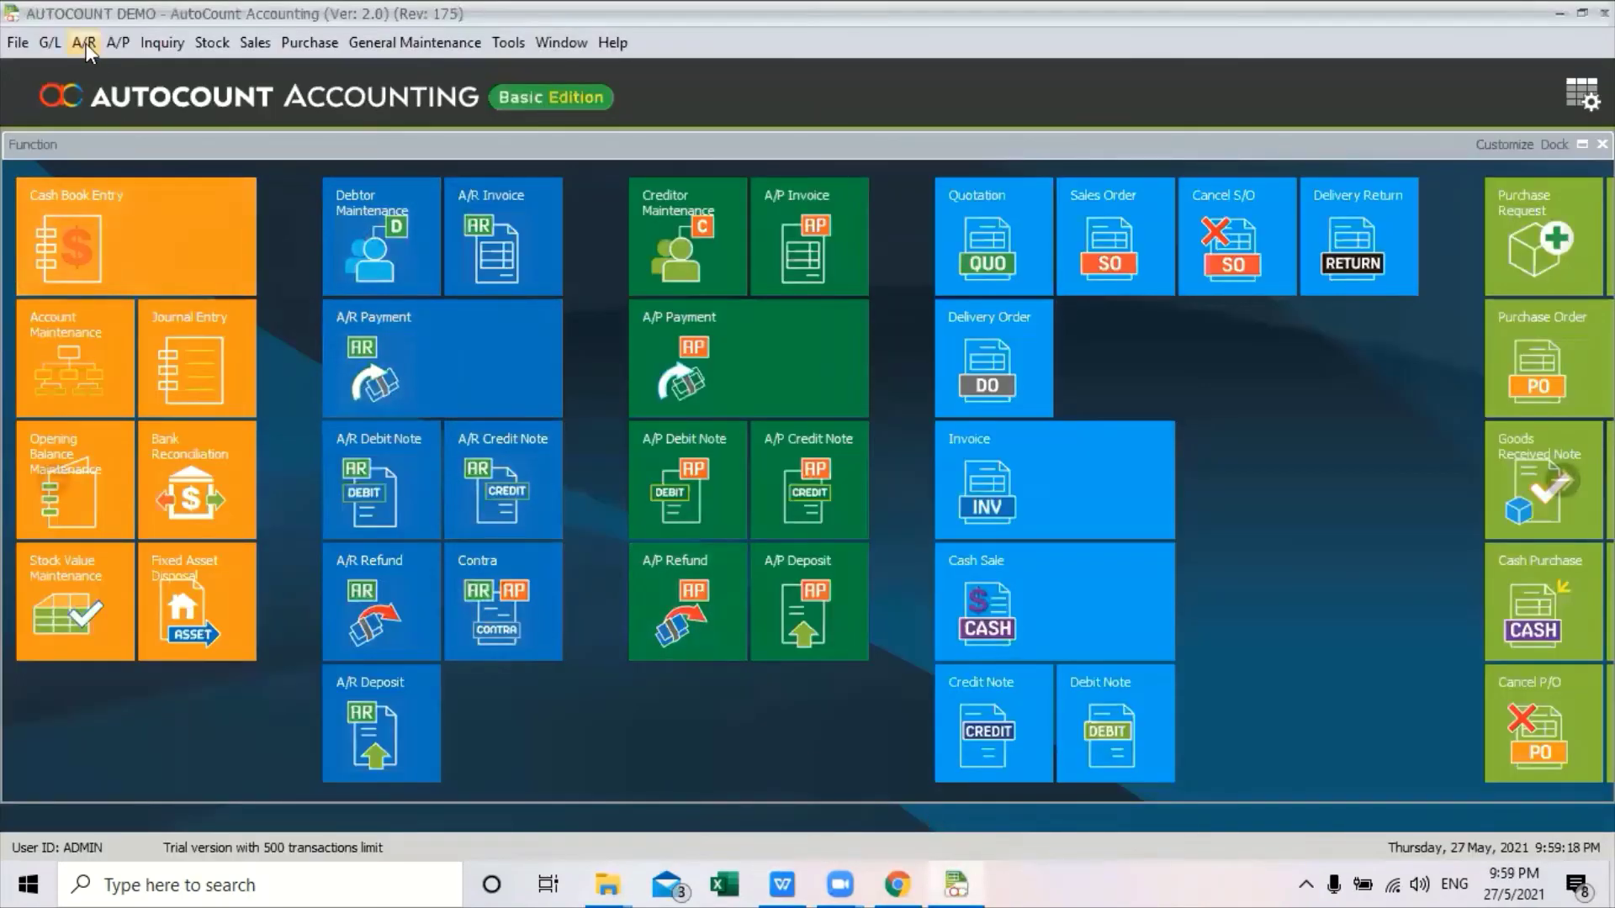
Start a blank-template payment voucher paying RENTAL BERHAD for OFFICE RENTAL.
left_click(57, 43)
left_click(89, 112)
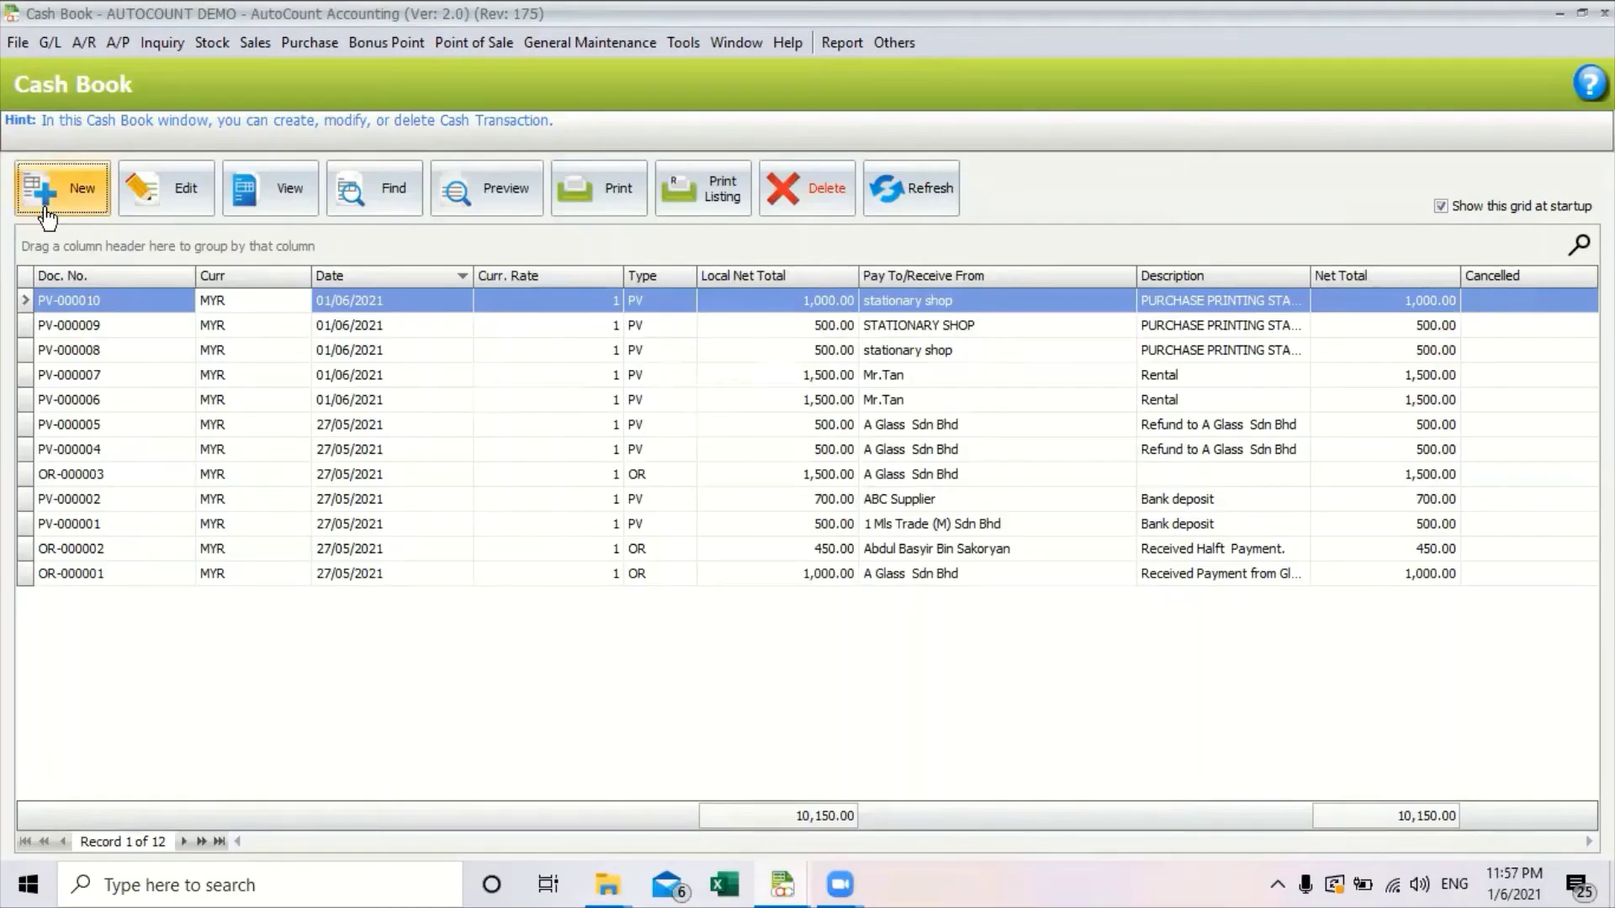
left_click(50, 210)
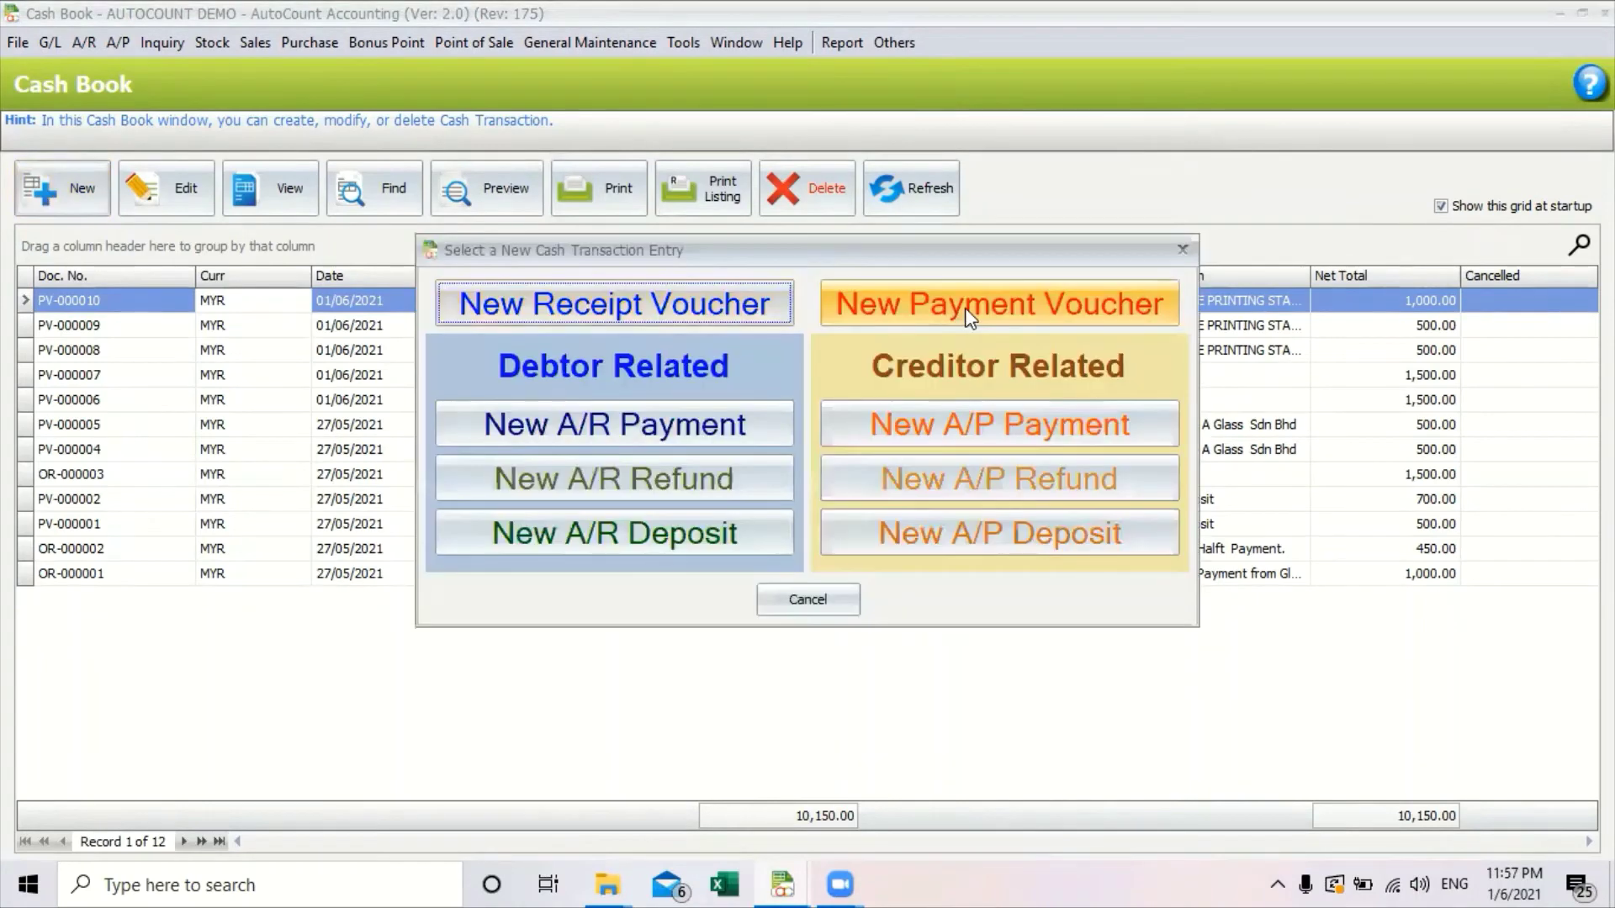
left_click(968, 317)
left_click(551, 311)
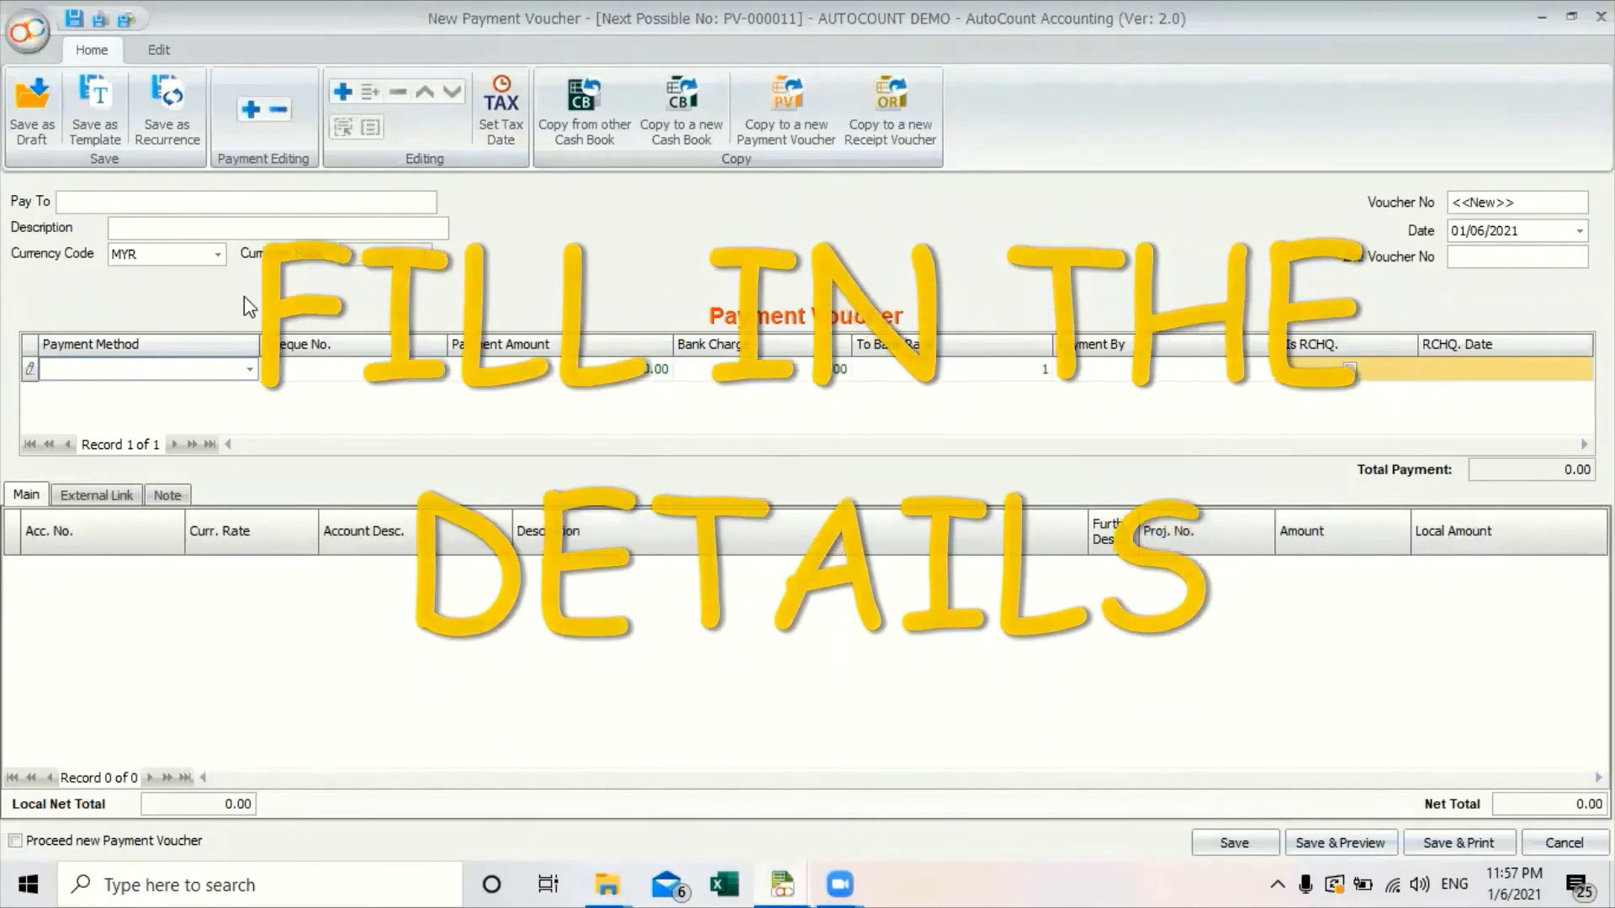
type("RENT")
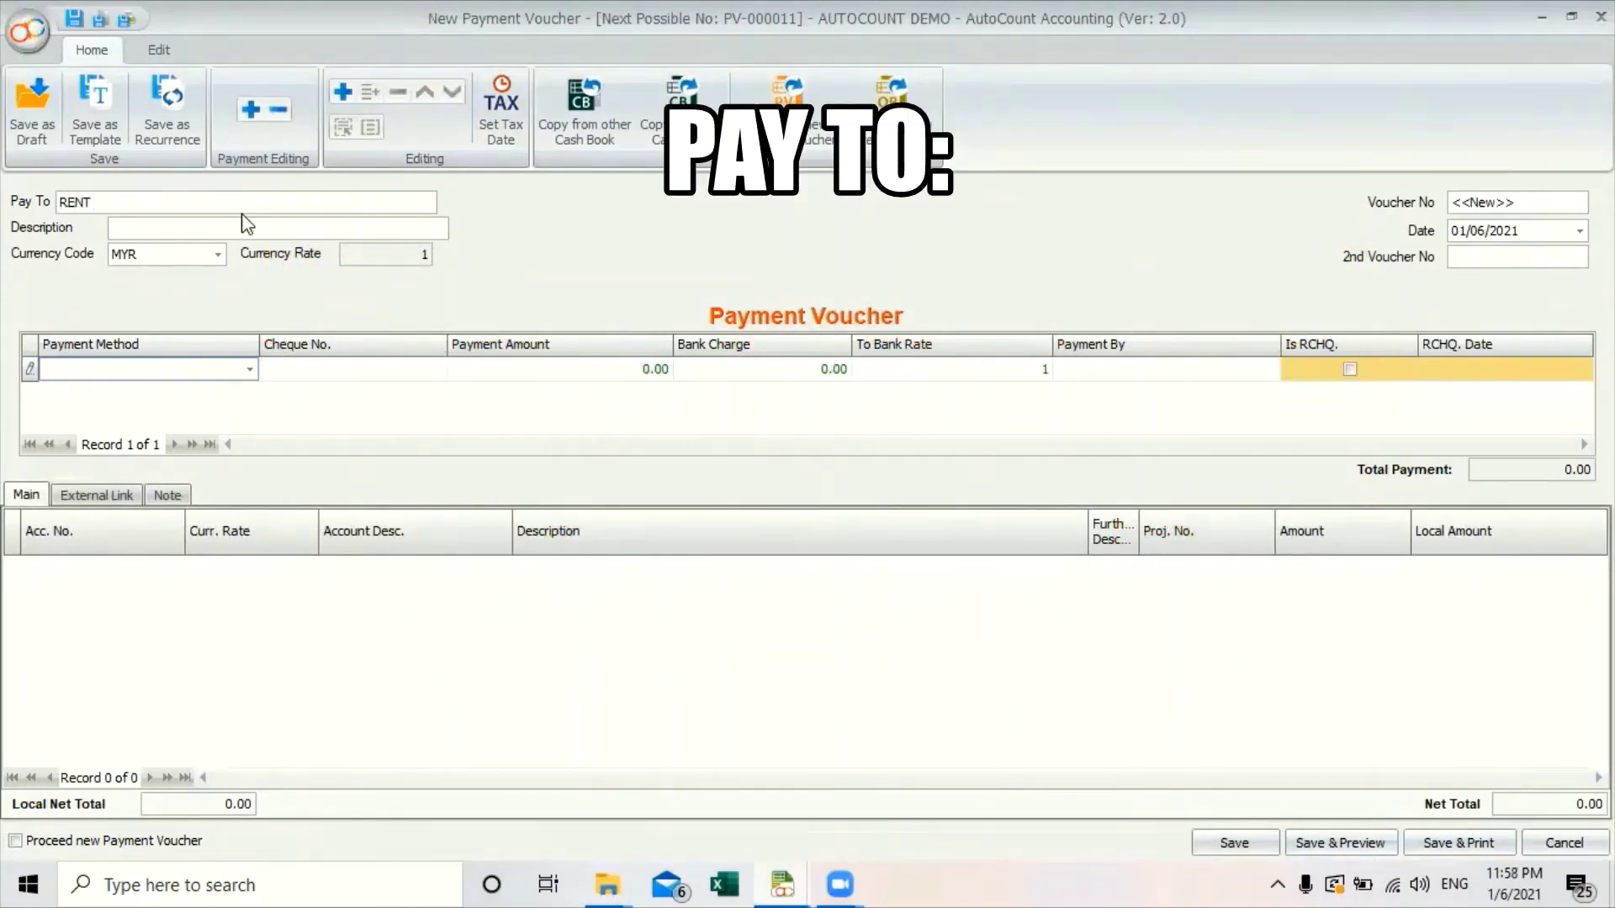
type("AL BERHA")
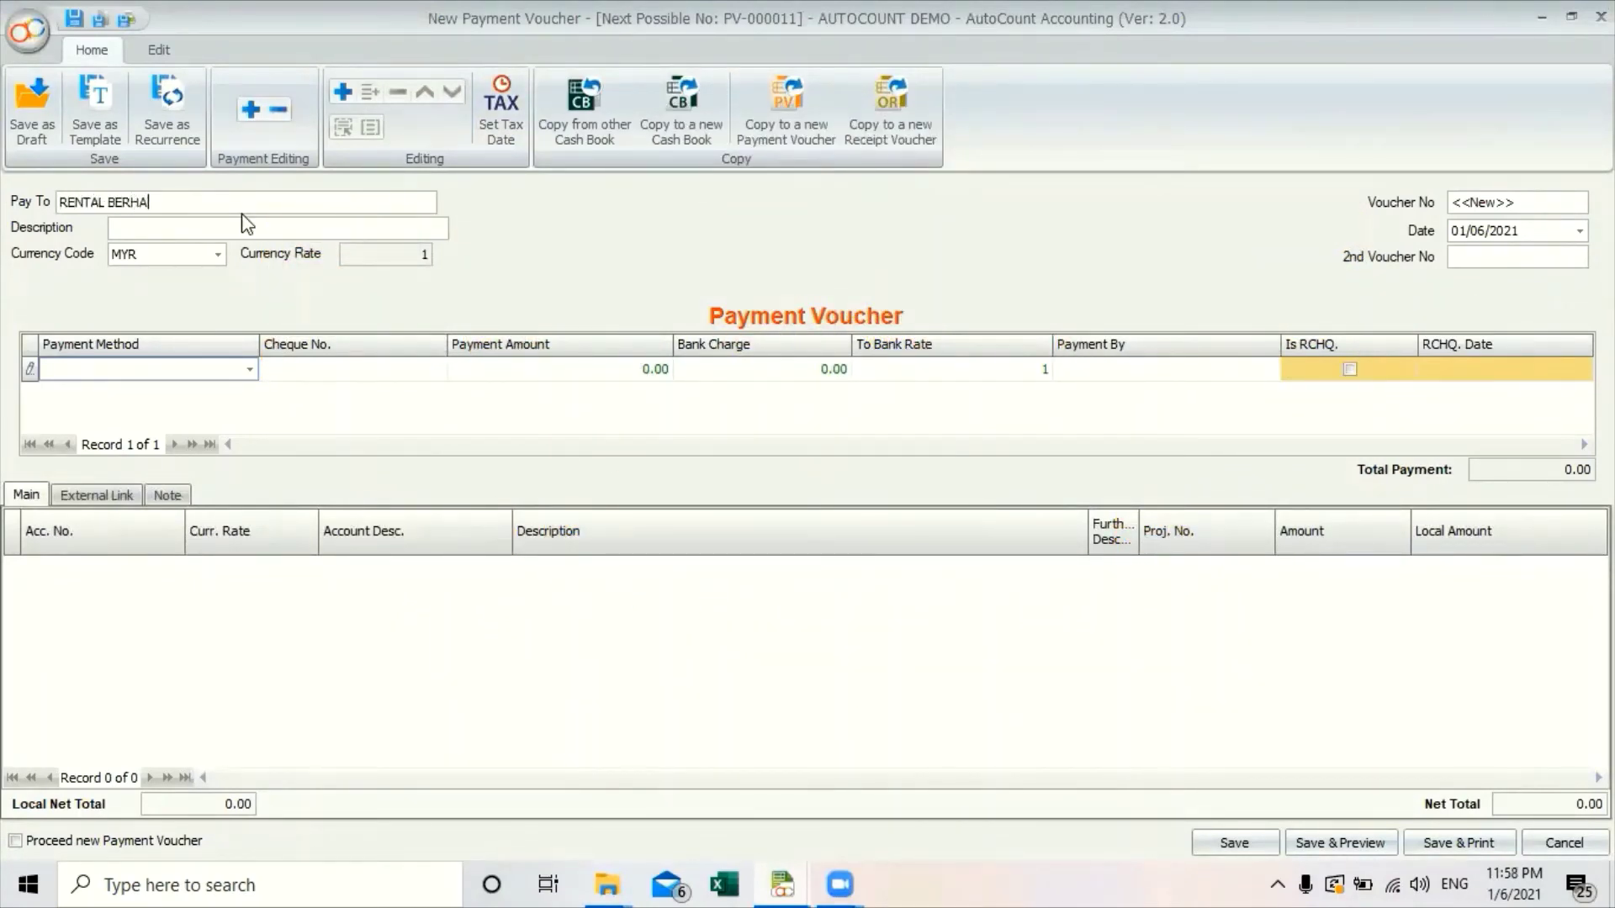
type("D")
left_click(244, 226)
type("OFFICE RENTAL")
Pay by BANK with a line charging 2,100.00 to 914-0000 OFFICE RENTAL.
left_click(244, 370)
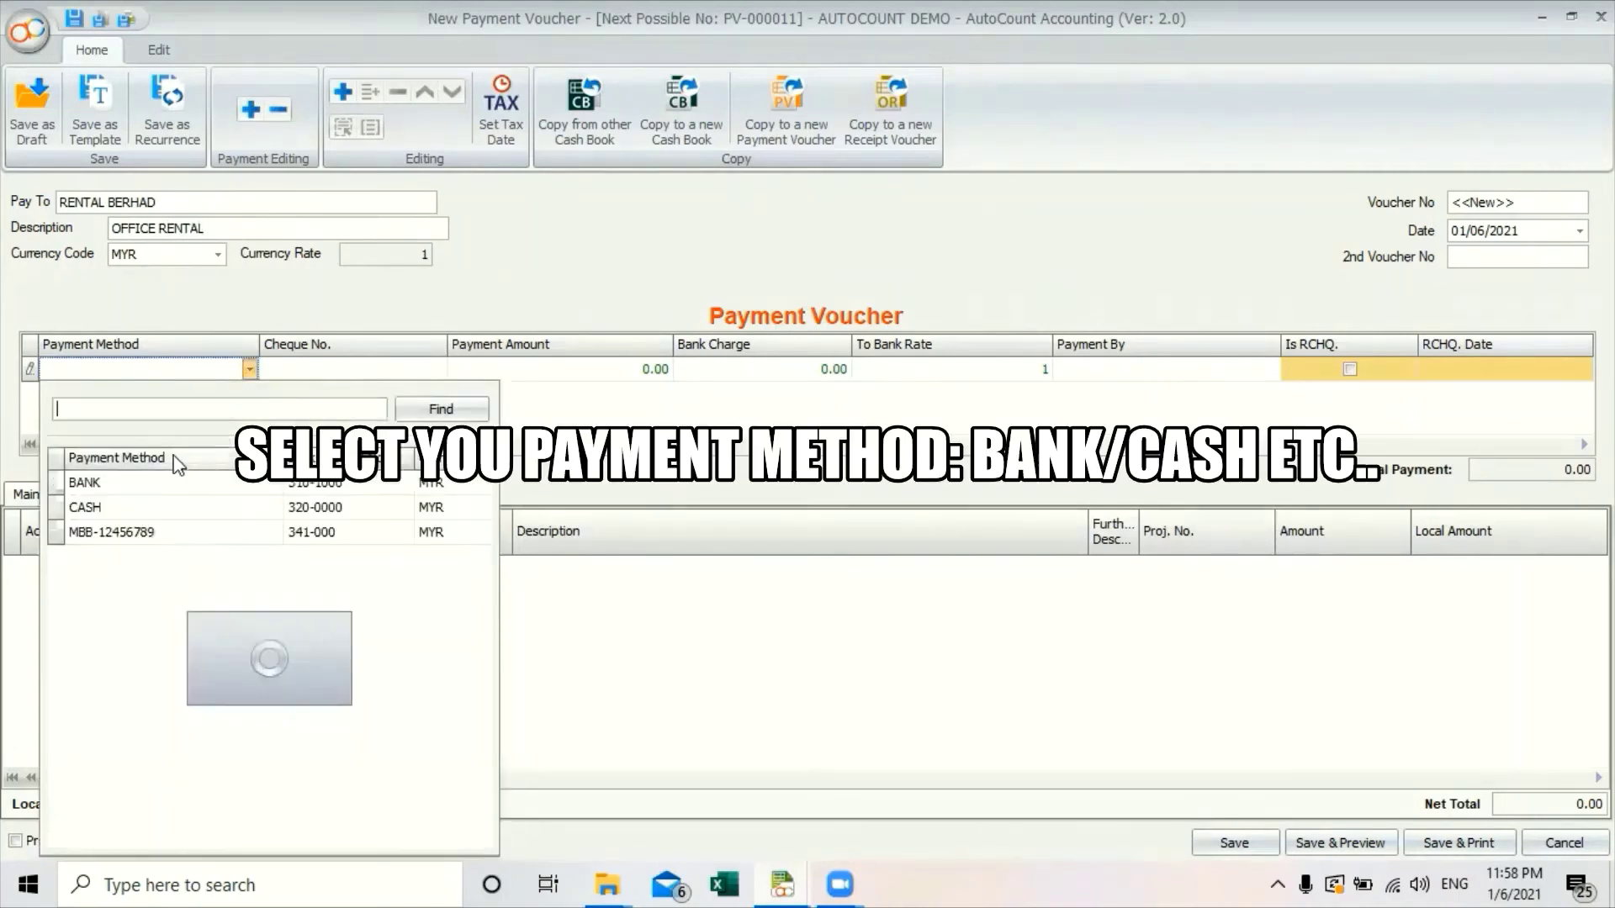
left_click(79, 480)
left_click(148, 568)
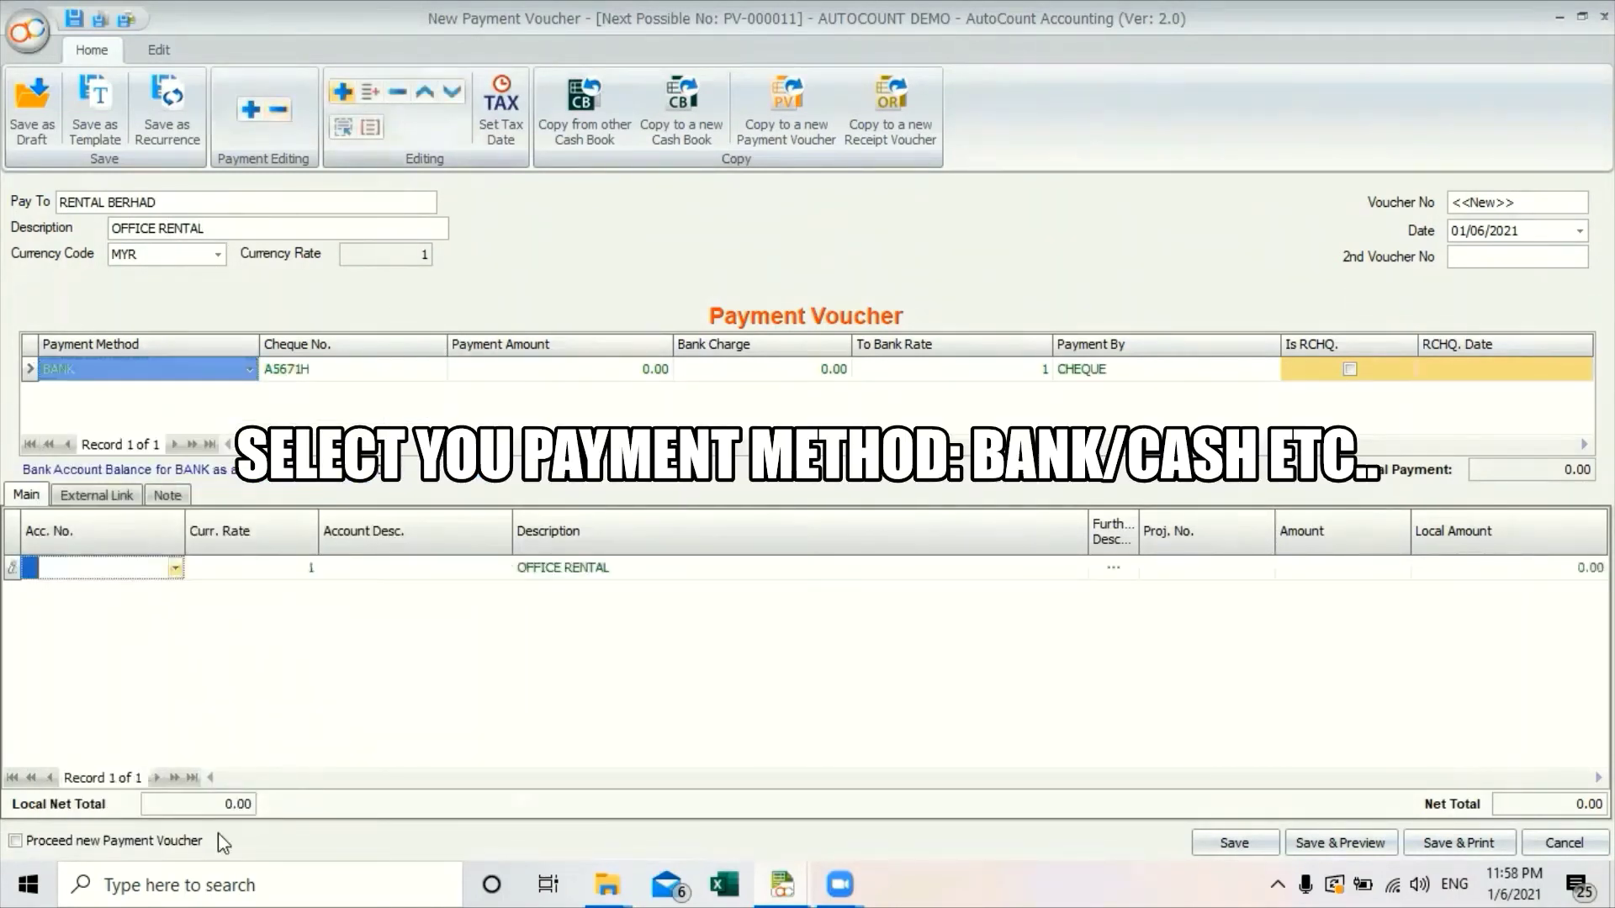
left_click(175, 570)
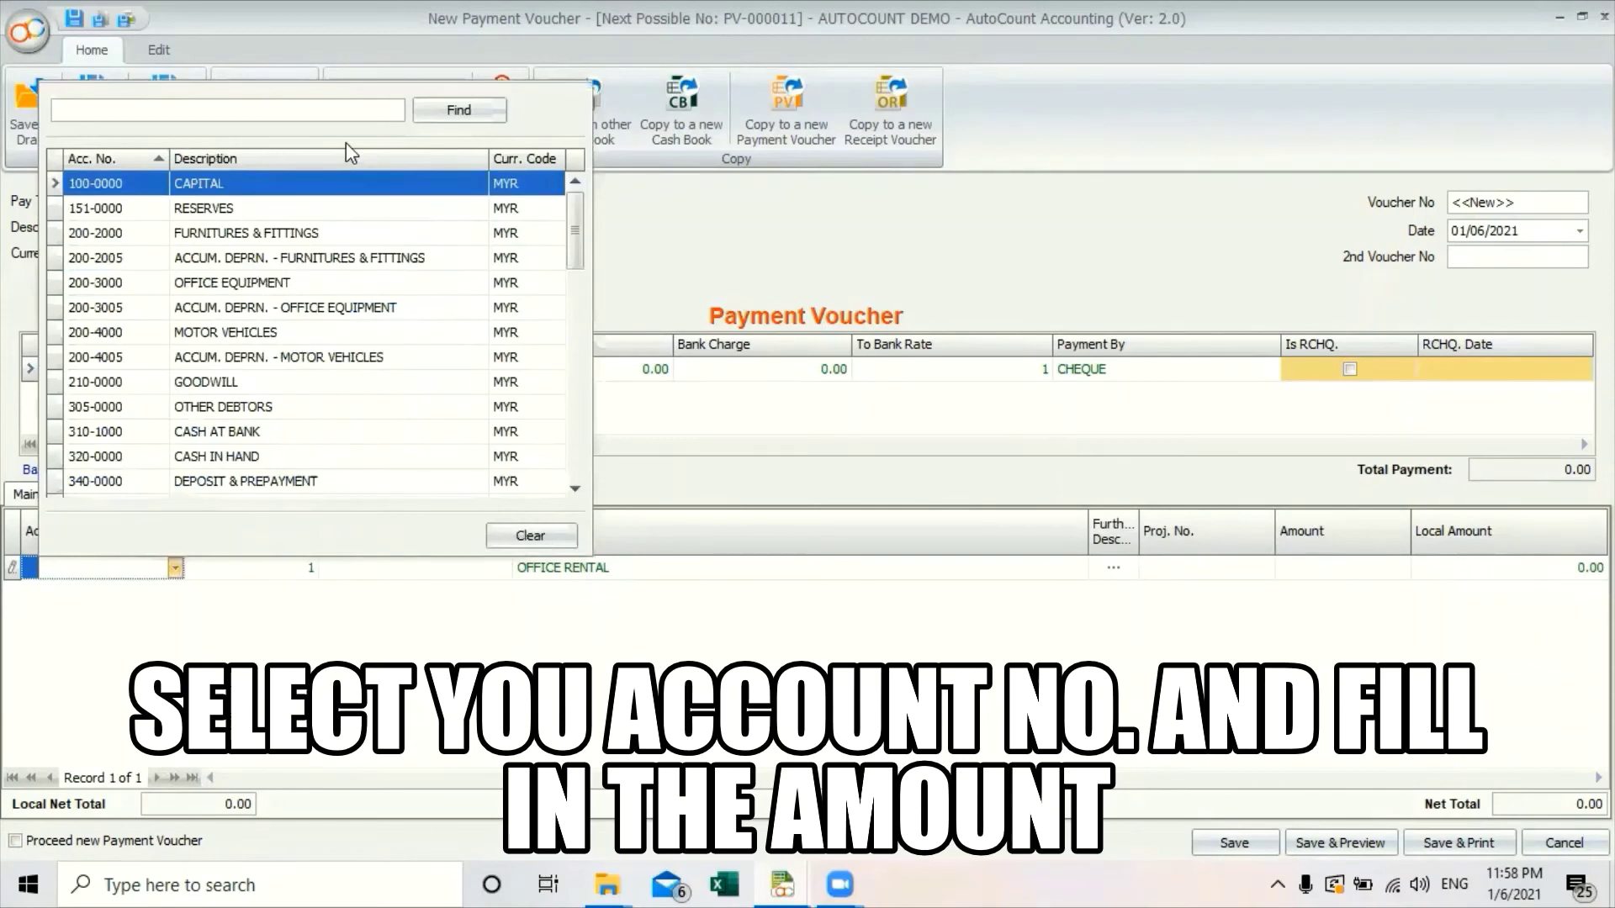
type("OFFI")
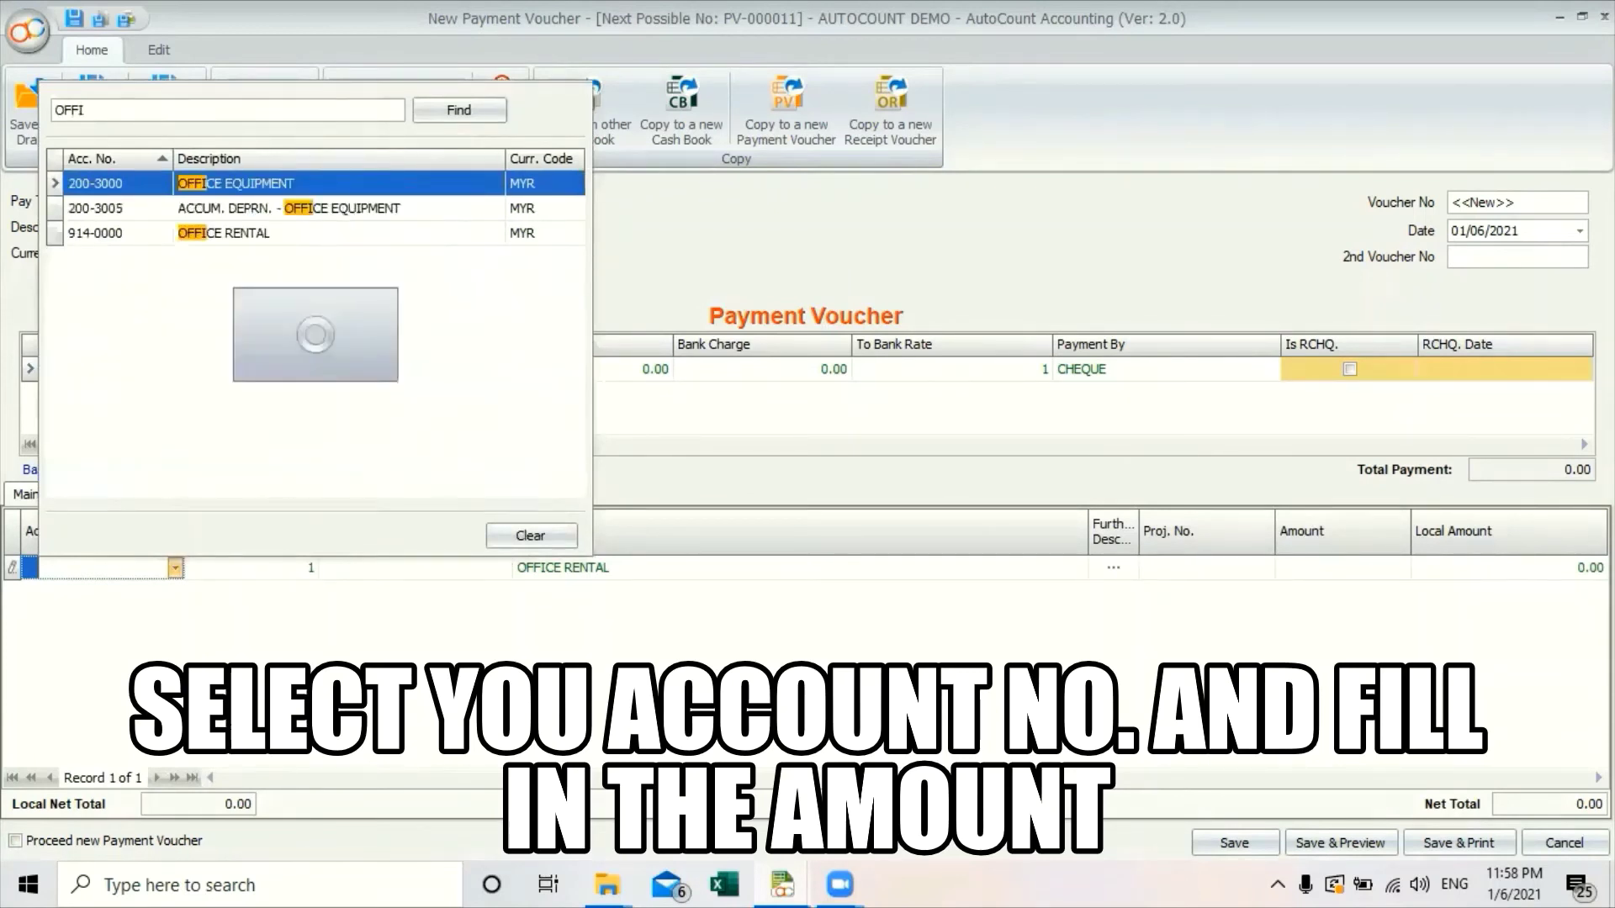
left_click(290, 236)
left_click(1336, 569)
type("2100")
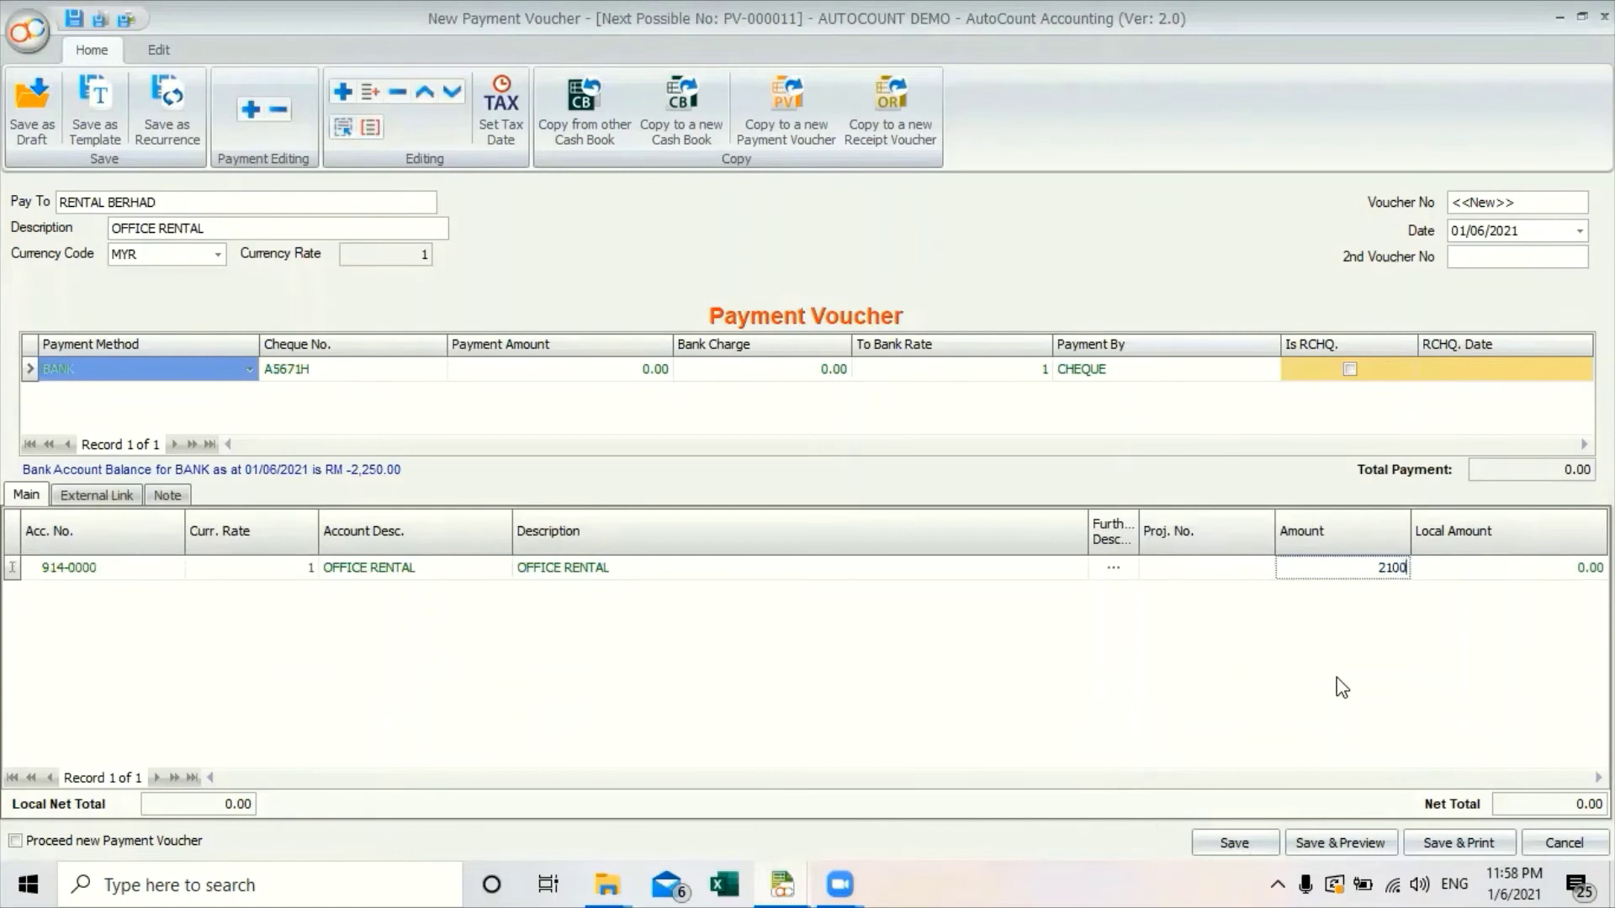
key("Return")
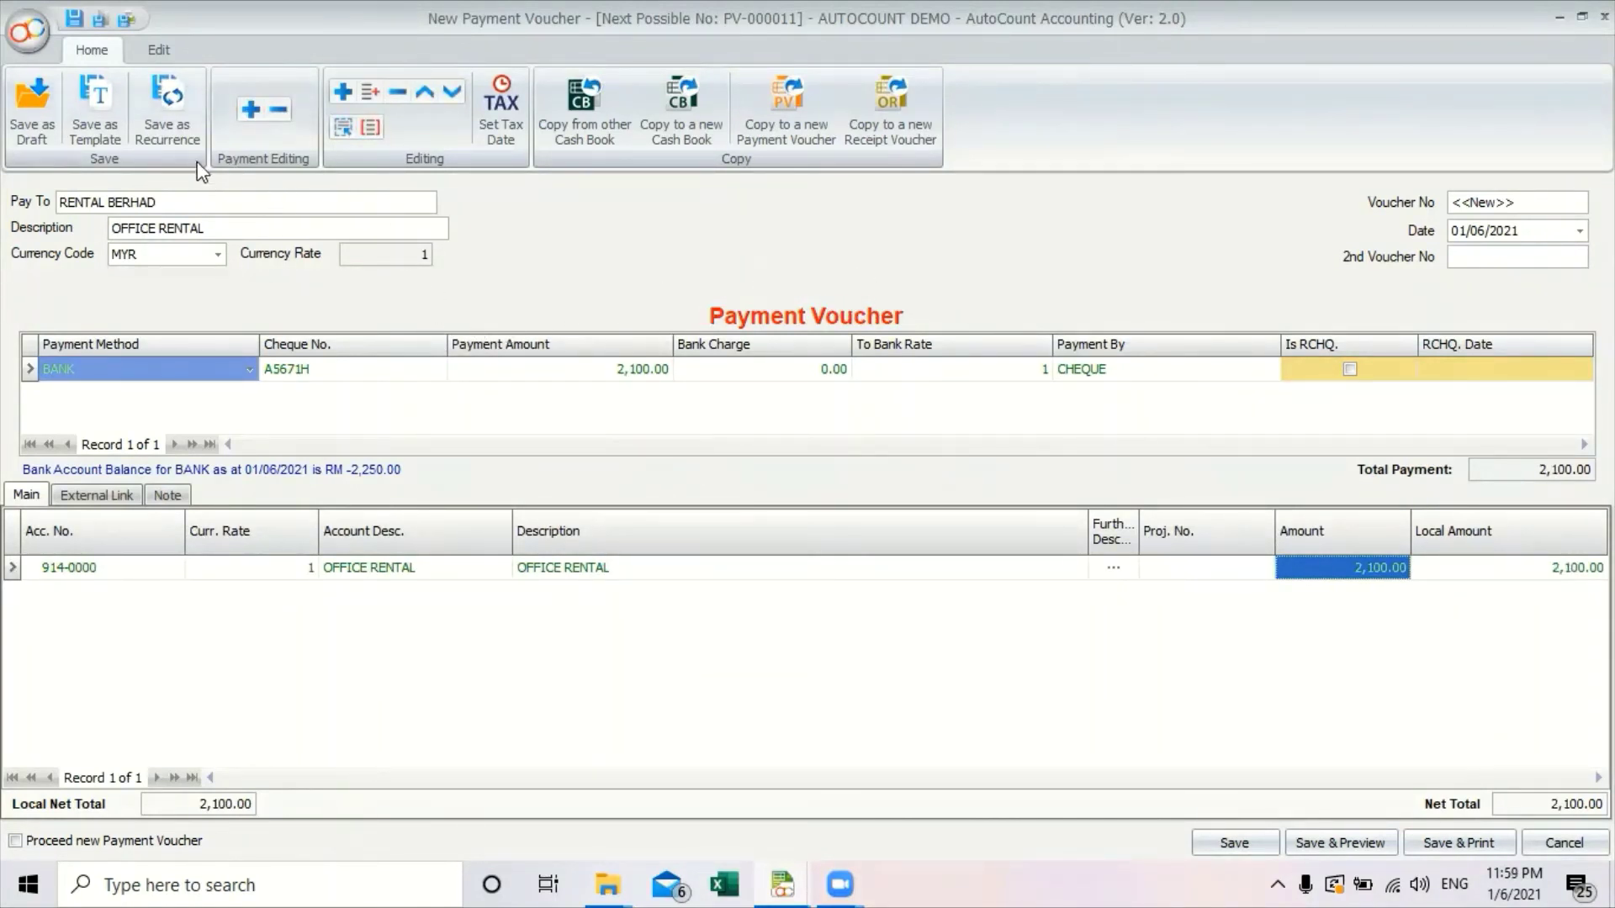
Save the voucher as a recurrence named OFFICE RENTAL using the PV Default numbering format.
left_click(178, 99)
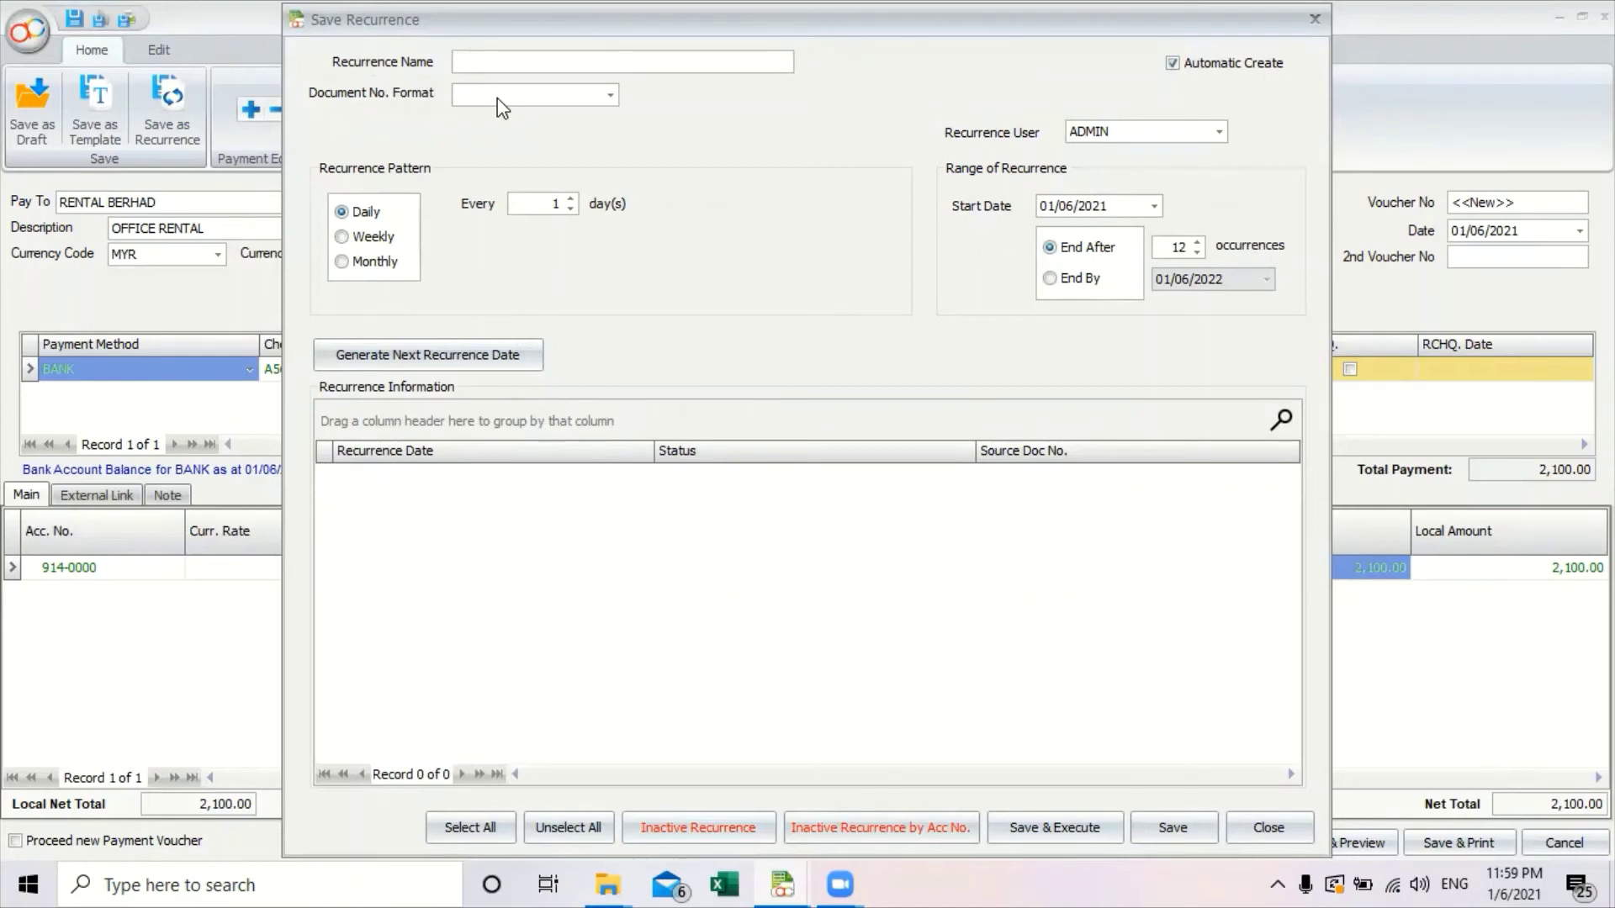
type("OFFICE RENTAL")
left_click(608, 98)
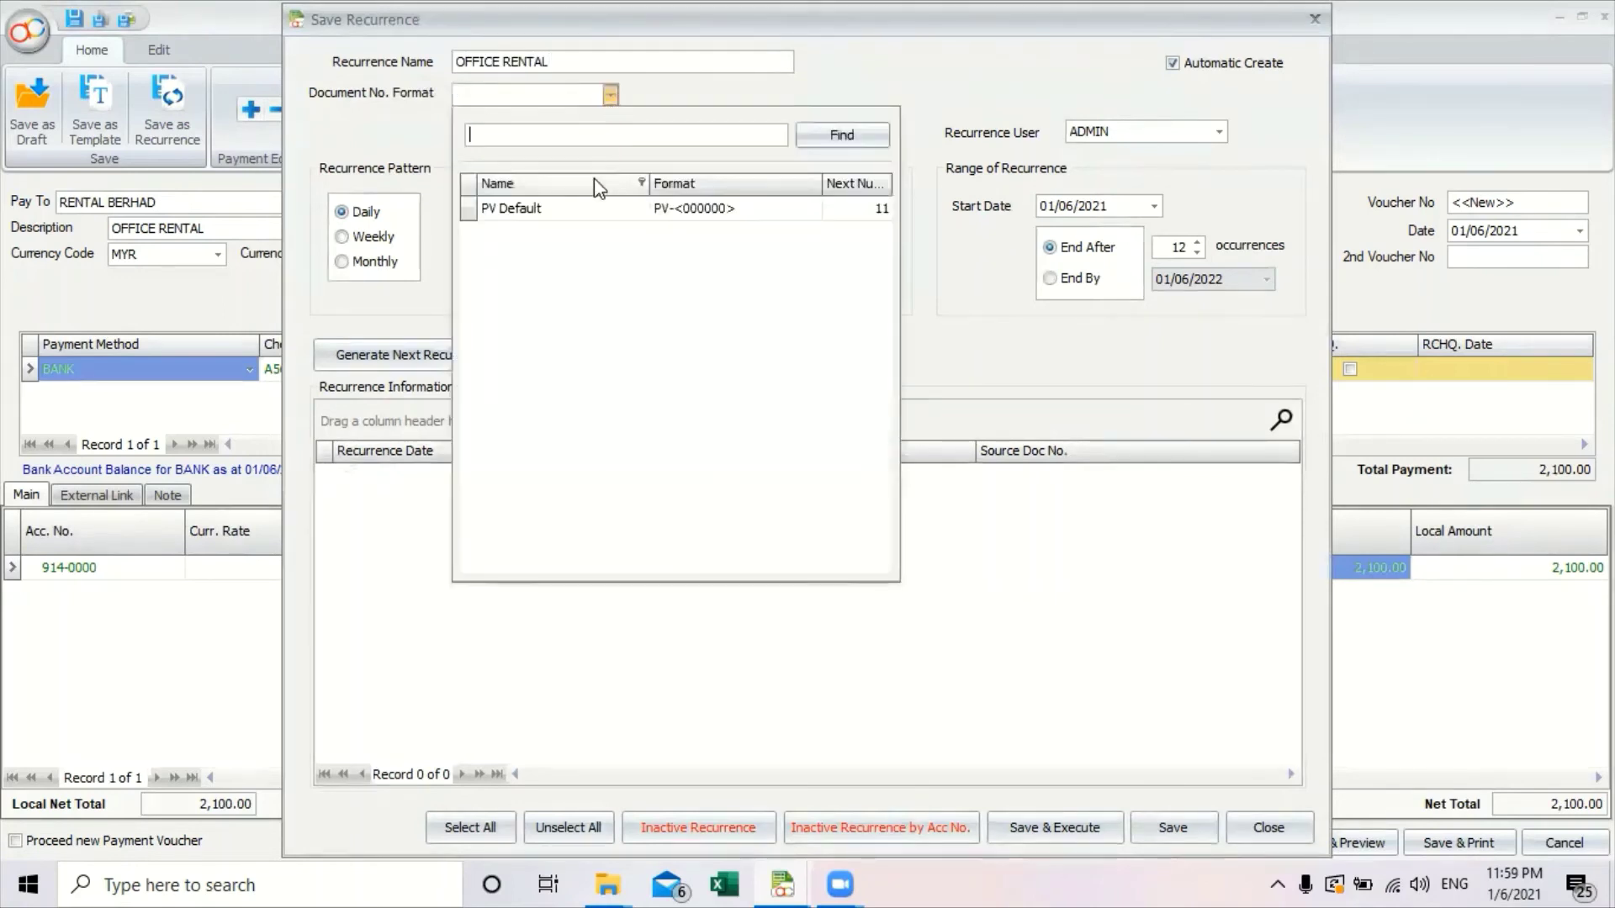
left_click(558, 202)
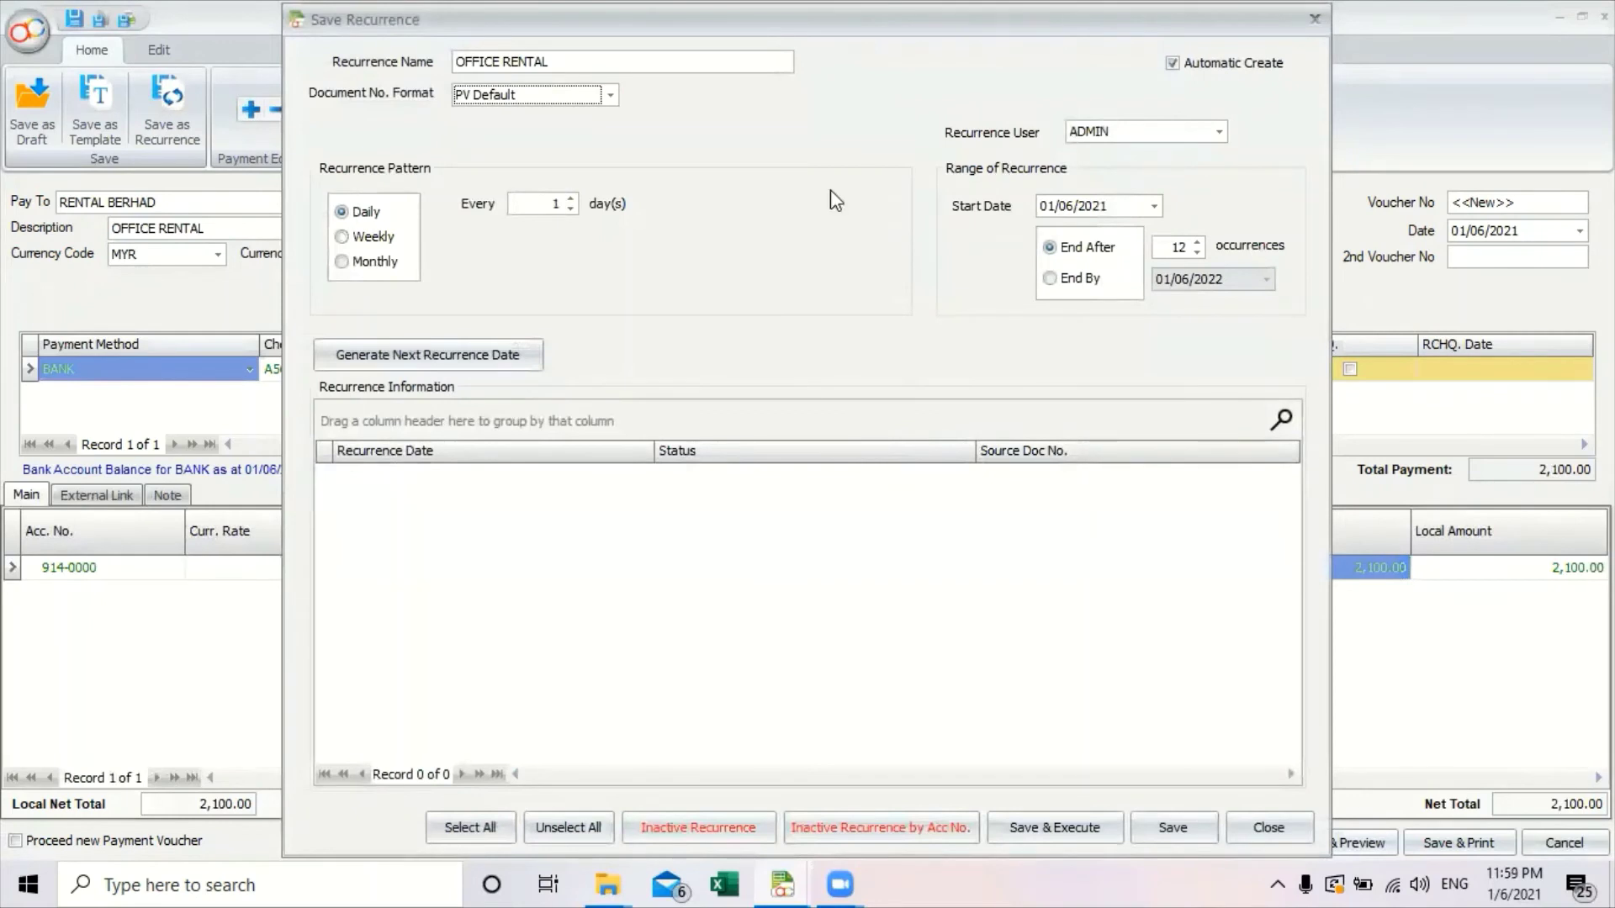
Make it repeat monthly on day 20, counted from the month's ending, every 1 month.
left_click(375, 262)
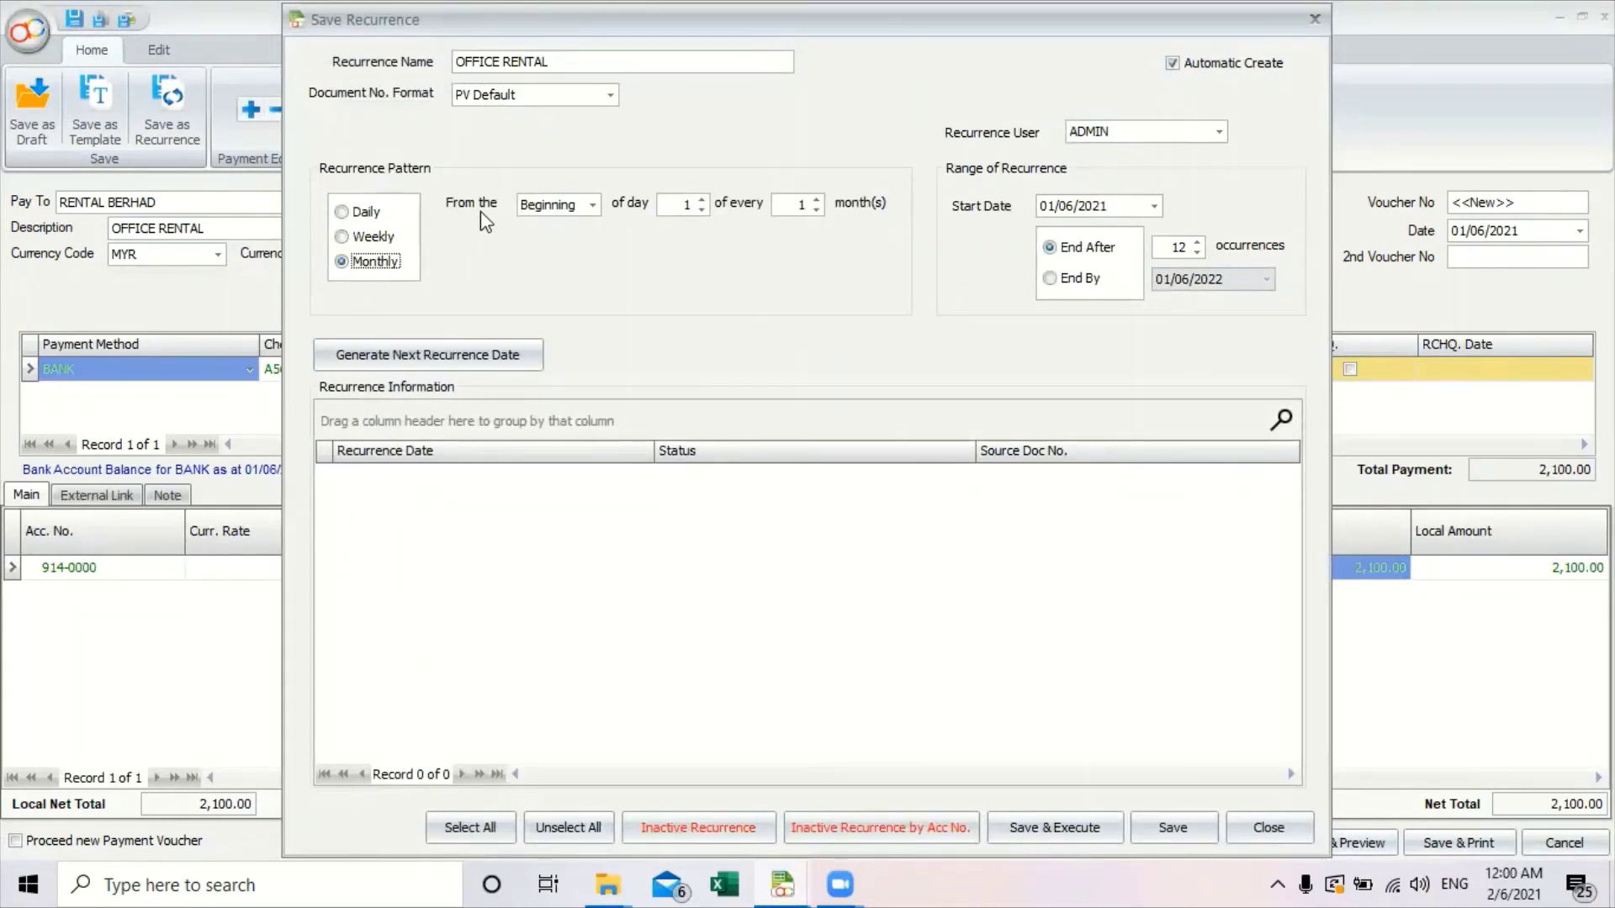
left_click(593, 205)
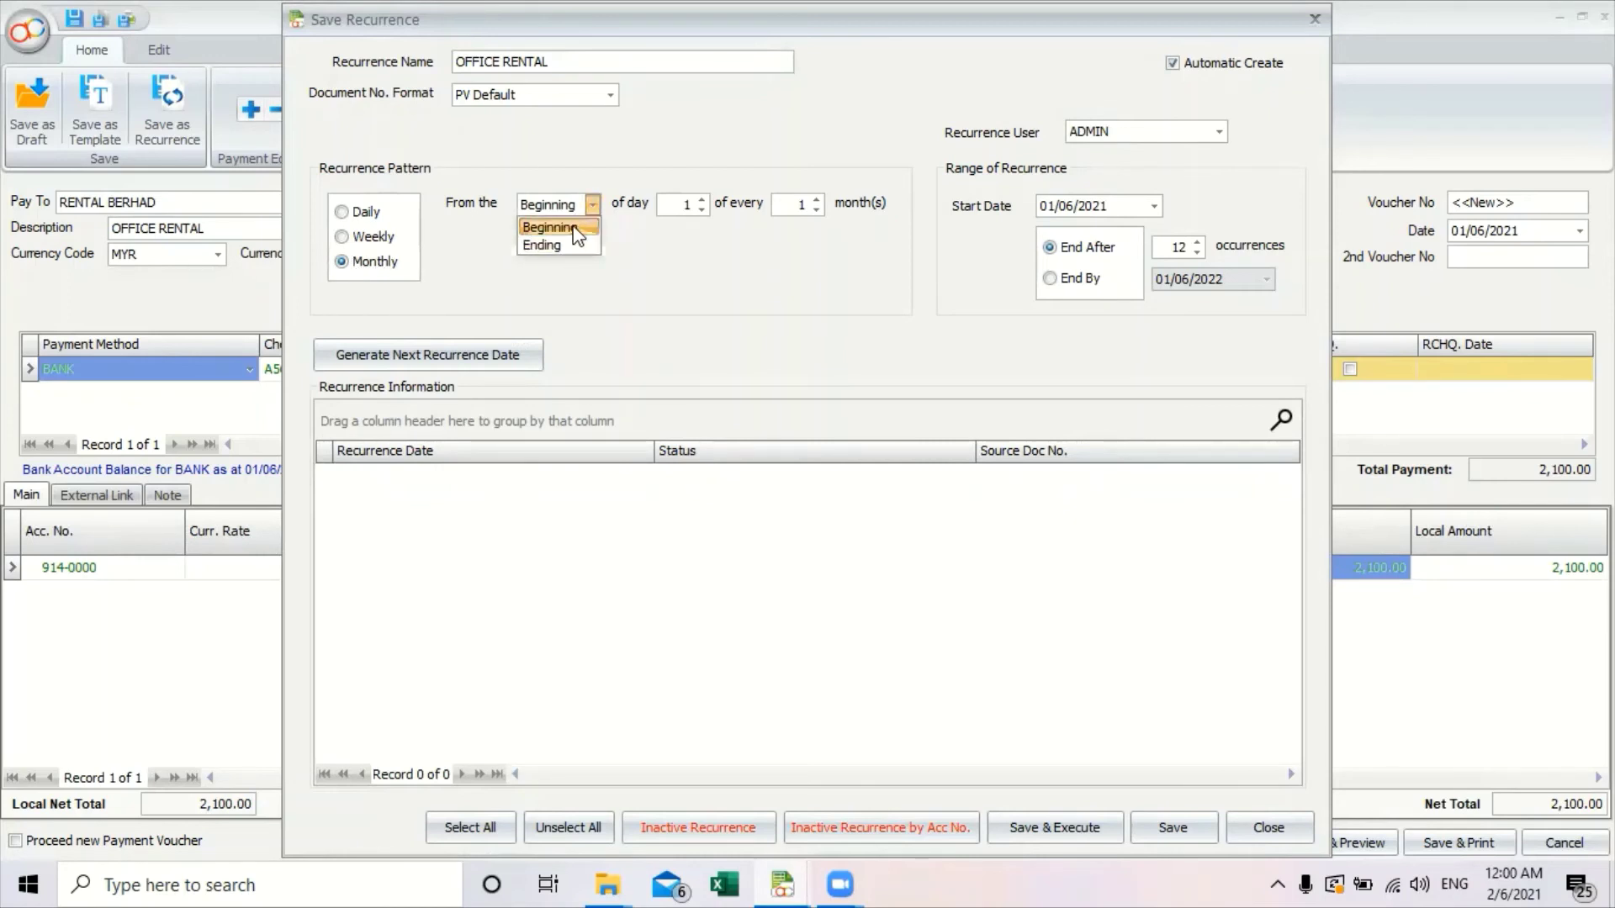
left_click(571, 227)
left_click(587, 209)
left_click(582, 243)
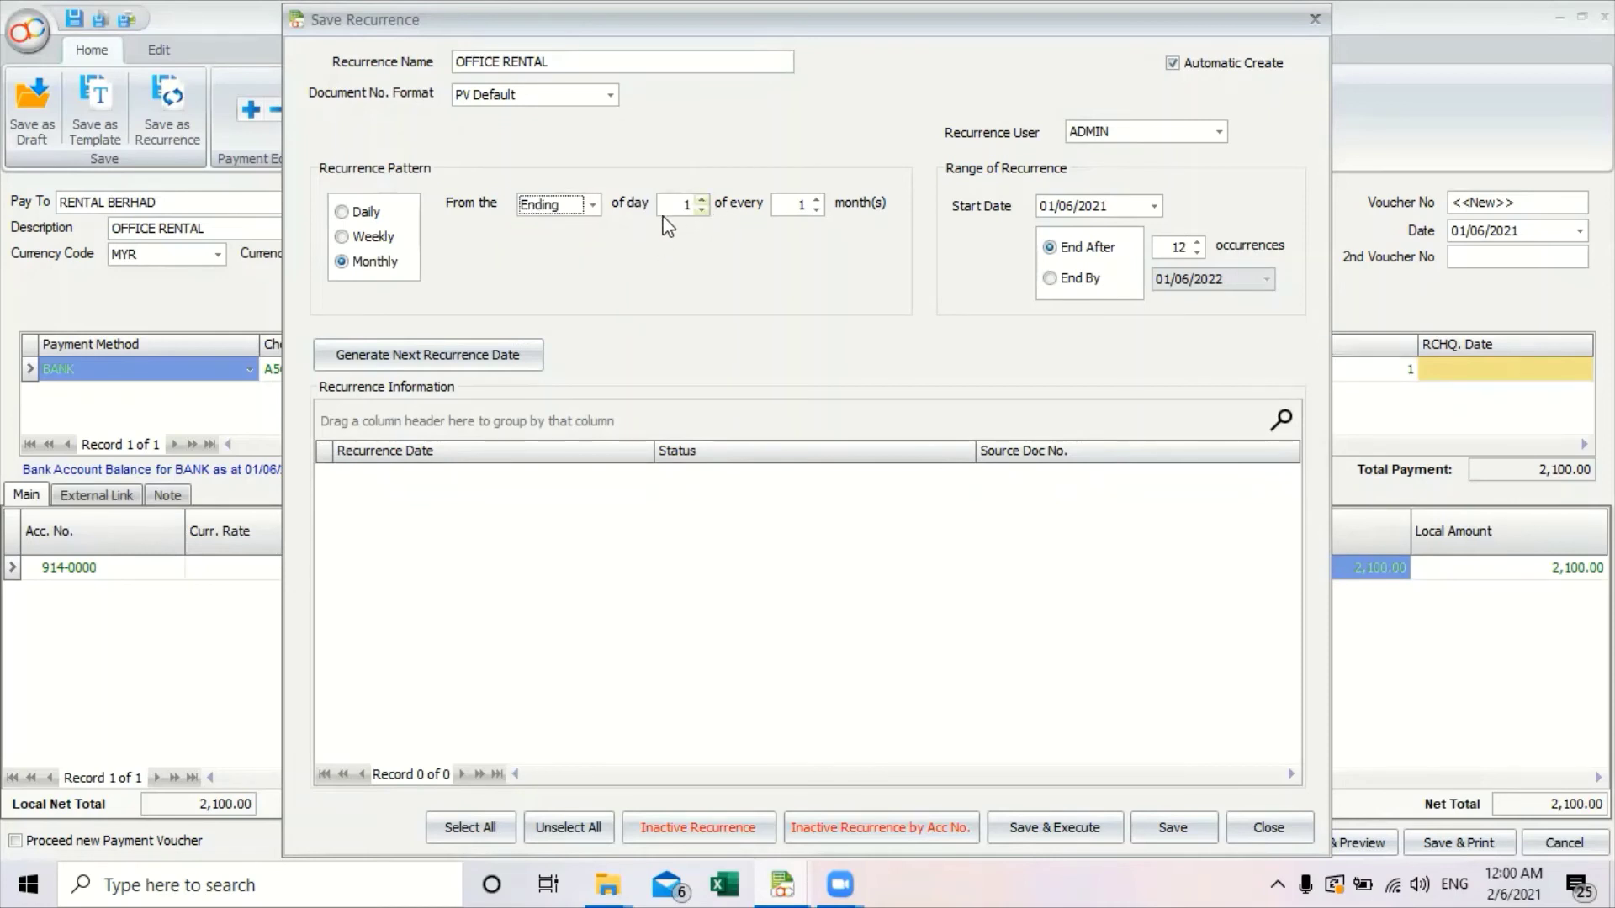
left_click(684, 207)
left_click_drag(684, 208, 714, 217)
type("20")
left_click(816, 198)
left_click(817, 211)
left_click(816, 210)
type("3")
type("1")
Set the recurrence start date to 20/06/2021 and keep ADMIN as the recurrence user.
left_click(1155, 207)
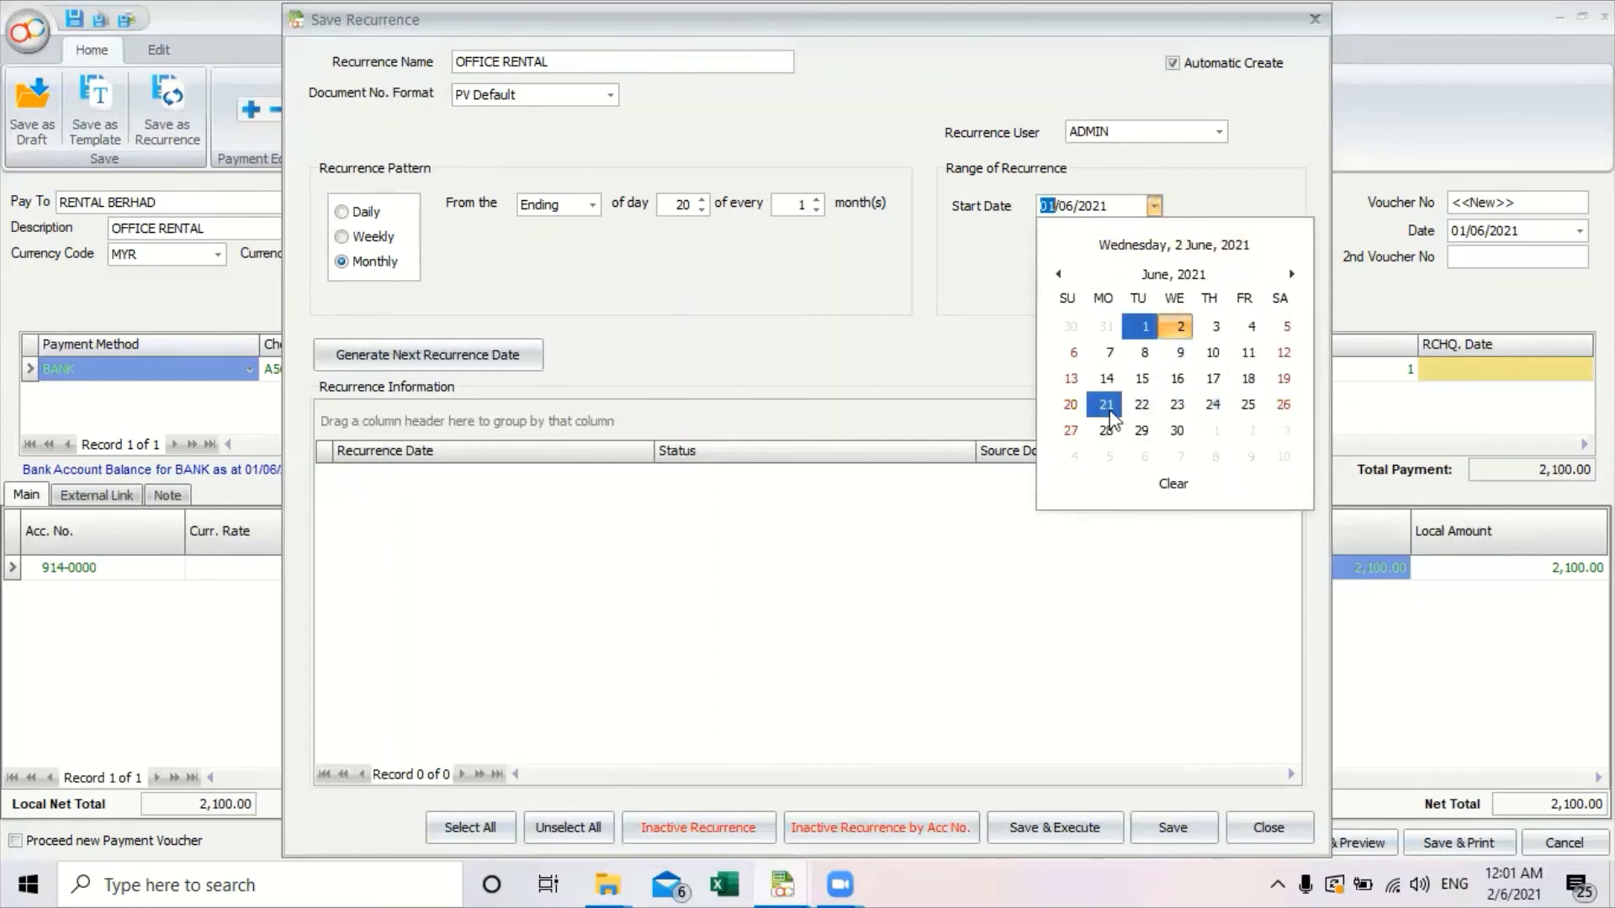
left_click(1069, 405)
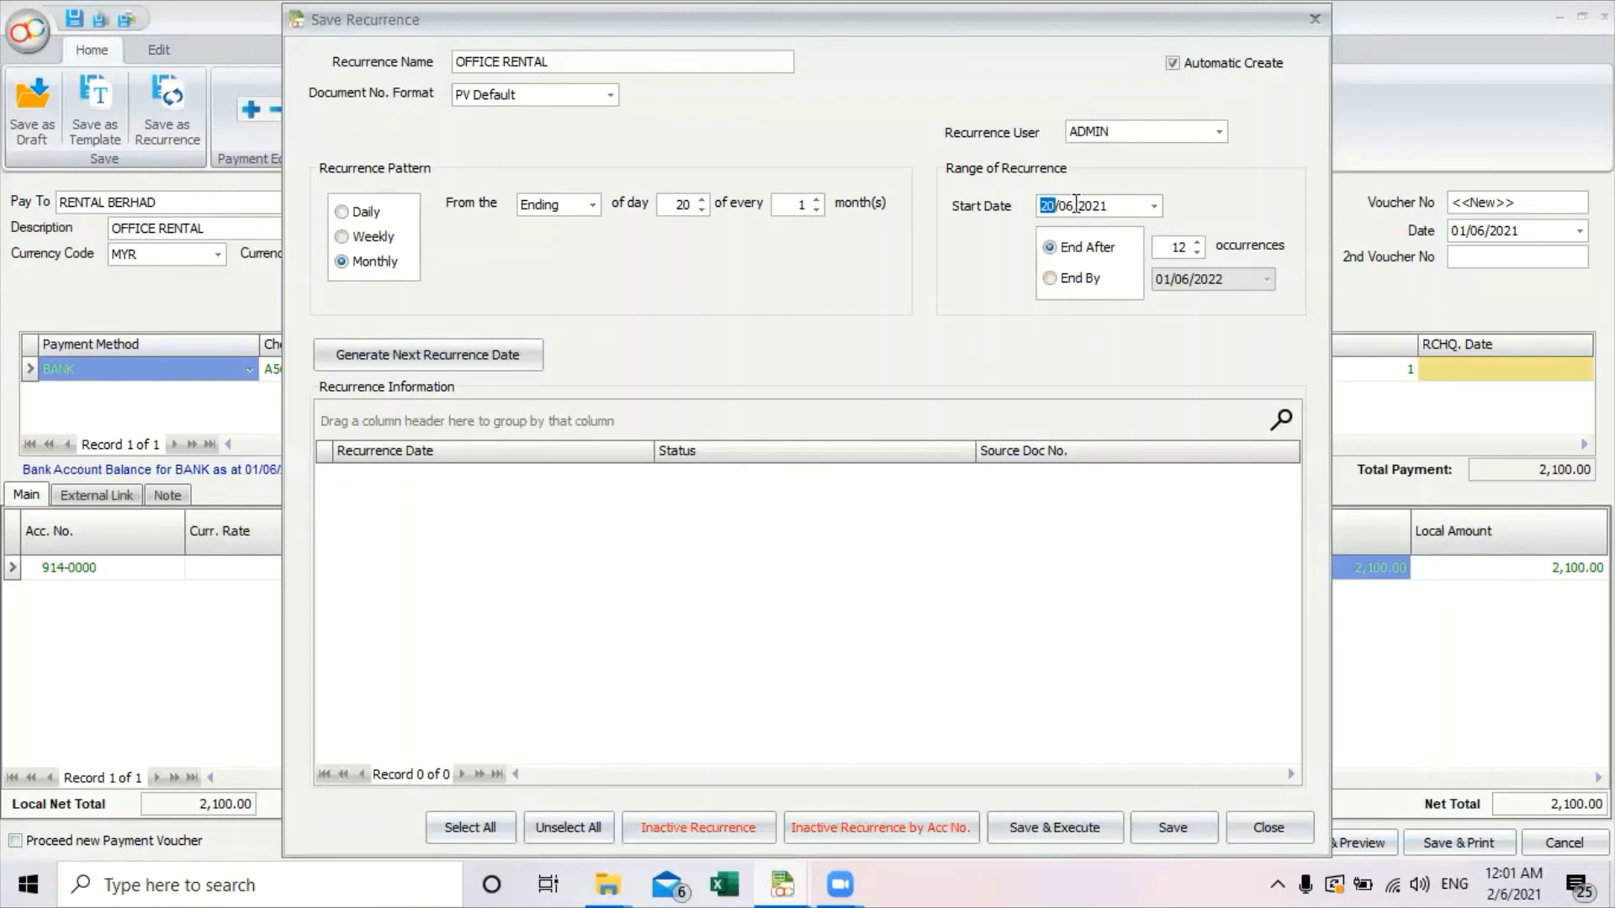
left_click(970, 139)
left_click(1128, 137)
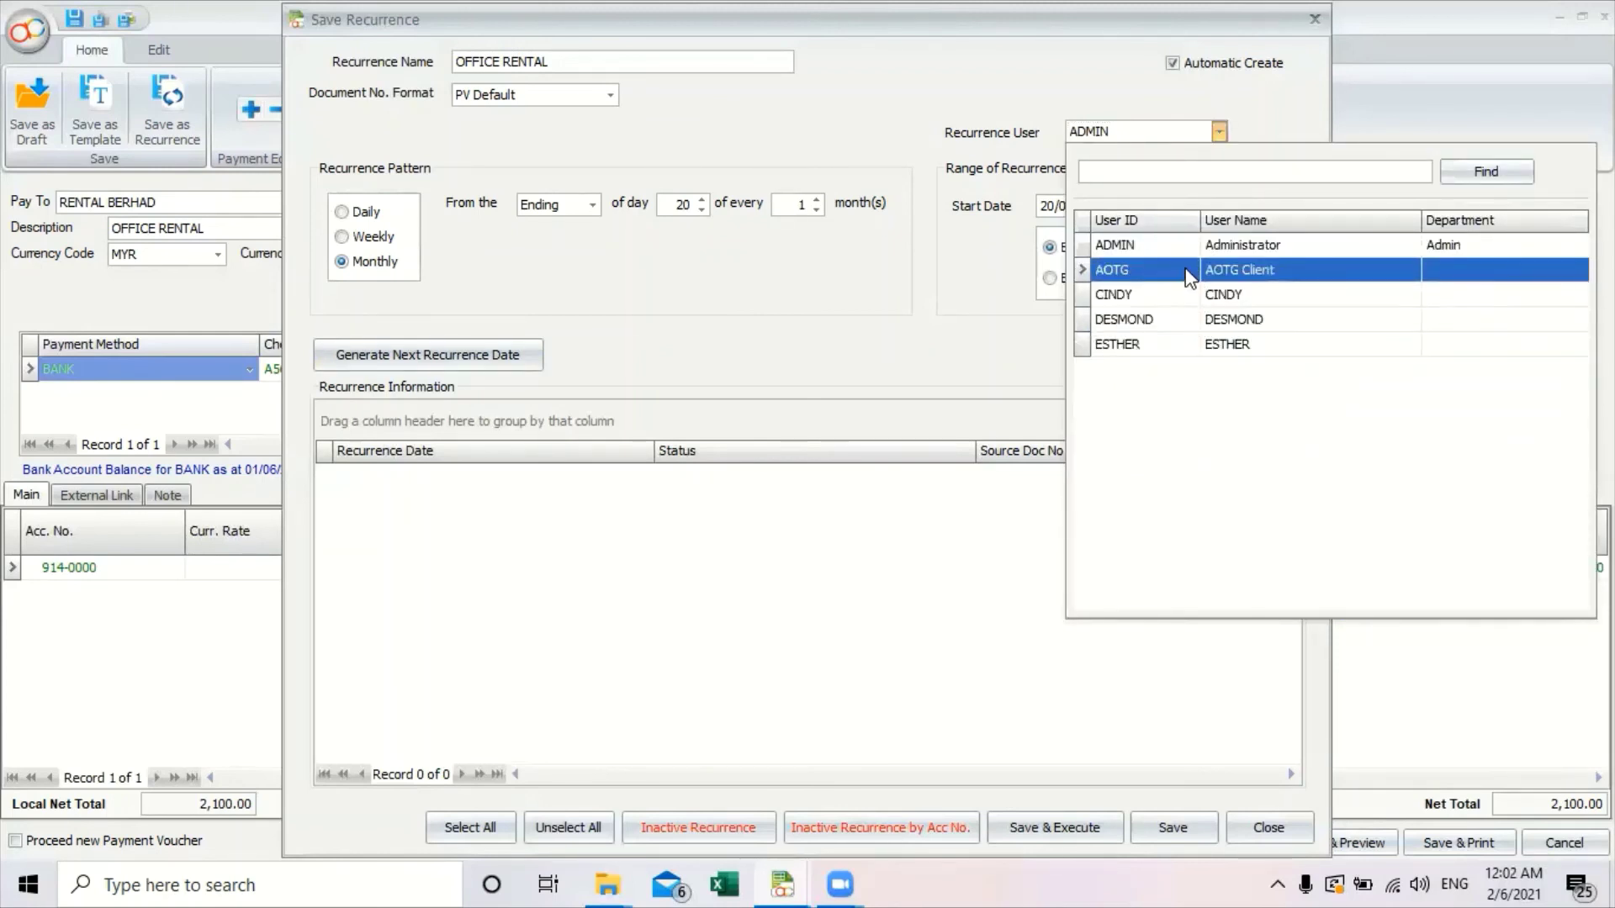
left_click(1203, 245)
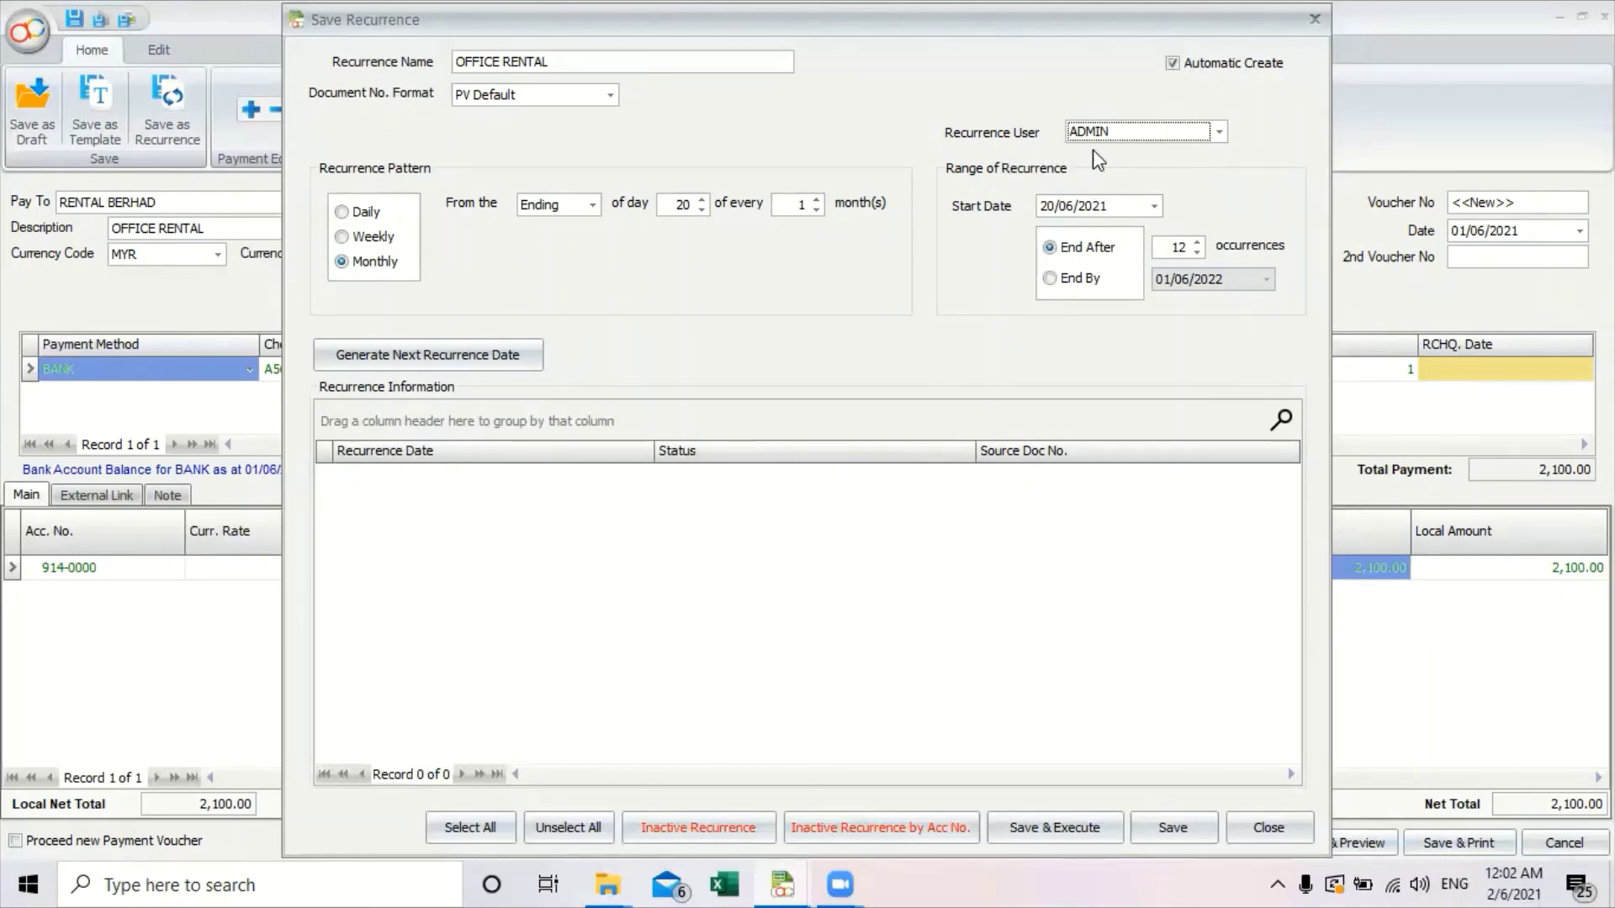
Generate the upcoming recurrence dates, review them down to 12/12/2021, then save the recurrence.
left_click(492, 362)
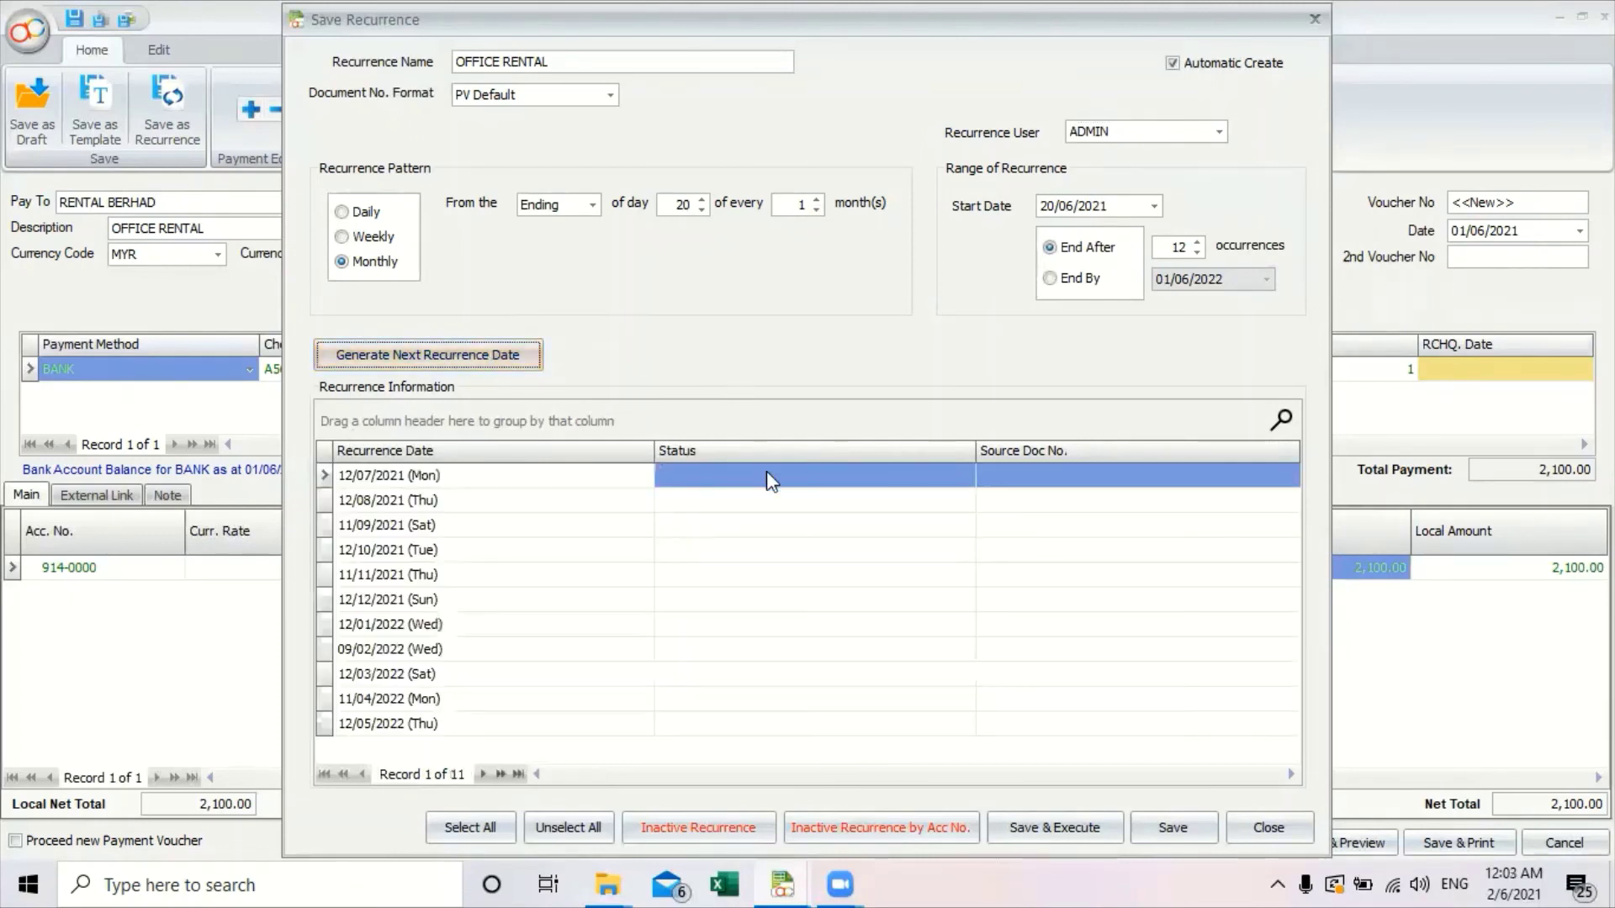
key("Down")
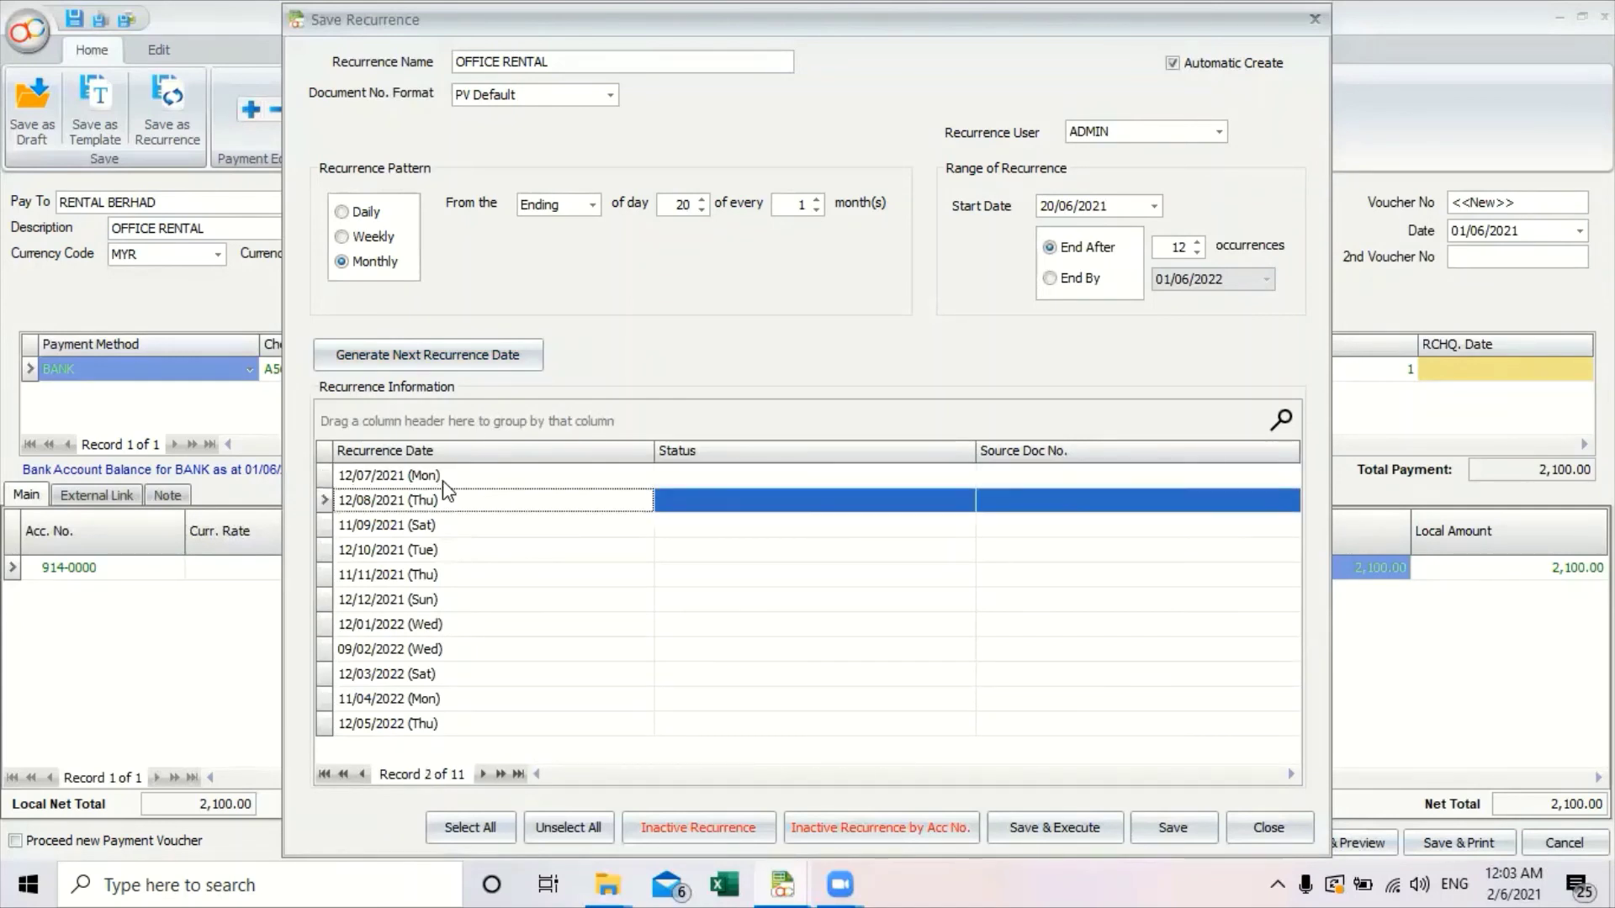
key("Down")
key("Down")
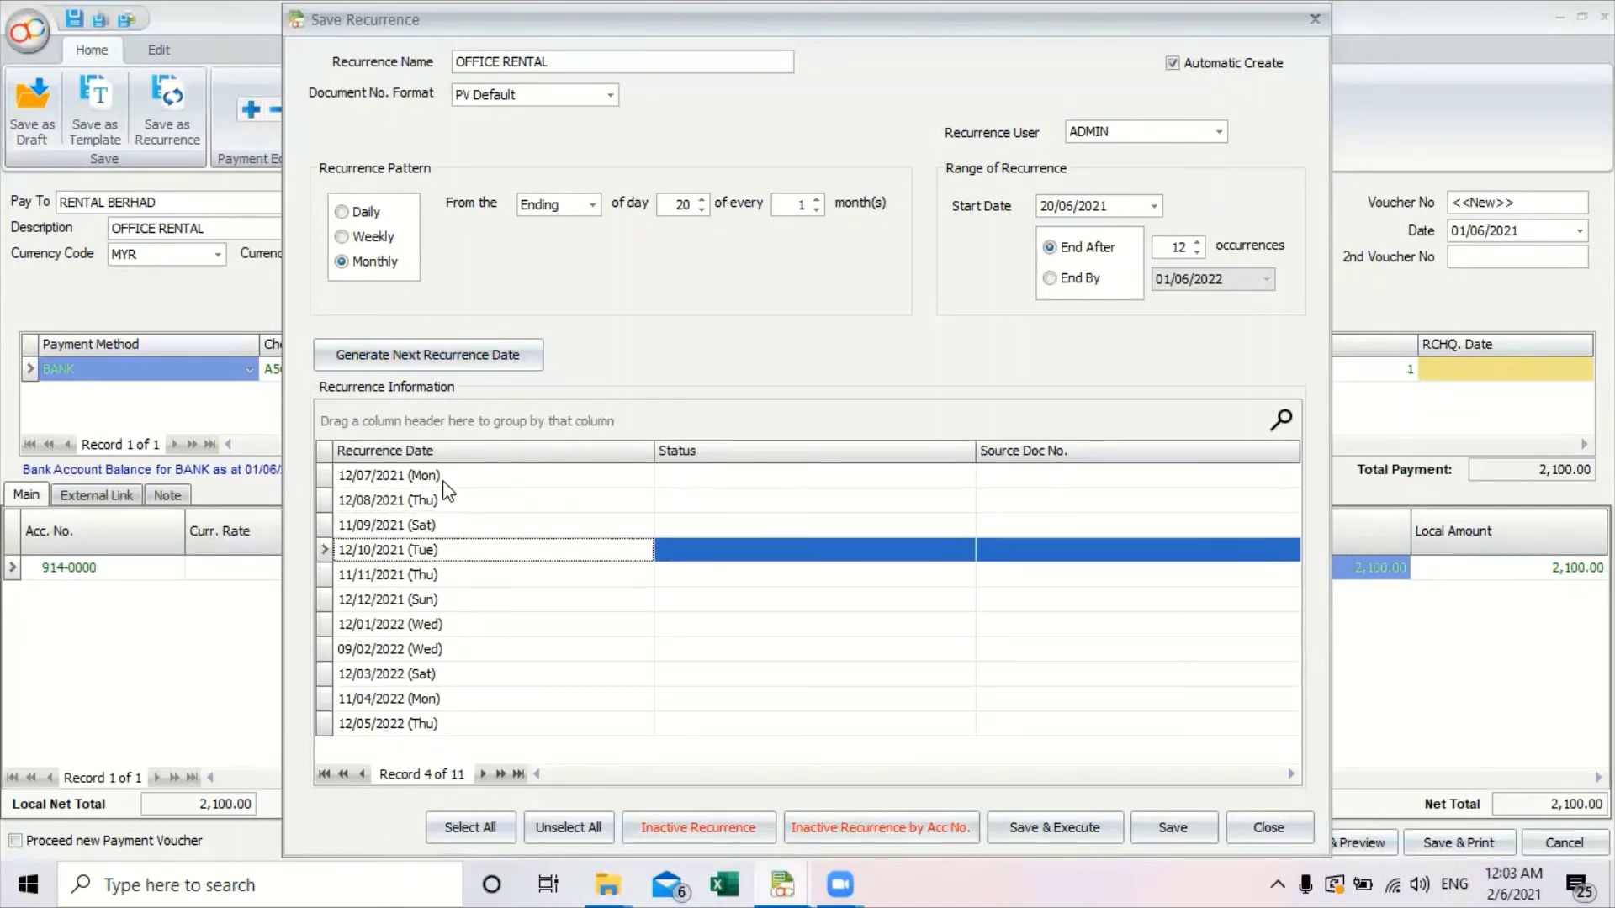
key("Down")
key("Down")
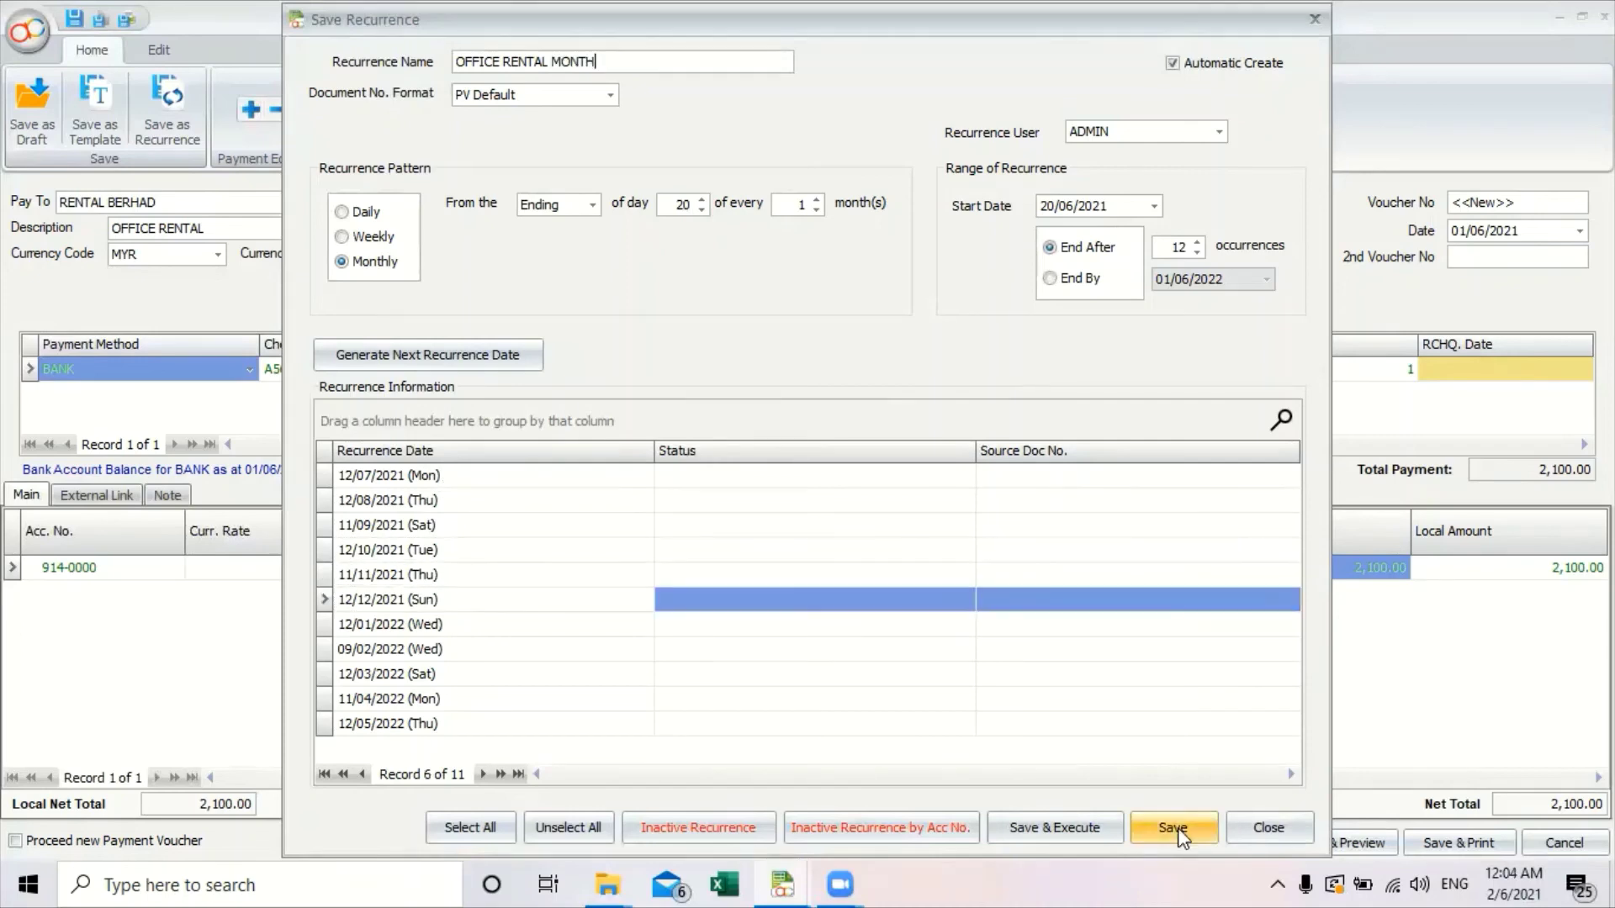
left_click(1174, 829)
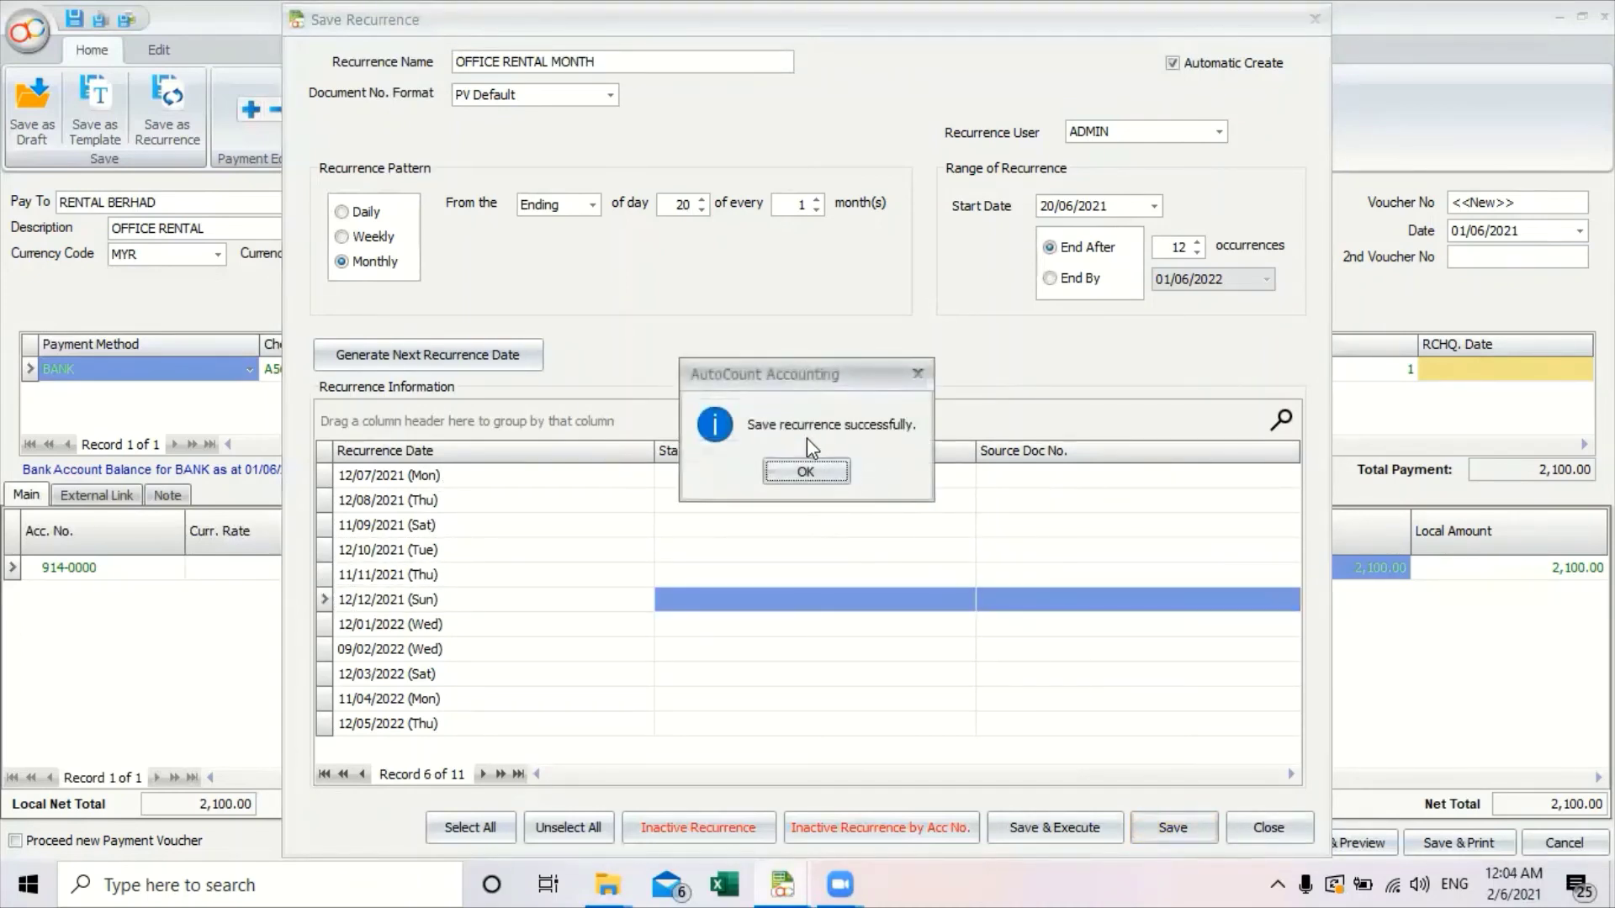
left_click(808, 473)
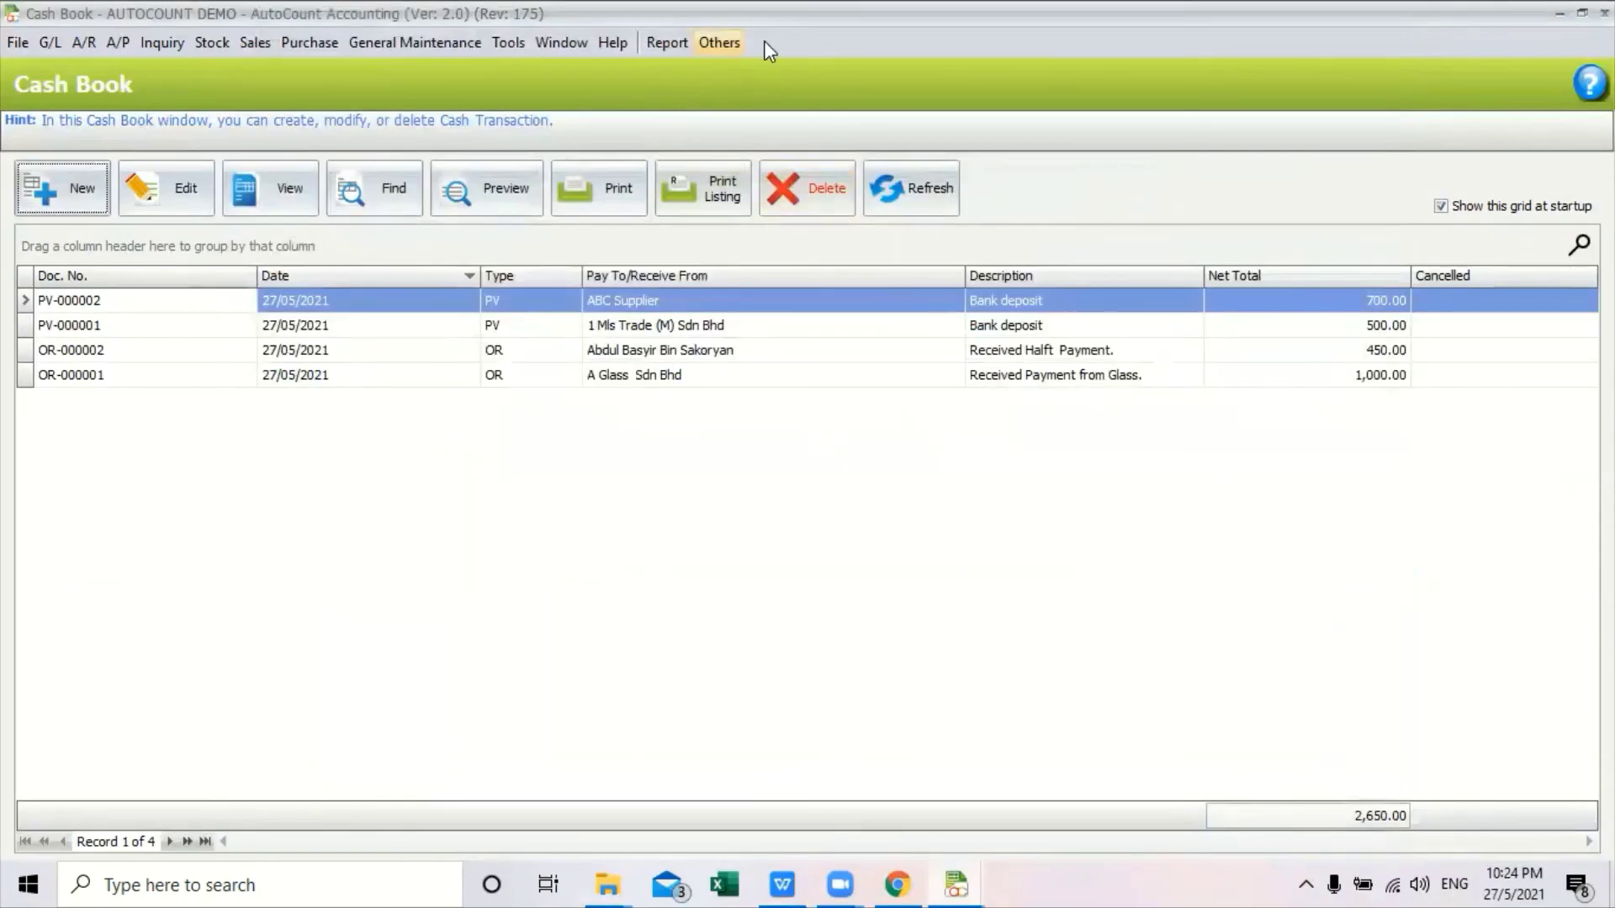
Open Manage Recurrence from the Cash Book's Others menu.
left_click(720, 42)
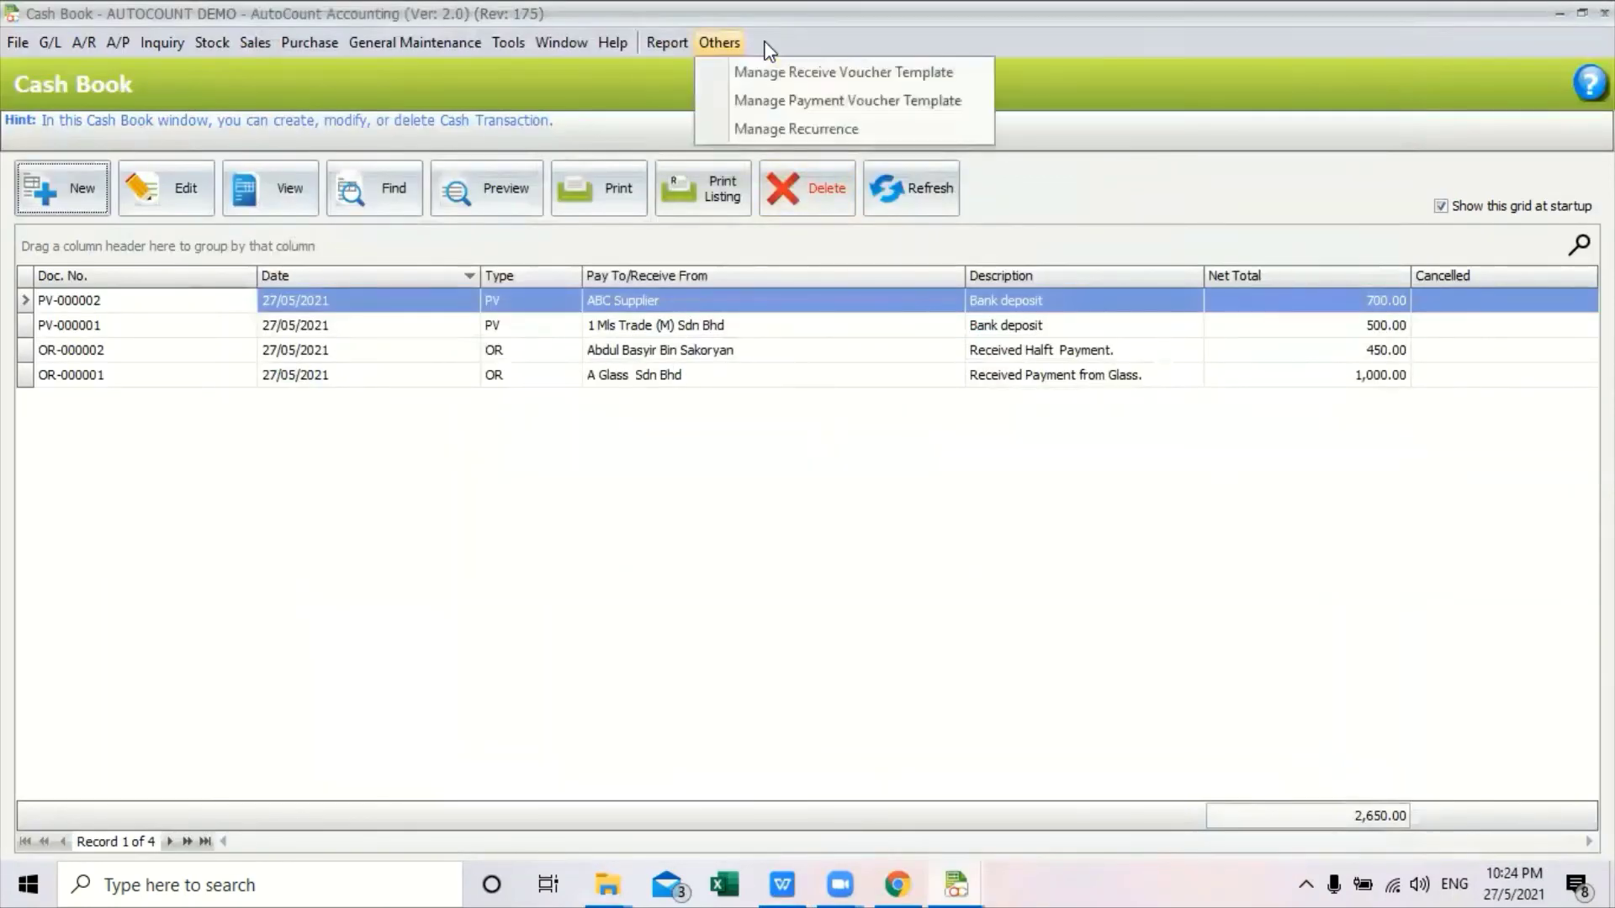
left_click(795, 128)
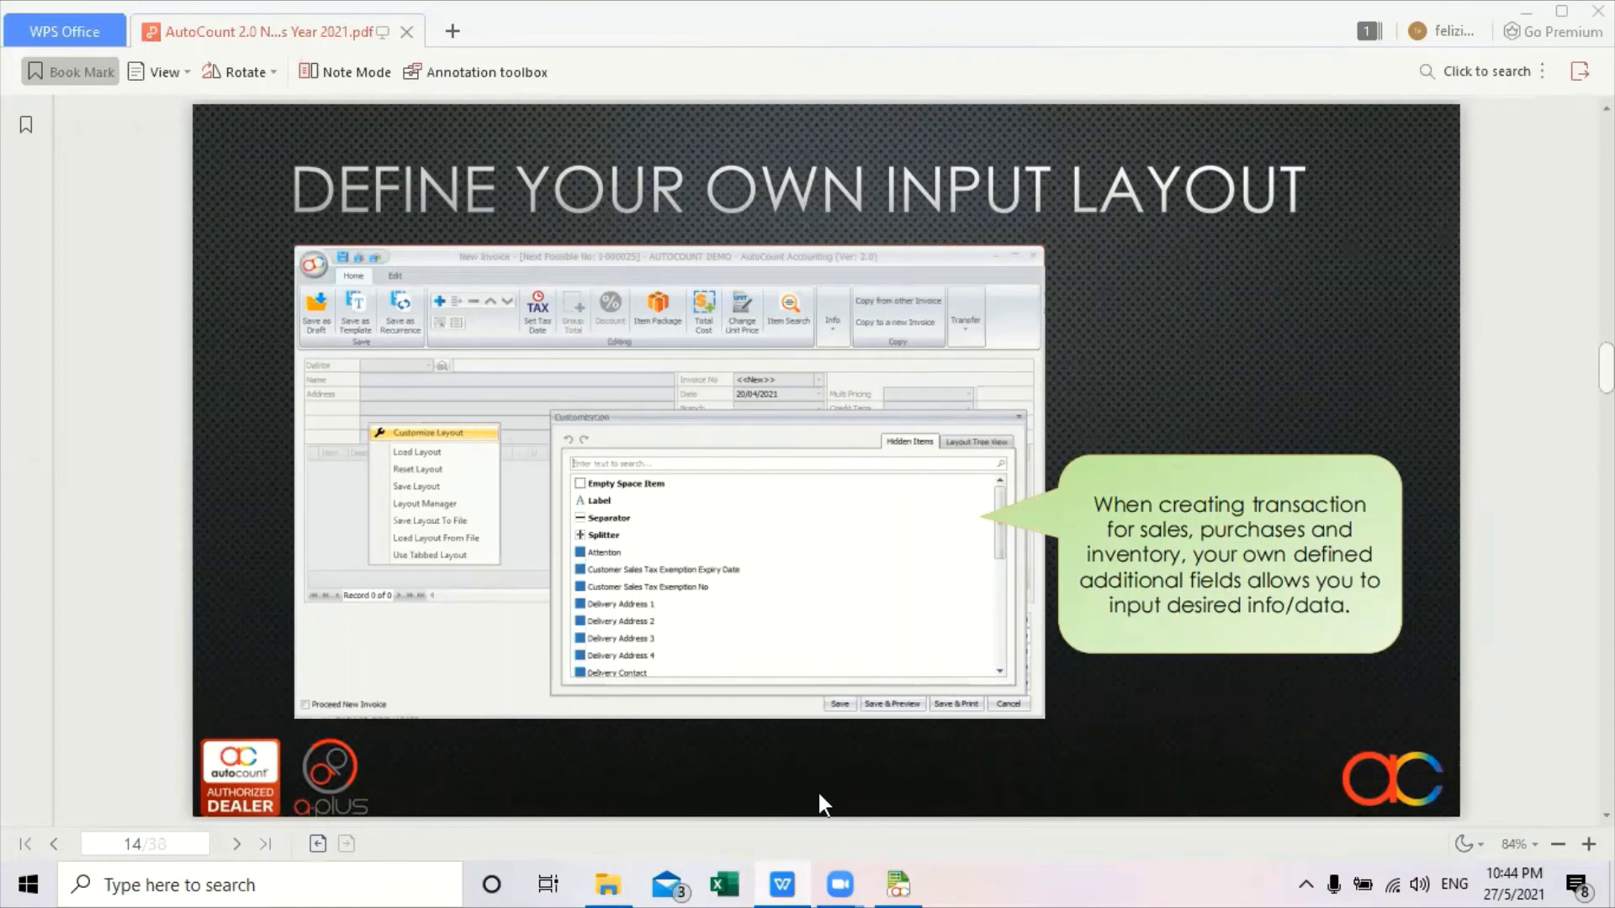
Start a new blank invoice from Sales > Invoice.
left_click(887, 808)
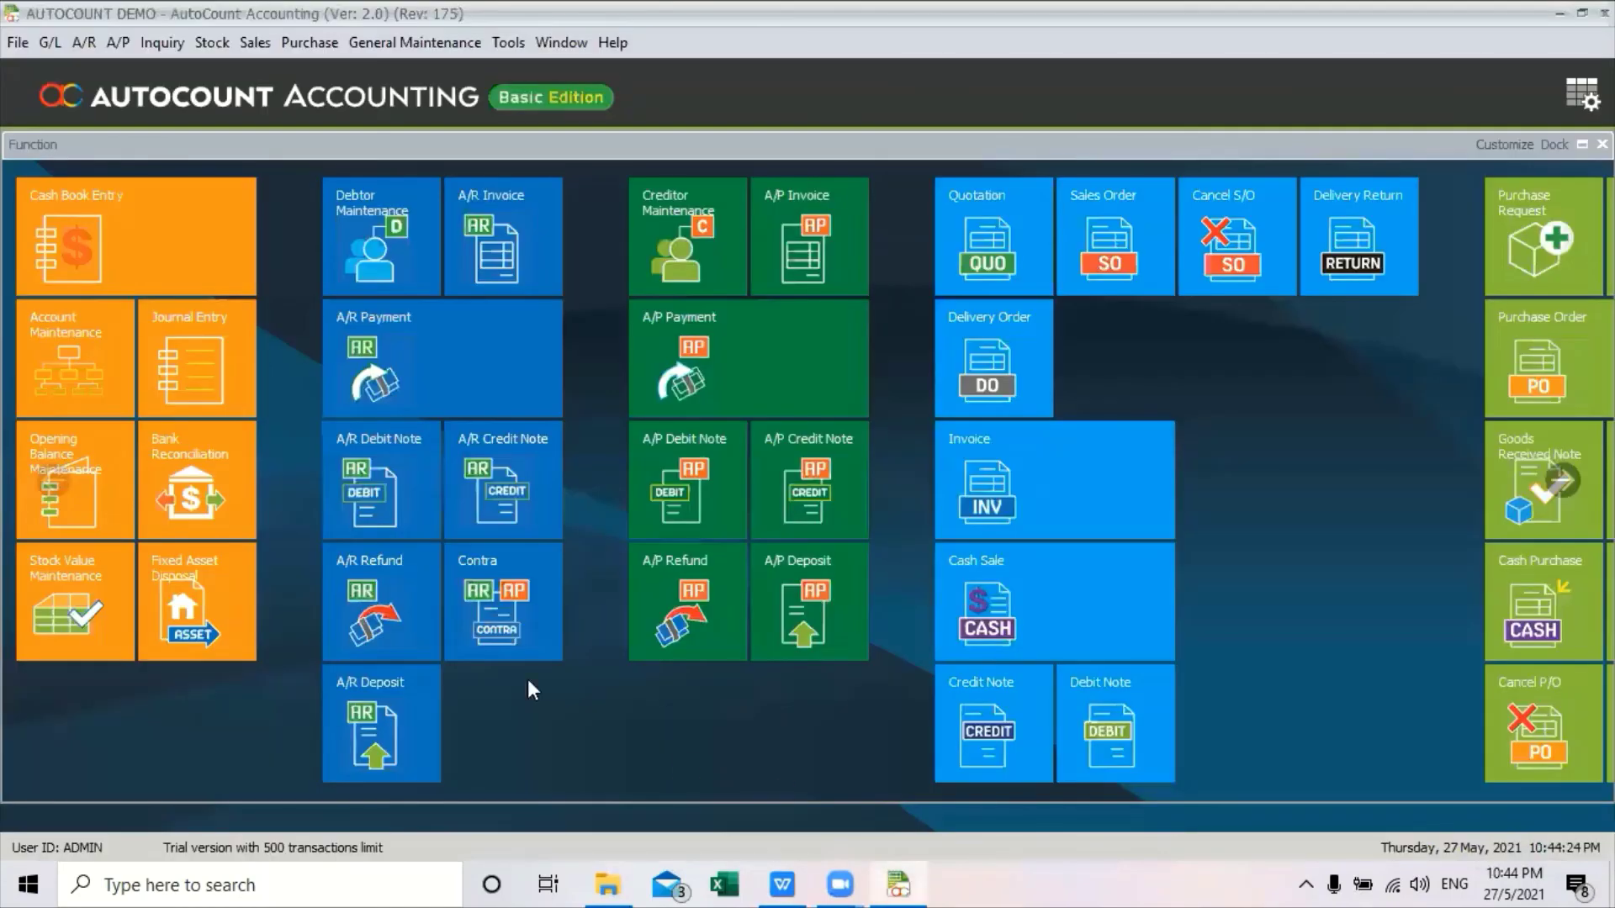
left_click(255, 42)
left_click(295, 157)
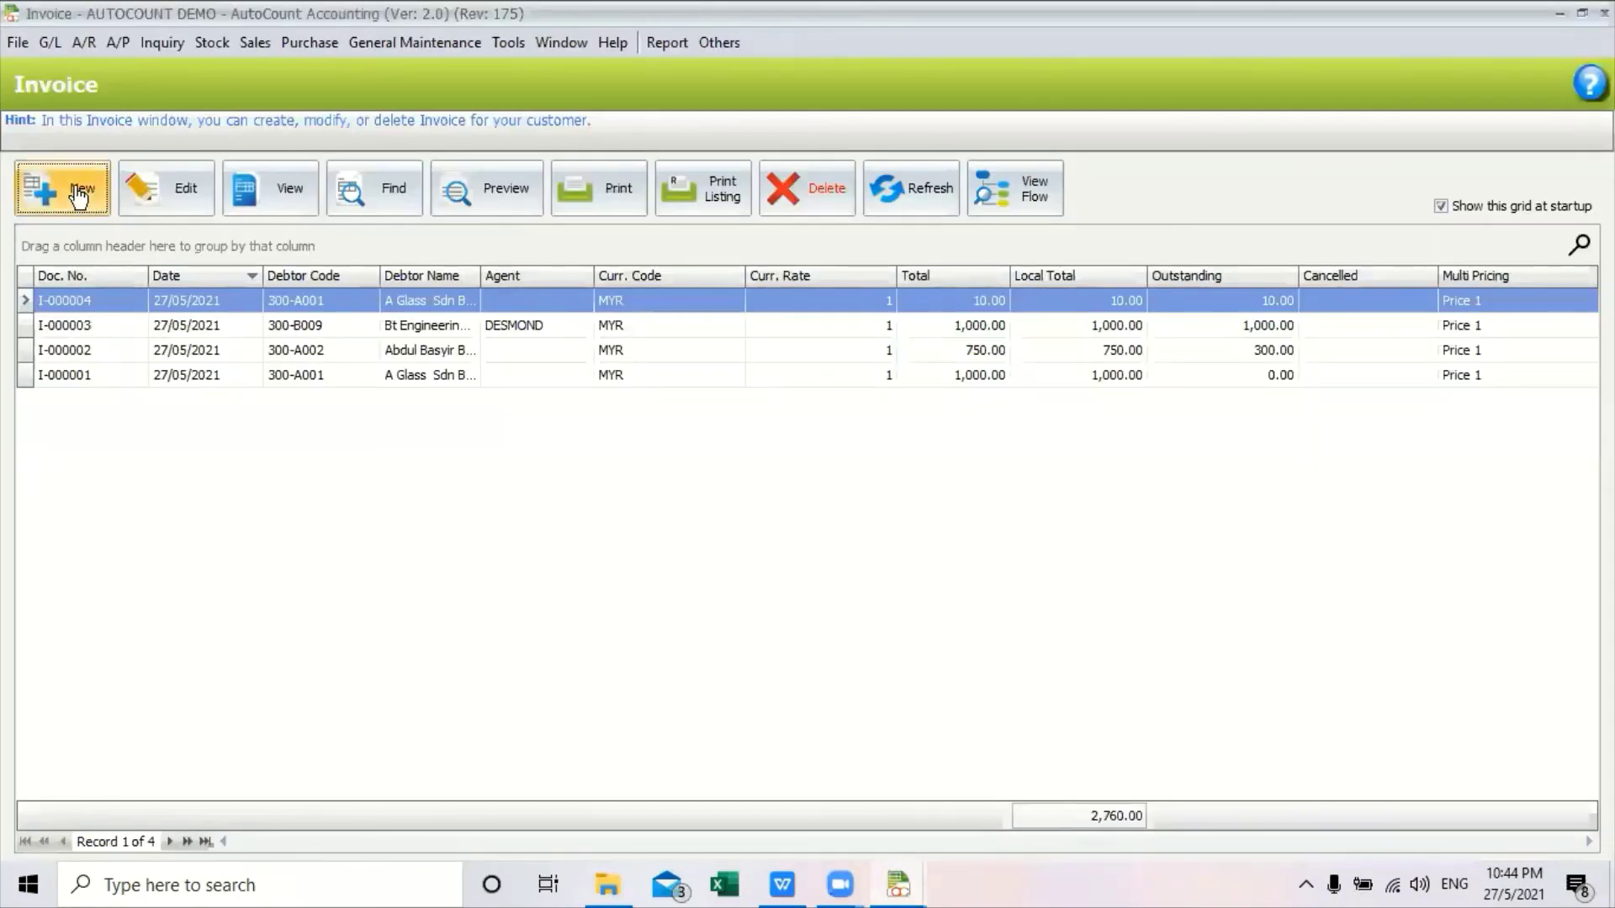
left_click(48, 188)
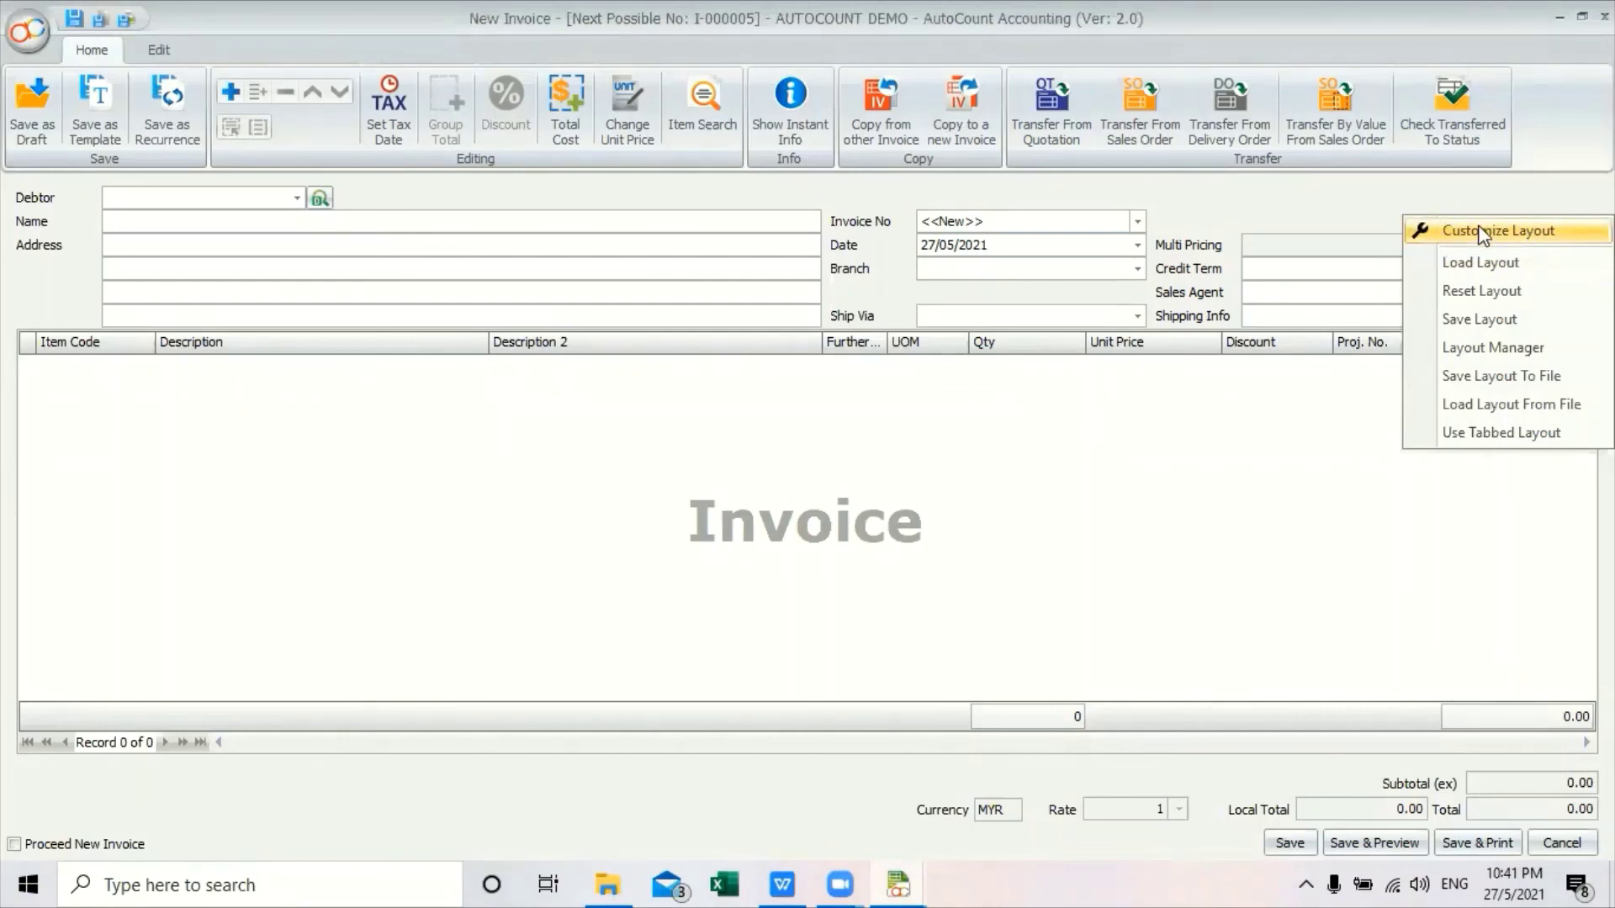
Hide Sales Agent and Multi Pricing, and add Customer Sales Tax Exemption No to the invoice form.
left_click(1480, 234)
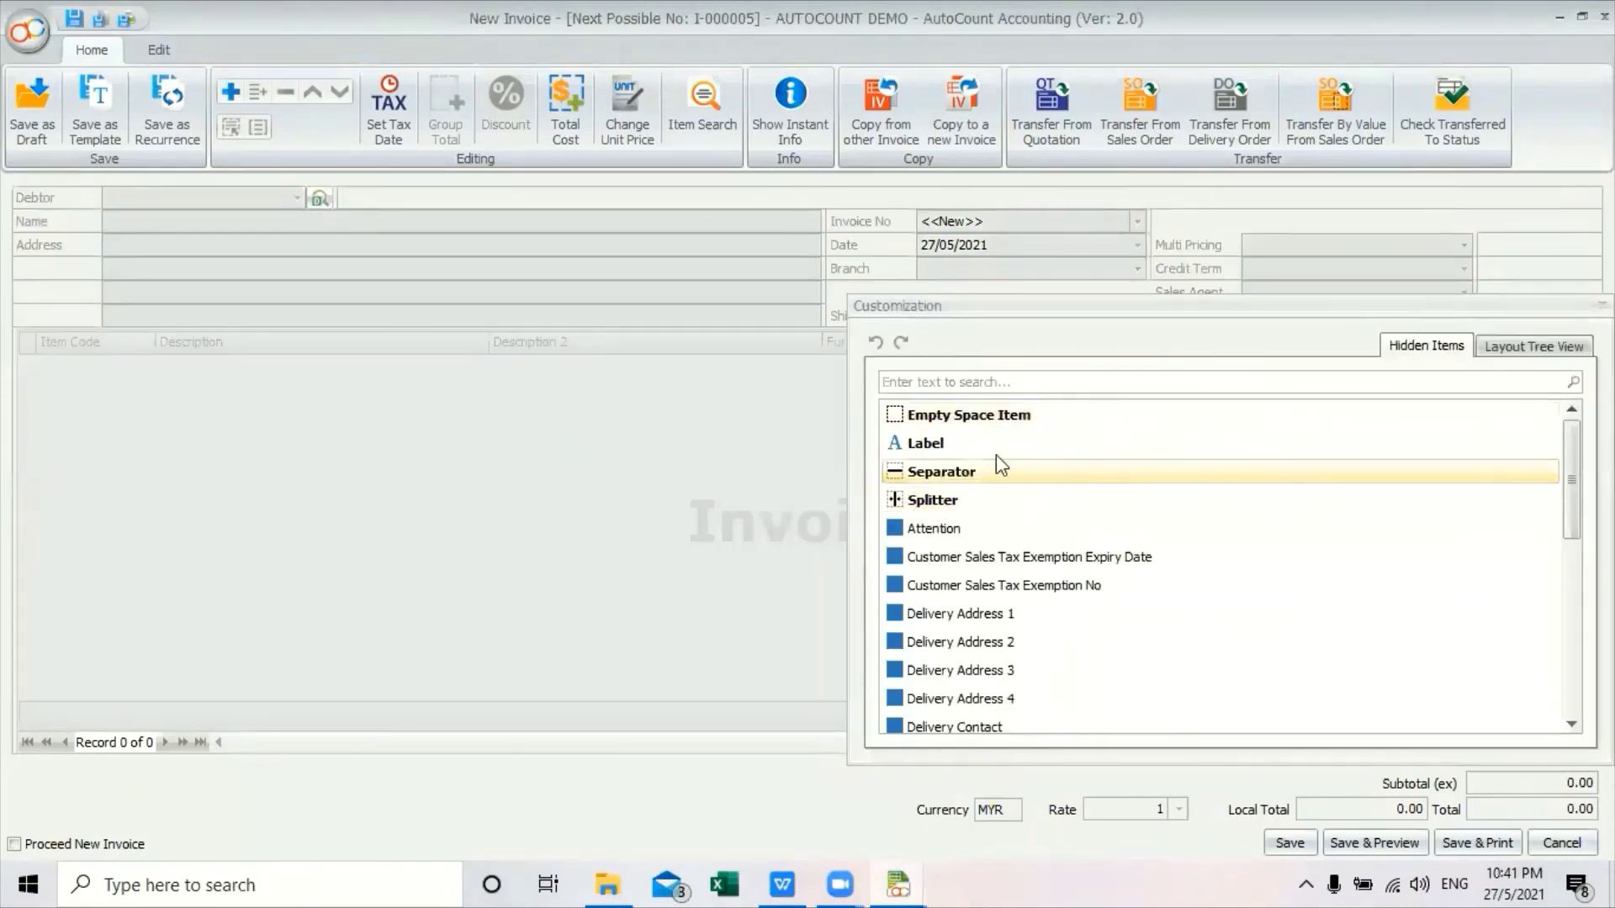
left_click_drag(1215, 318, 815, 378)
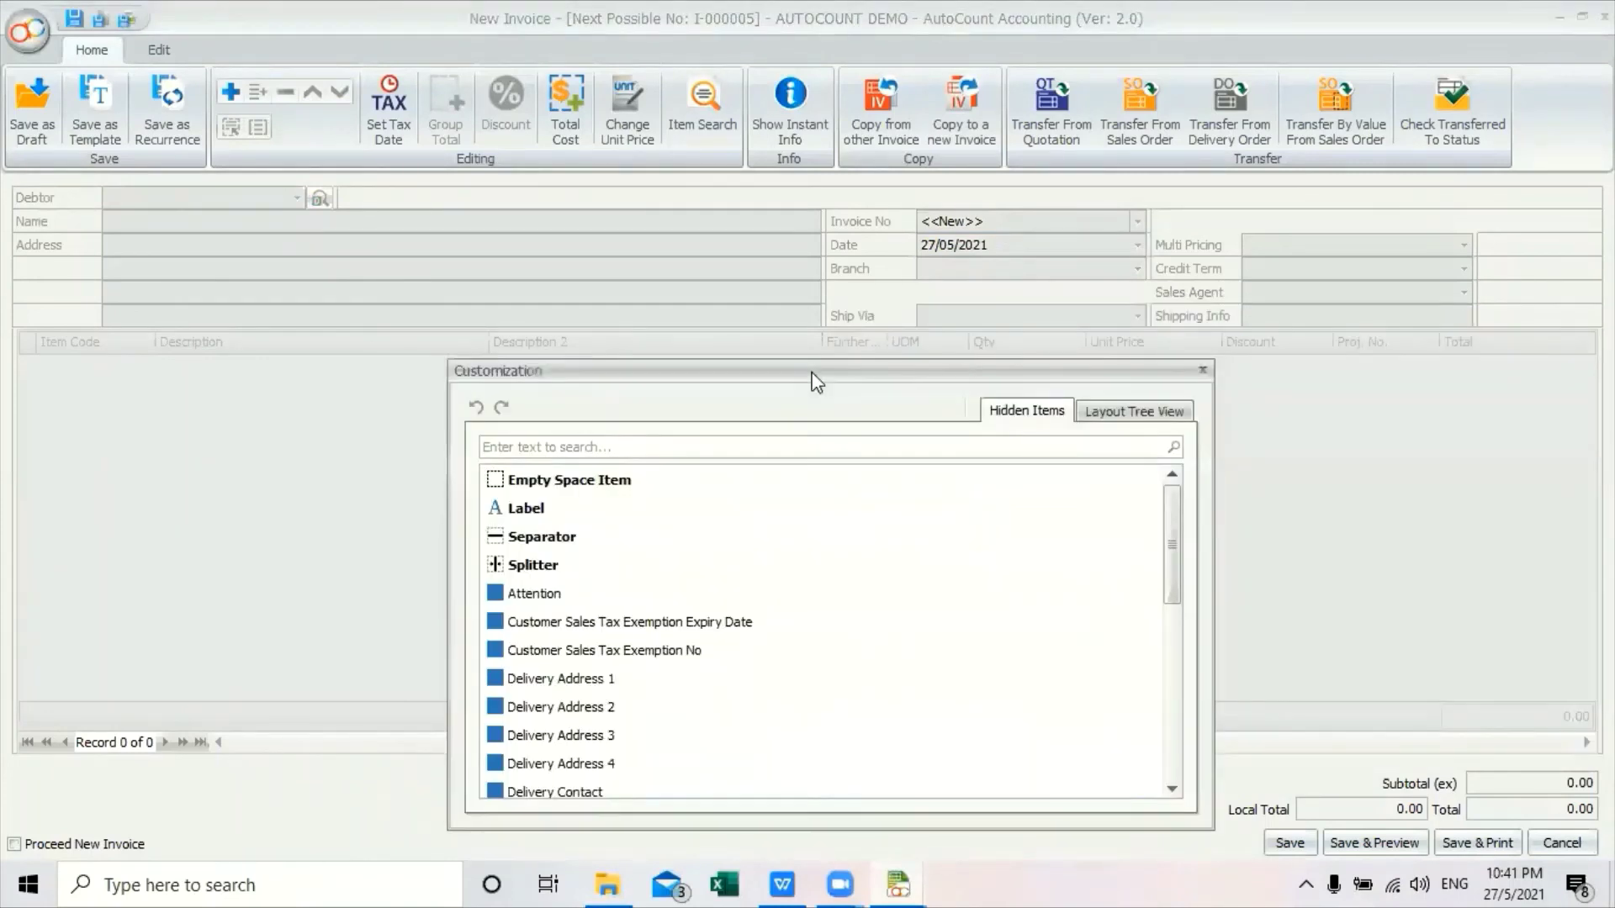
left_click(1286, 299)
left_click_drag(1268, 303, 742, 558)
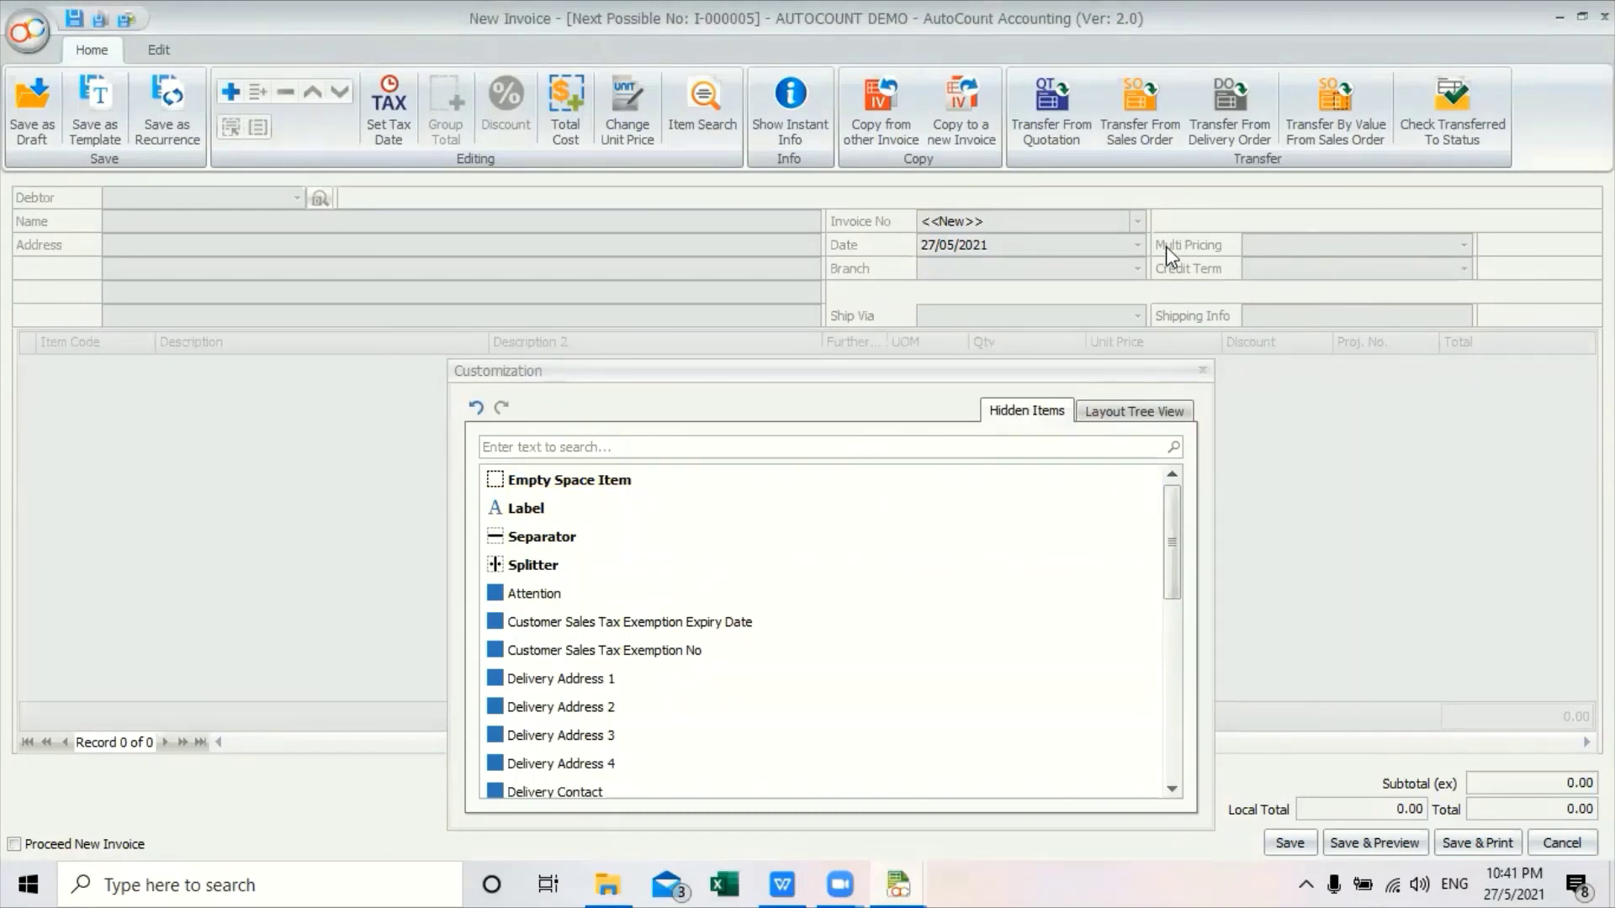
left_click_drag(1271, 246, 727, 599)
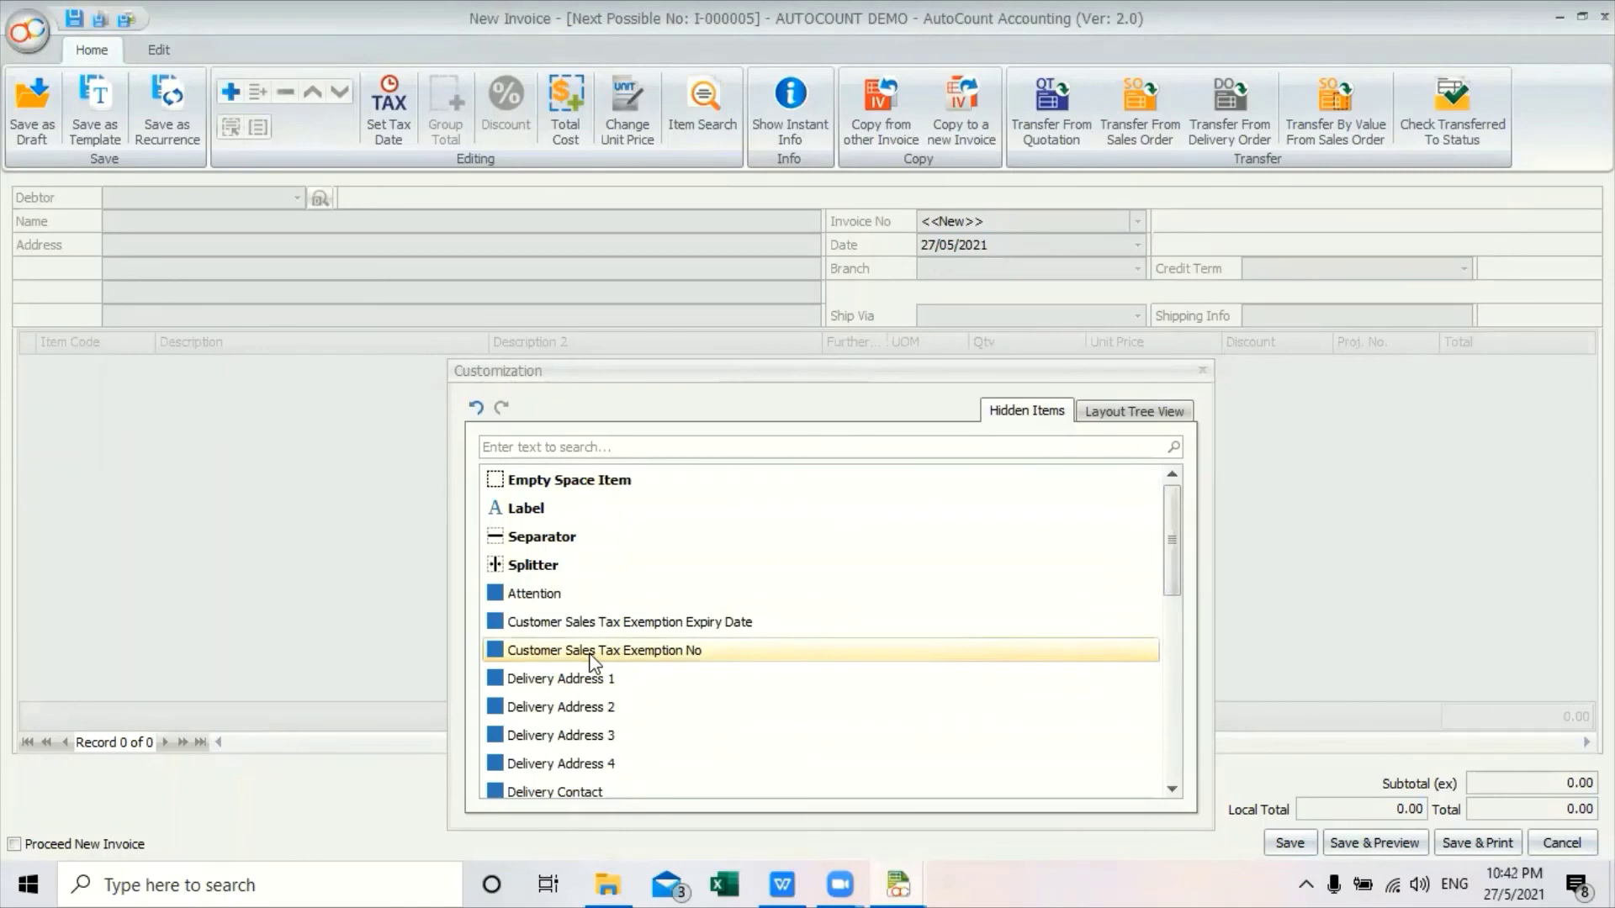
mouse_move(591, 654)
left_mouse_down()
mouse_move(811, 631)
mouse_move(1328, 300)
mouse_move(1328, 231)
mouse_move(1222, 221)
mouse_move(1371, 229)
mouse_move(1350, 229)
left_mouse_up()
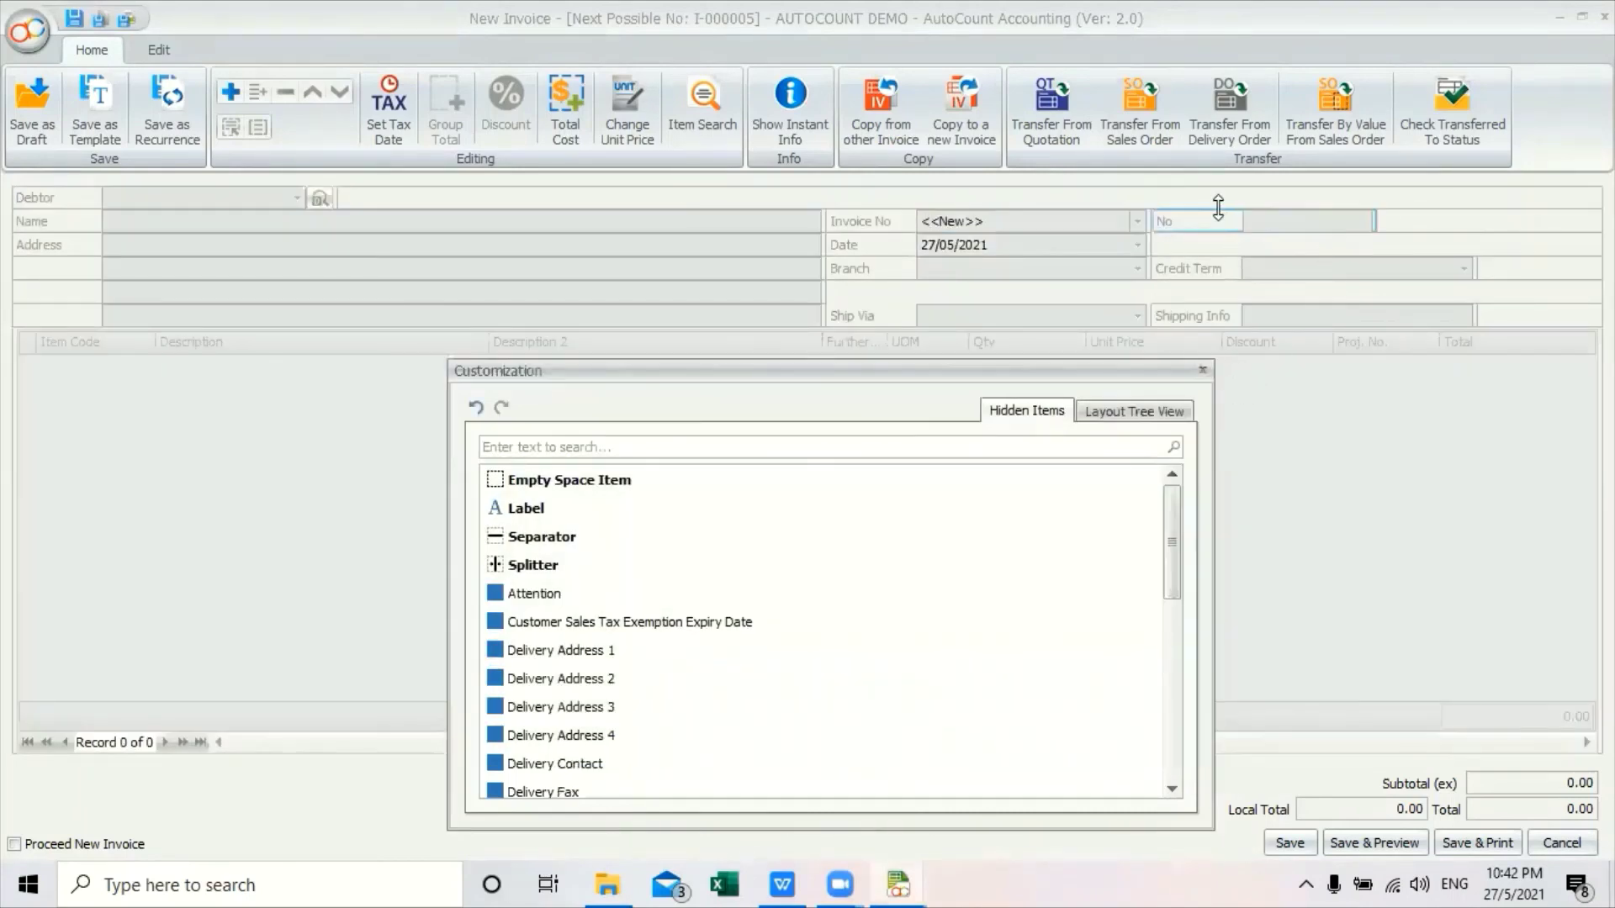
key("Escape")
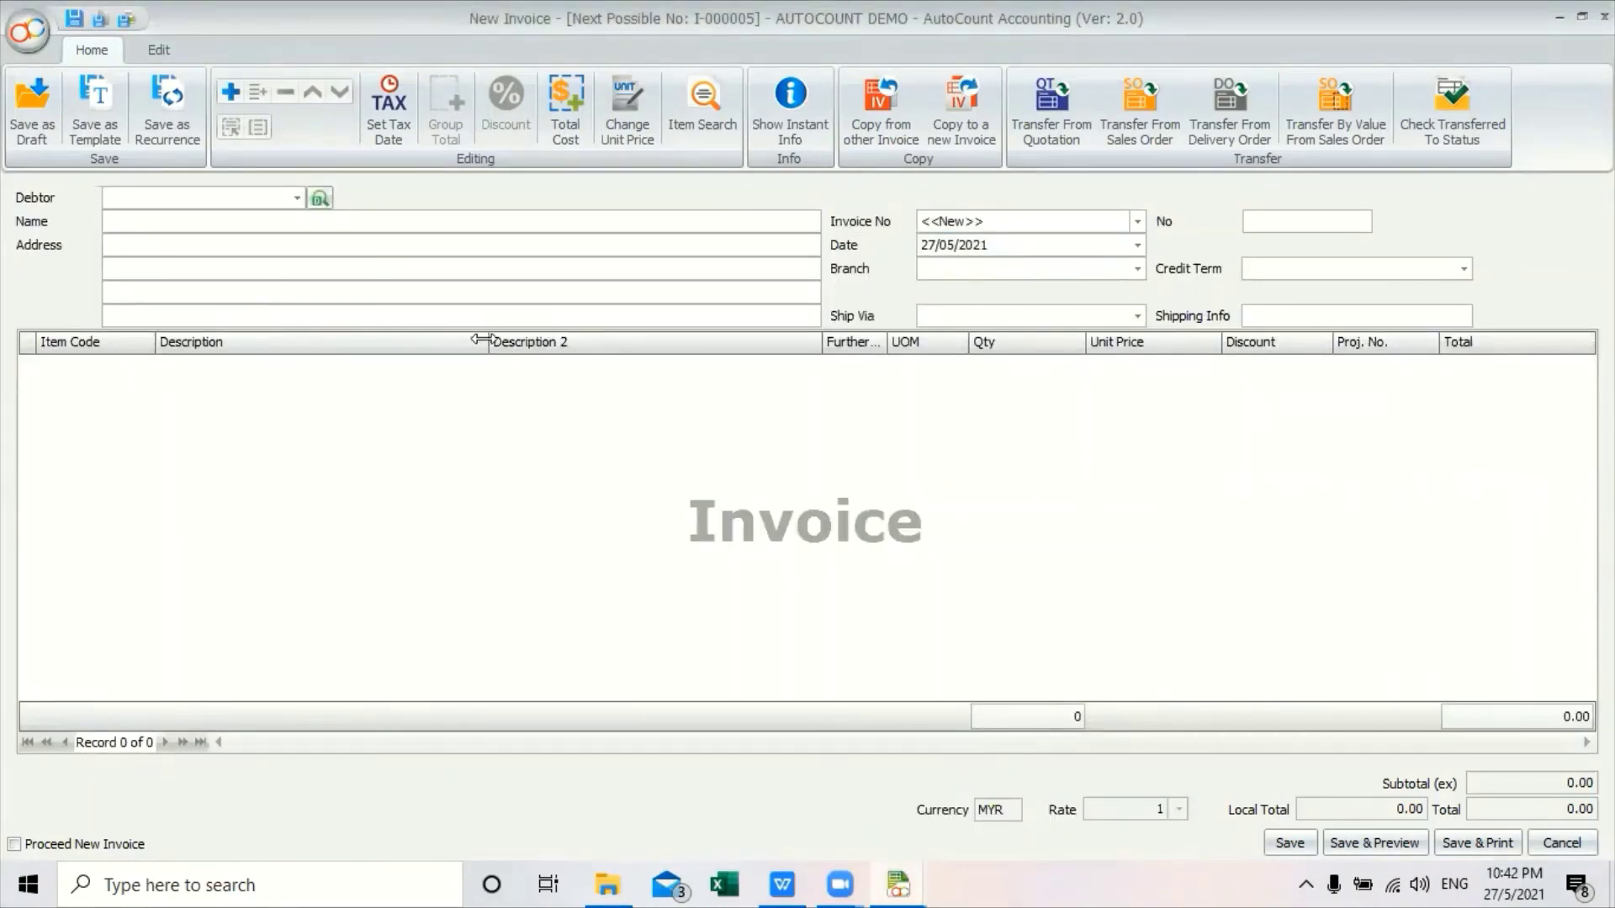
Save the invoice layout as default 'layout 1' and open a new invoice to verify it.
right_click(1402, 205)
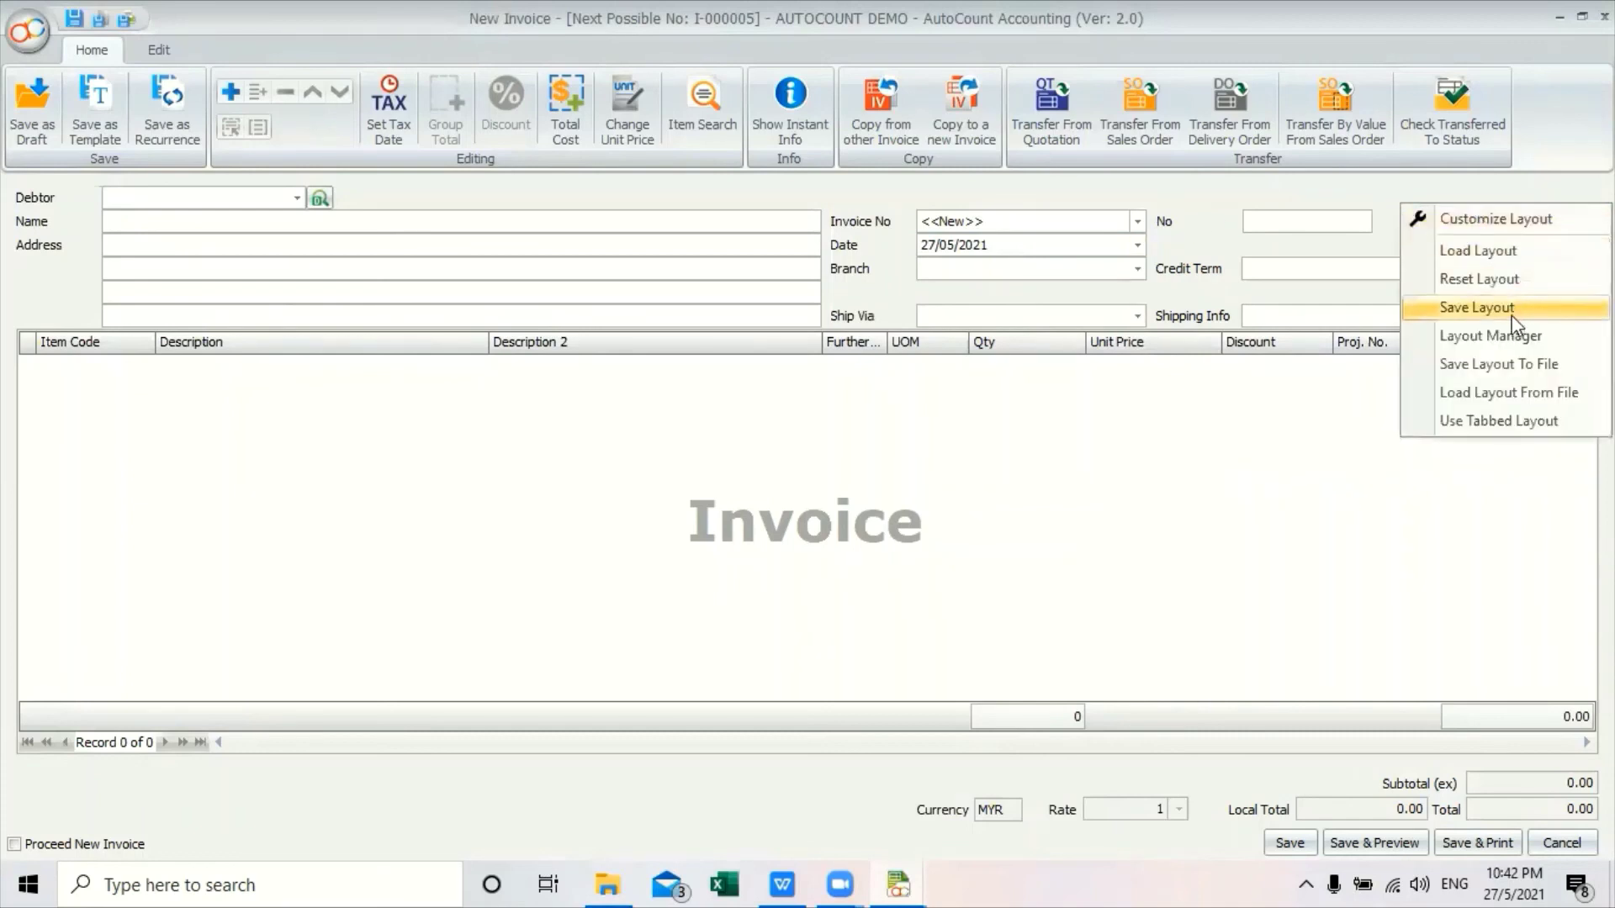
left_click(1478, 308)
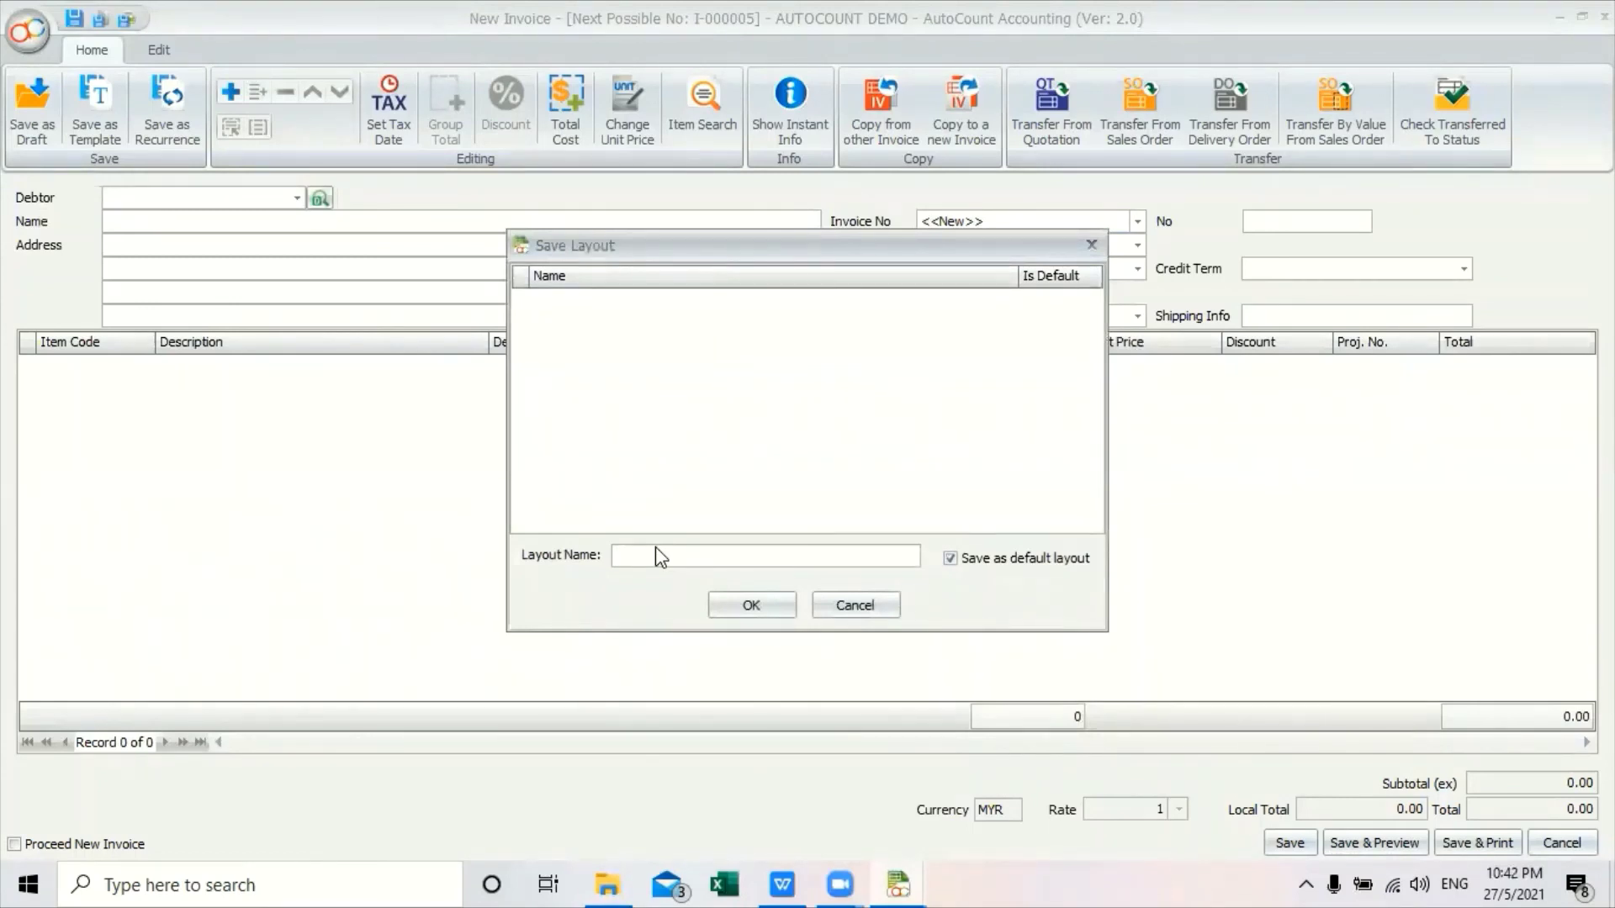
type("lay")
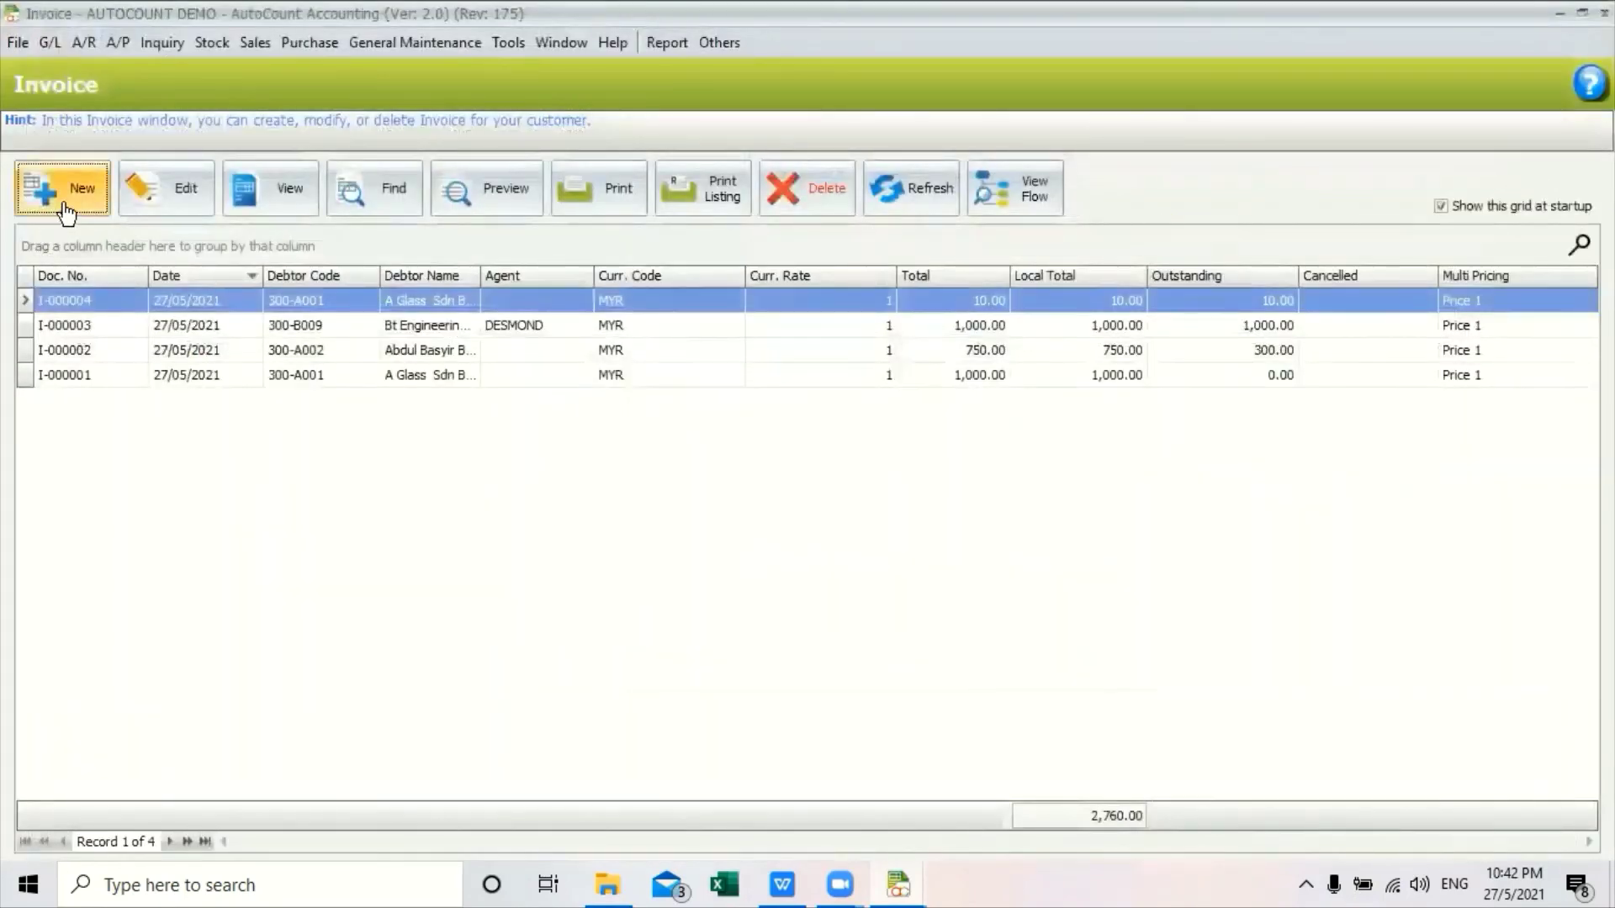
left_click(65, 212)
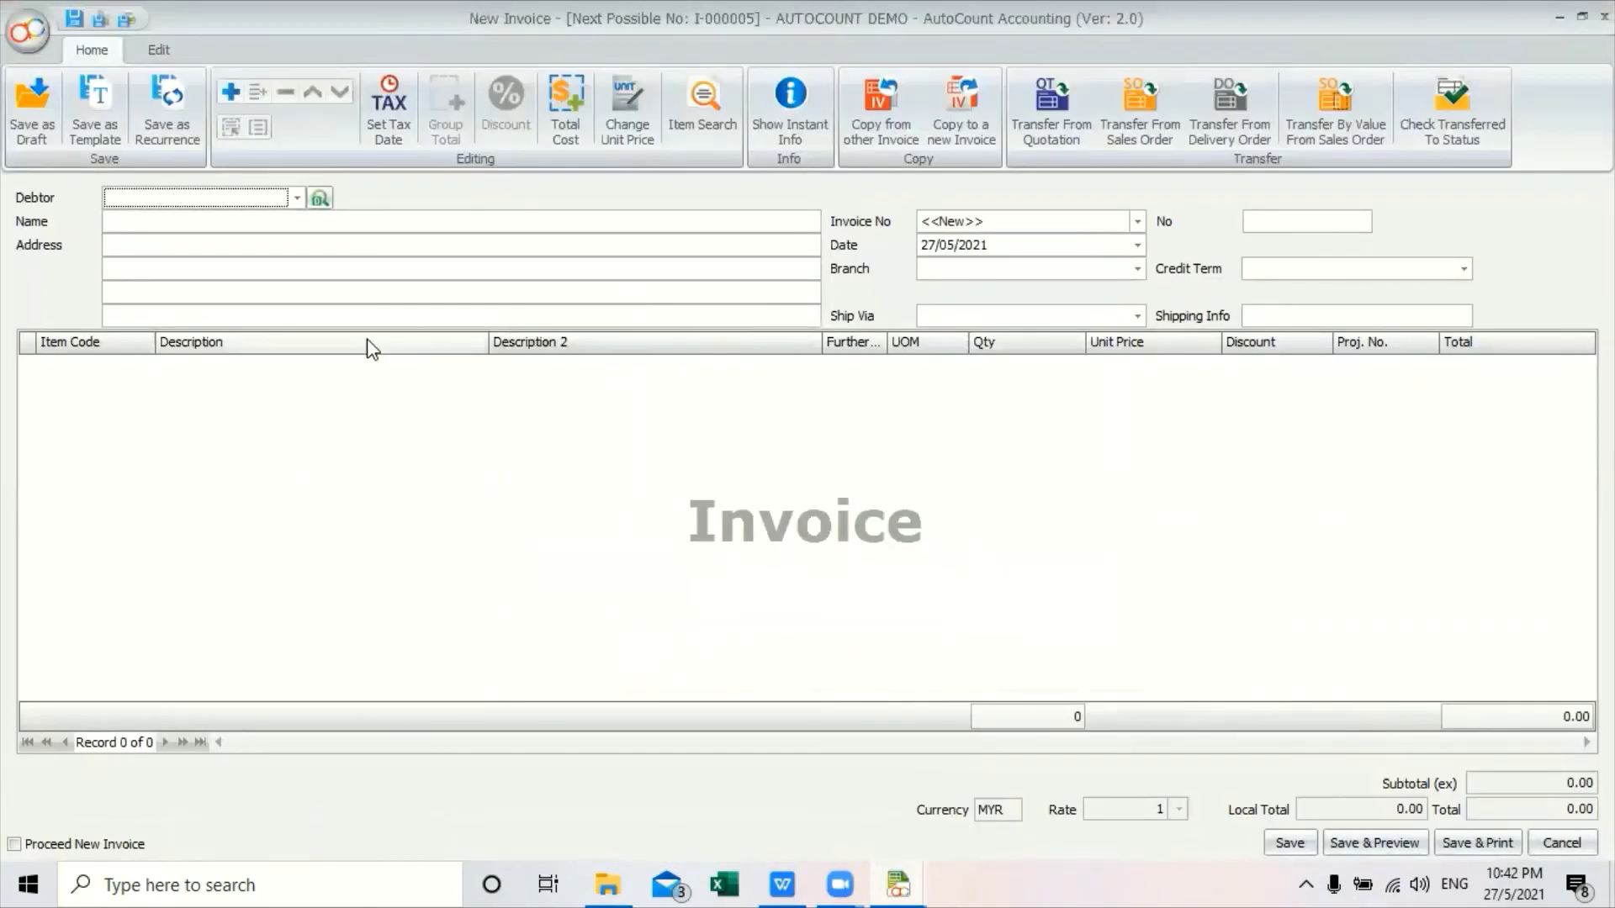